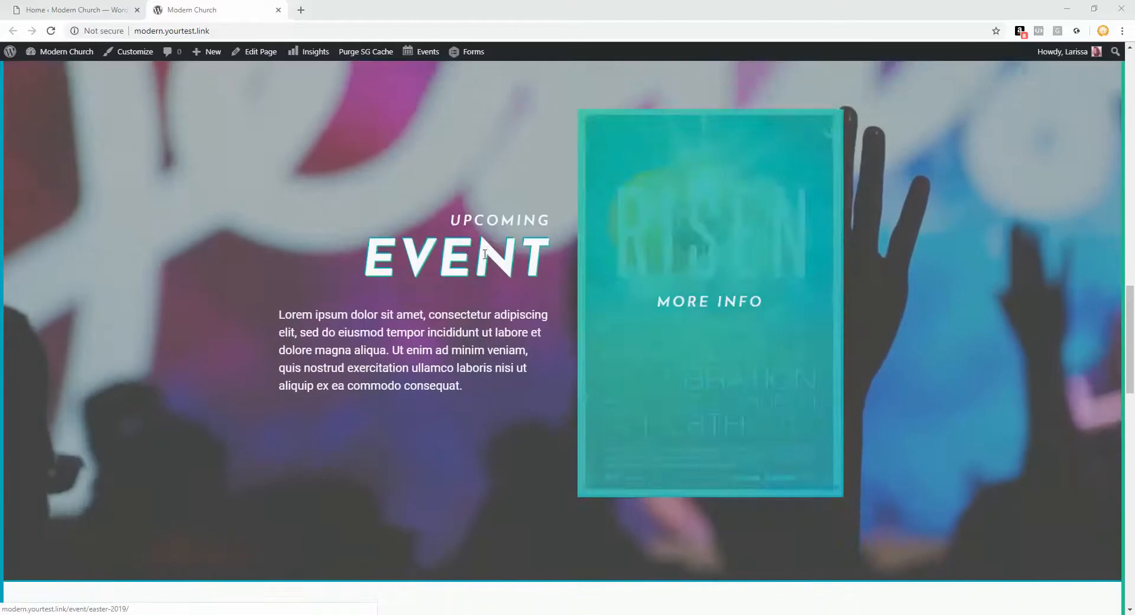
# Step: Highlight the Latest Series heading and the Join Us service times on the live site
pyautogui.scroll(-5, 355, 221)
pyautogui.scroll(-3, 438, 204)
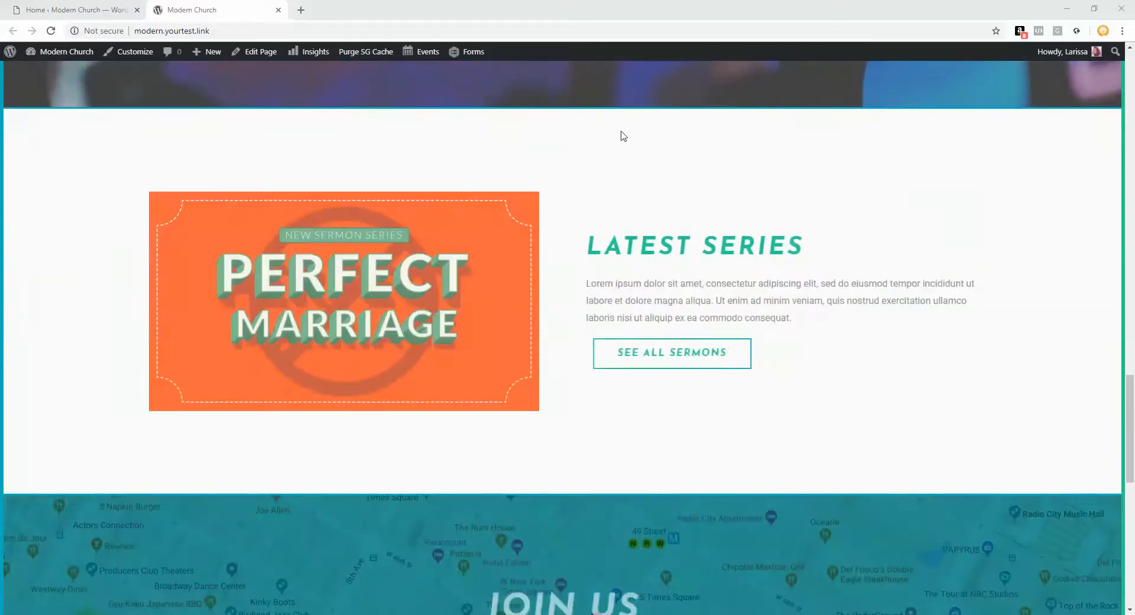
pyautogui.scroll(-1, 685, 312)
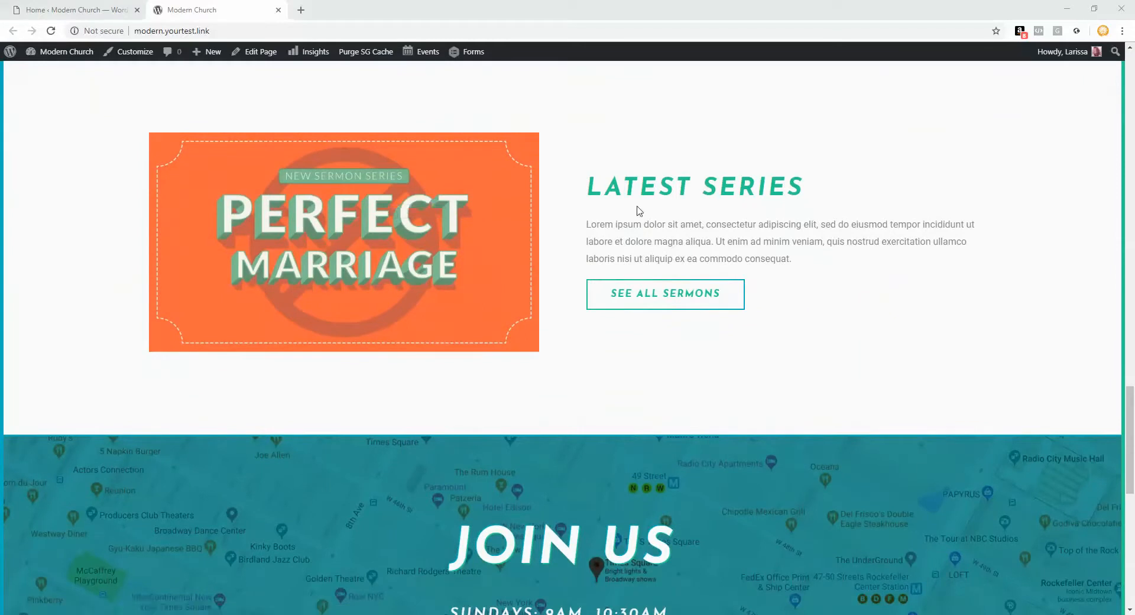
pyautogui.moveTo(612, 188); pyautogui.dragTo(783, 259)
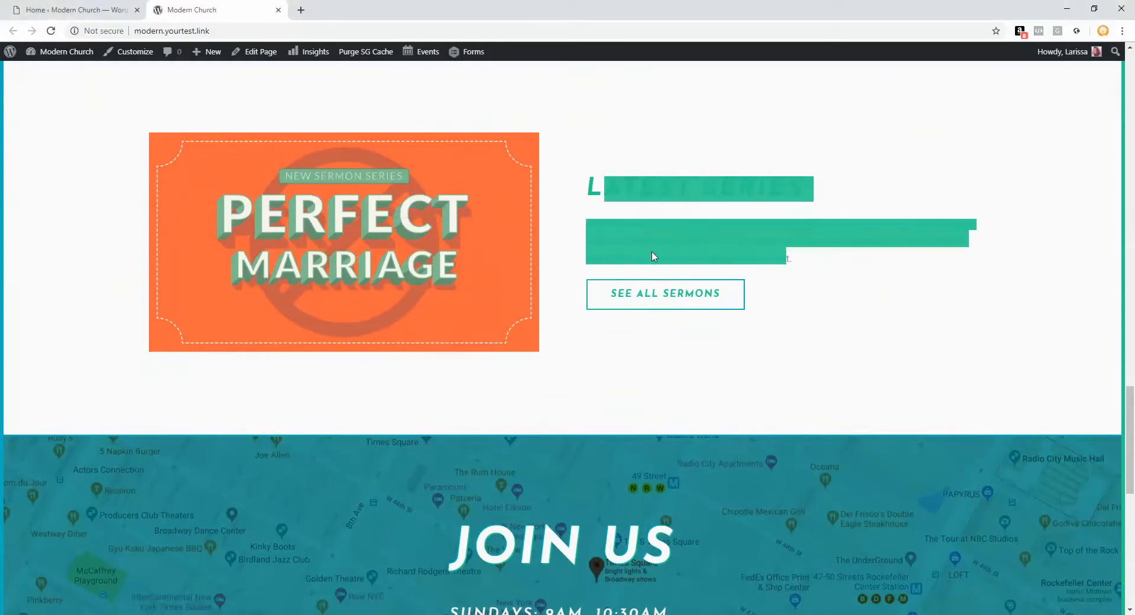
pyautogui.scroll(-6, 653, 255)
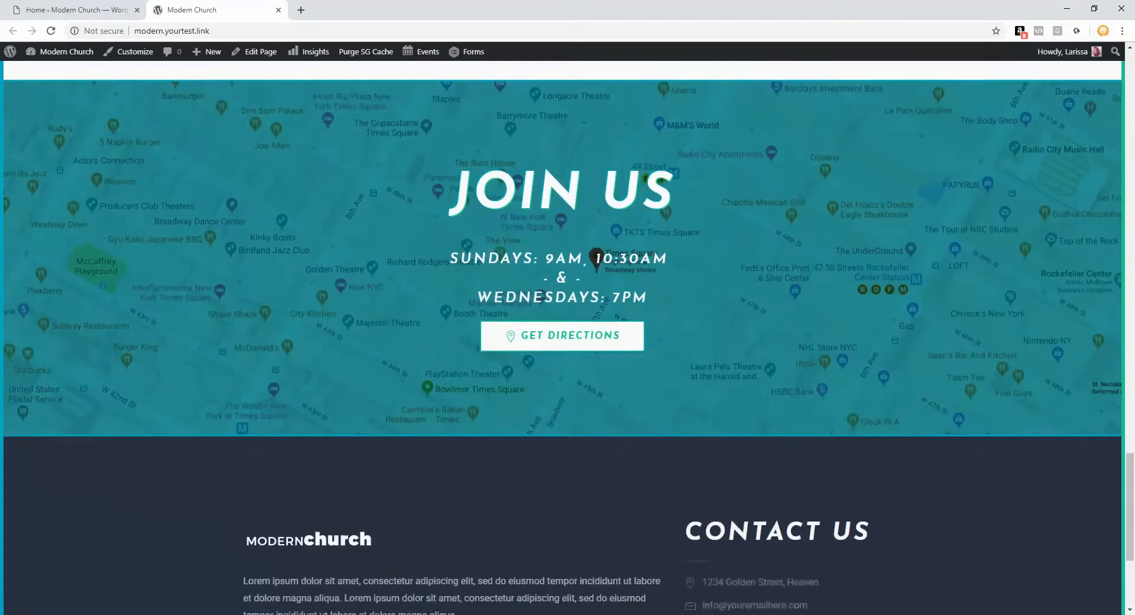
pyautogui.moveTo(488, 258); pyautogui.dragTo(612, 296)
pyautogui.scroll(20, 724, 298)
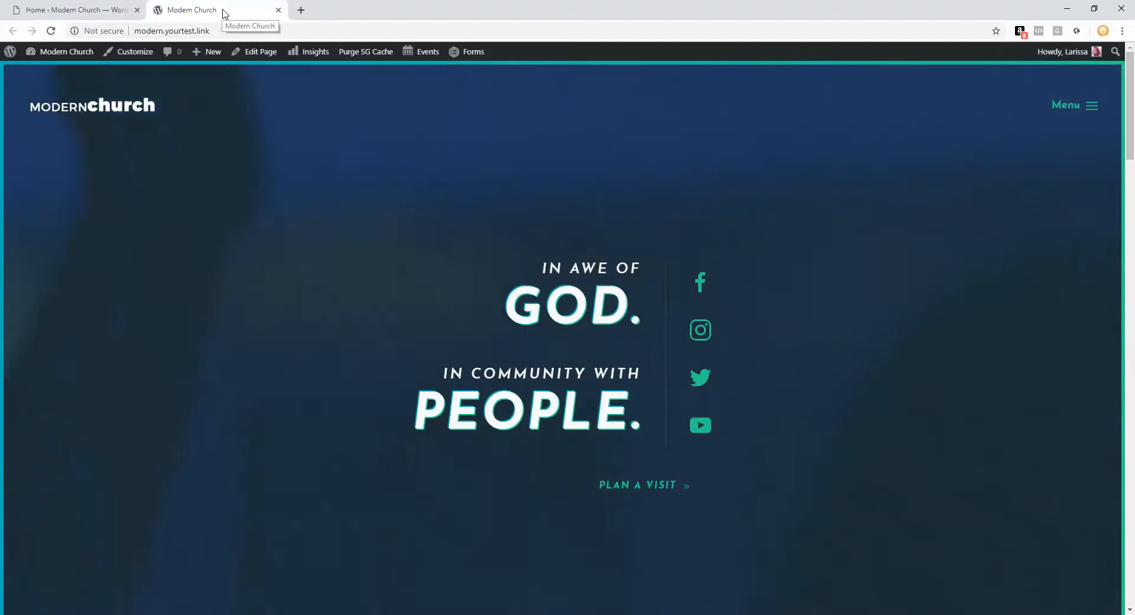
# Step: Open the theme Customizer from the Dashboard's Appearance menu
pyautogui.click(87, 11)
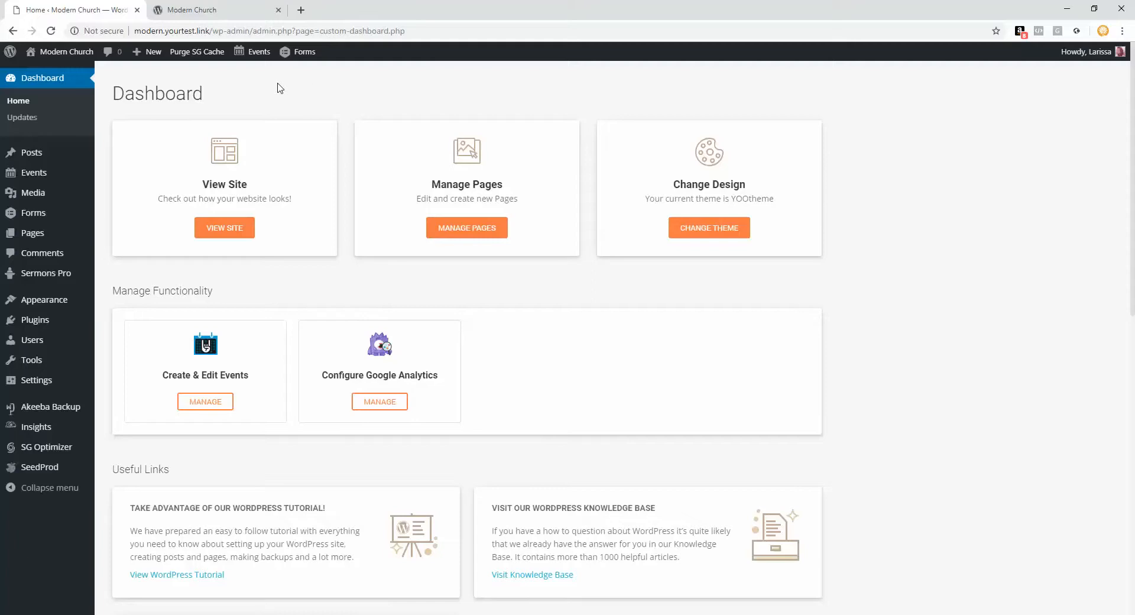
pyautogui.moveTo(39, 176)
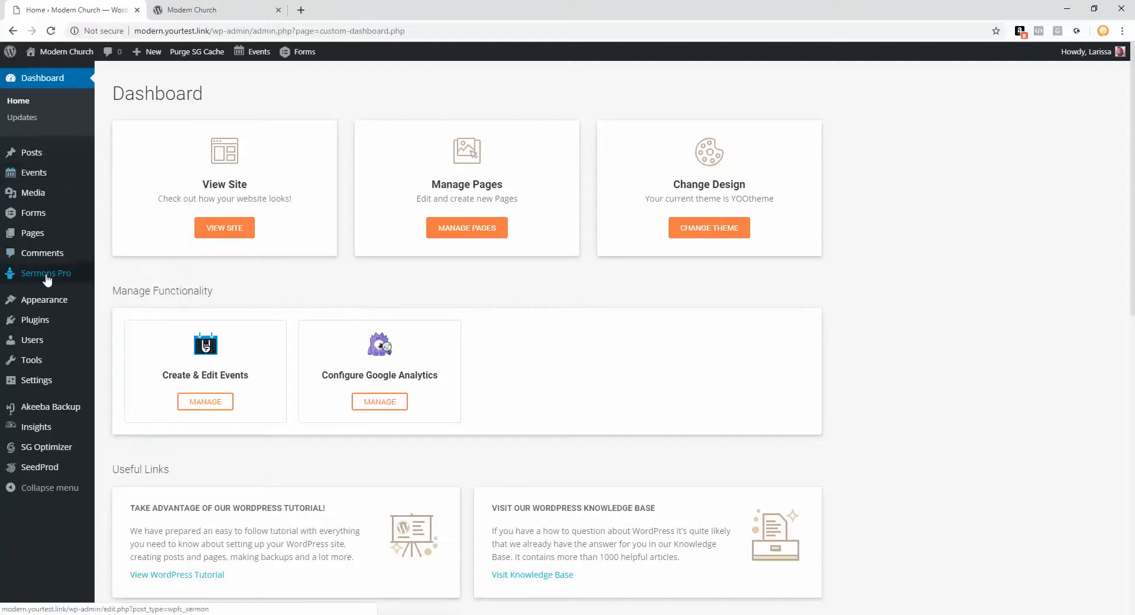
pyautogui.moveTo(47, 280)
pyautogui.moveTo(53, 302)
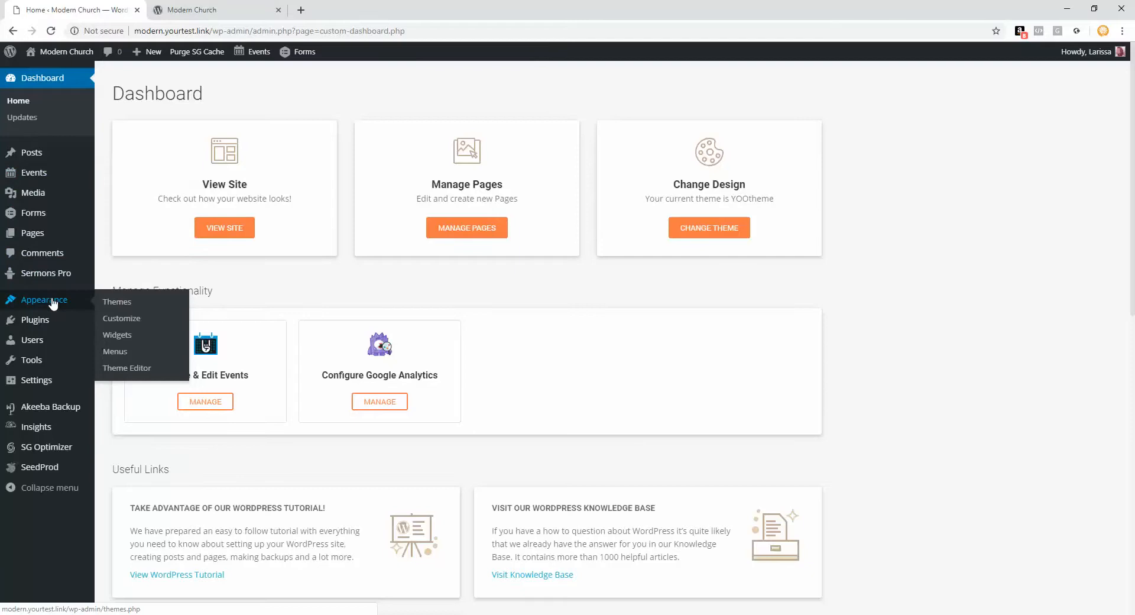
pyautogui.click(120, 320)
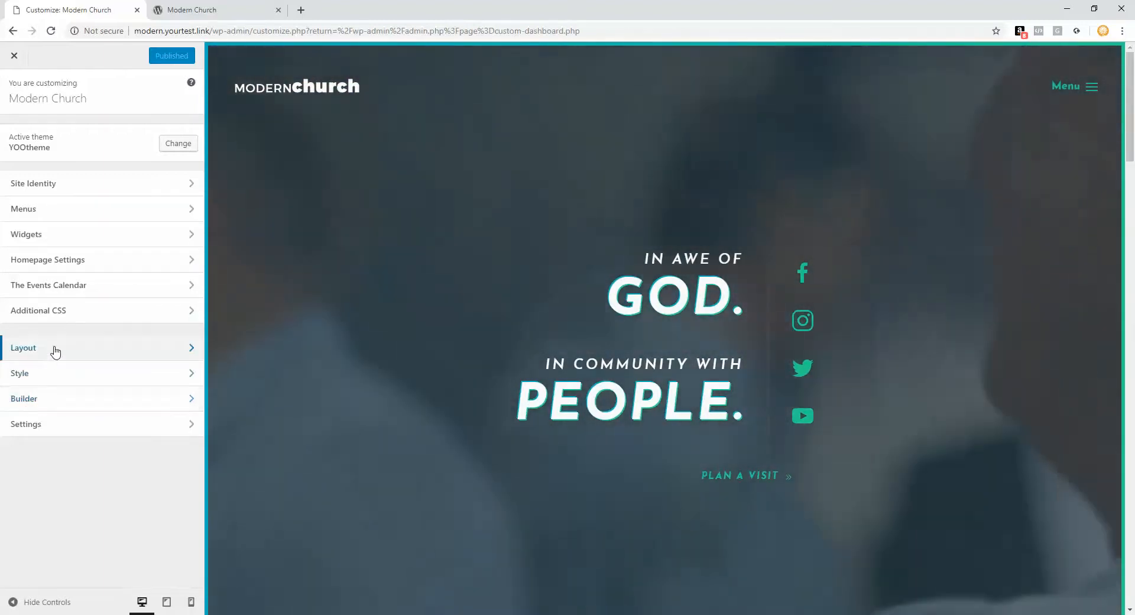
# Step: Open the Home page in the Builder after a brief detour into Layout settings
pyautogui.click(54, 348)
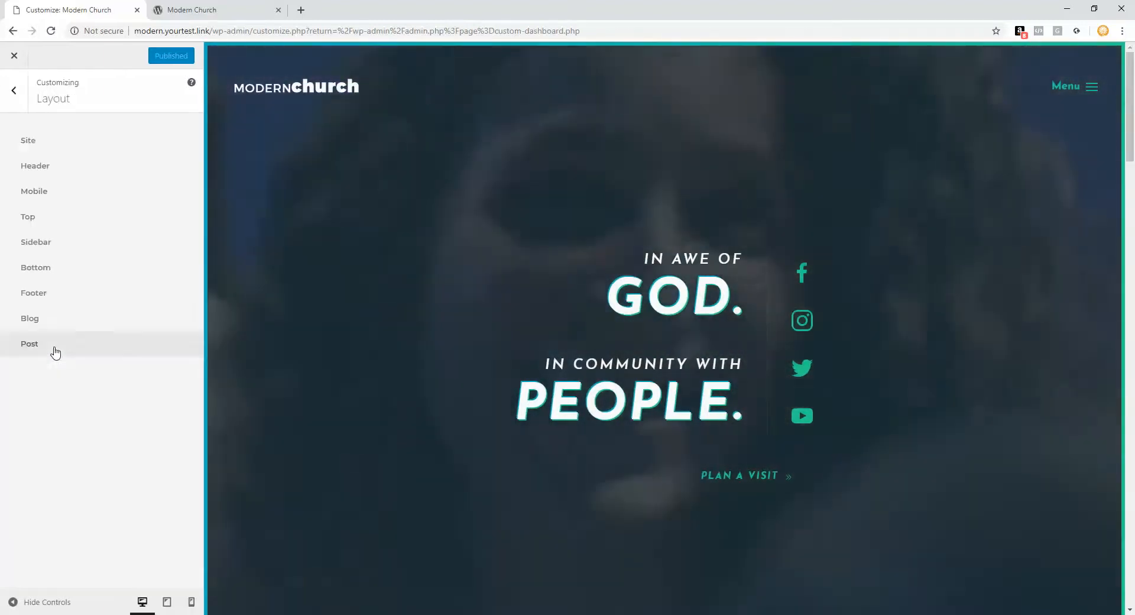
pyautogui.click(24, 97)
pyautogui.click(73, 399)
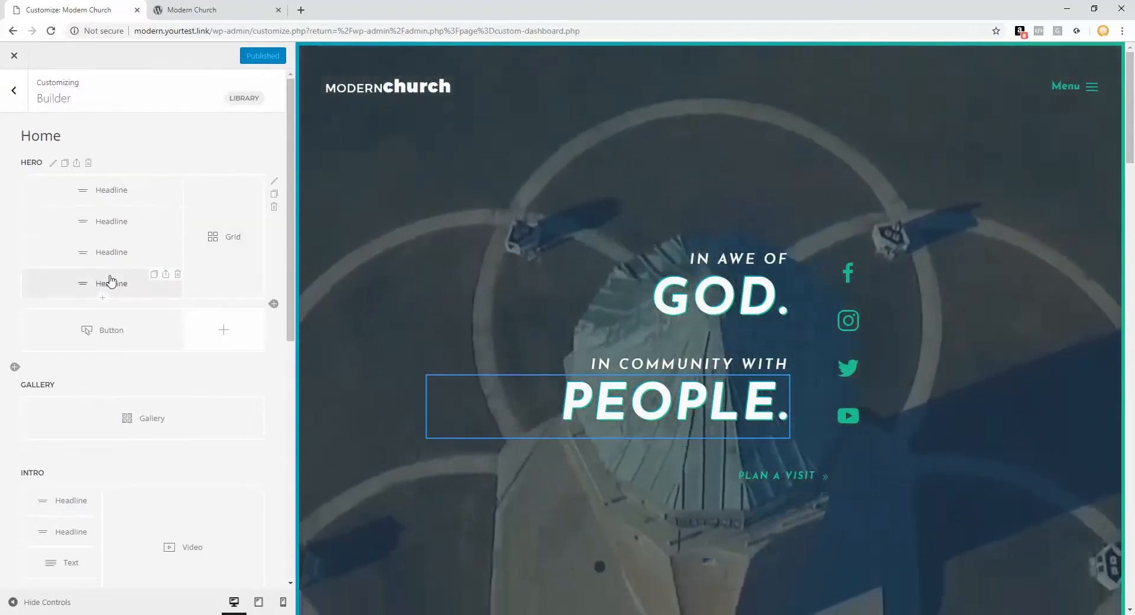
pyautogui.scroll(-3, 321, 331)
pyautogui.scroll(2, 332, 336)
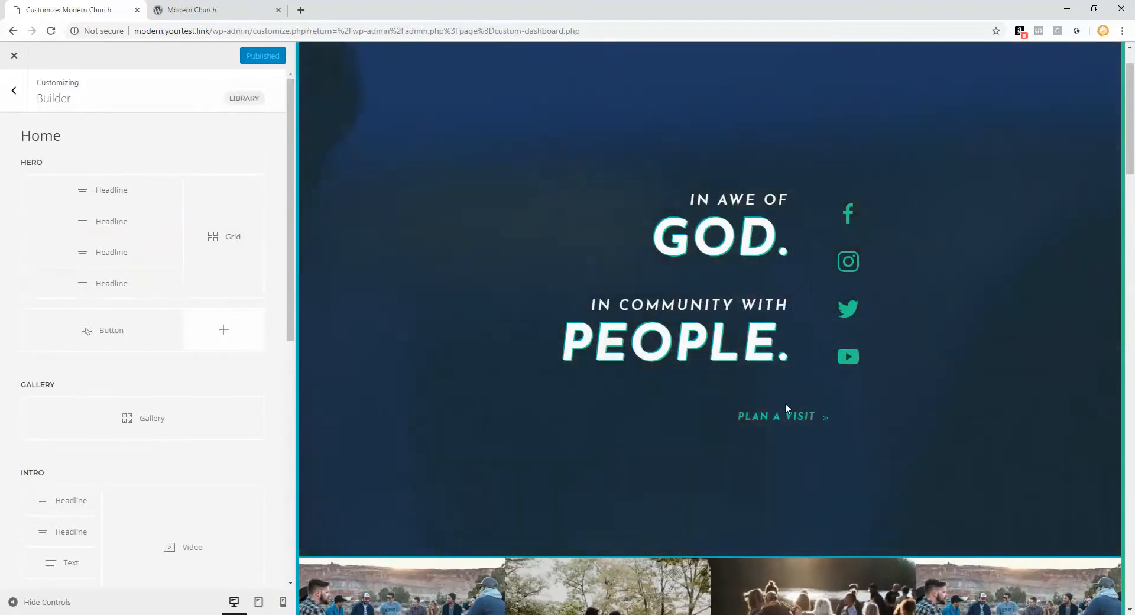
pyautogui.scroll(1, 373, 360)
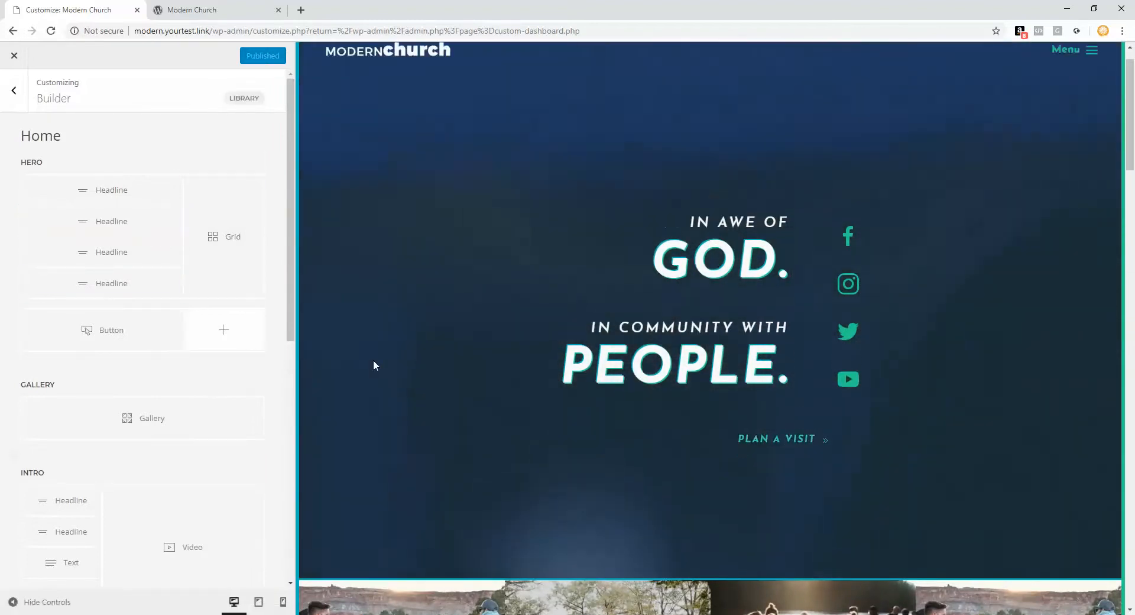
pyautogui.scroll(1, 374, 360)
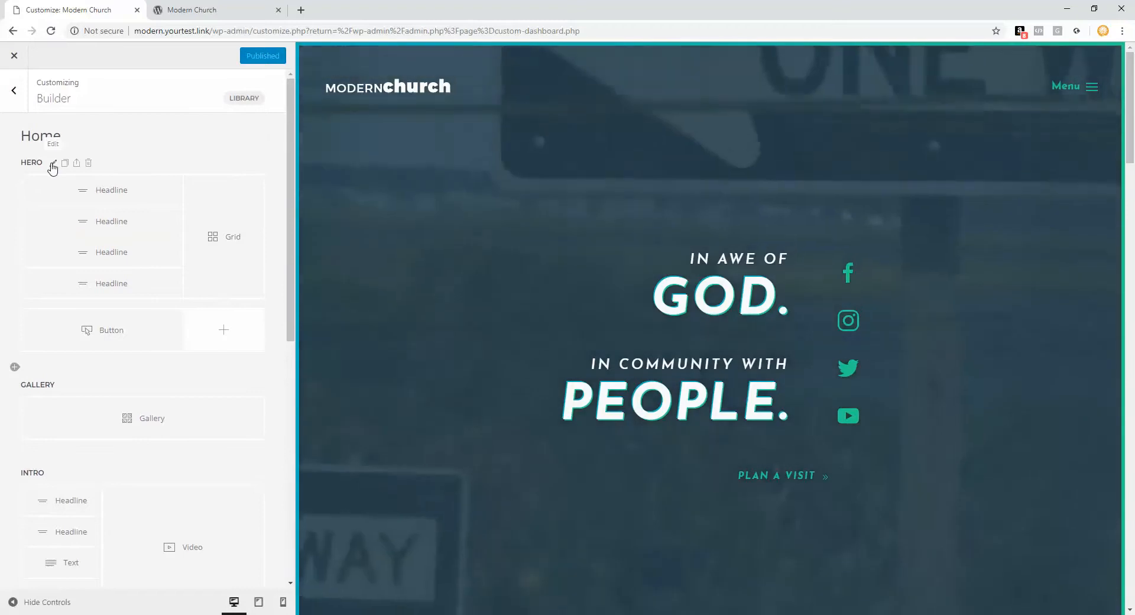
# Step: Set the Hero section's background video to web-header-v.3.mp4 from the media library
pyautogui.click(53, 166)
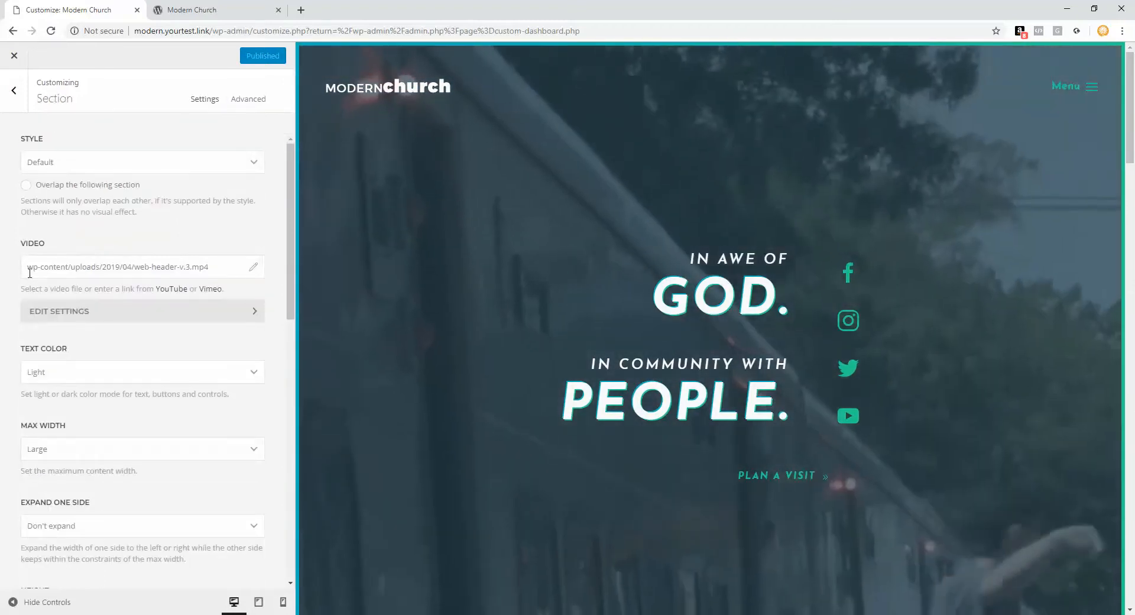
pyautogui.moveTo(28, 267); pyautogui.dragTo(238, 294)
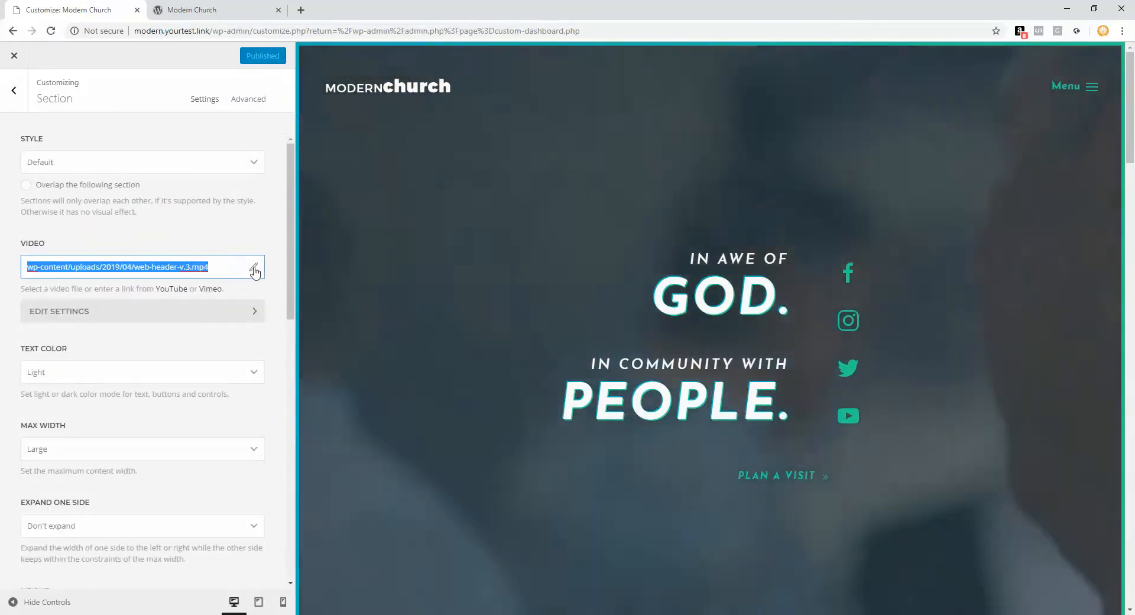
pyautogui.click(254, 270)
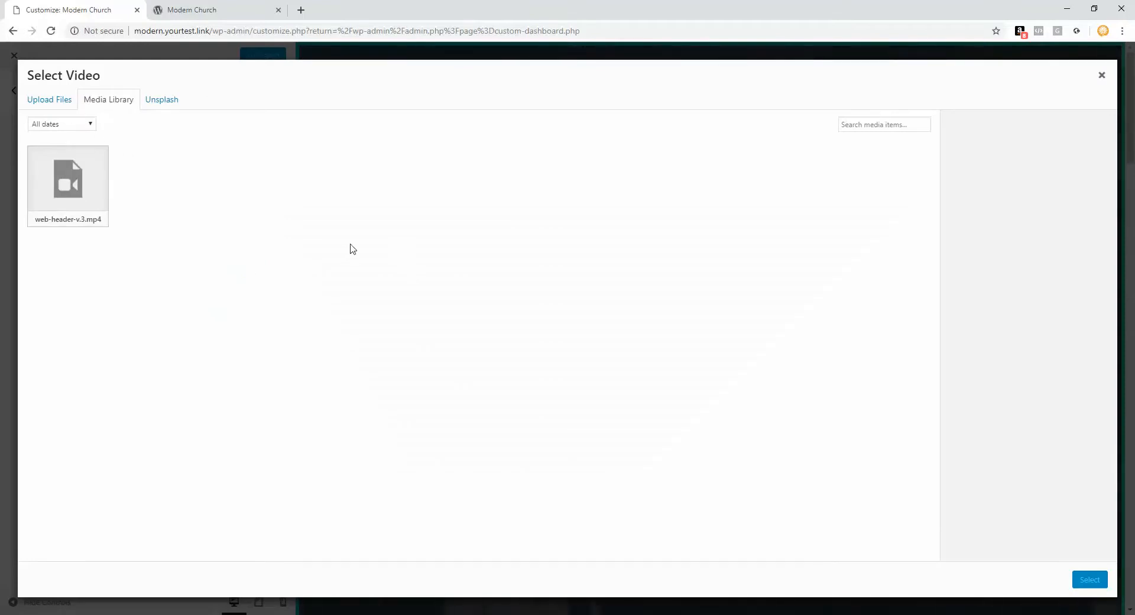
pyautogui.click(63, 102)
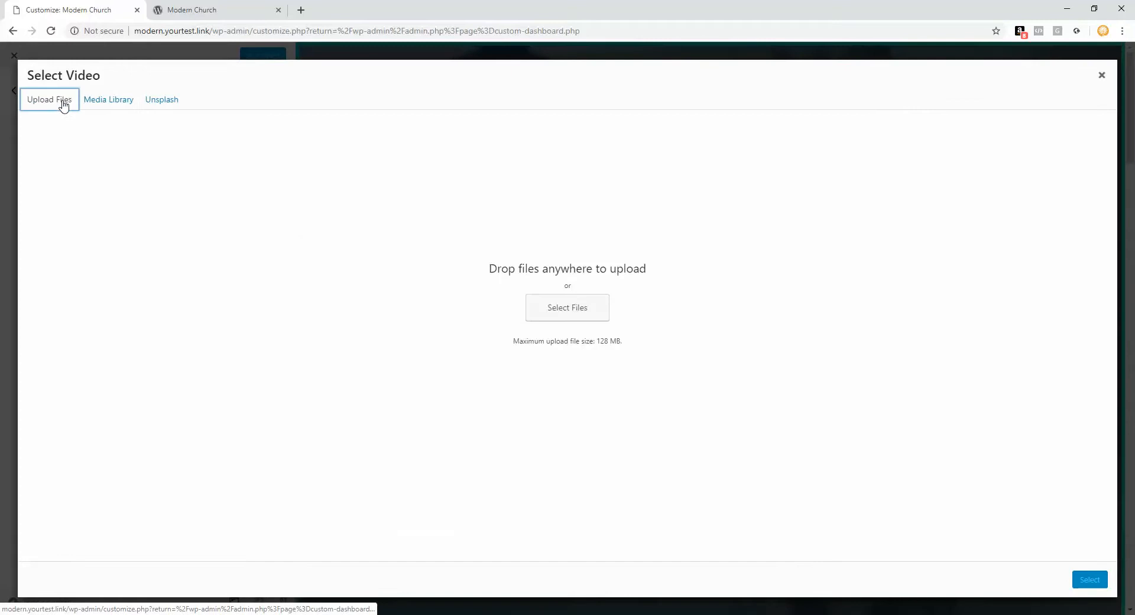
pyautogui.click(570, 309)
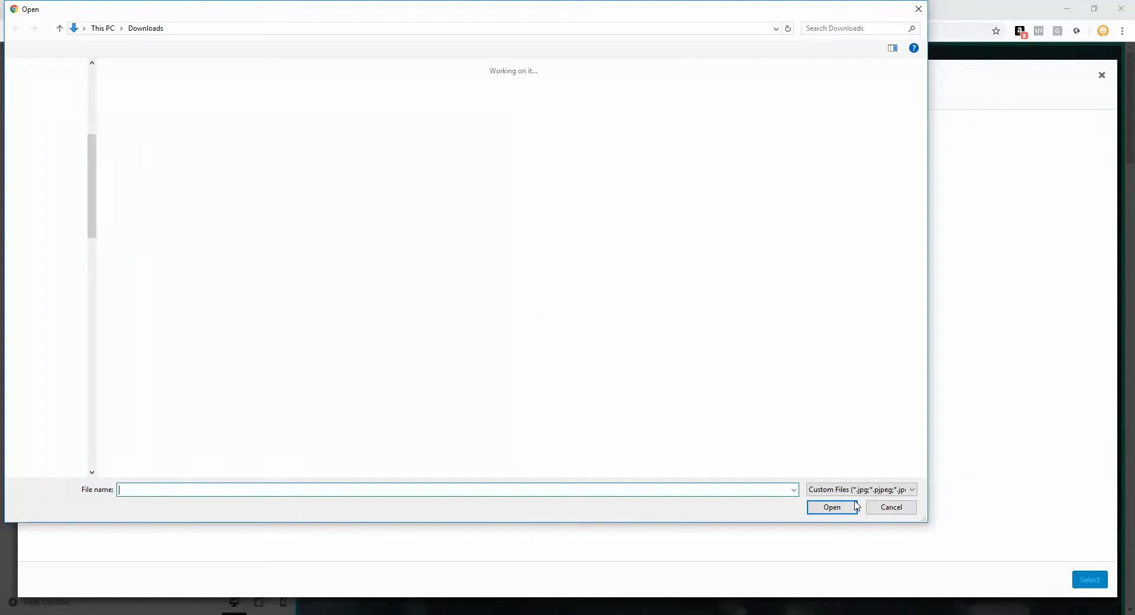
pyautogui.click(890, 508)
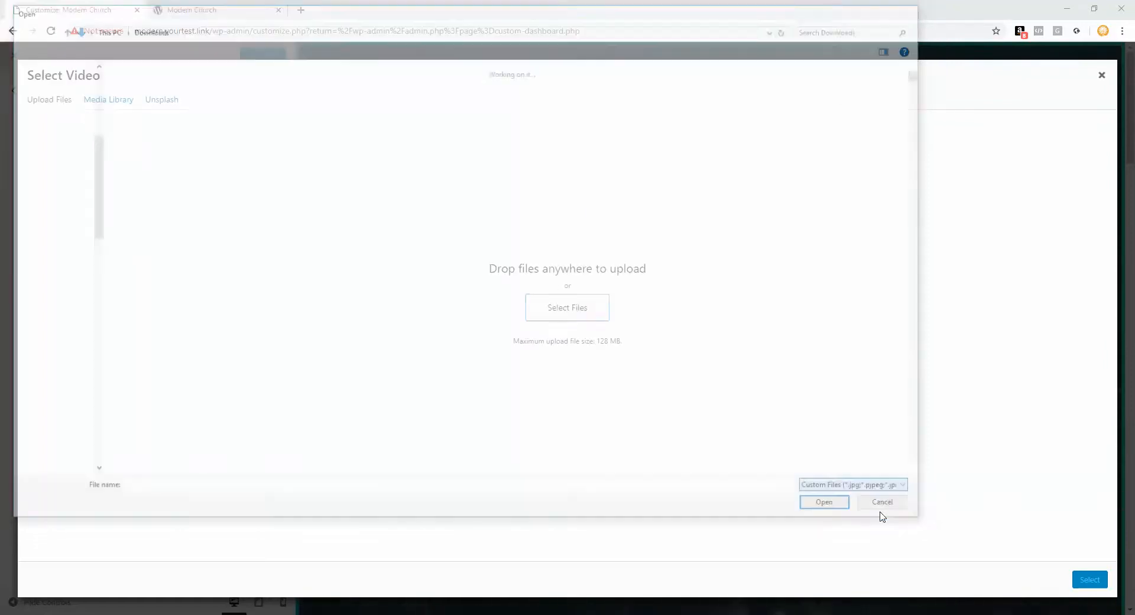
pyautogui.click(121, 100)
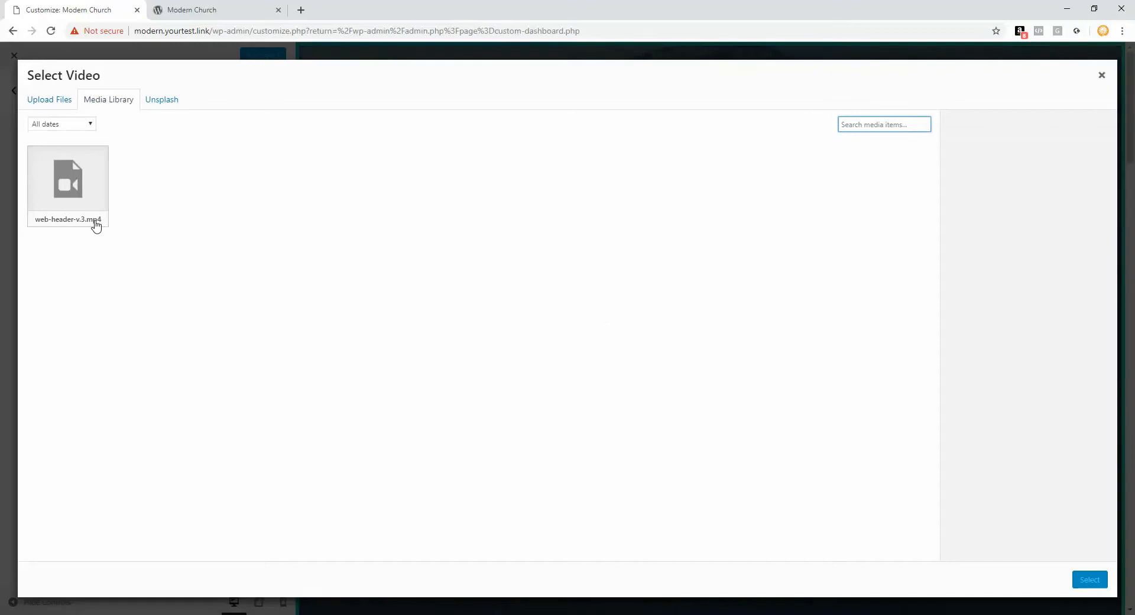
pyautogui.click(86, 202)
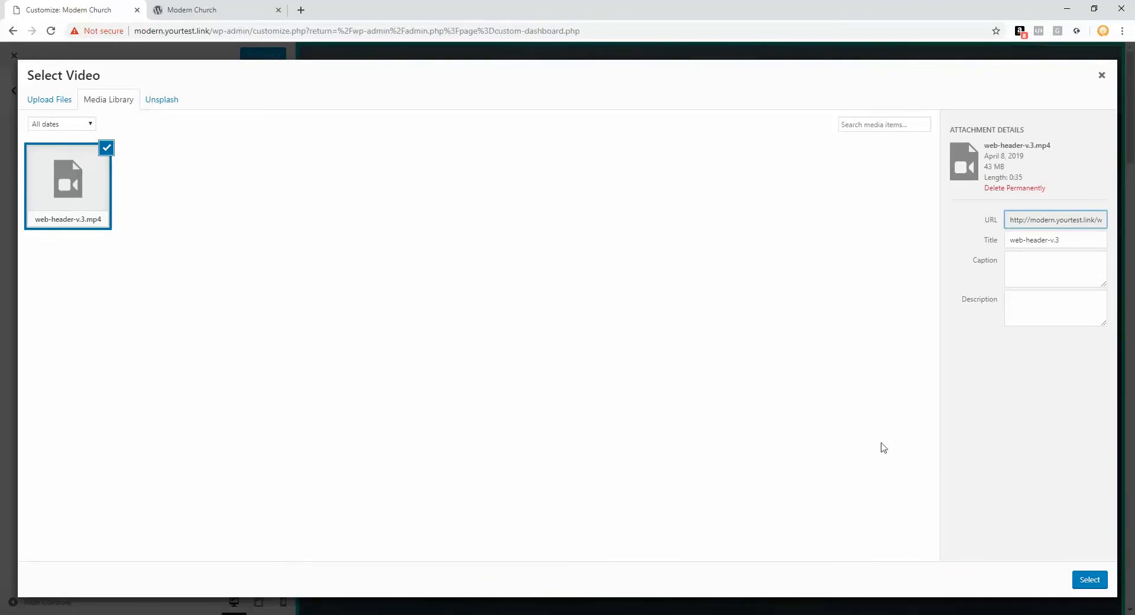
pyautogui.click(1090, 580)
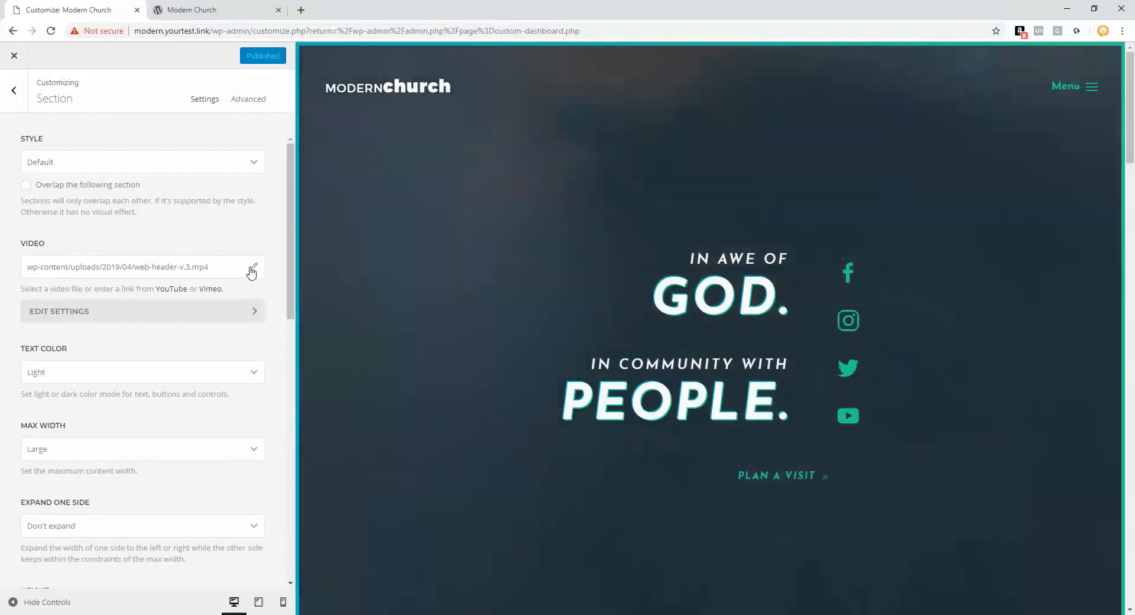
# Step: Clear the Hero's background video path so no video remains
pyautogui.click(252, 271)
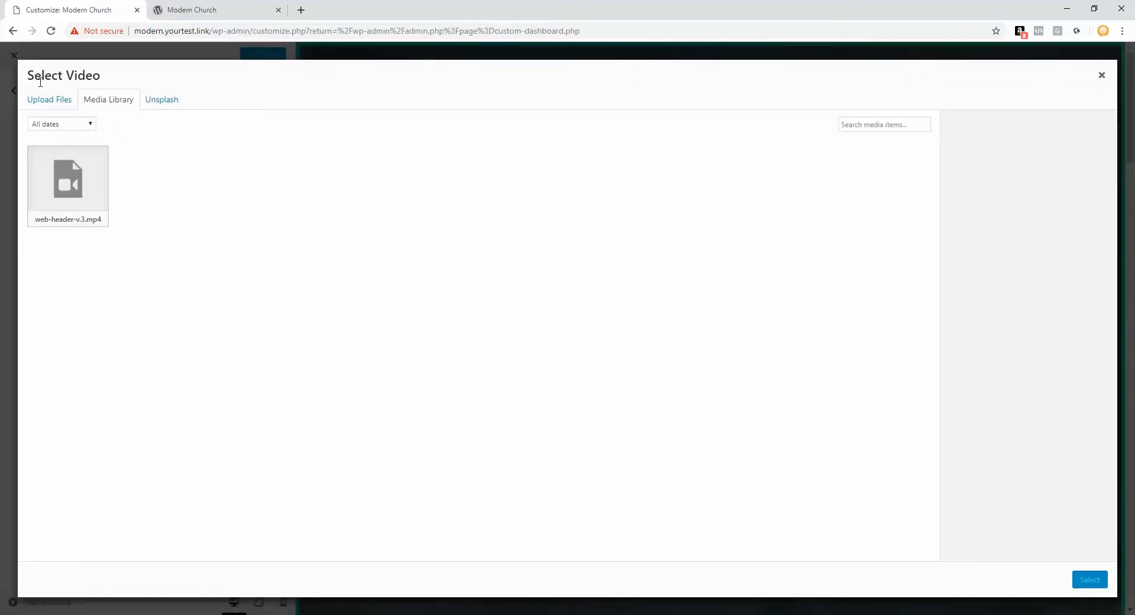
pyautogui.click(1101, 77)
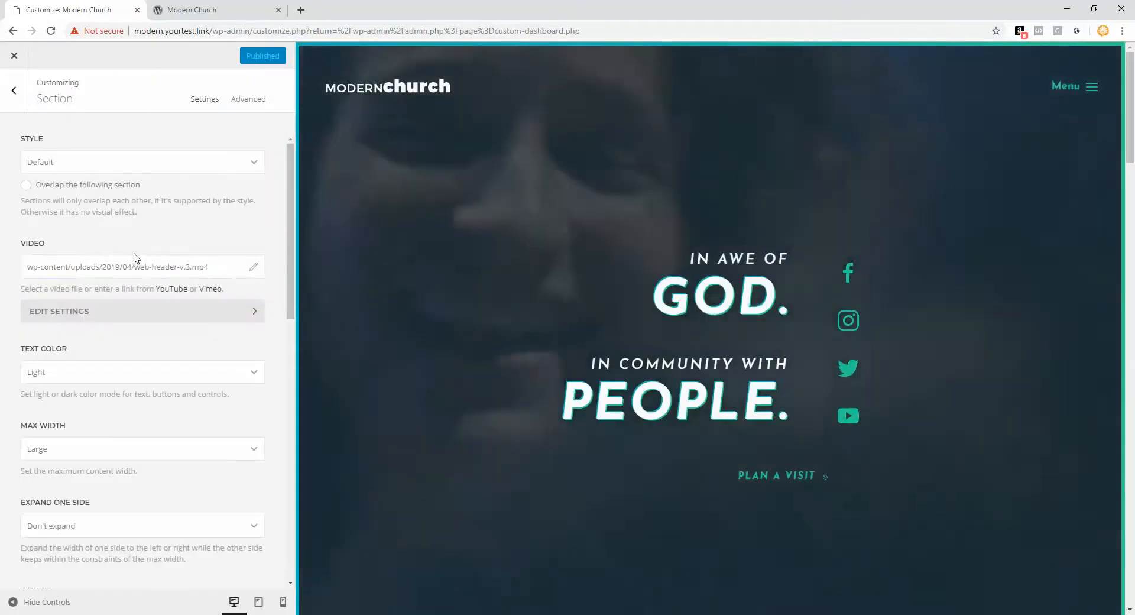
pyautogui.moveTo(223, 264); pyautogui.dragTo(2, 270)
pyautogui.press('BackSpace')
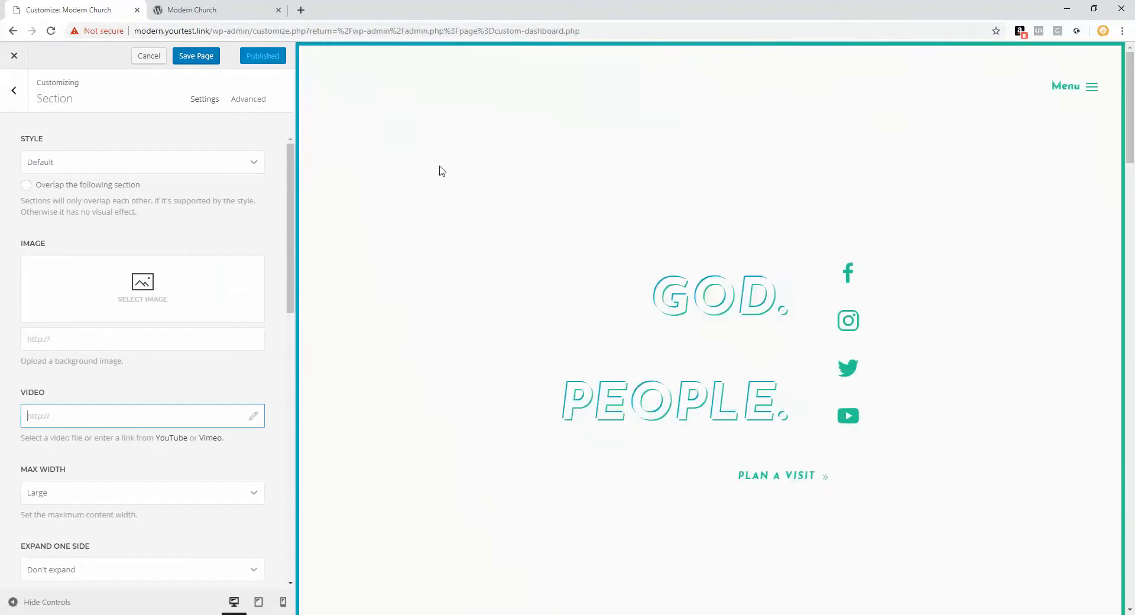
# Step: Use the misty mountain Unsplash photo as Hero background, save, and download it into the library
pyautogui.click(142, 289)
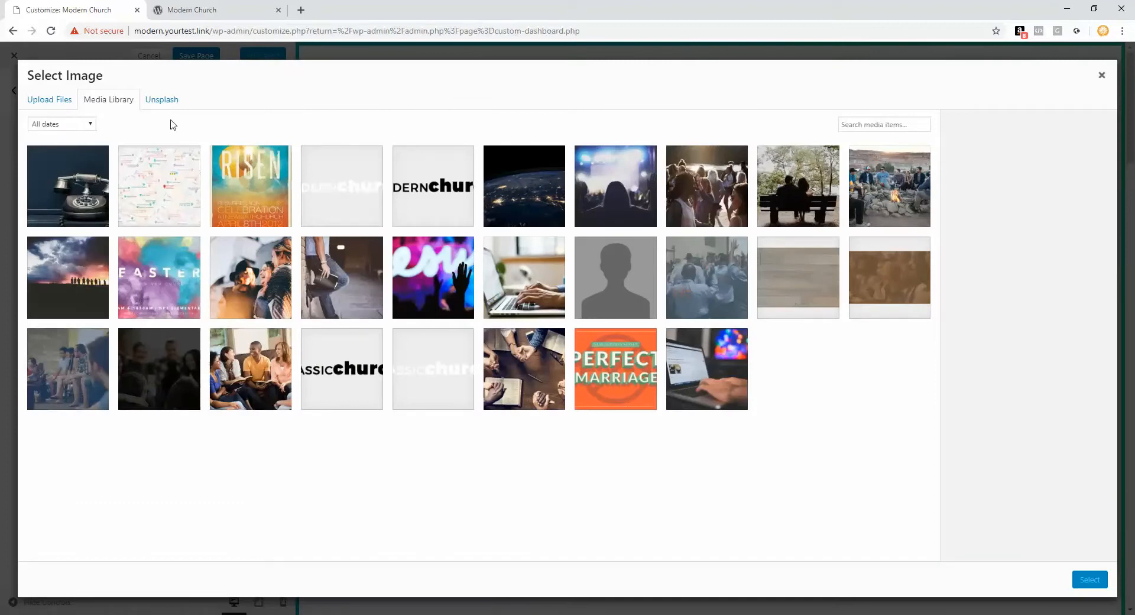
pyautogui.click(164, 102)
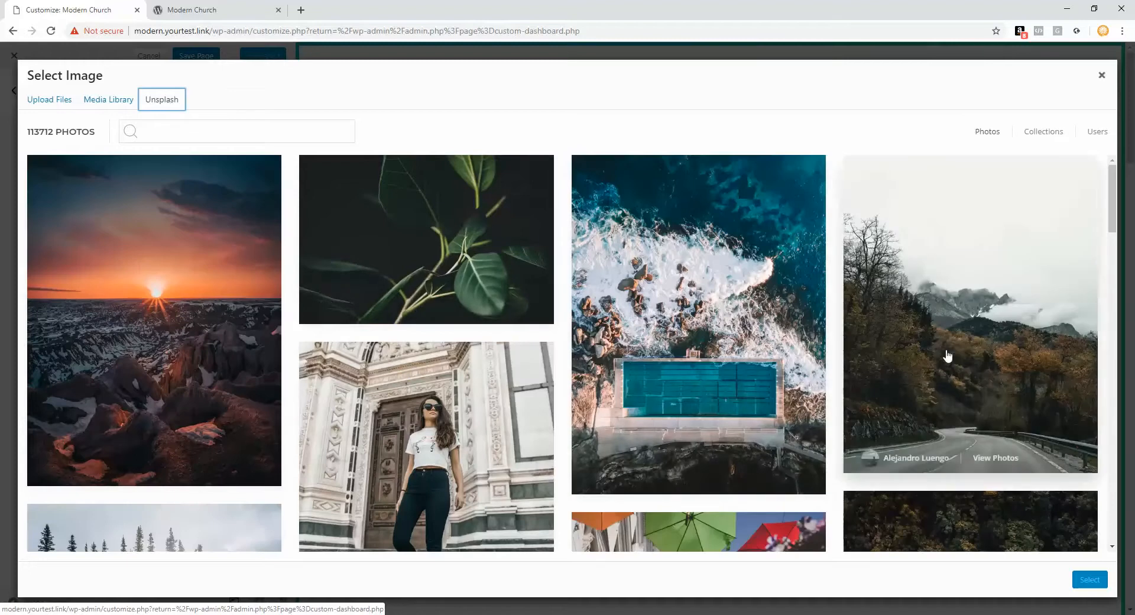
pyautogui.scroll(-6, 173, 242)
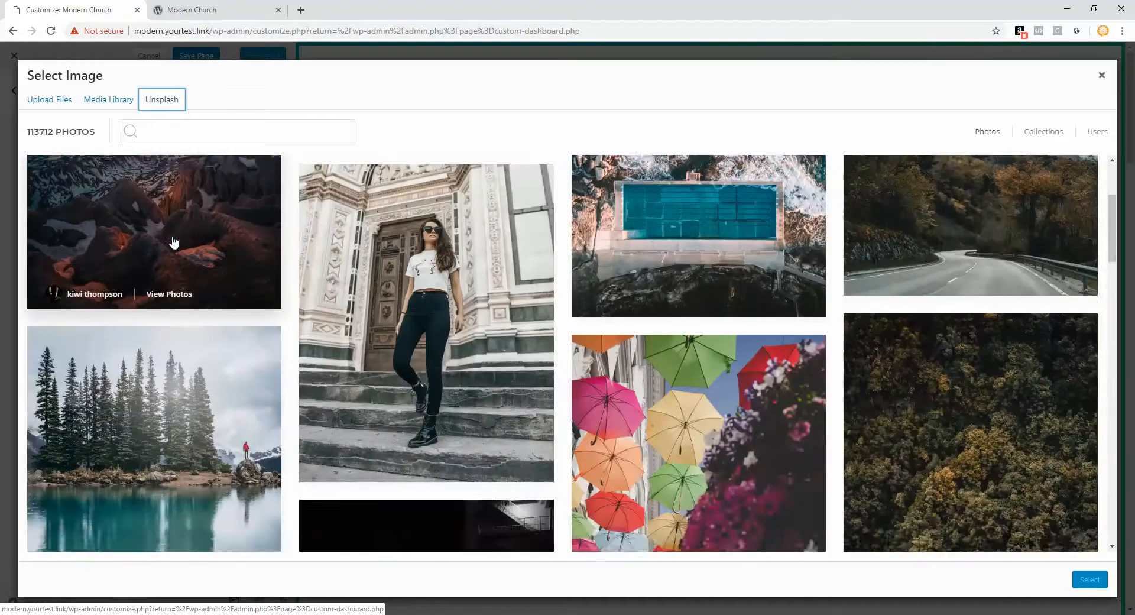
pyautogui.scroll(-4, 218, 304)
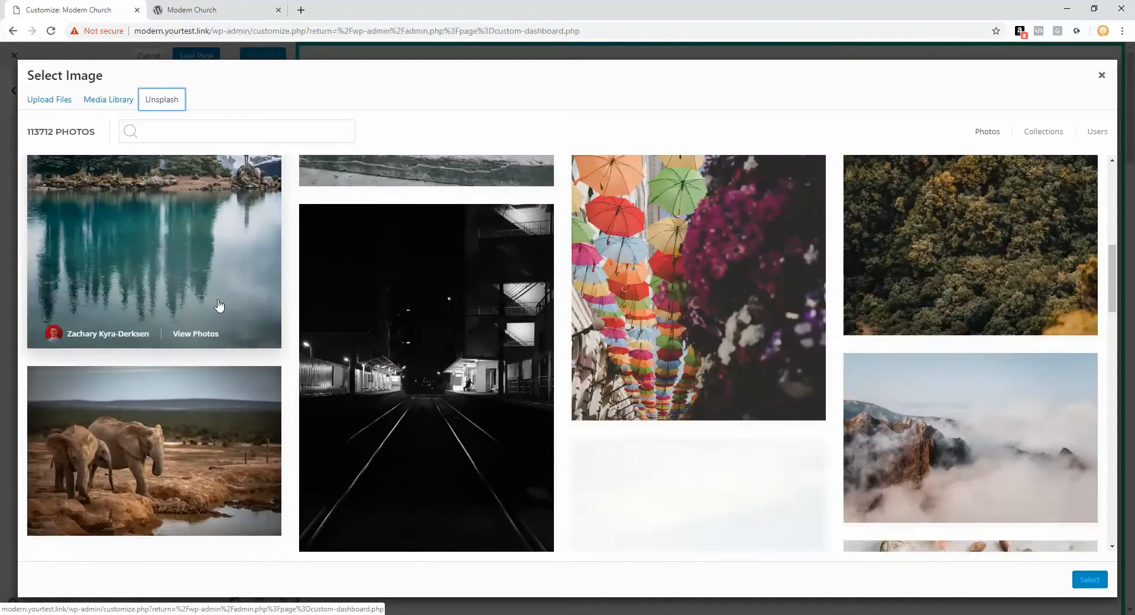
pyautogui.click(1090, 580)
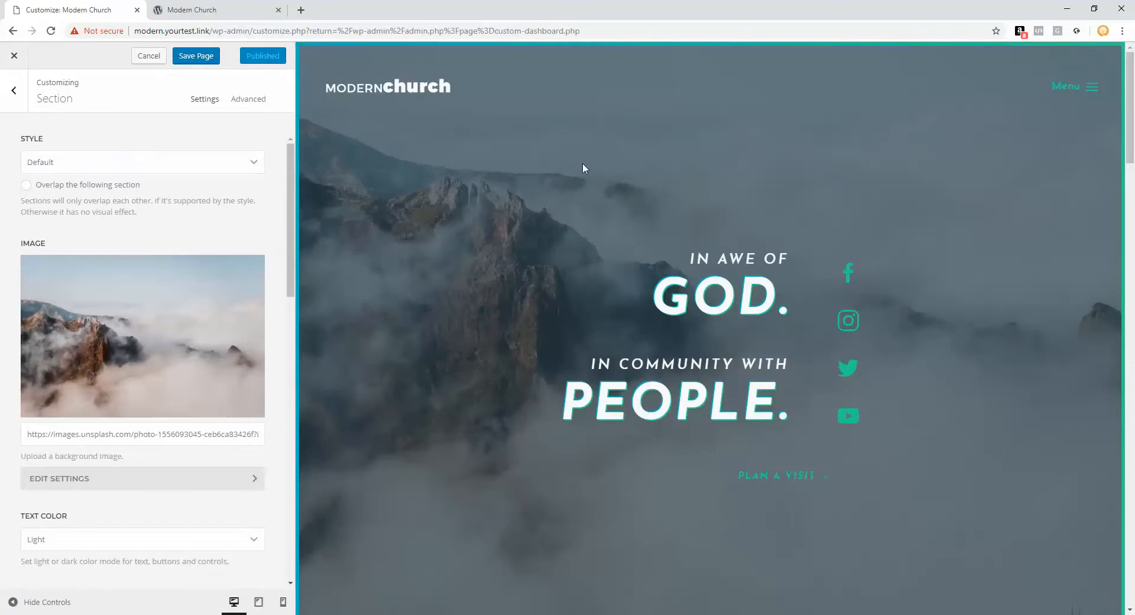
pyautogui.click(197, 57)
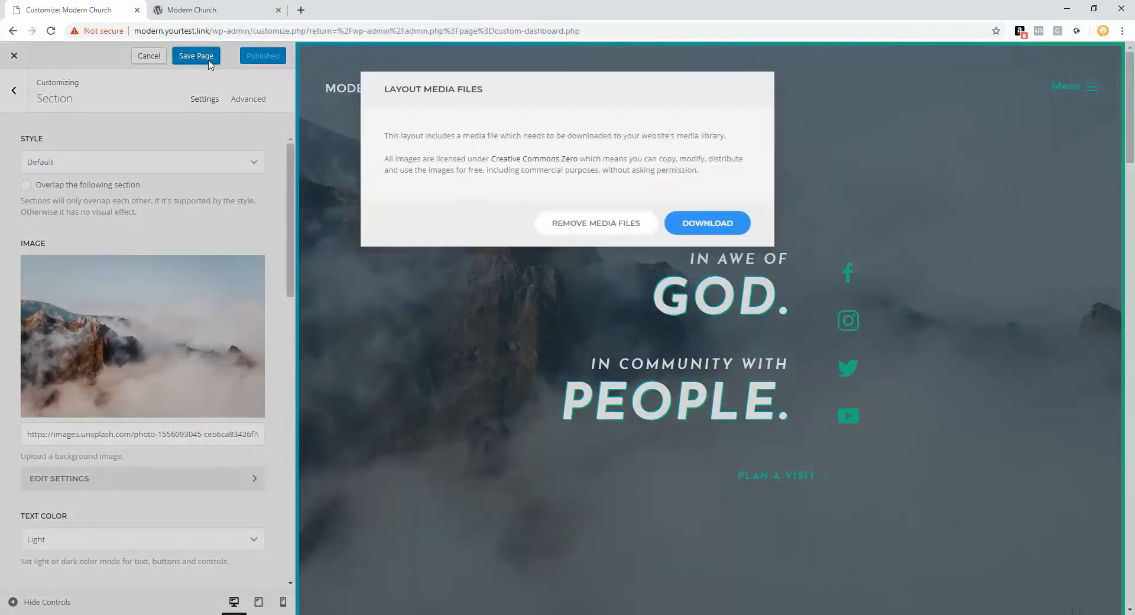
pyautogui.click(704, 223)
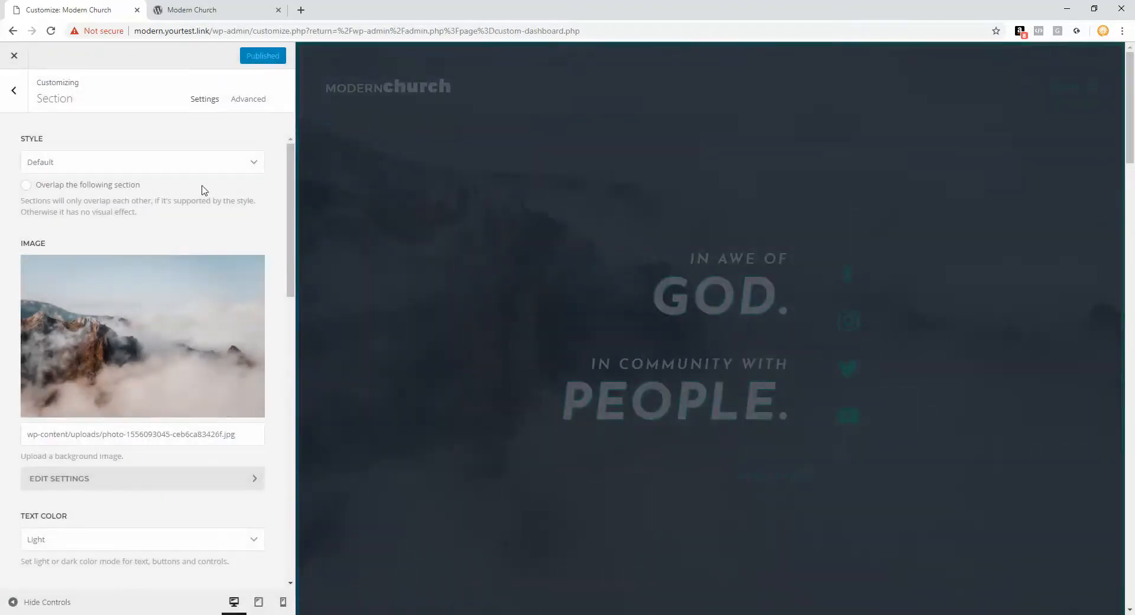
# Step: Try editing the 'In awe of' hero headline, then cancel to discard the change
pyautogui.click(11, 93)
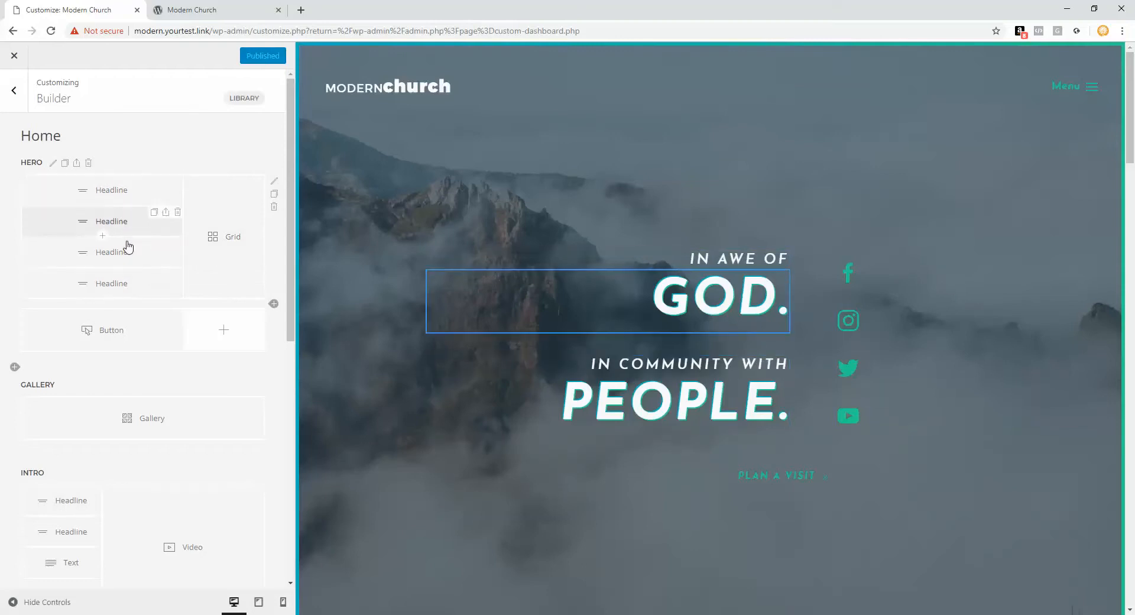
pyautogui.scroll(-1, 135, 278)
pyautogui.scroll(-6, 136, 279)
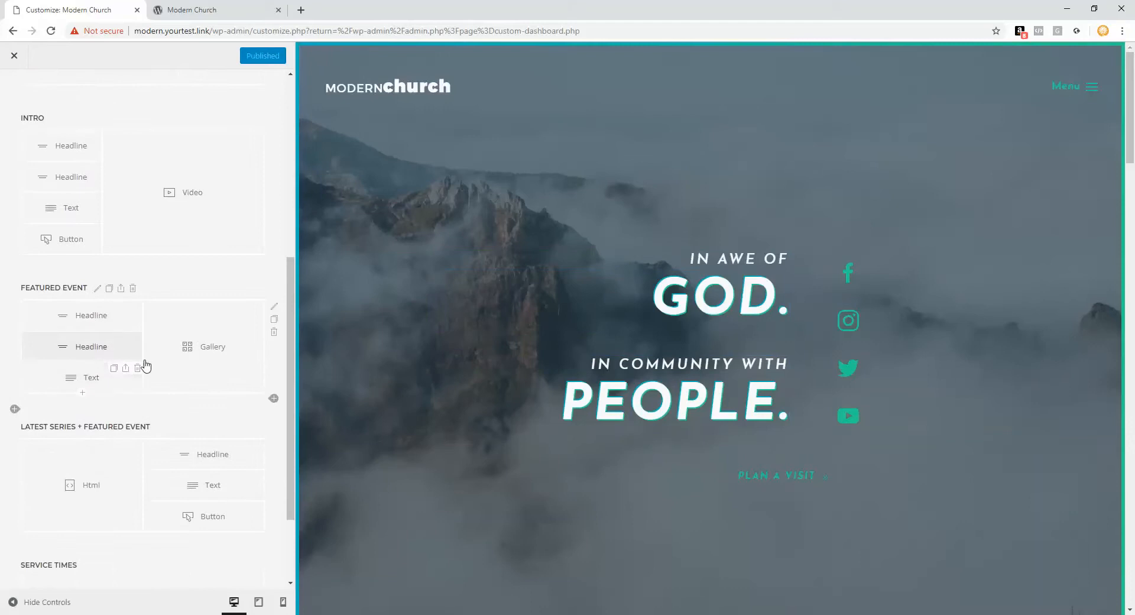
pyautogui.scroll(6, 145, 367)
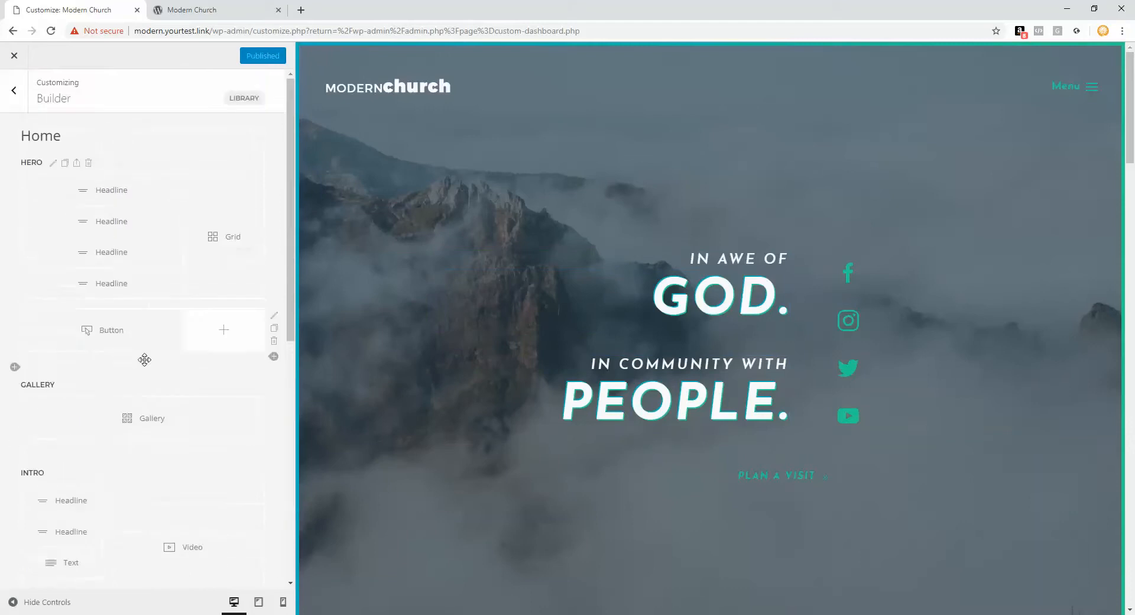
pyautogui.click(120, 196)
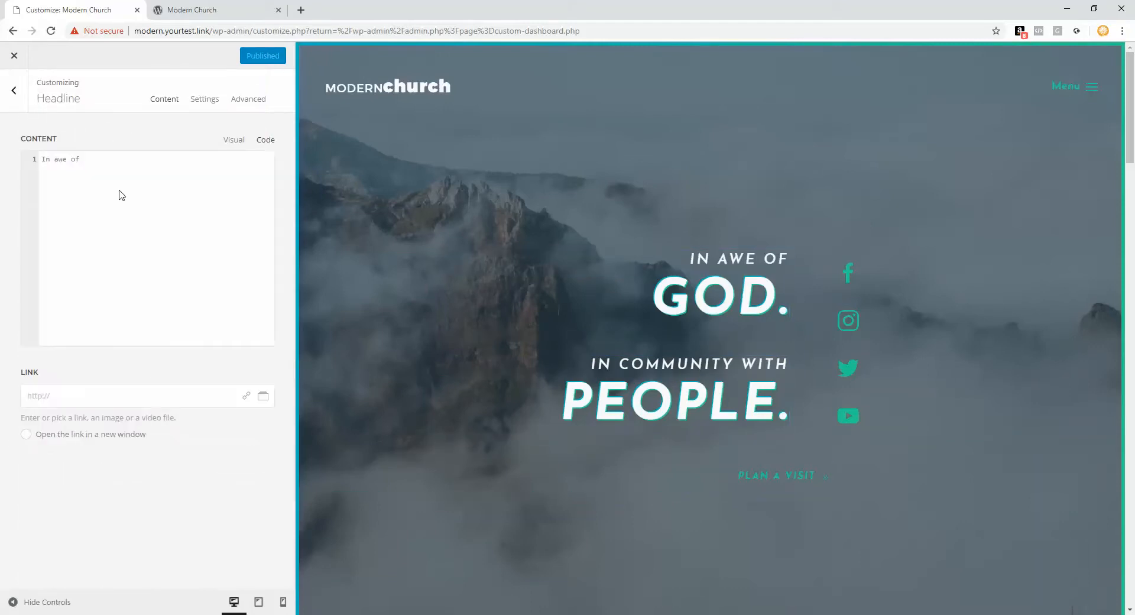
pyautogui.click(155, 171)
pyautogui.write('s')
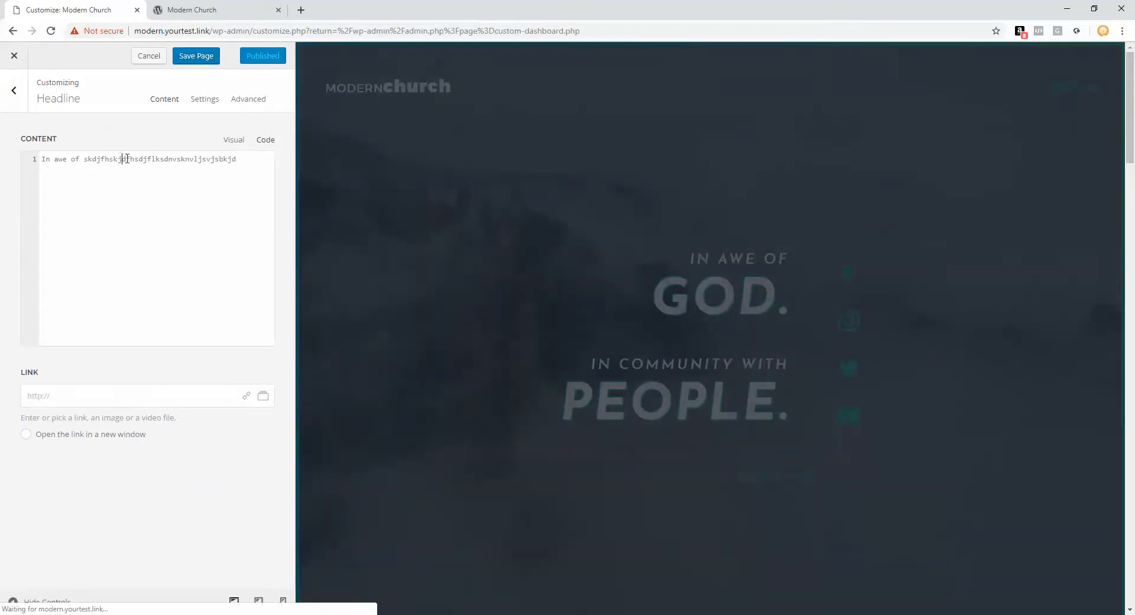
pyautogui.click(157, 158)
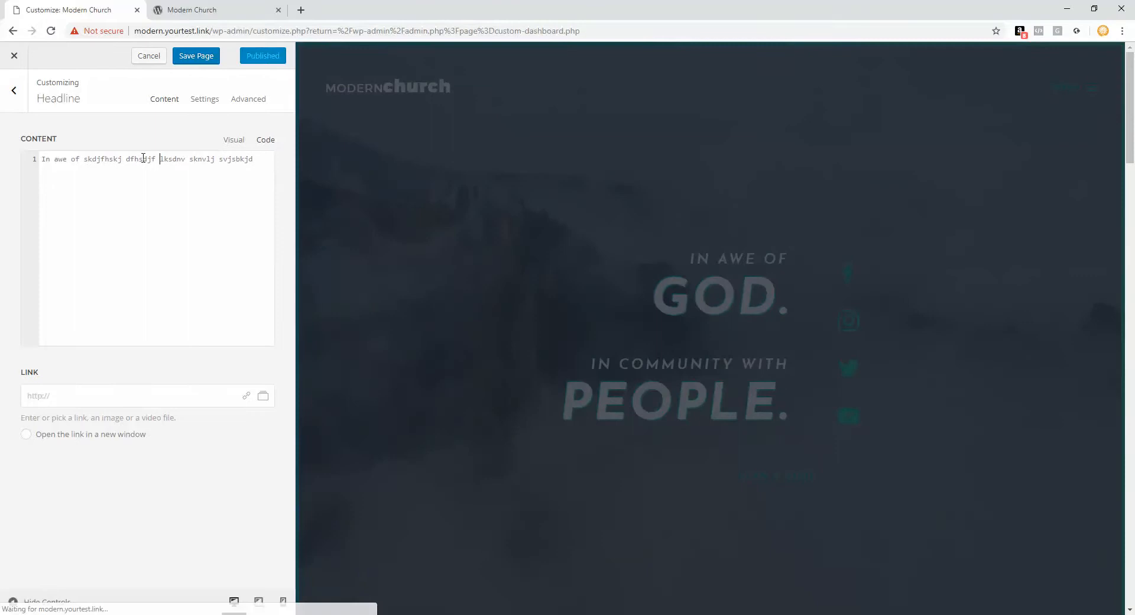
pyautogui.click(144, 158)
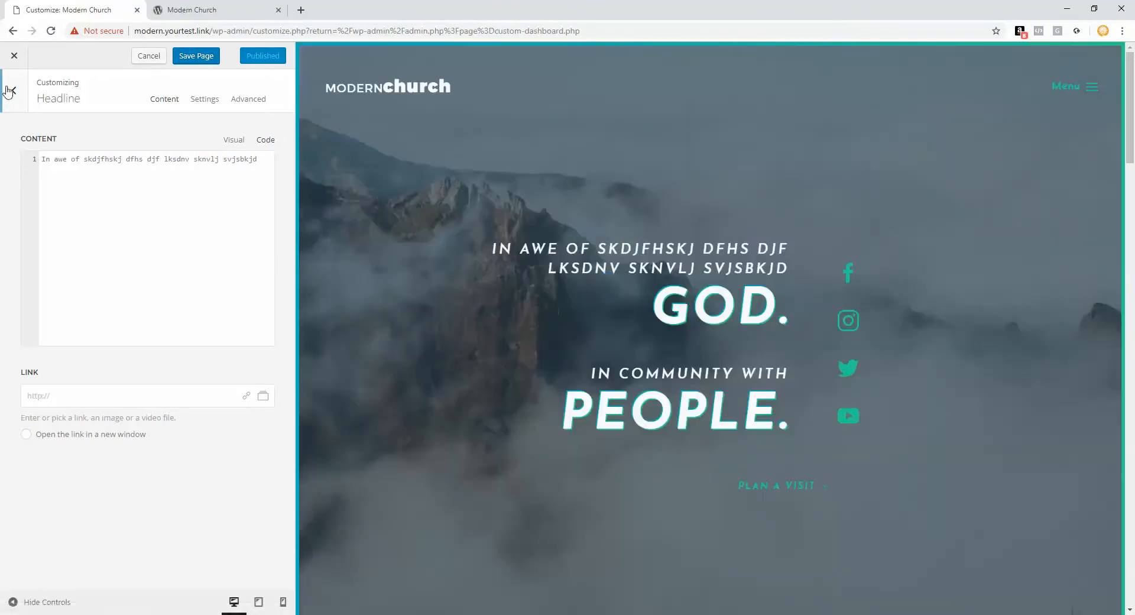
pyautogui.click(7, 92)
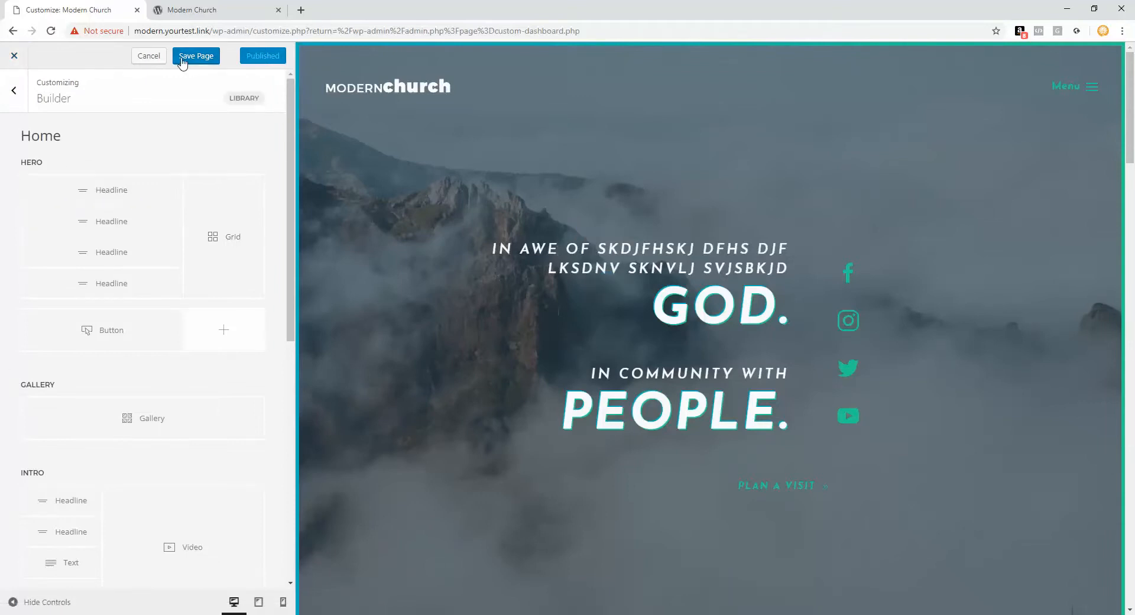
pyautogui.click(148, 57)
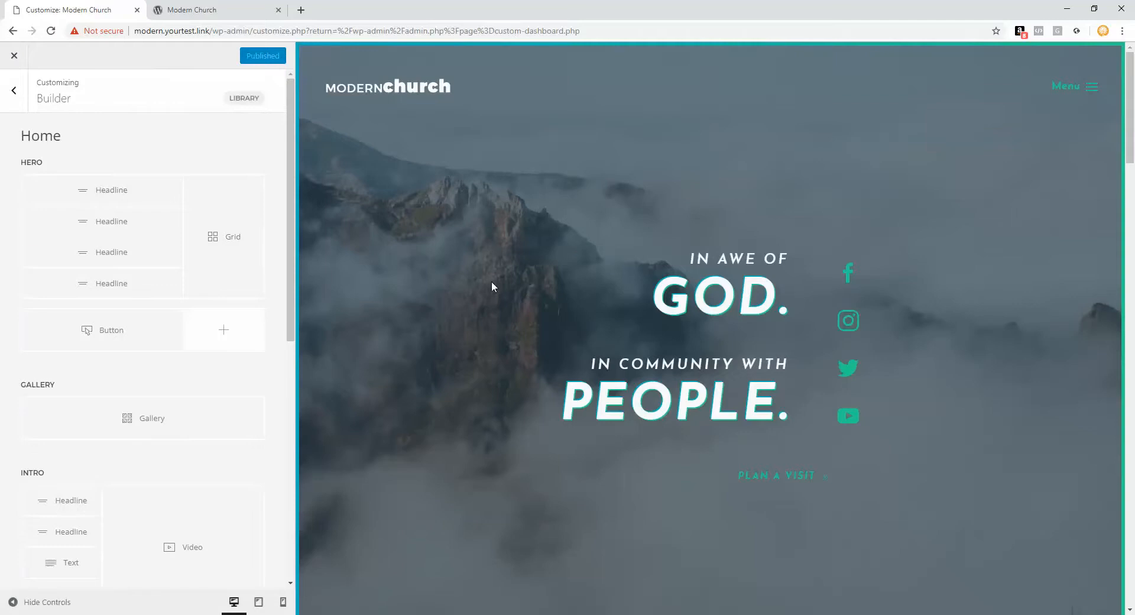
pyautogui.moveTo(481, 292)
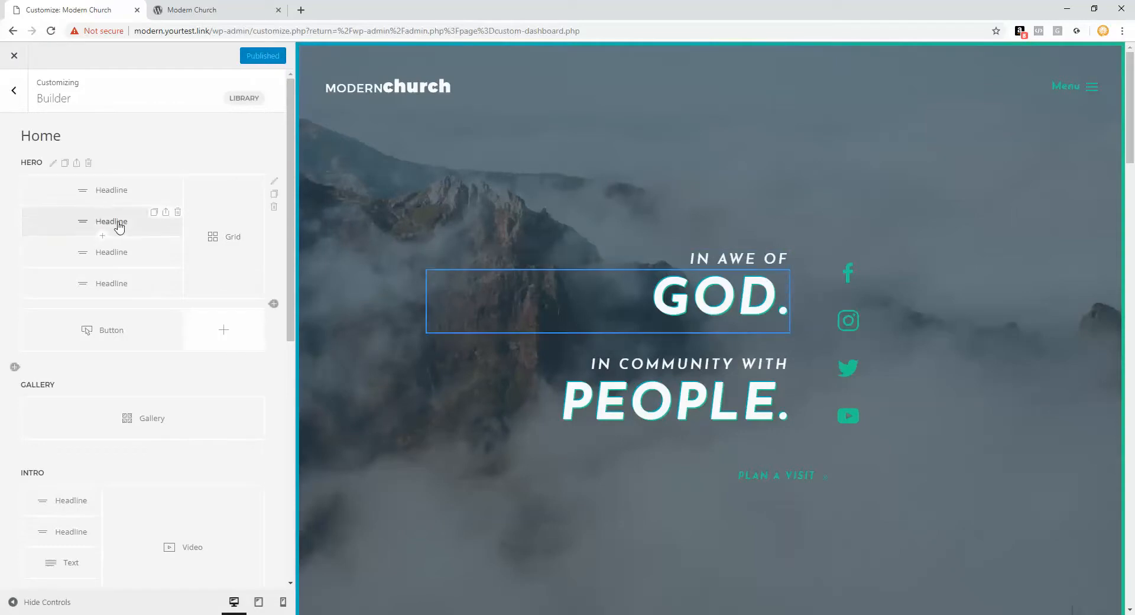
pyautogui.click(178, 244)
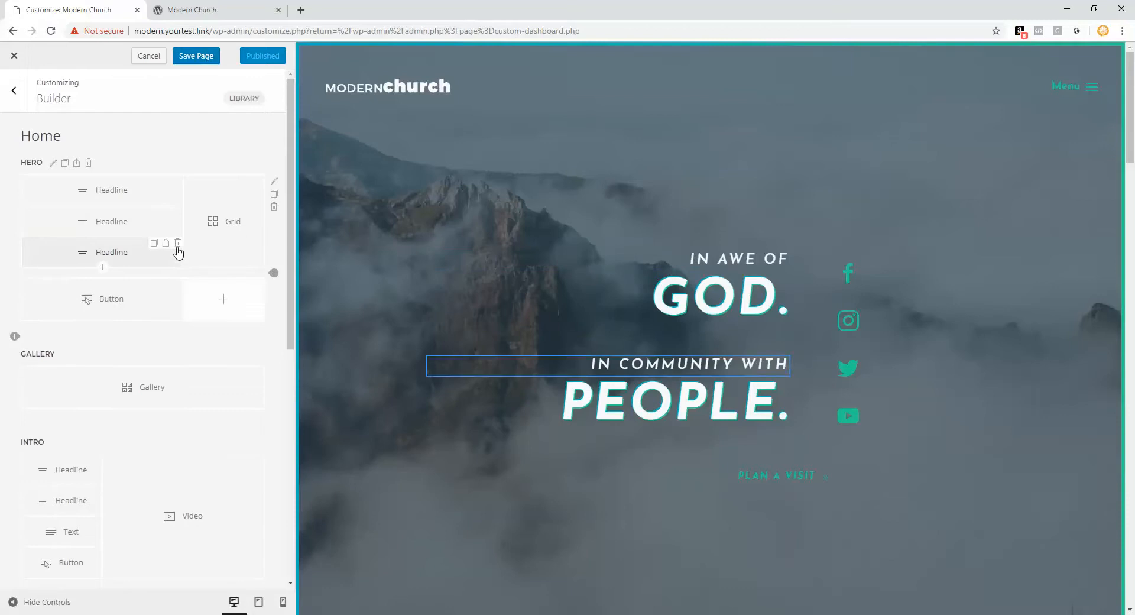
pyautogui.click(178, 245)
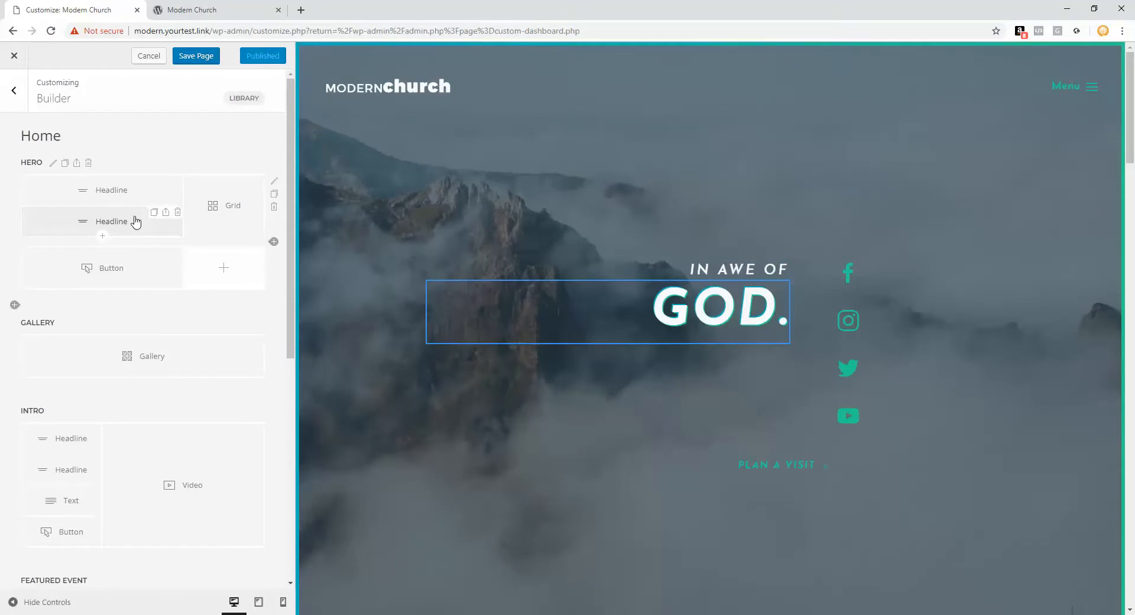
pyautogui.click(149, 57)
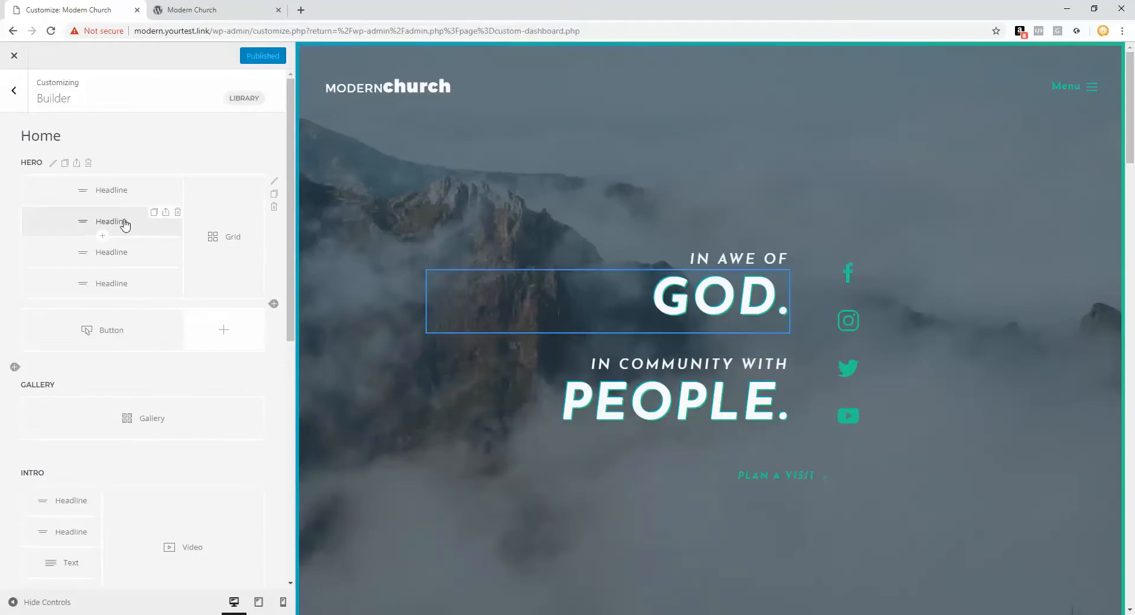
pyautogui.click(125, 224)
pyautogui.moveTo(89, 178); pyautogui.dragTo(18, 163)
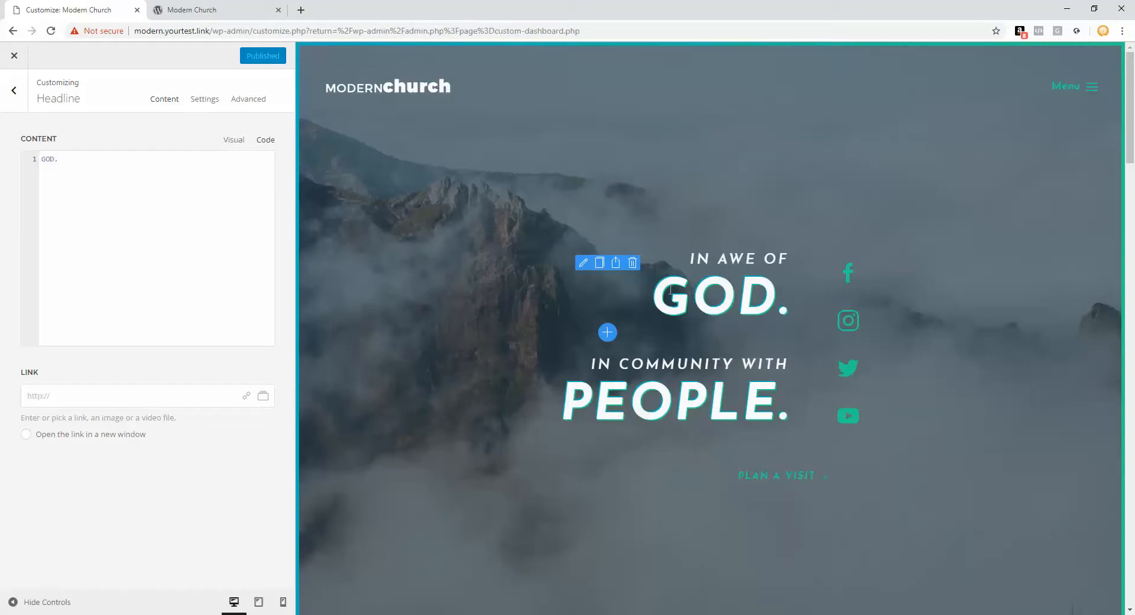
pyautogui.click(11, 98)
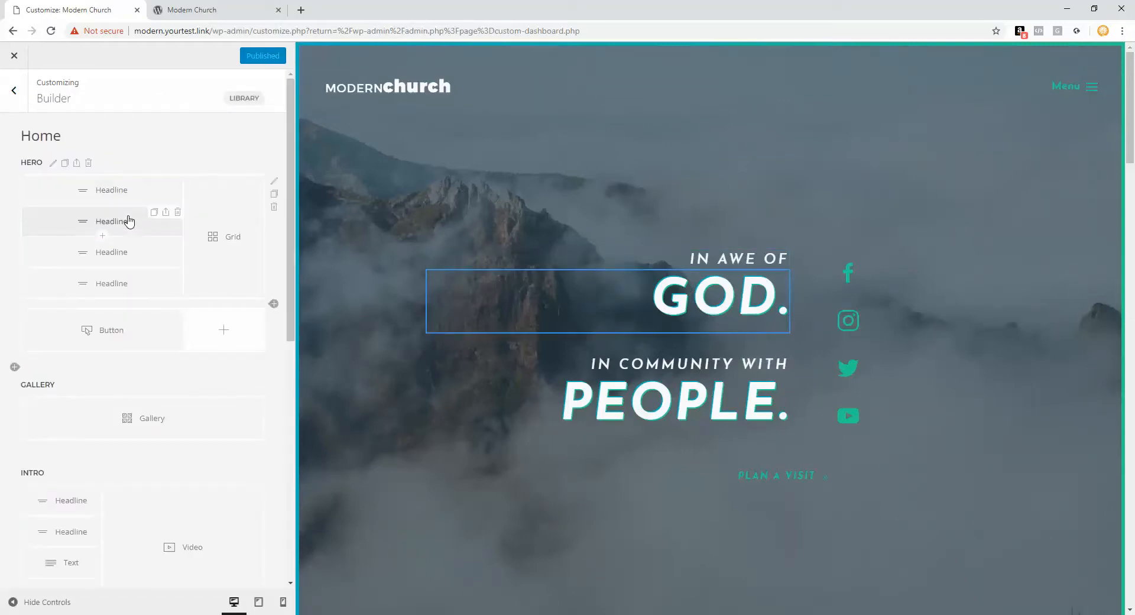
# Step: Check the Facebook and Instagram link addresses in the hero's social icon grid
pyautogui.click(225, 240)
pyautogui.click(163, 168)
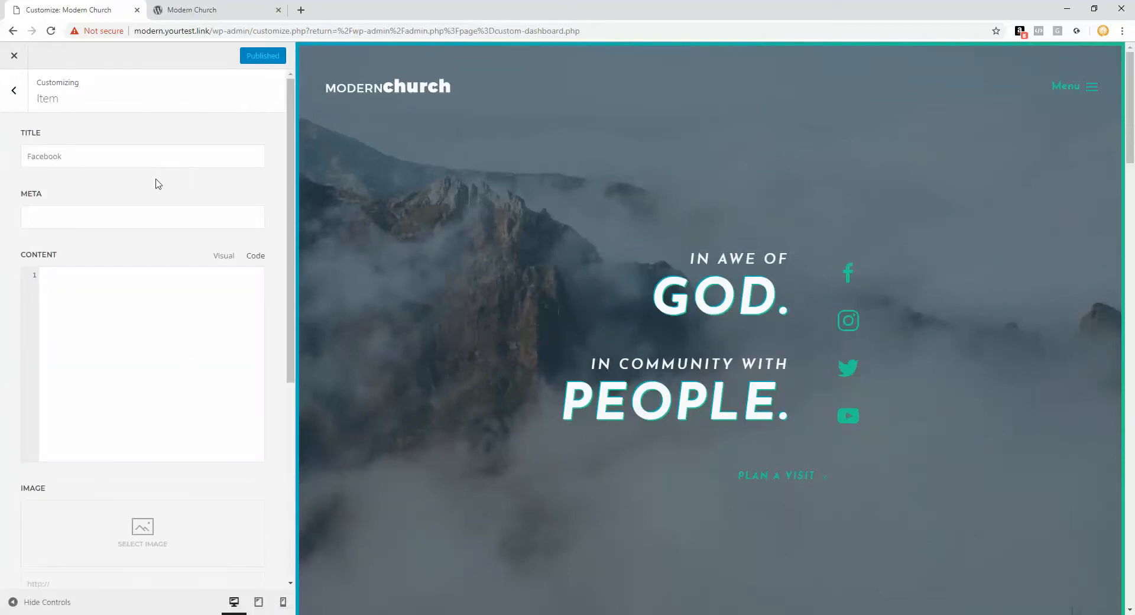
pyautogui.scroll(-6, 152, 178)
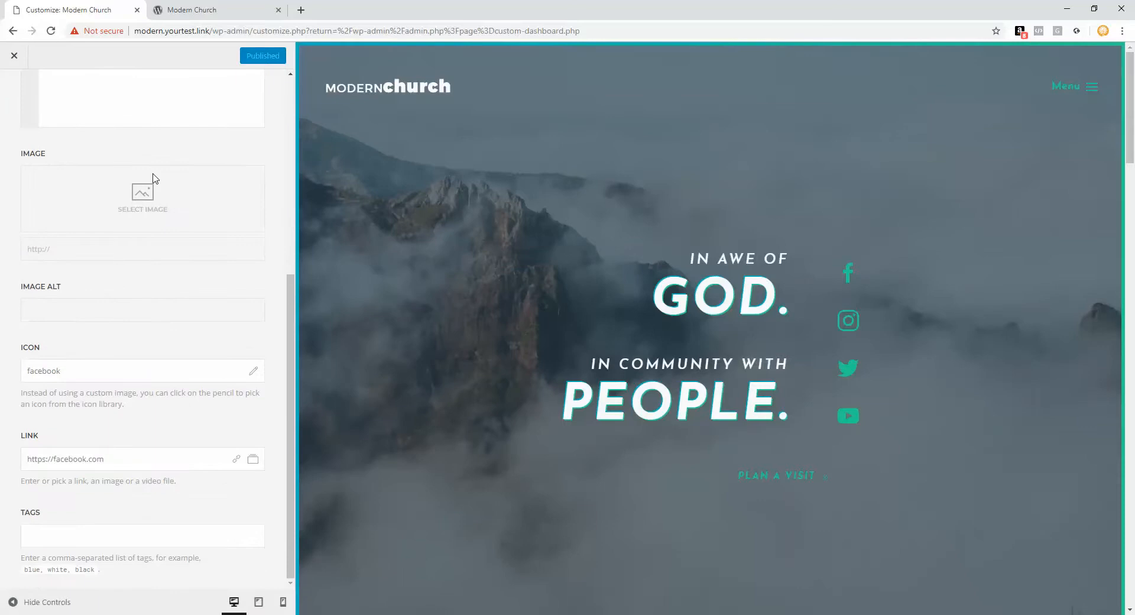
pyautogui.moveTo(135, 459); pyautogui.dragTo(3, 460)
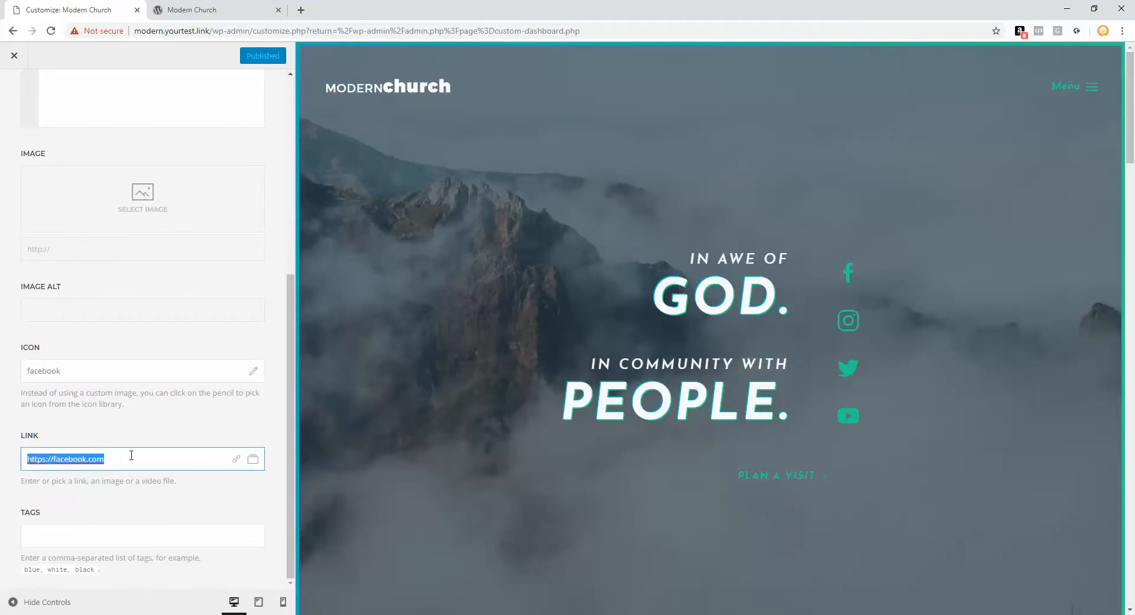
pyautogui.scroll(10, 126, 317)
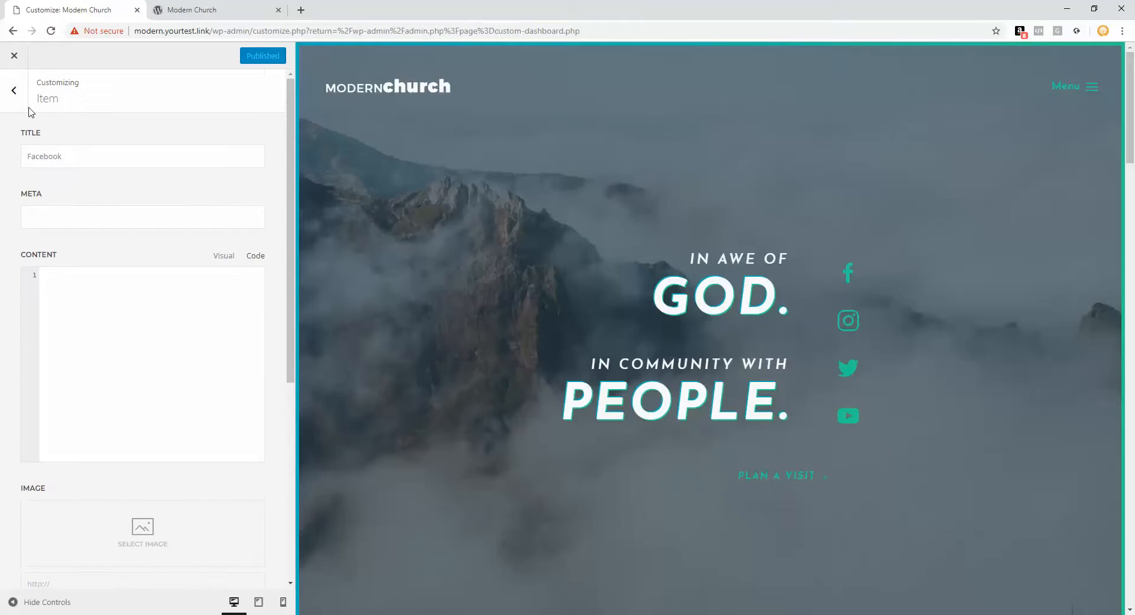
pyautogui.click(24, 108)
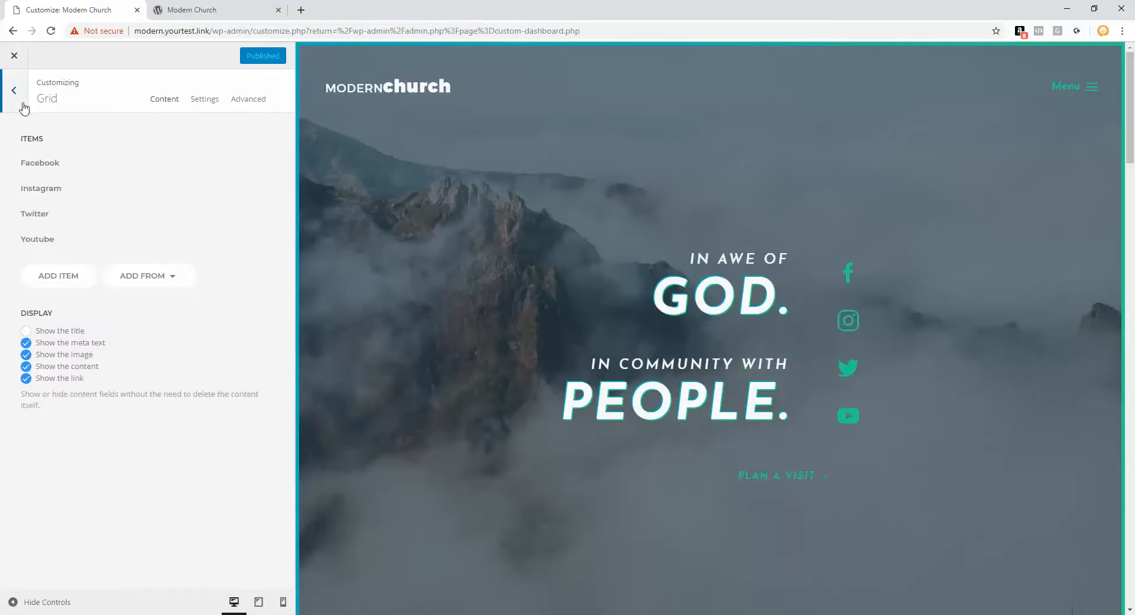
pyautogui.click(71, 197)
pyautogui.scroll(-6, 134, 355)
pyautogui.moveTo(135, 459); pyautogui.dragTo(3, 465)
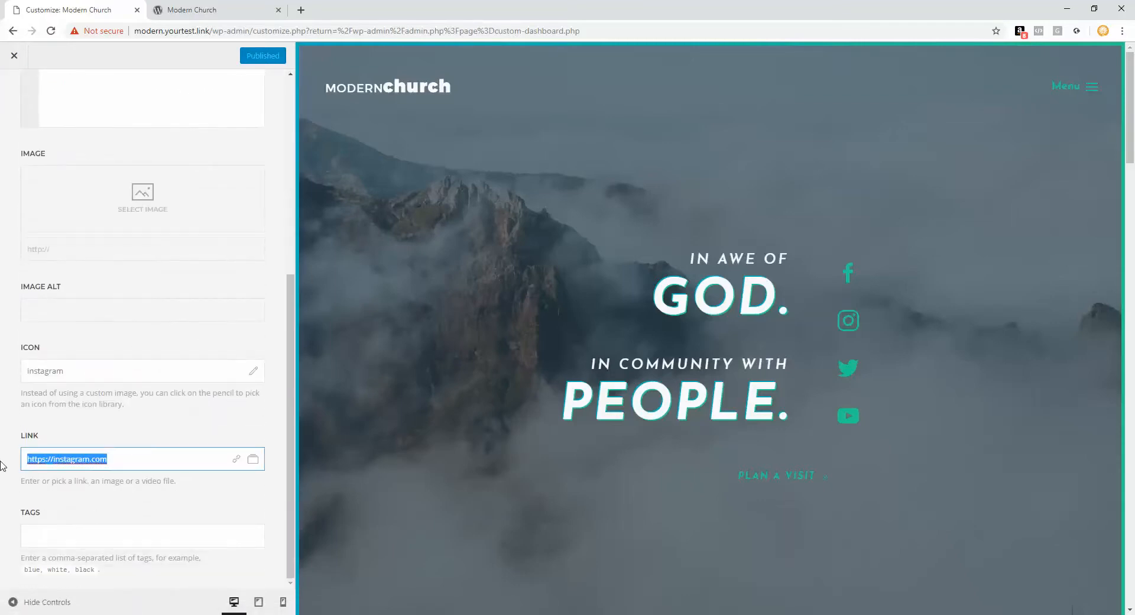
pyautogui.scroll(5, 136, 411)
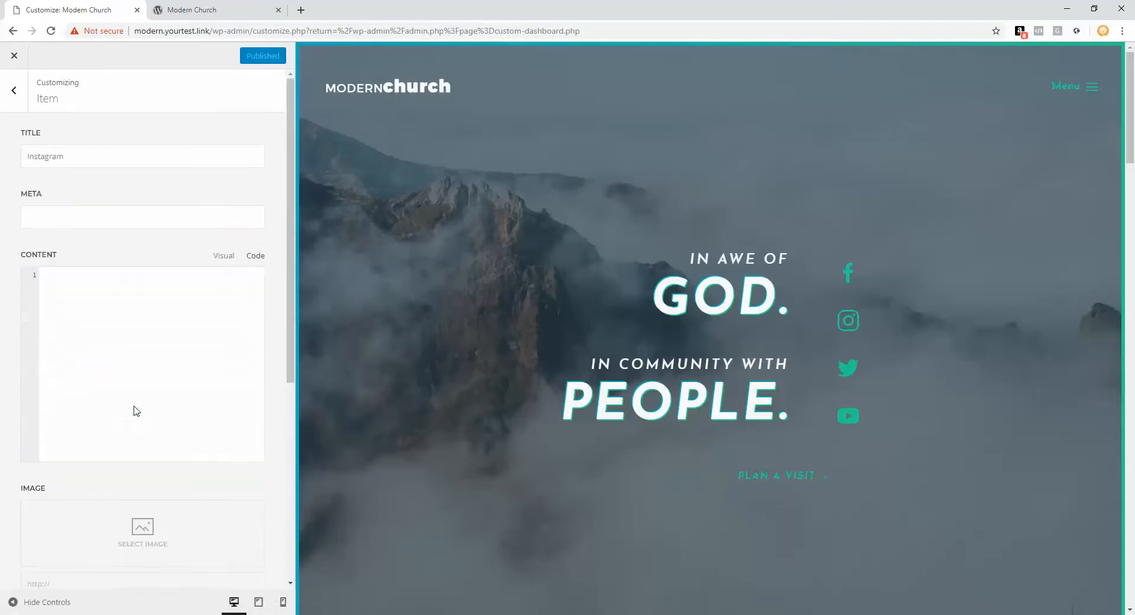
pyautogui.click(14, 90)
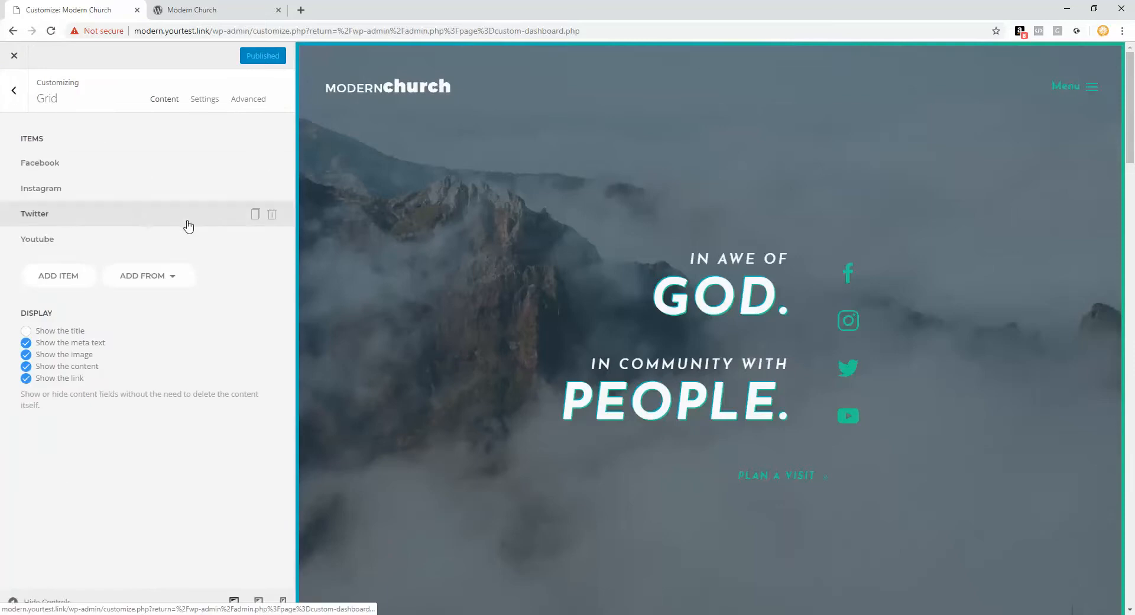
# Step: Delete the Twitter item, save the page, and check the live site
pyautogui.click(272, 214)
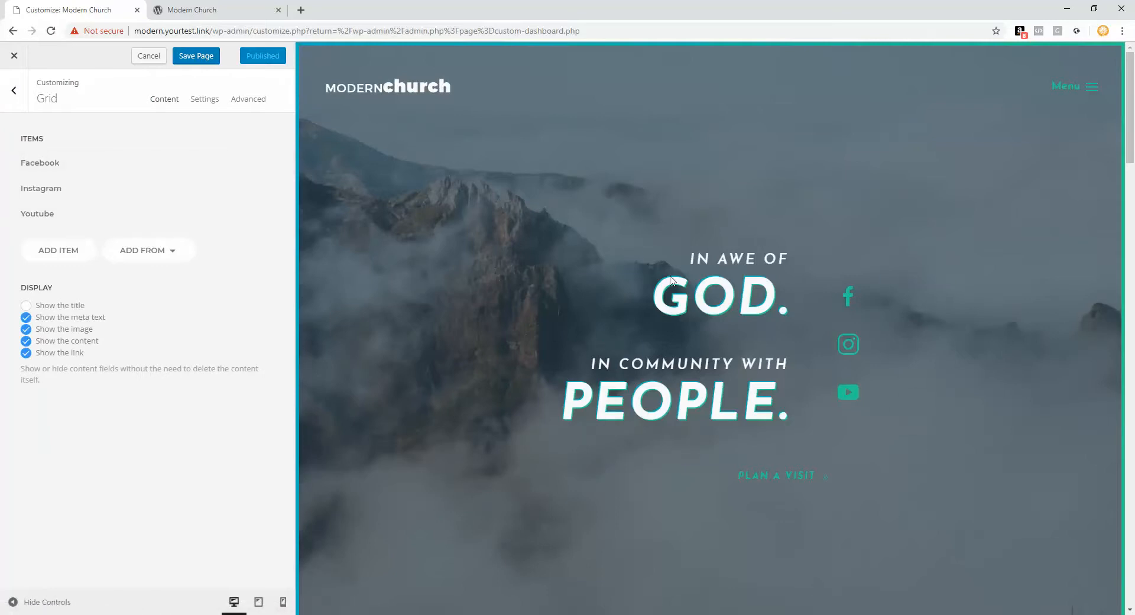
pyautogui.moveTo(651, 302)
pyautogui.click(208, 14)
pyautogui.click(101, 11)
pyautogui.click(196, 56)
pyautogui.click(236, 10)
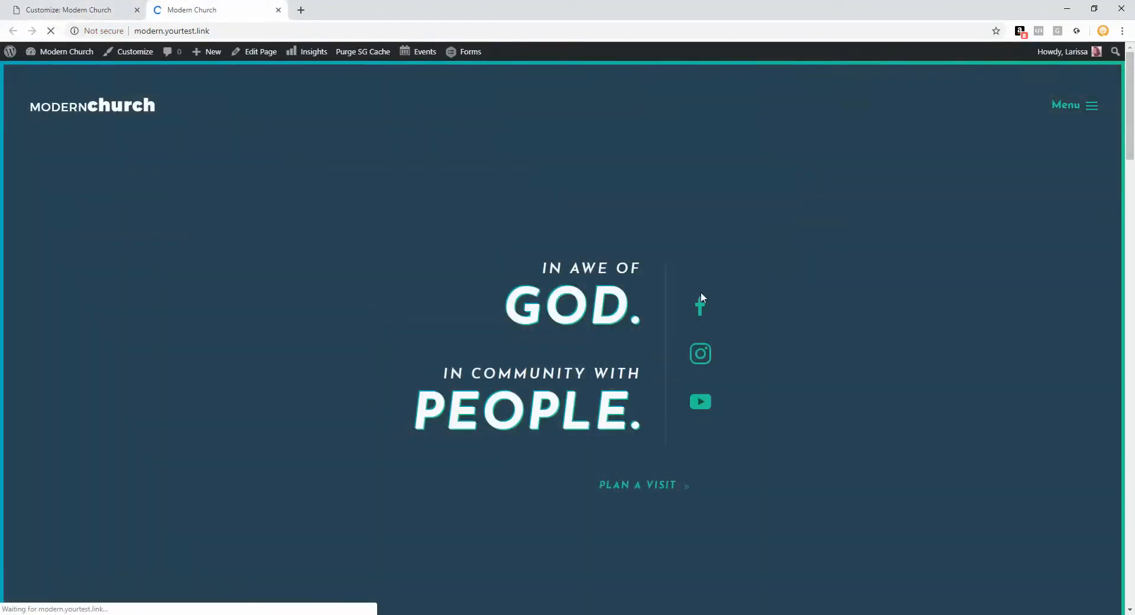
pyautogui.click(65, 11)
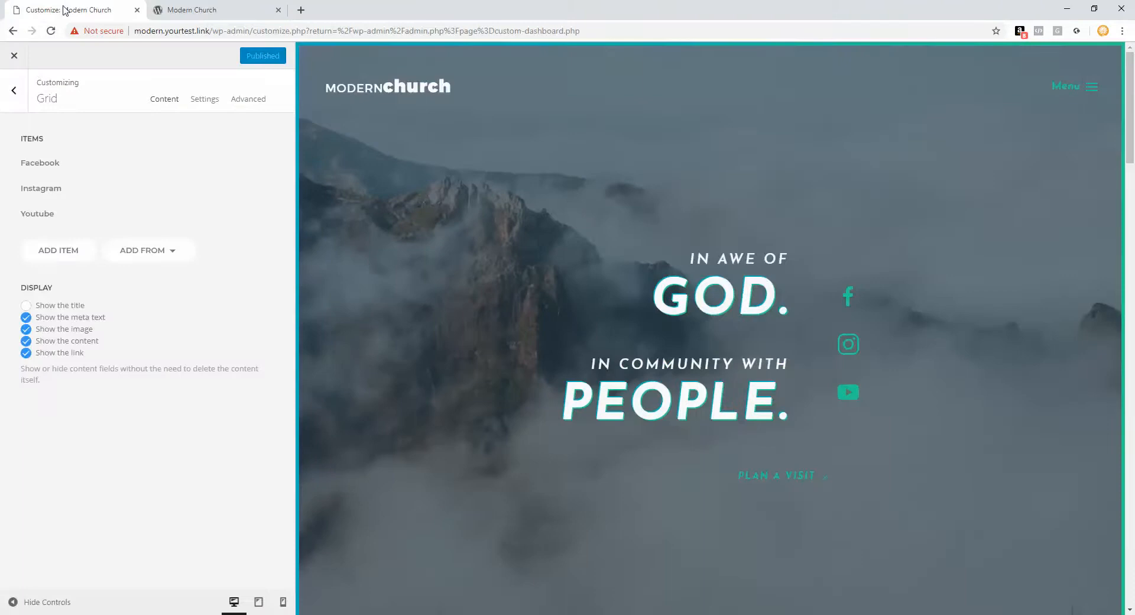
# Step: Open the Gallery element and delete each of its four photos
pyautogui.click(24, 95)
pyautogui.scroll(-4, 451, 243)
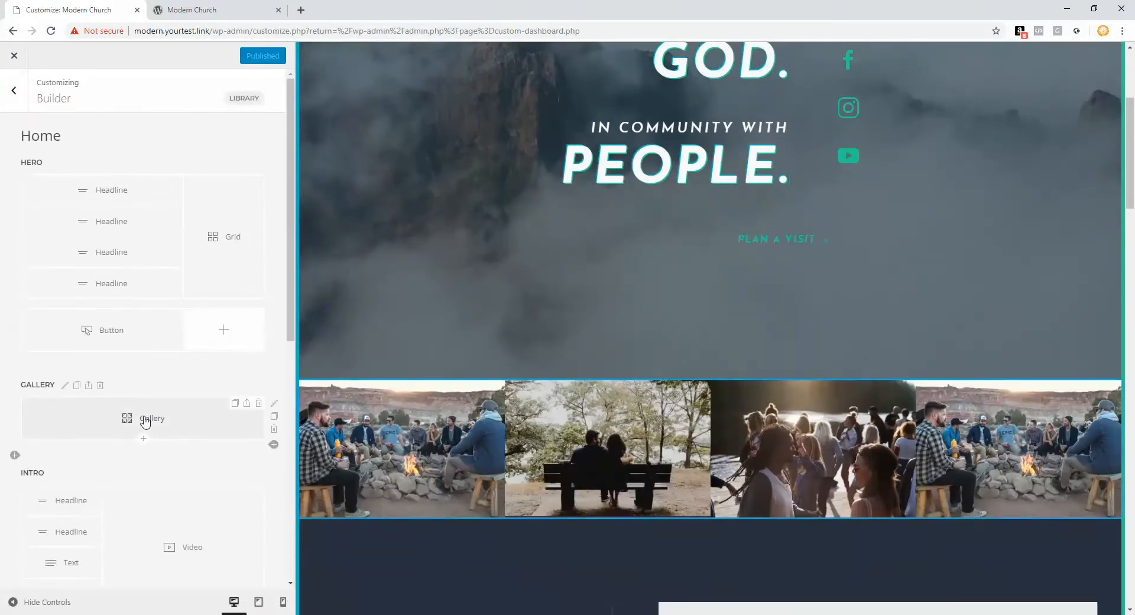
pyautogui.click(126, 414)
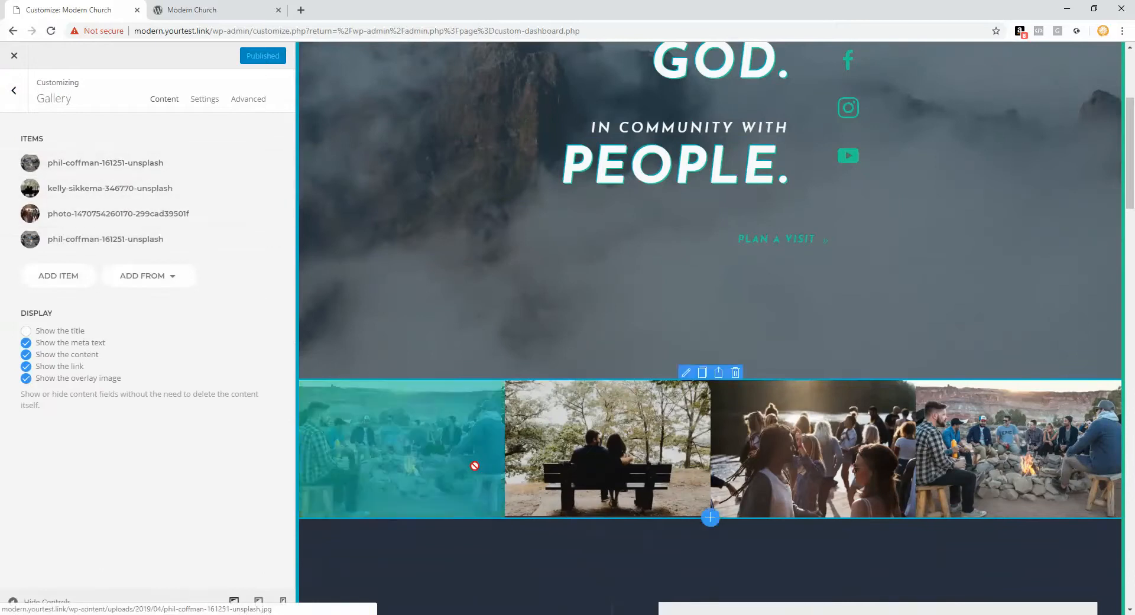
pyautogui.scroll(-2, 927, 476)
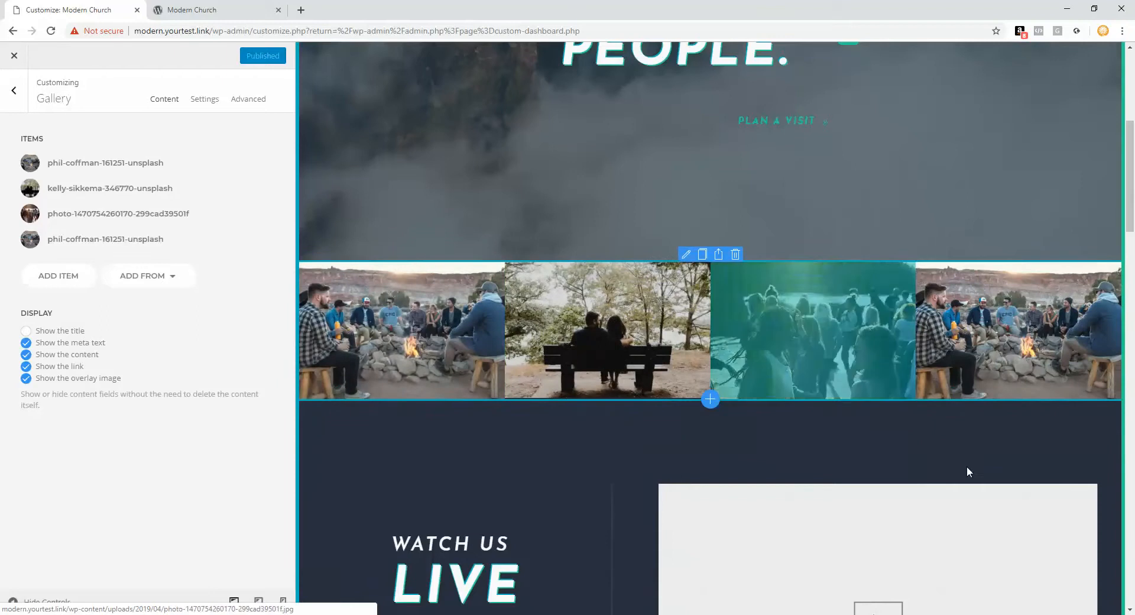
pyautogui.moveTo(144, 163)
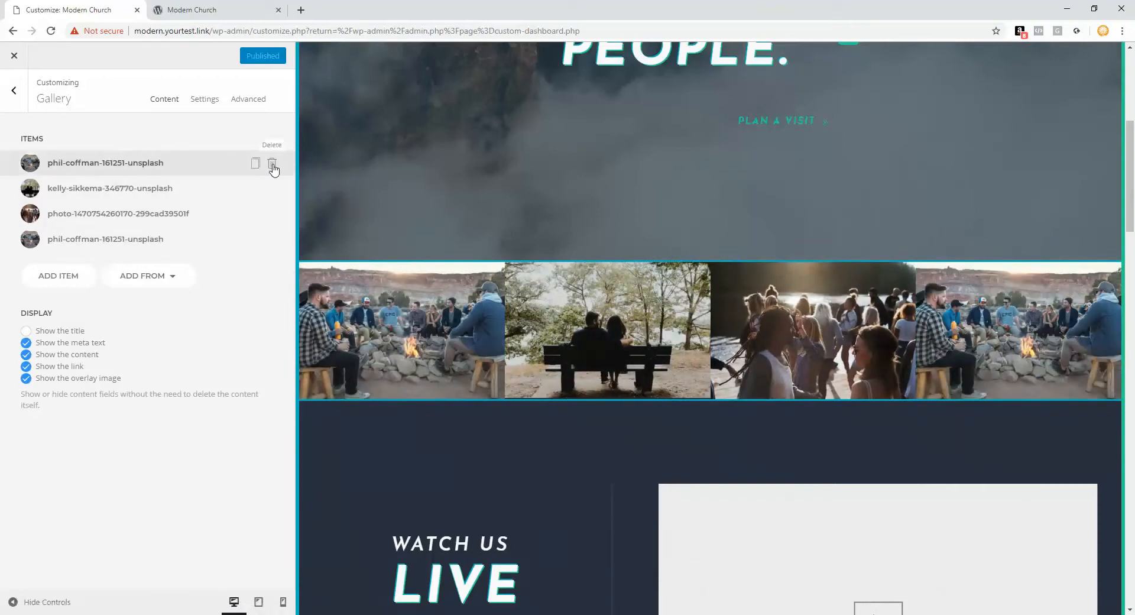
pyautogui.click(272, 165)
pyautogui.click(272, 165)
pyautogui.click(272, 165)
pyautogui.click(272, 165)
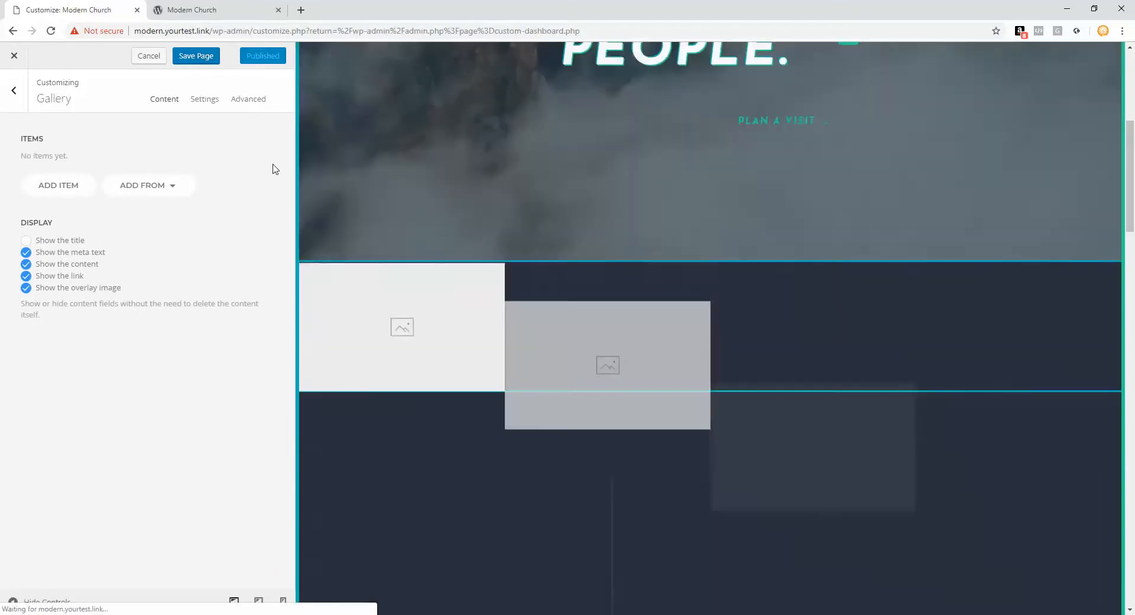
# Step: Add a gallery item using the campfire photo from the media library
pyautogui.click(58, 187)
pyautogui.click(136, 189)
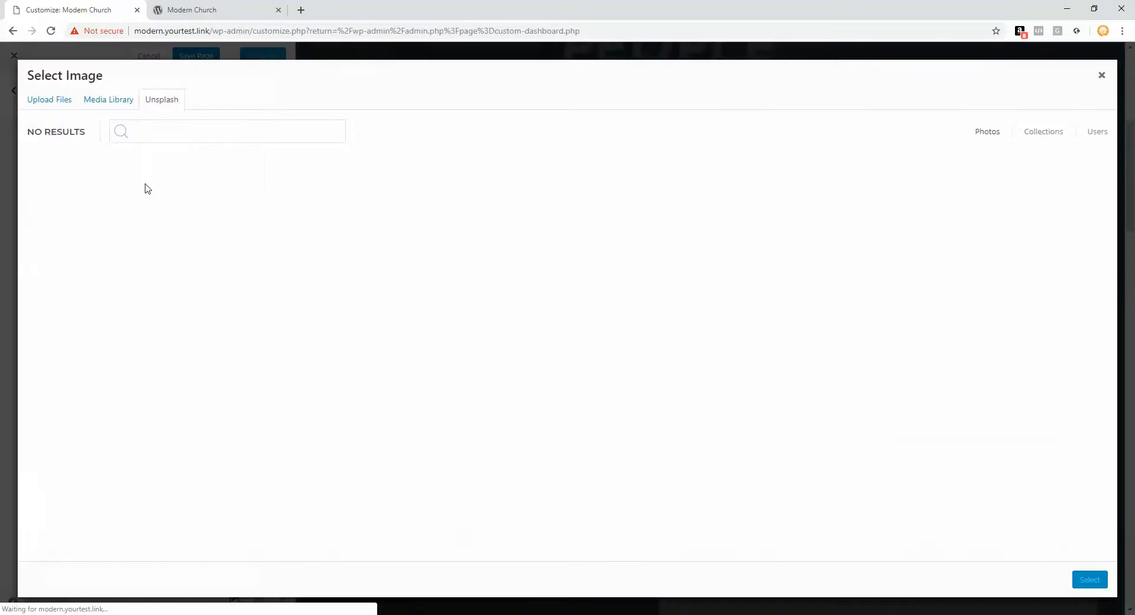
pyautogui.click(51, 101)
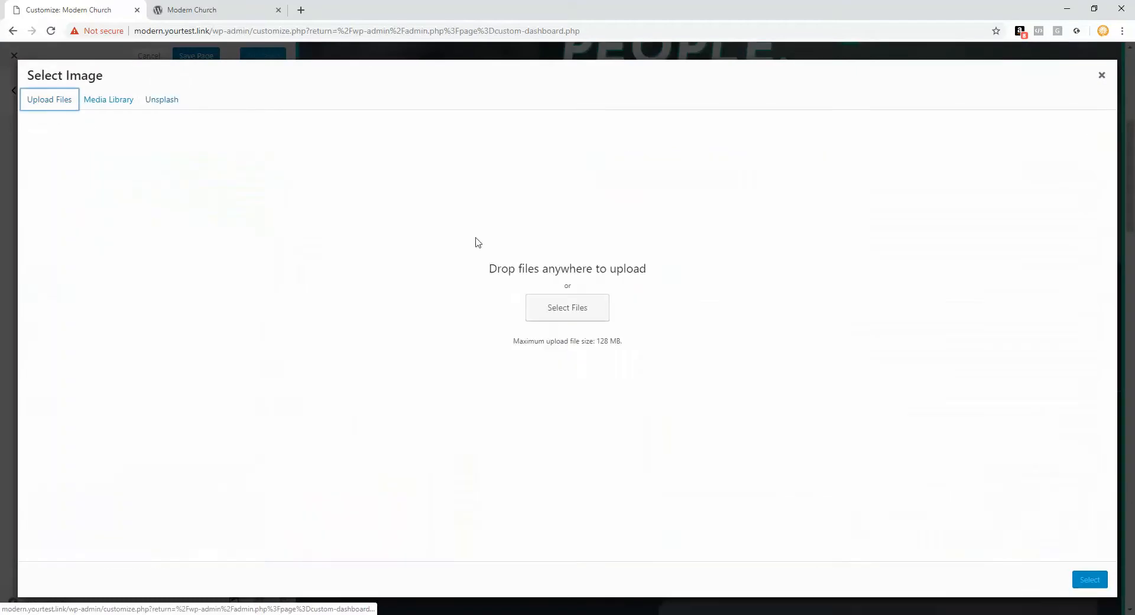
pyautogui.click(556, 312)
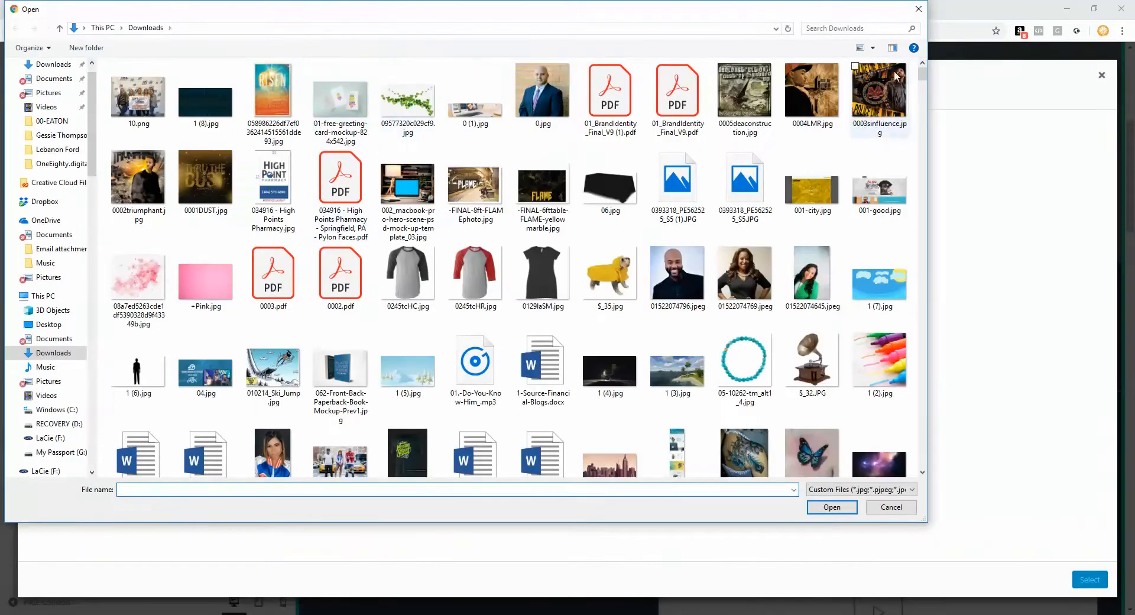
pyautogui.click(918, 9)
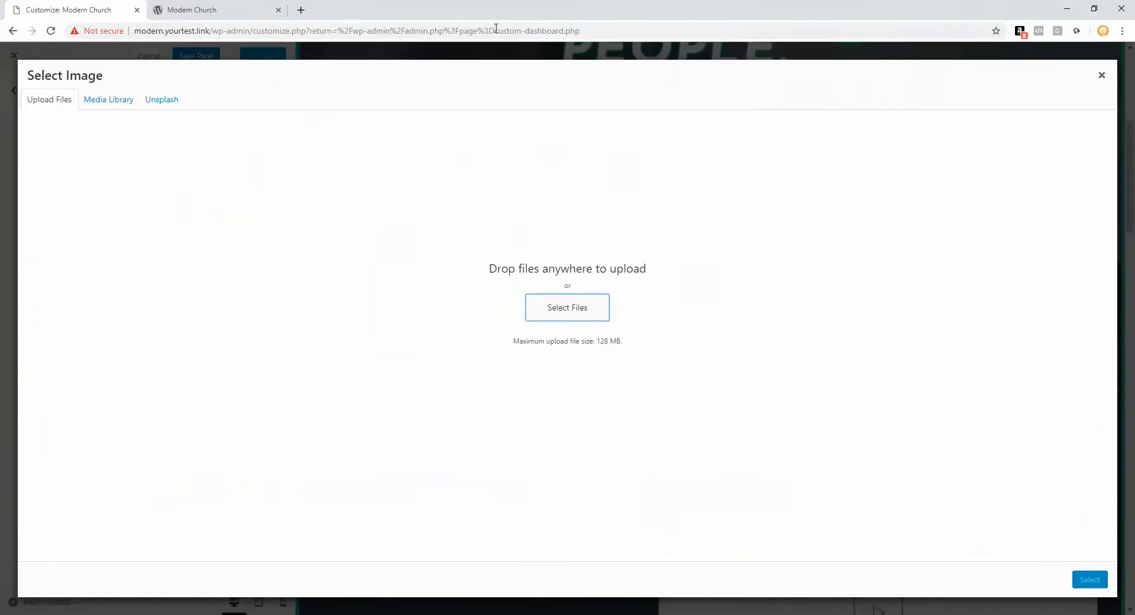
pyautogui.click(175, 106)
pyautogui.click(112, 103)
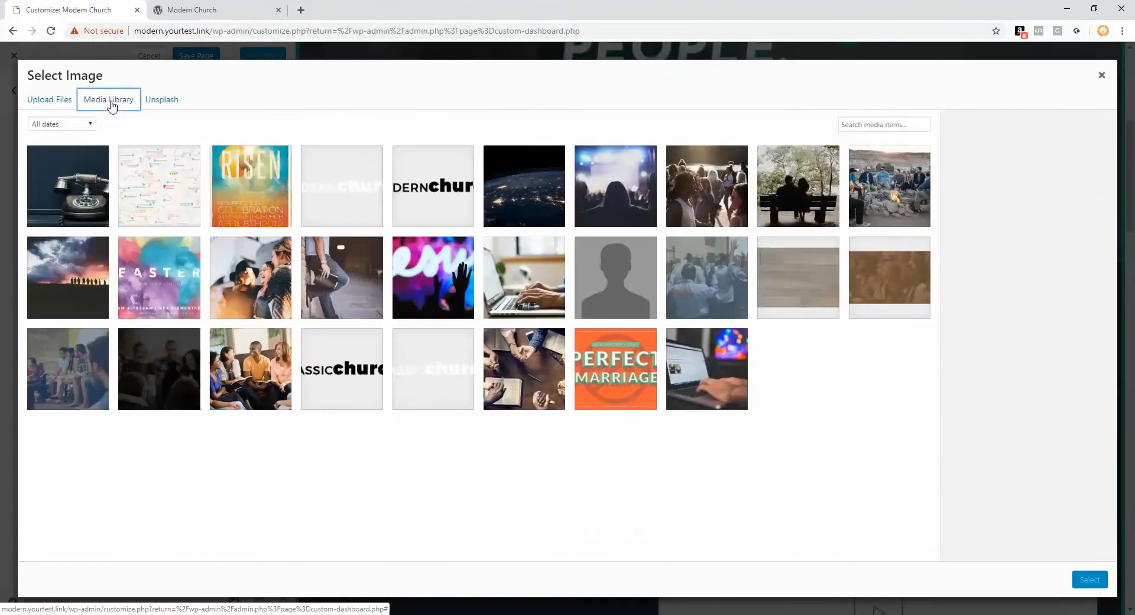
pyautogui.click(60, 275)
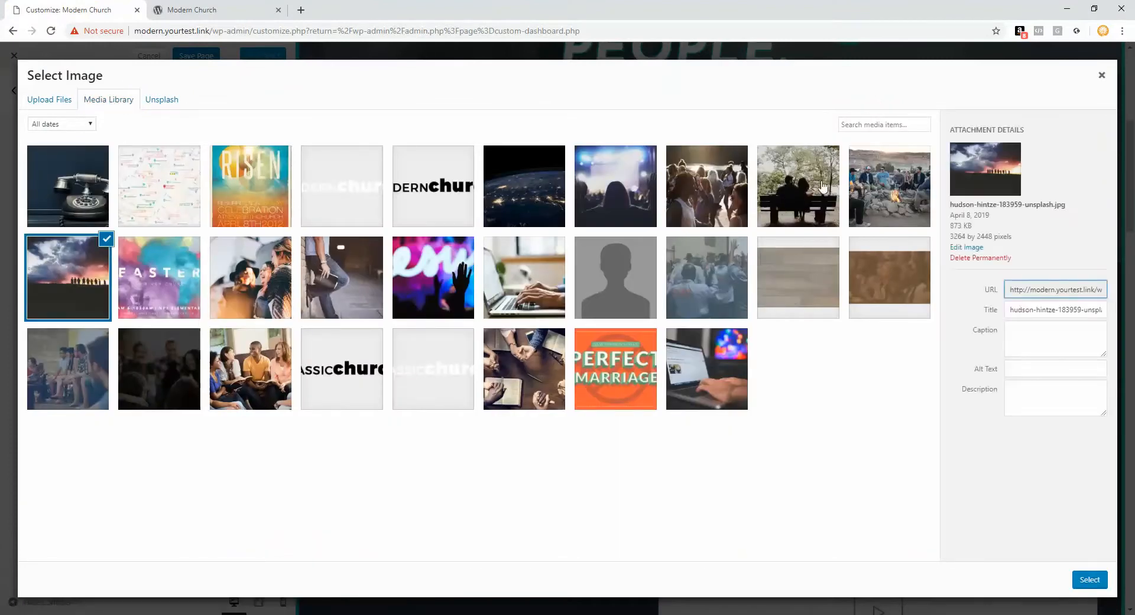
pyautogui.click(869, 189)
pyautogui.click(1093, 581)
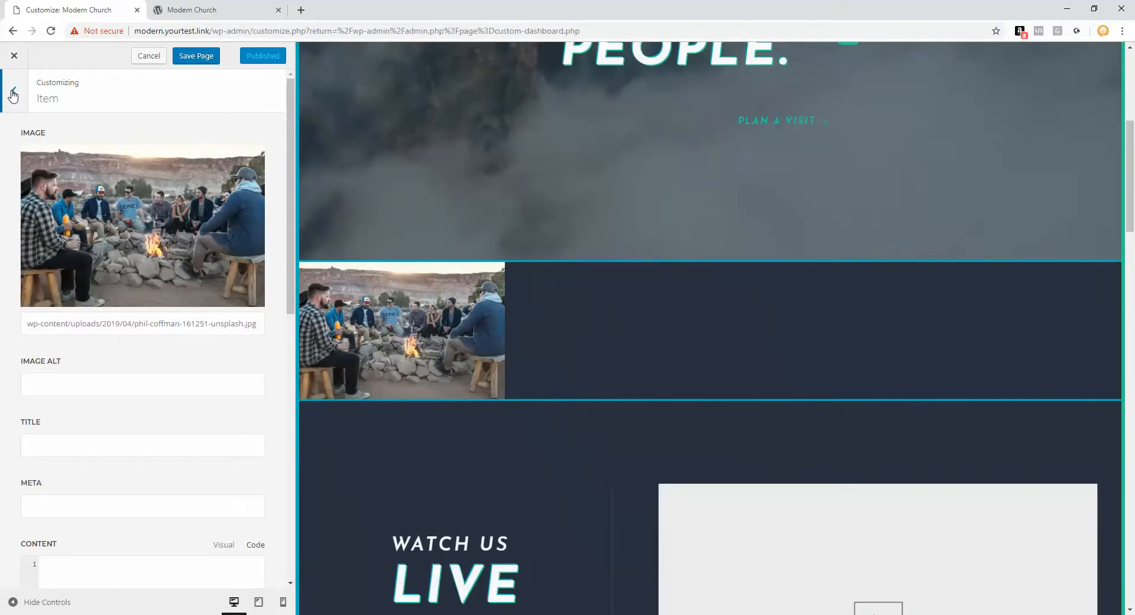
pyautogui.click(13, 94)
# Step: Add the bench, campfire and crowd photos via the Media Manager and save the page
pyautogui.click(69, 203)
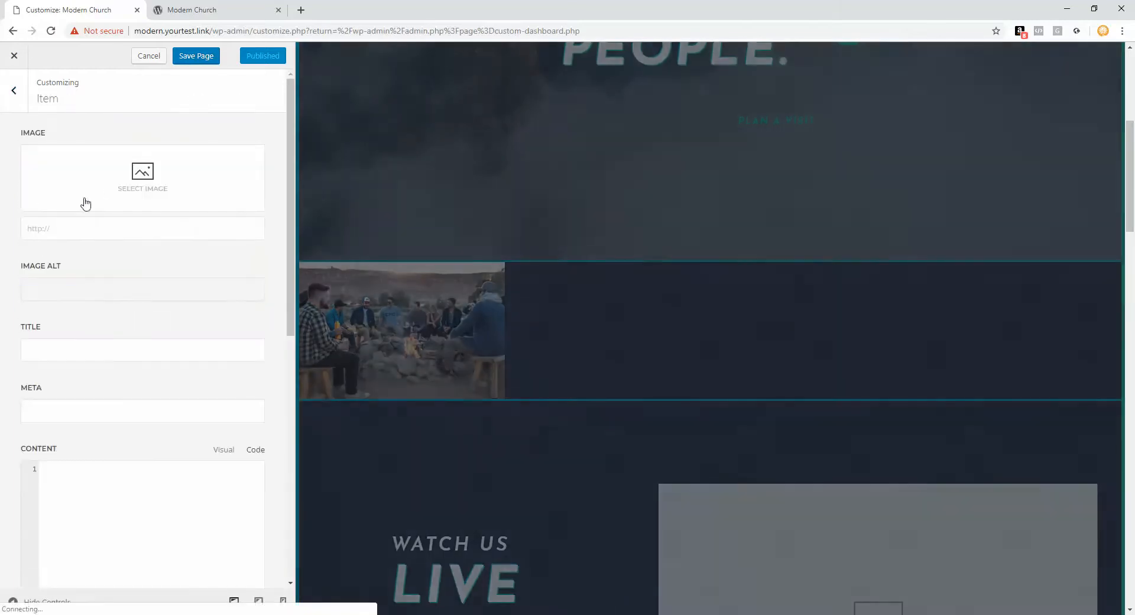
pyautogui.click(15, 94)
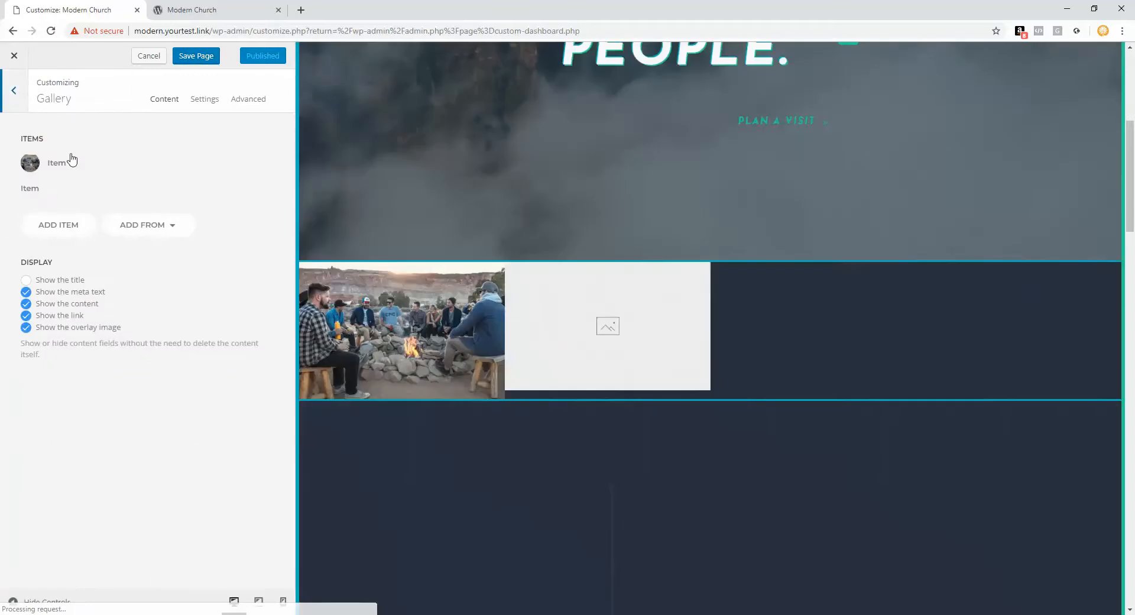
pyautogui.click(171, 201)
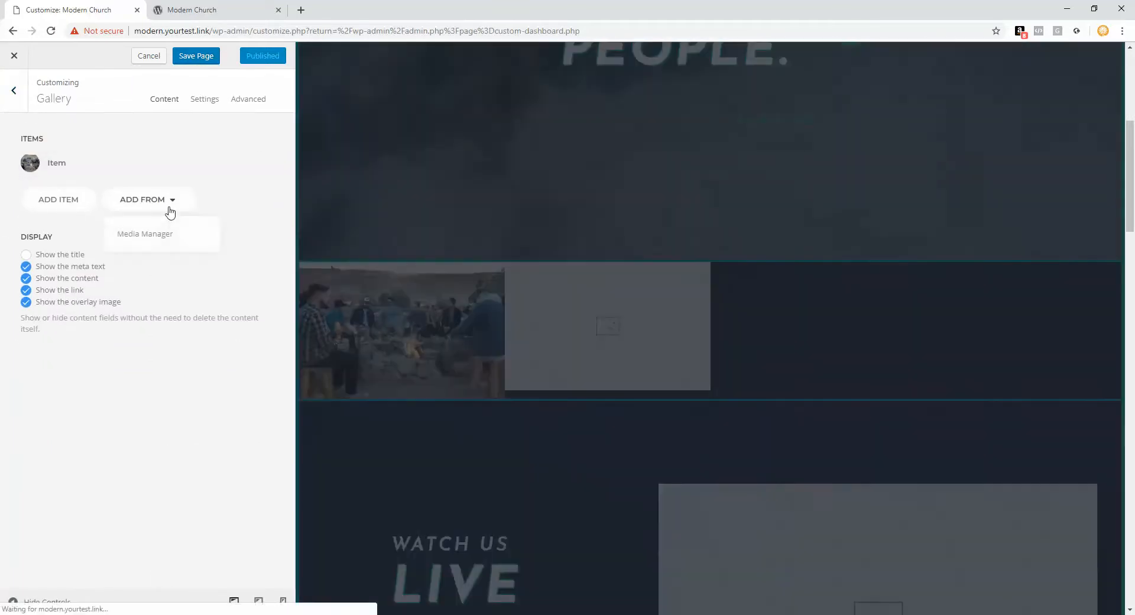
pyautogui.click(158, 237)
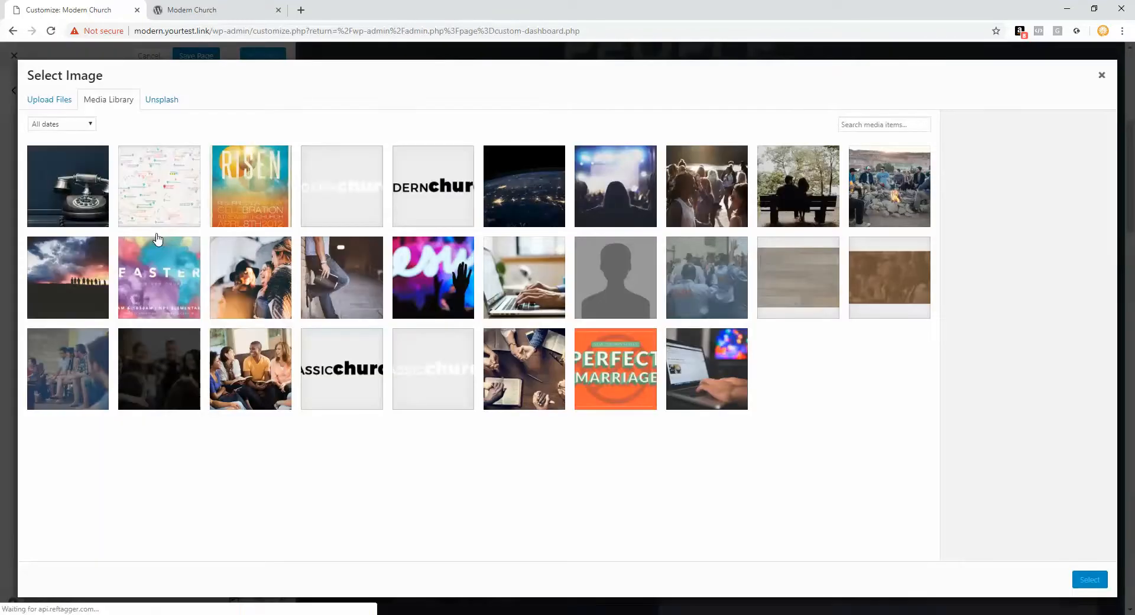
pyautogui.click(710, 178)
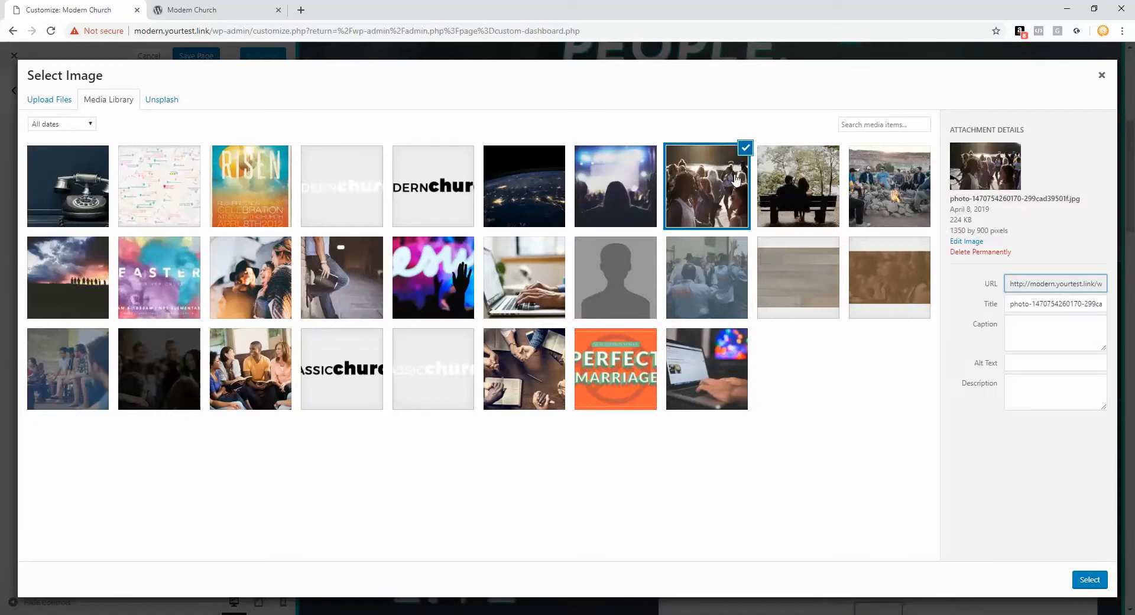
pyautogui.click(825, 185)
pyautogui.click(899, 175)
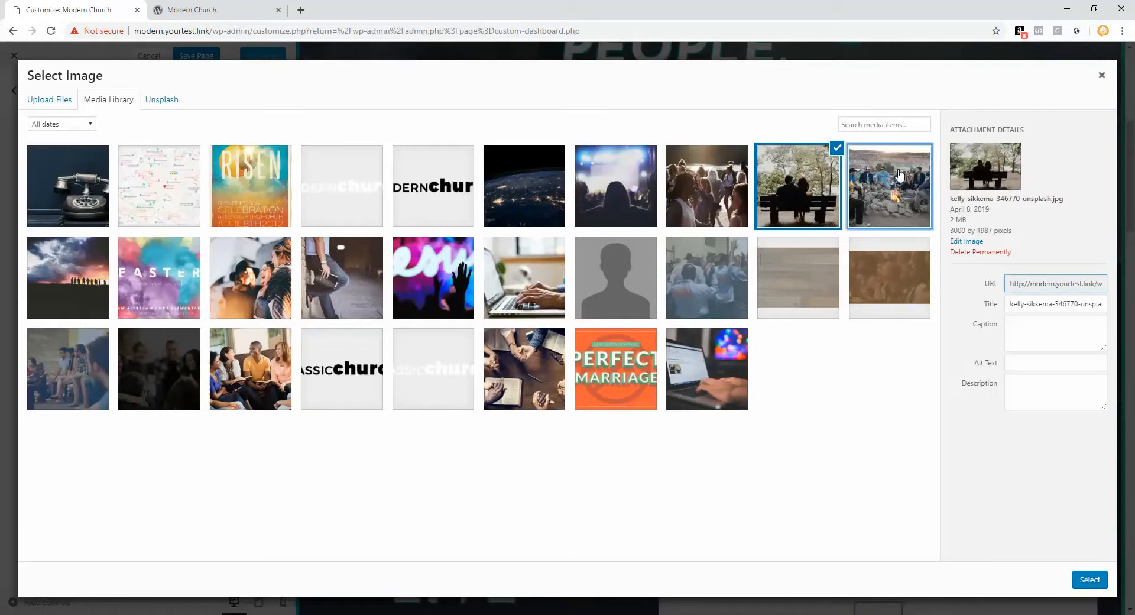
pyautogui.click(739, 173)
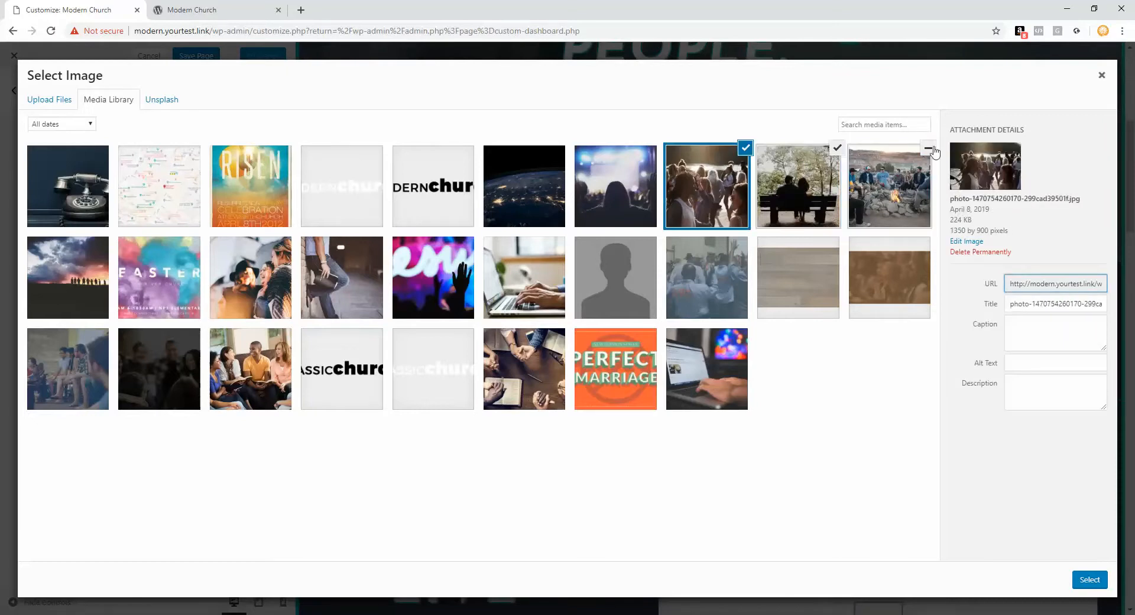
pyautogui.click(1090, 578)
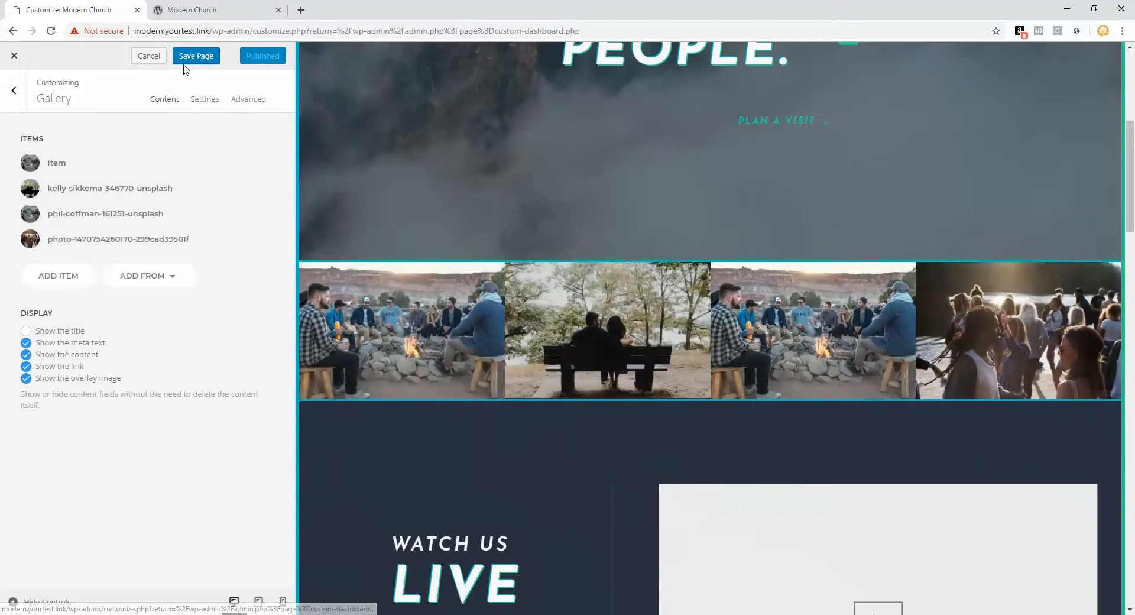
pyautogui.click(187, 61)
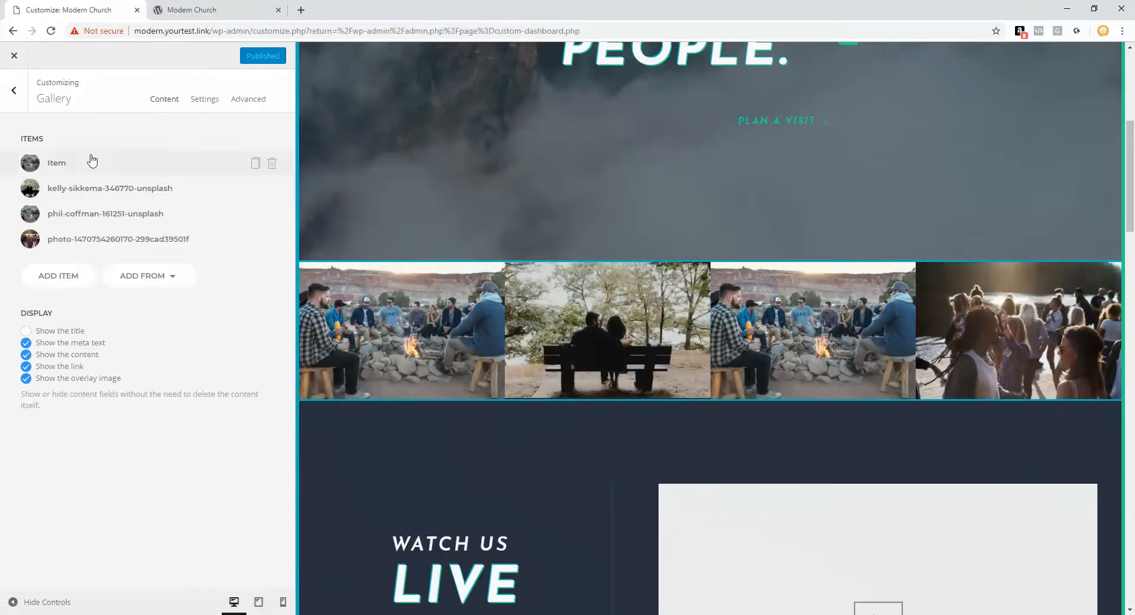
# Step: Scroll the Home outline to the Intro section and open its Video element
pyautogui.click(8, 96)
pyautogui.scroll(-5, 458, 330)
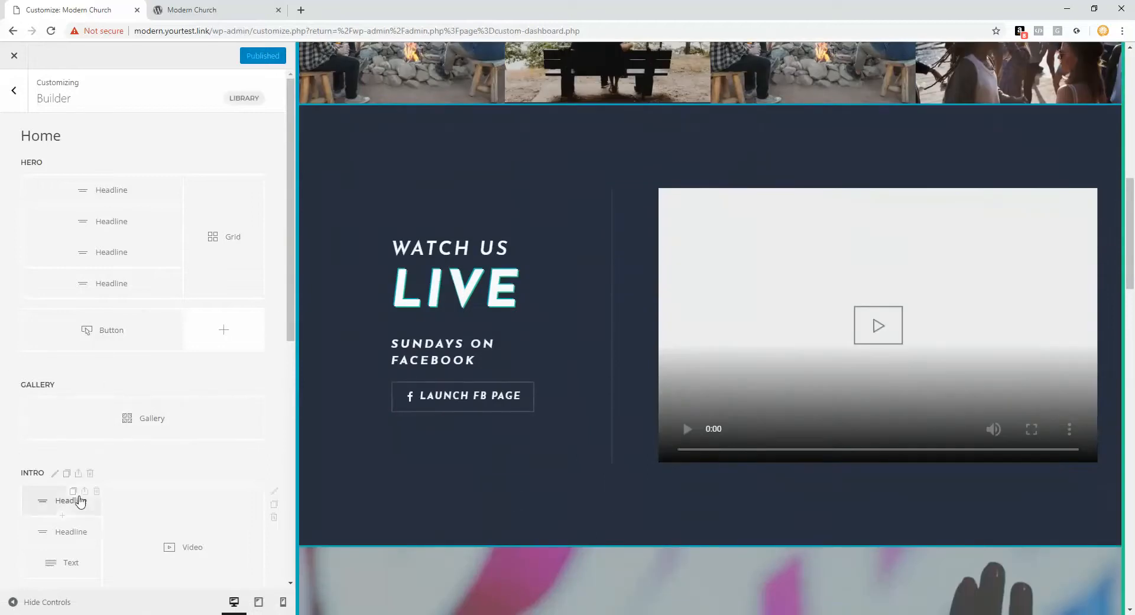
pyautogui.scroll(-1, 74, 500)
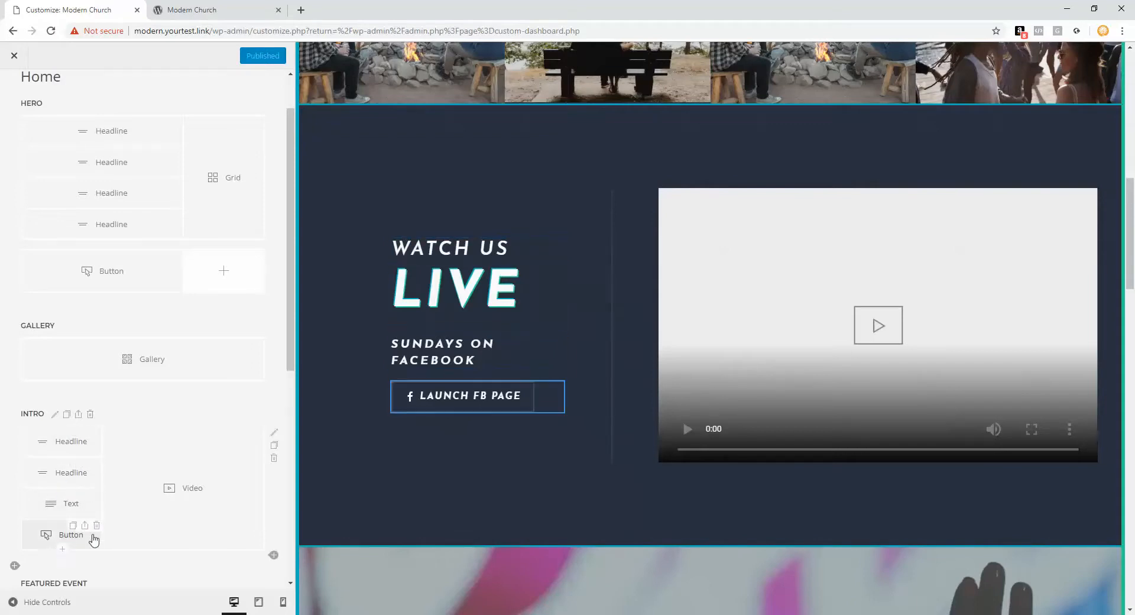
pyautogui.click(184, 476)
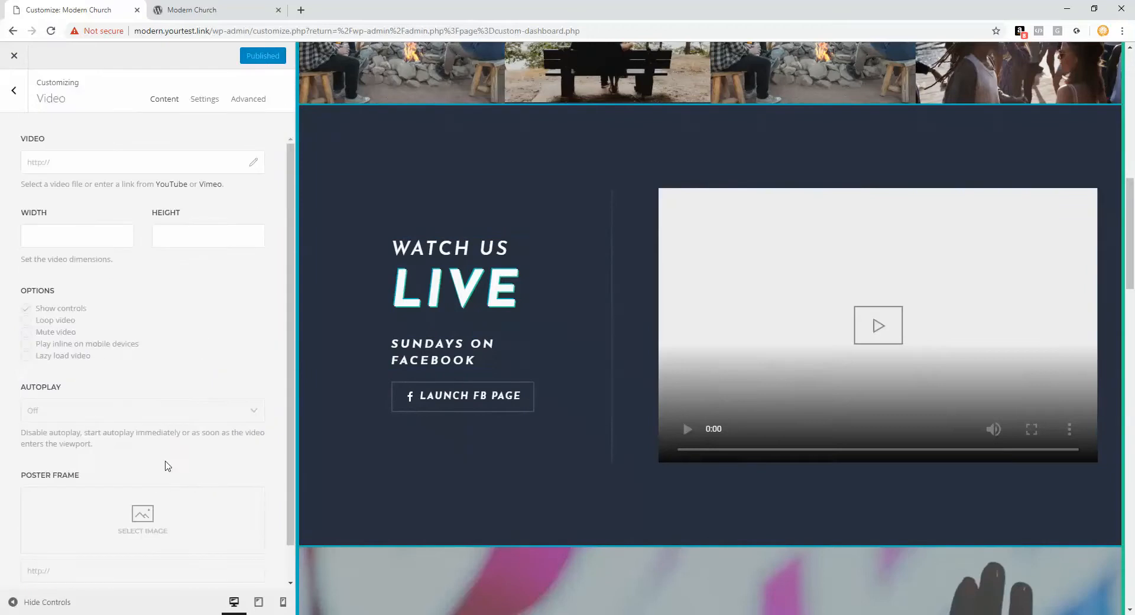
# Step: Set the Watch Us Live video address to the web-header-v.3.mp4 URL
pyautogui.click(76, 157)
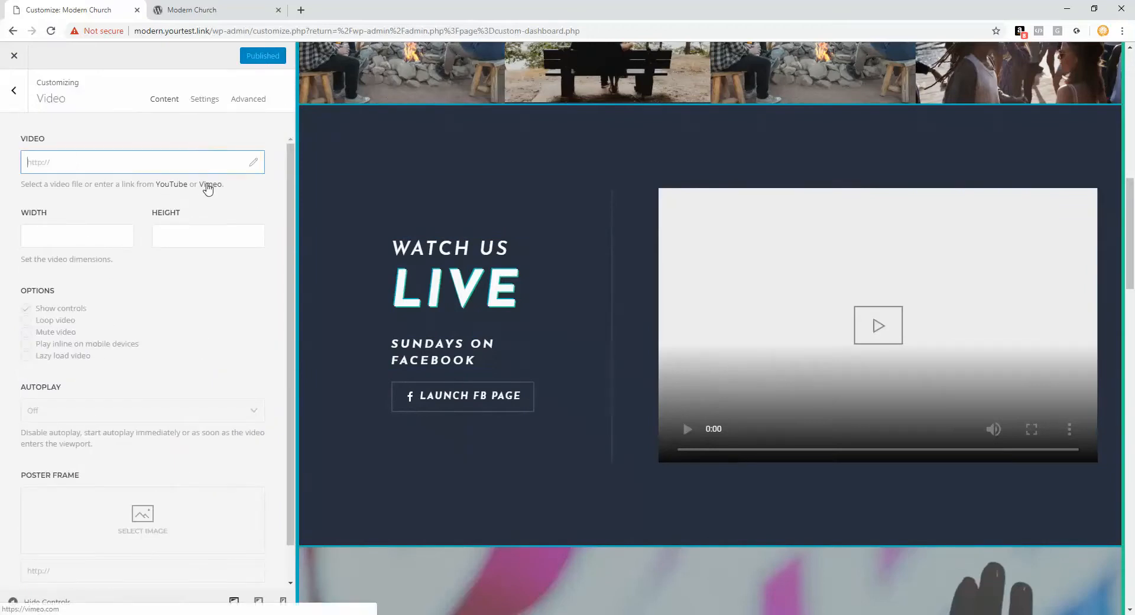
pyautogui.click(253, 164)
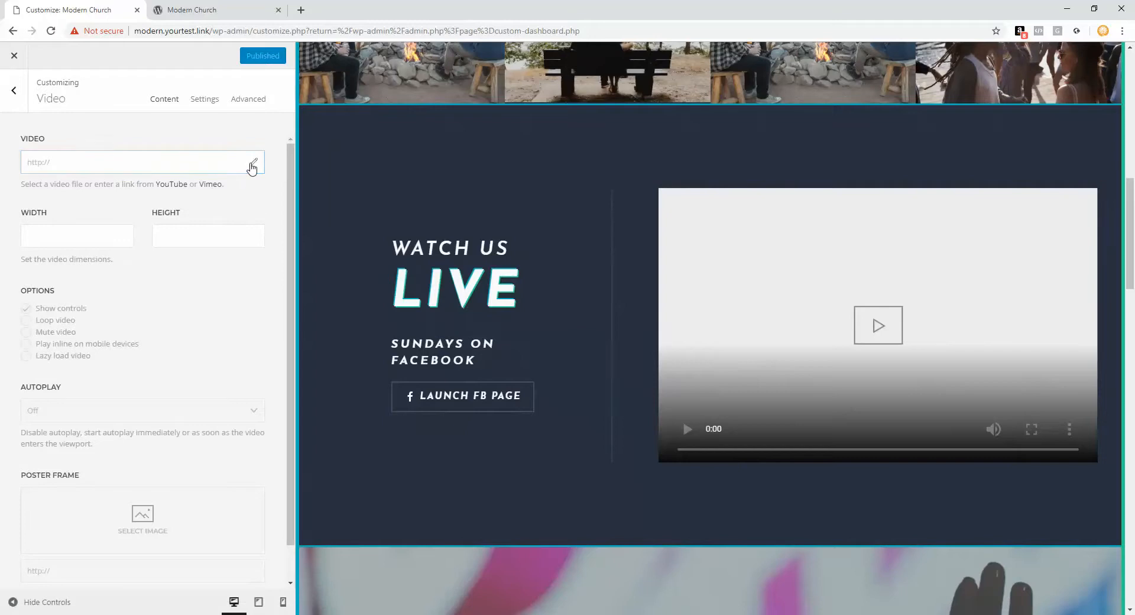
pyautogui.click(73, 188)
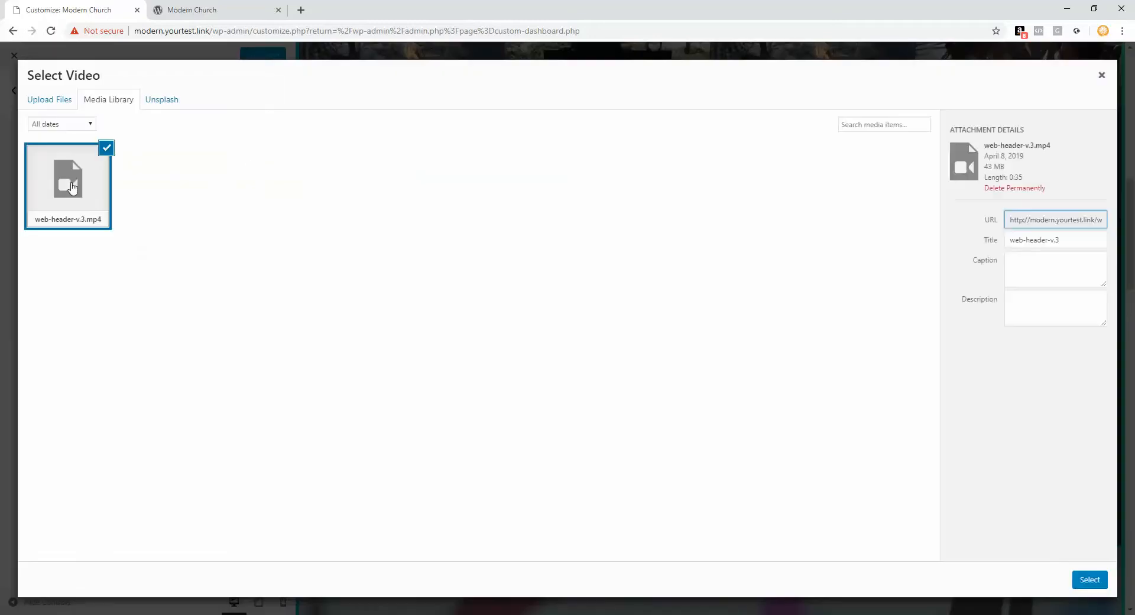
pyautogui.click(1094, 582)
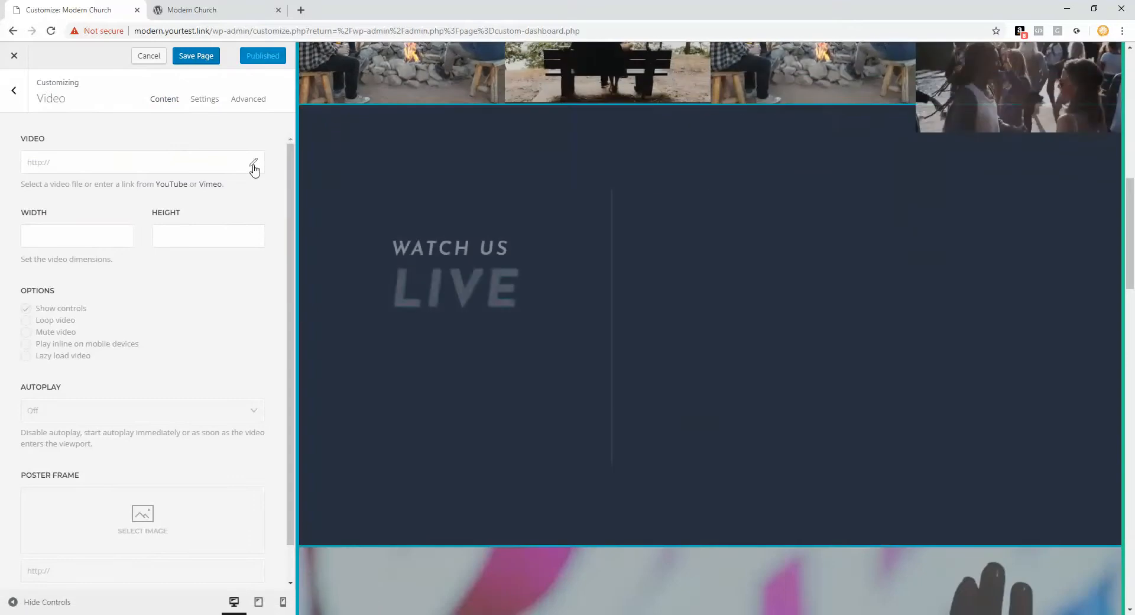
pyautogui.click(254, 168)
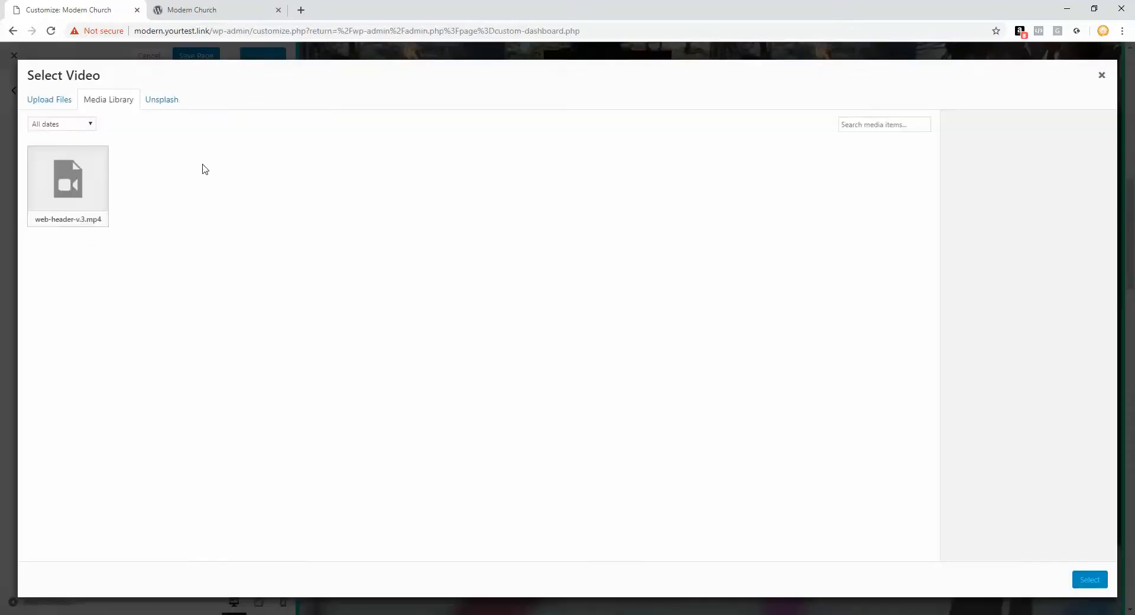
pyautogui.click(91, 185)
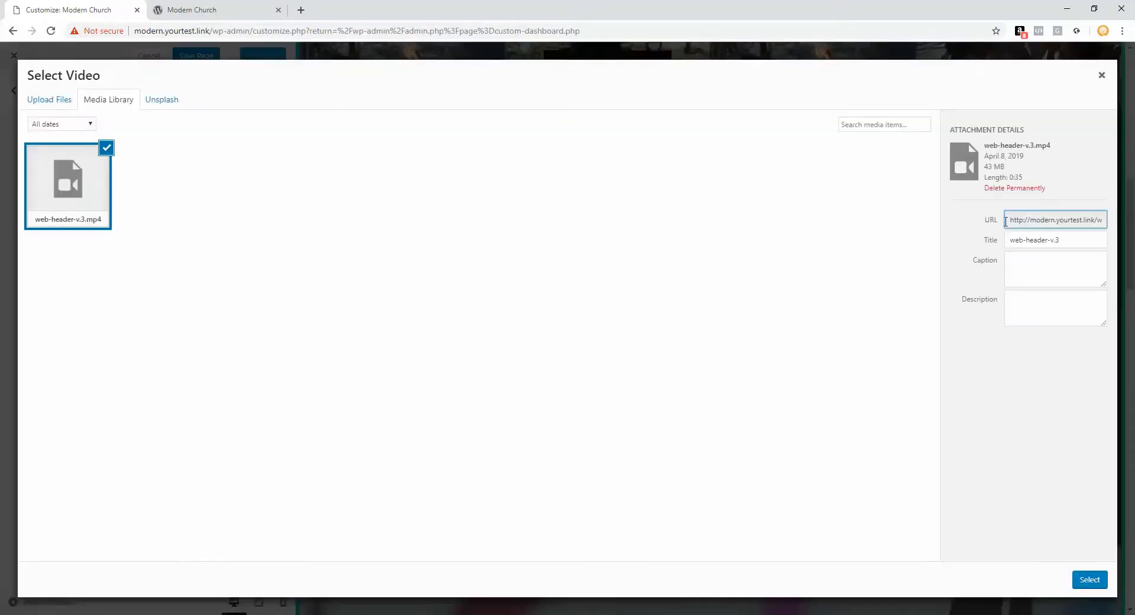
pyautogui.moveTo(1017, 223); pyautogui.dragTo(978, 223)
pyautogui.rightClick(1038, 216)
pyautogui.click(903, 223)
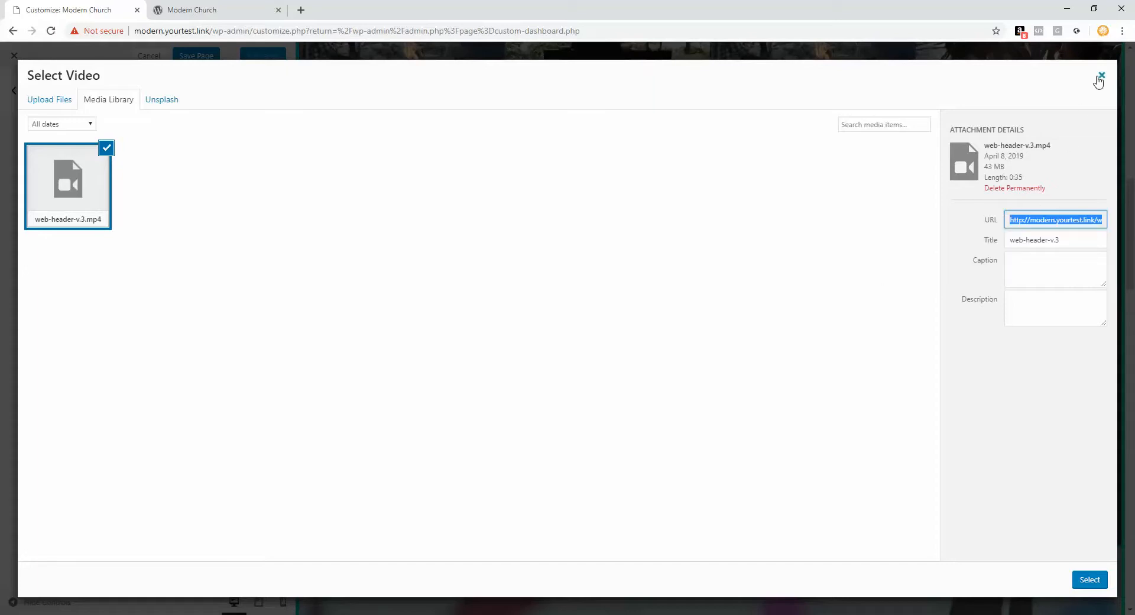
pyautogui.click(1102, 75)
pyautogui.rightClick(156, 167)
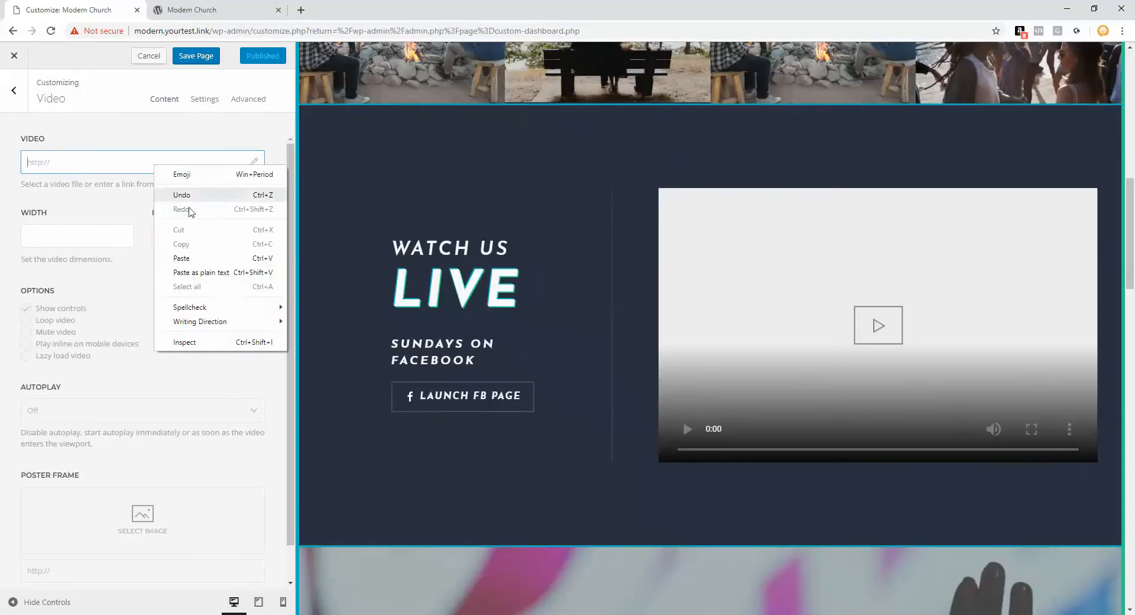
pyautogui.click(190, 272)
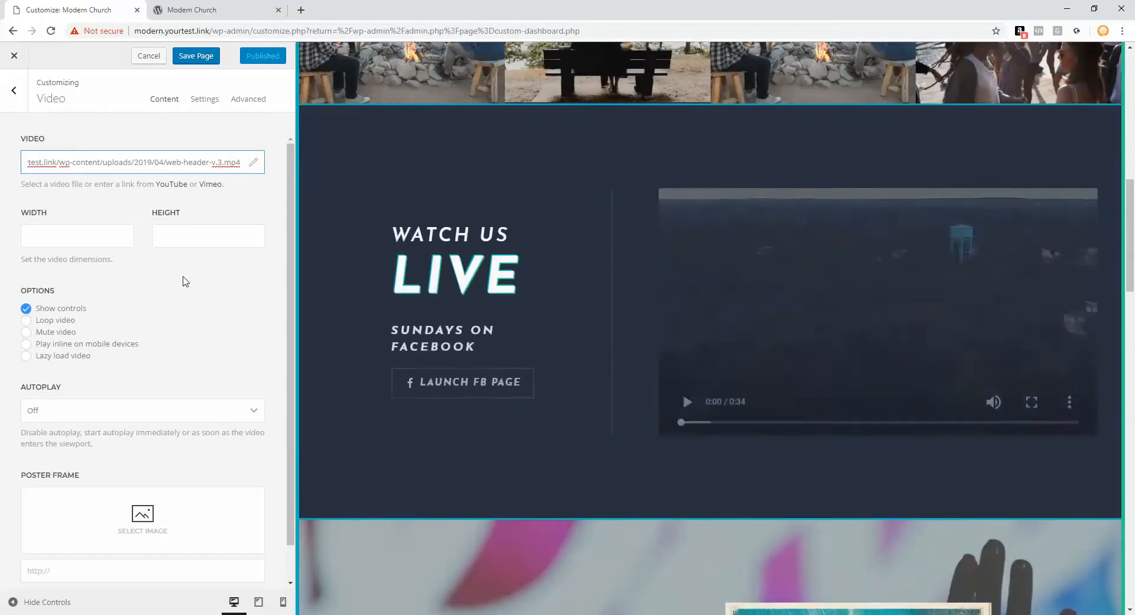
# Step: Return to the Home outline and scroll down to the Featured Event section
pyautogui.scroll(10, 780, 313)
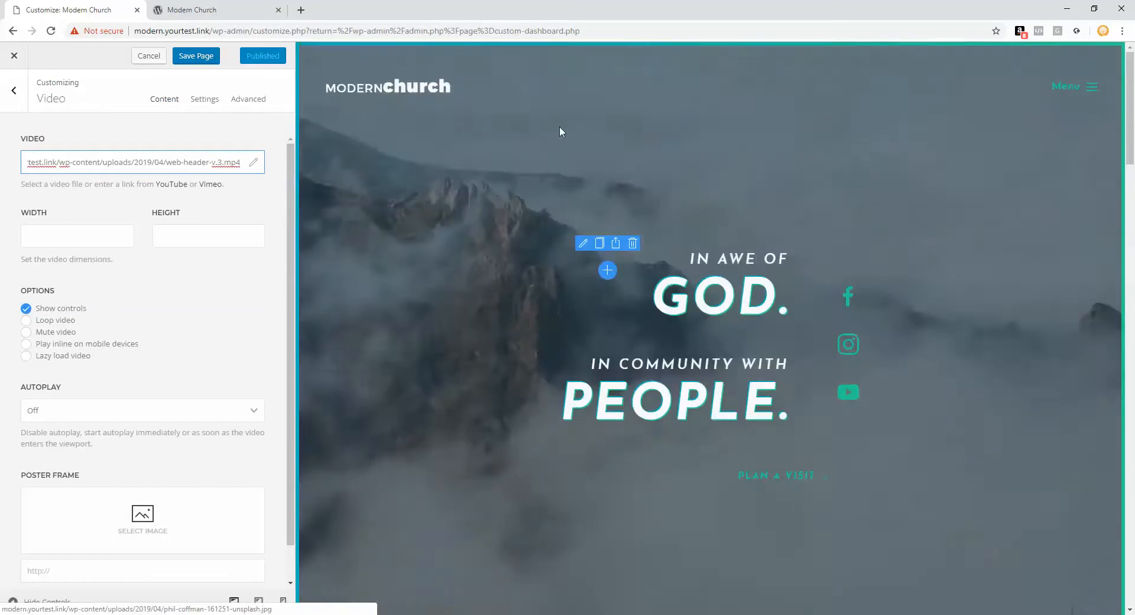
pyautogui.scroll(-10, 469, 294)
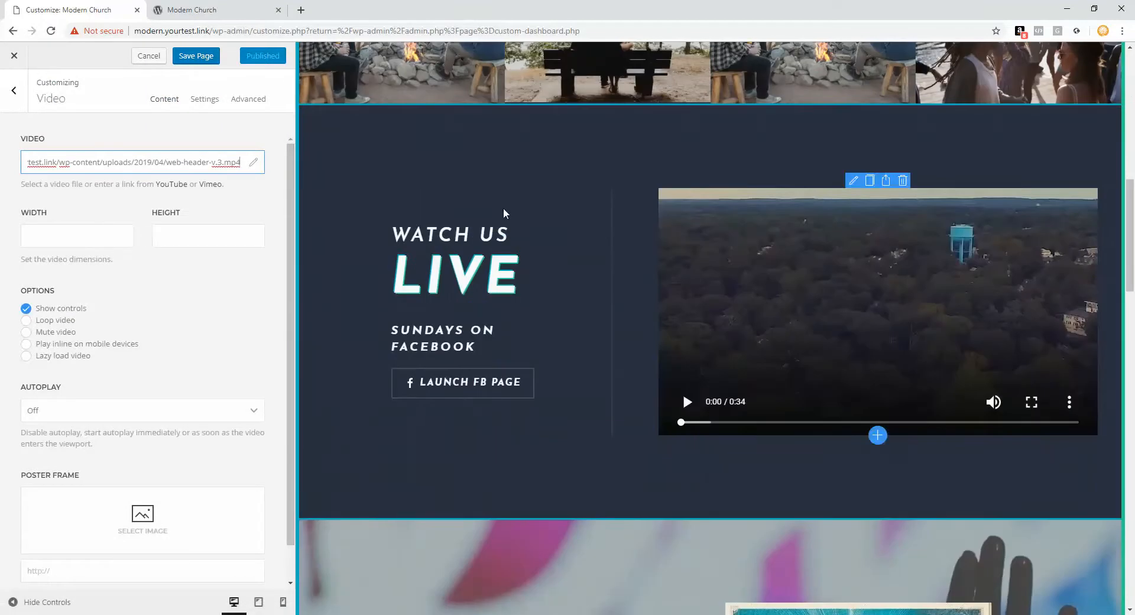
pyautogui.click(14, 90)
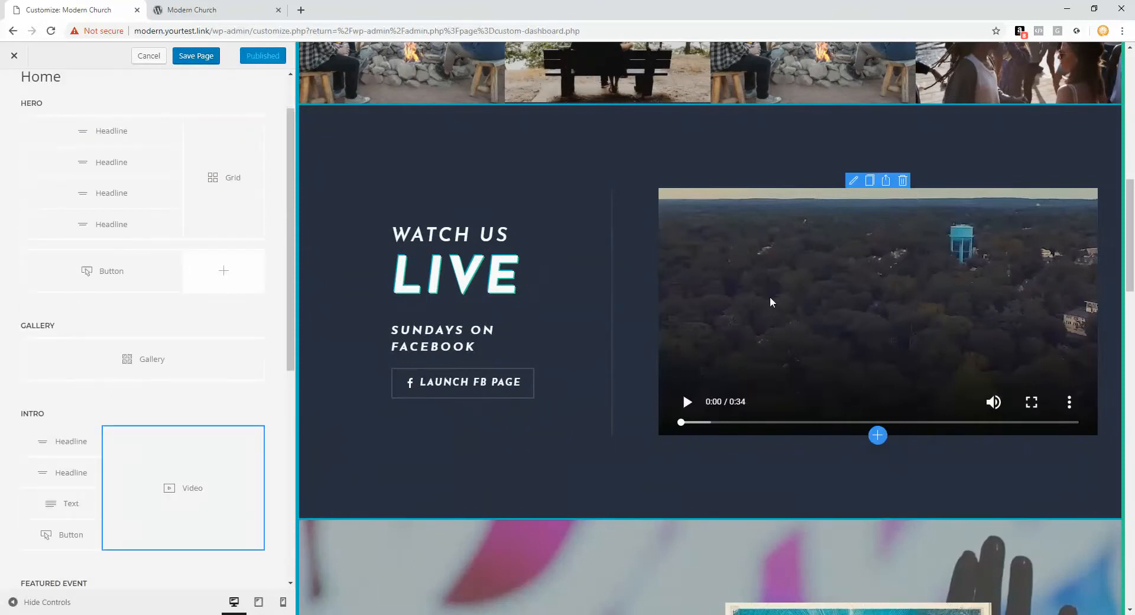
pyautogui.scroll(-4, 160, 313)
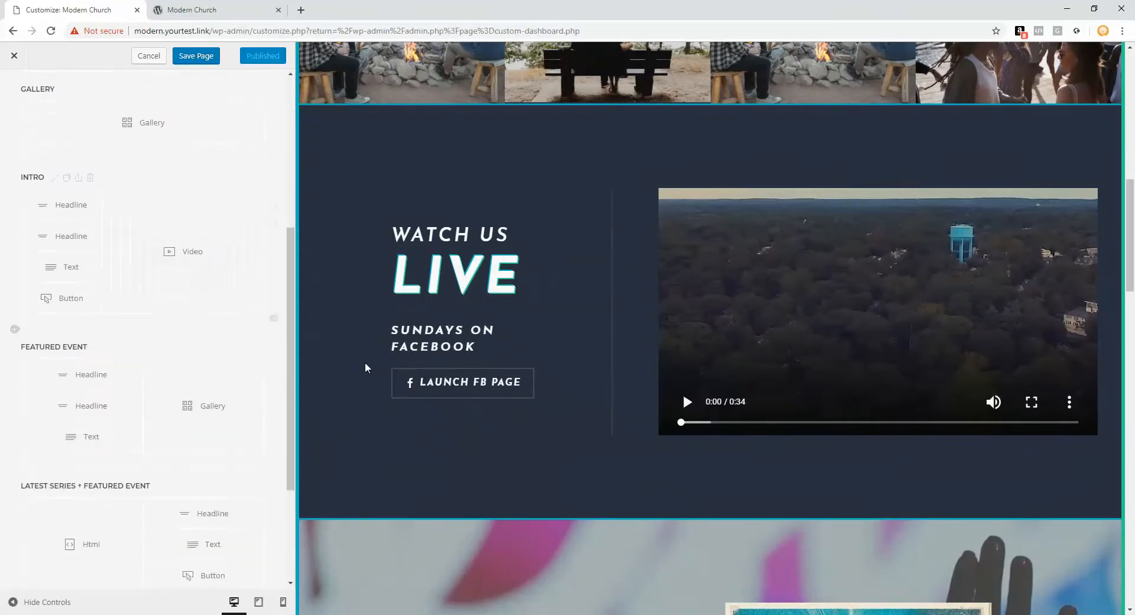
pyautogui.scroll(-4, 367, 367)
pyautogui.scroll(-2, 365, 367)
pyautogui.scroll(-3, 177, 340)
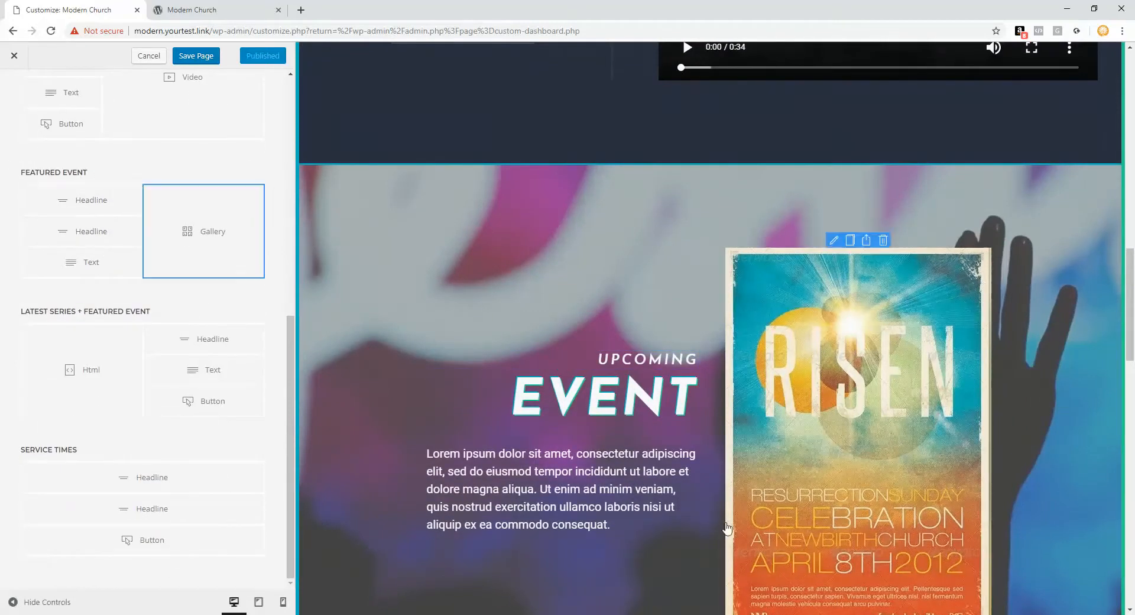
# Step: Cancel the trial edit to the Featured Event text so it reads Lorem ipsum, then switch to the live site
pyautogui.click(94, 263)
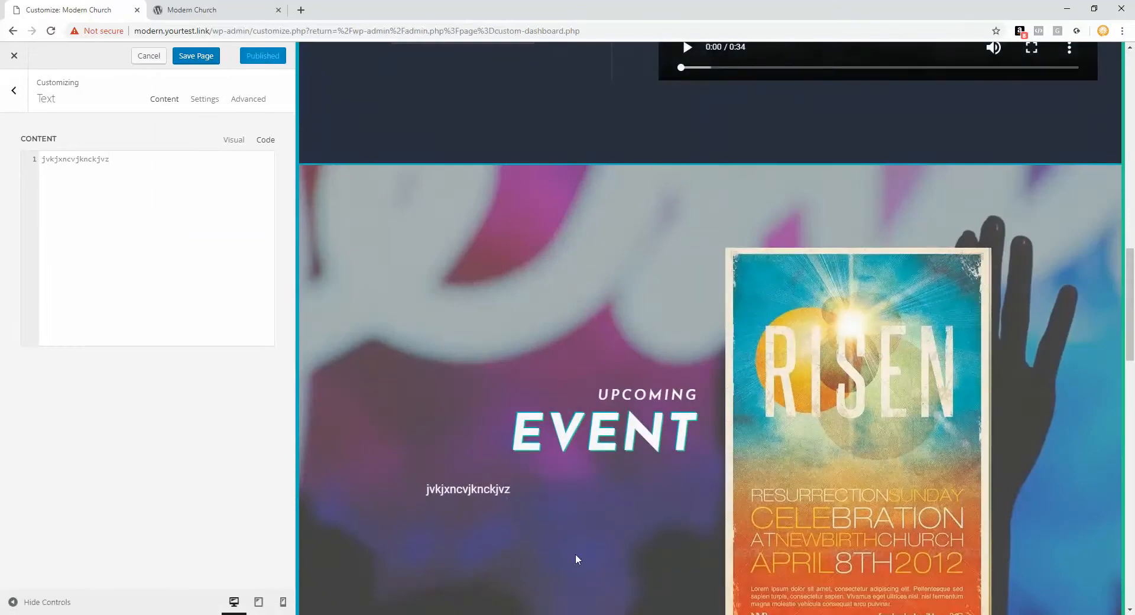
pyautogui.click(185, 58)
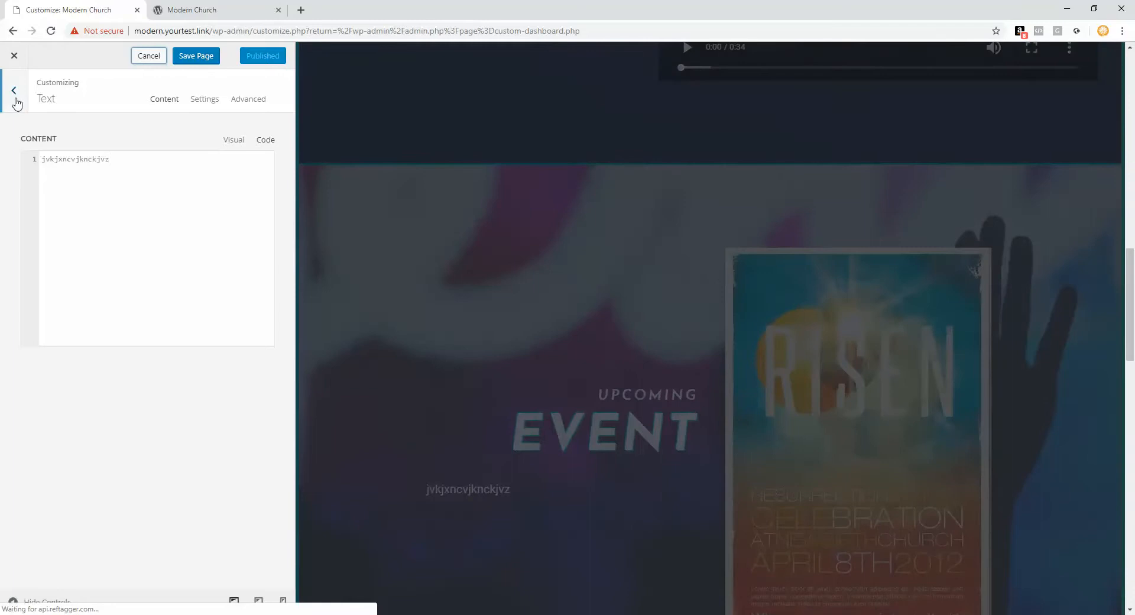
pyautogui.click(13, 90)
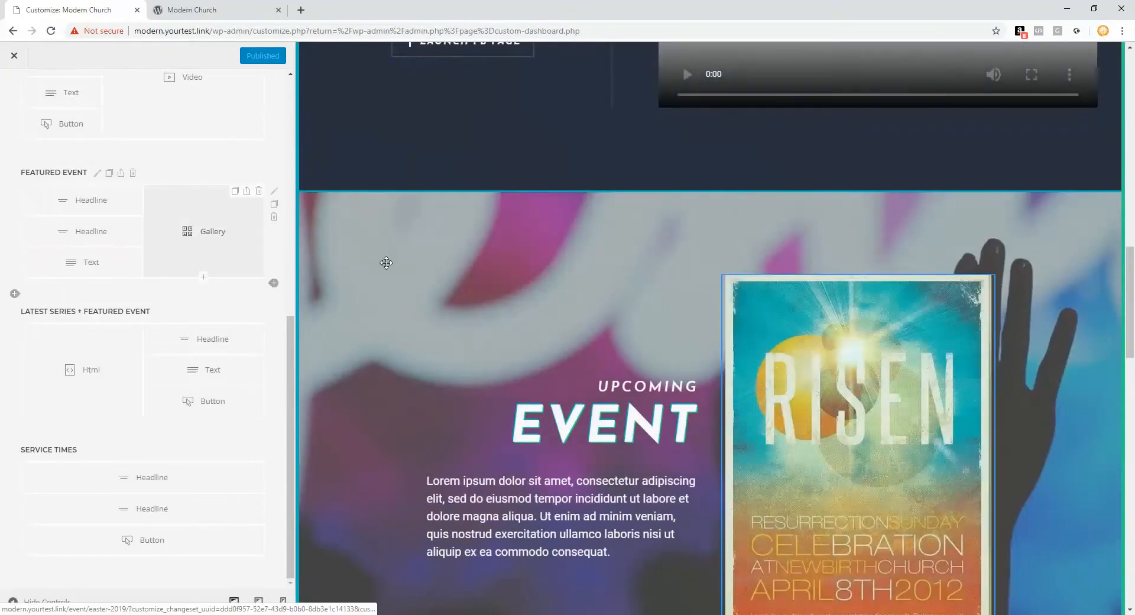
pyautogui.scroll(-3, 892, 313)
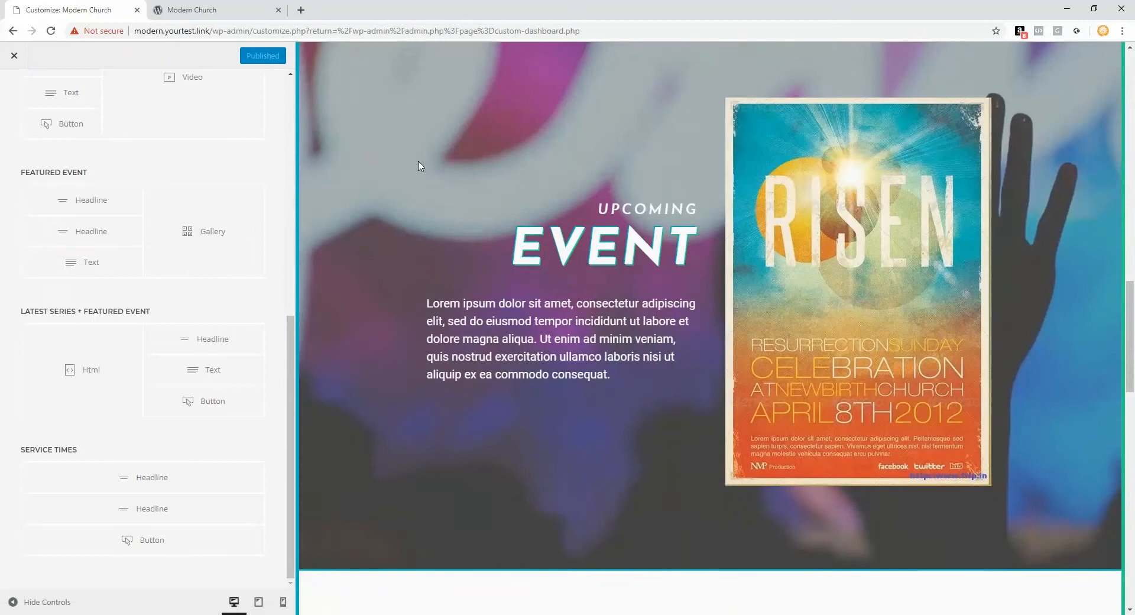
pyautogui.hotkey('ctrl', 'Tab')
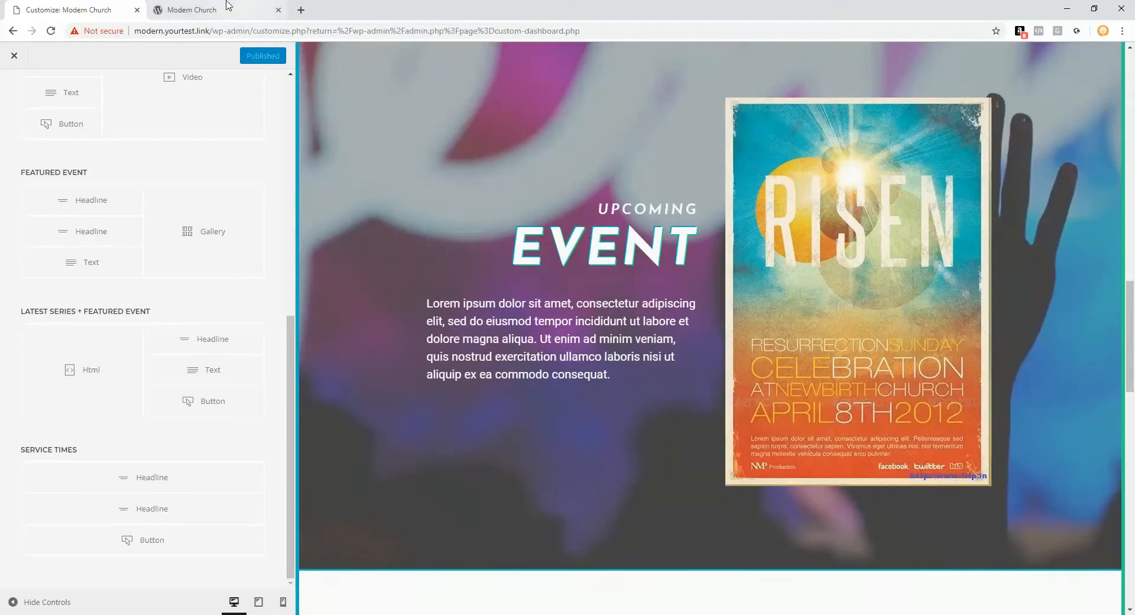
# Step: Navigate through Menu > Events to the Easter 2019 event page
pyautogui.click(1079, 106)
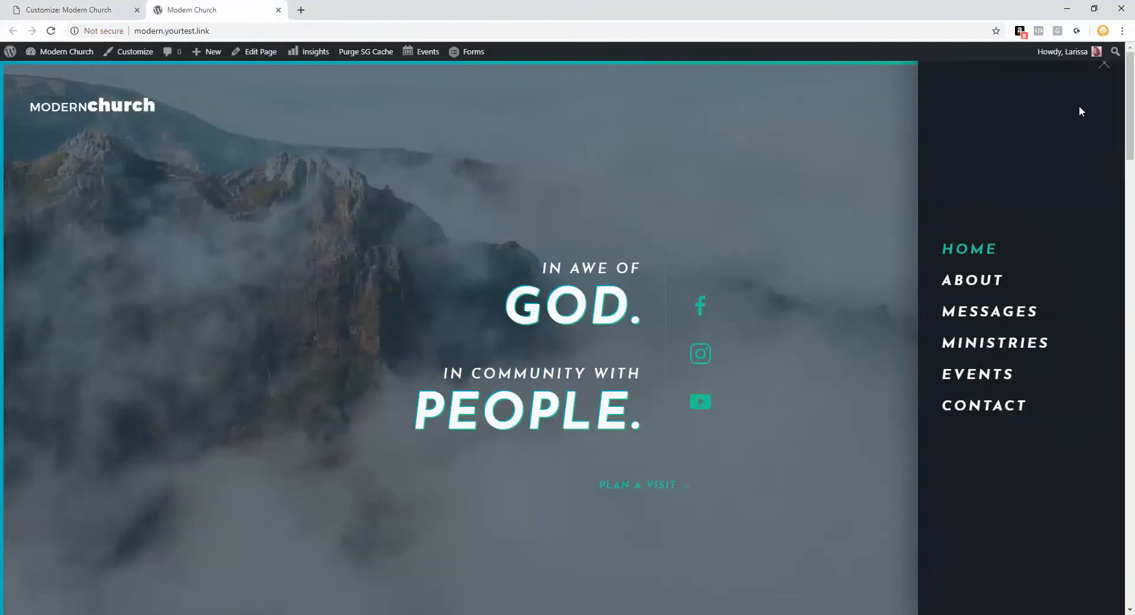
pyautogui.click(994, 377)
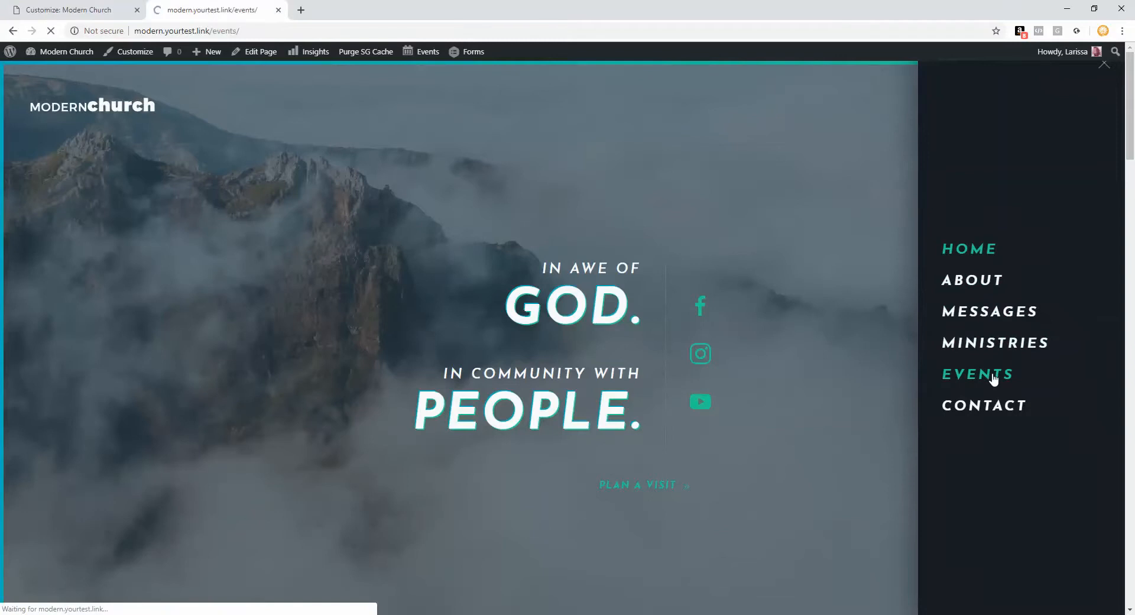
pyautogui.scroll(-5, 991, 379)
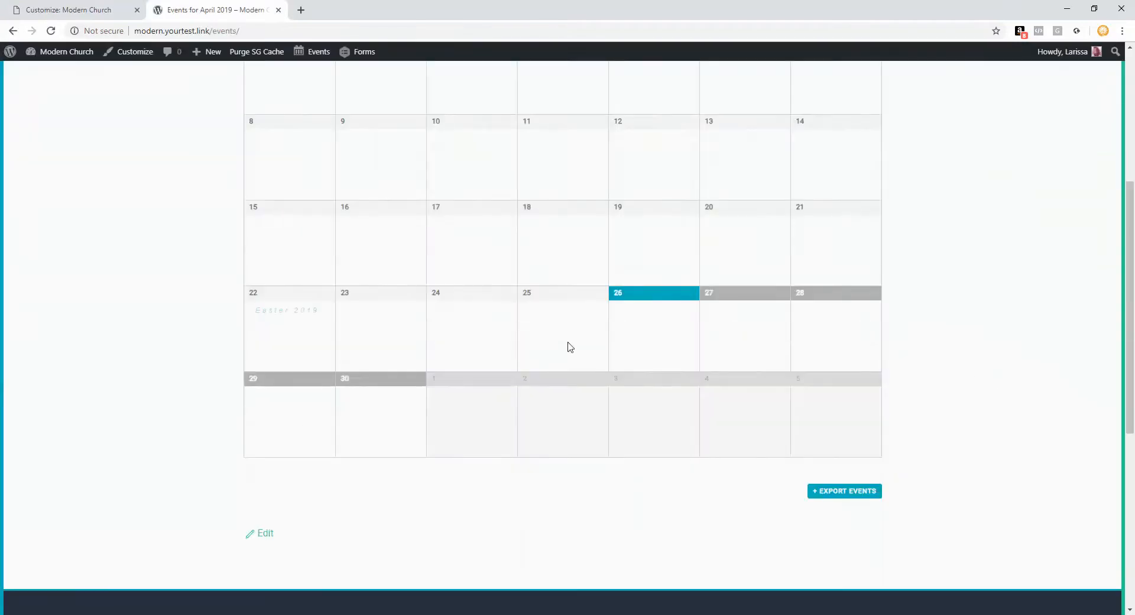
pyautogui.click(297, 317)
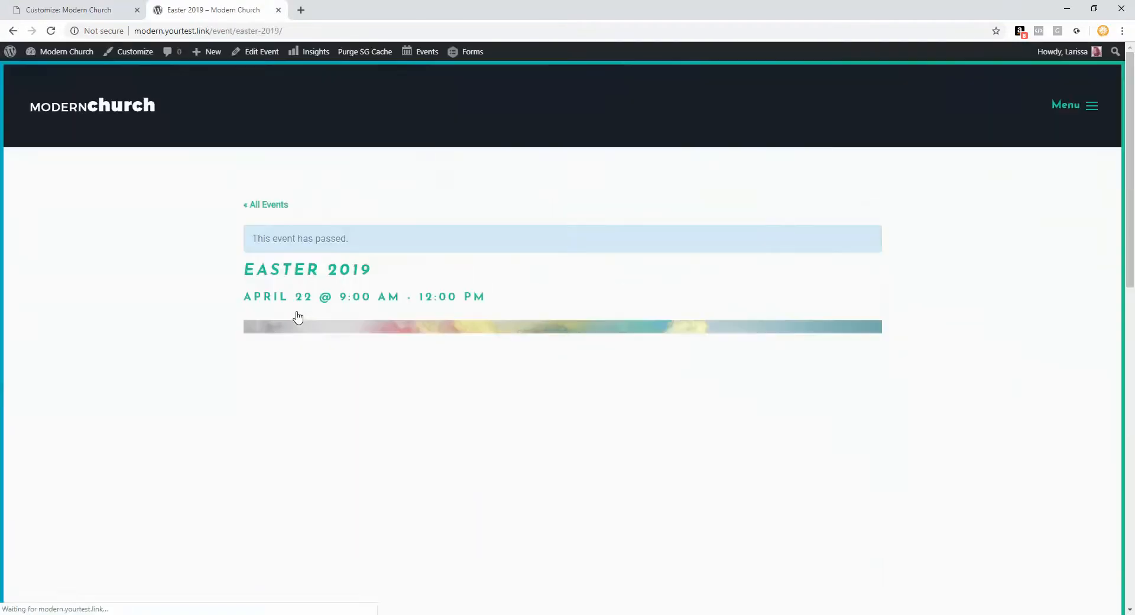
# Step: Copy the event/easter-2019/ path from the address bar and return to the builder
pyautogui.moveTo(283, 31); pyautogui.dragTo(221, 28)
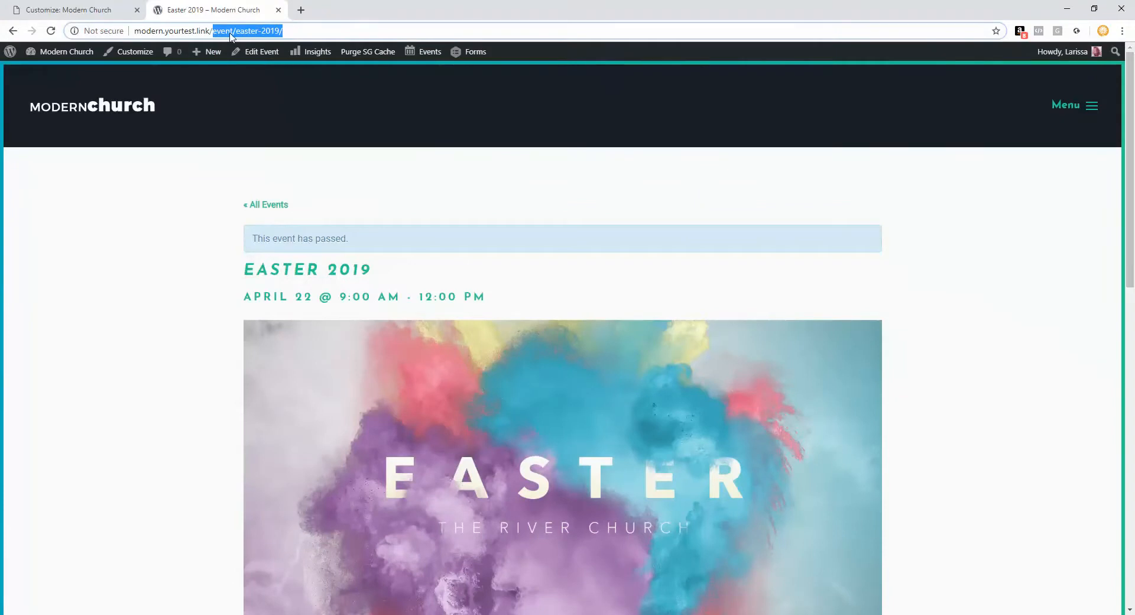
pyautogui.moveTo(143, 31); pyautogui.dragTo(418, 65)
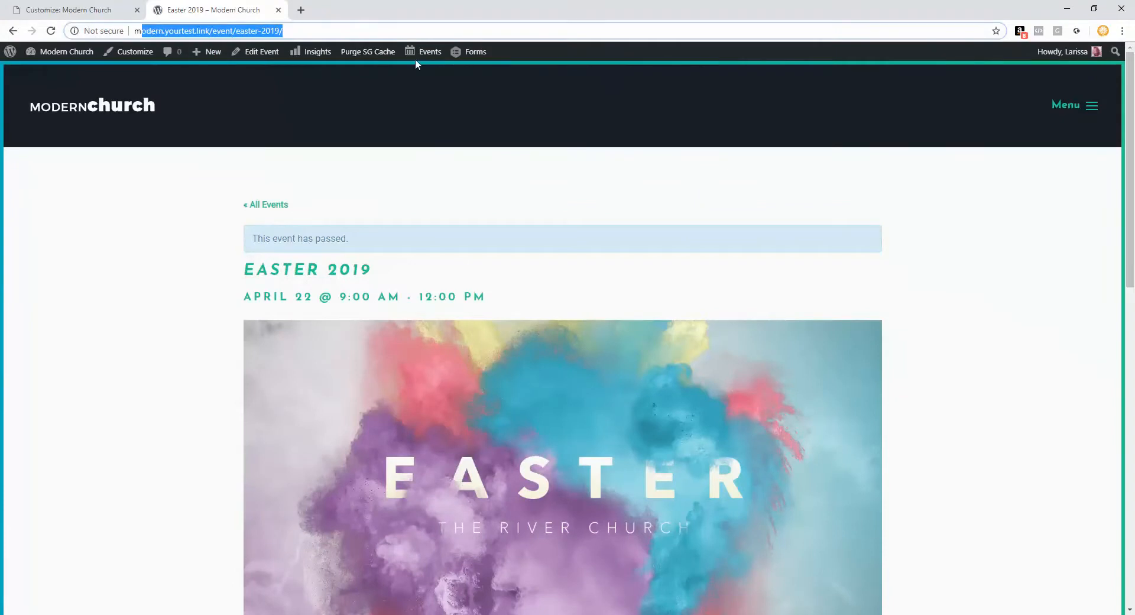
pyautogui.moveTo(294, 31); pyautogui.dragTo(217, 27)
pyautogui.rightClick(222, 31)
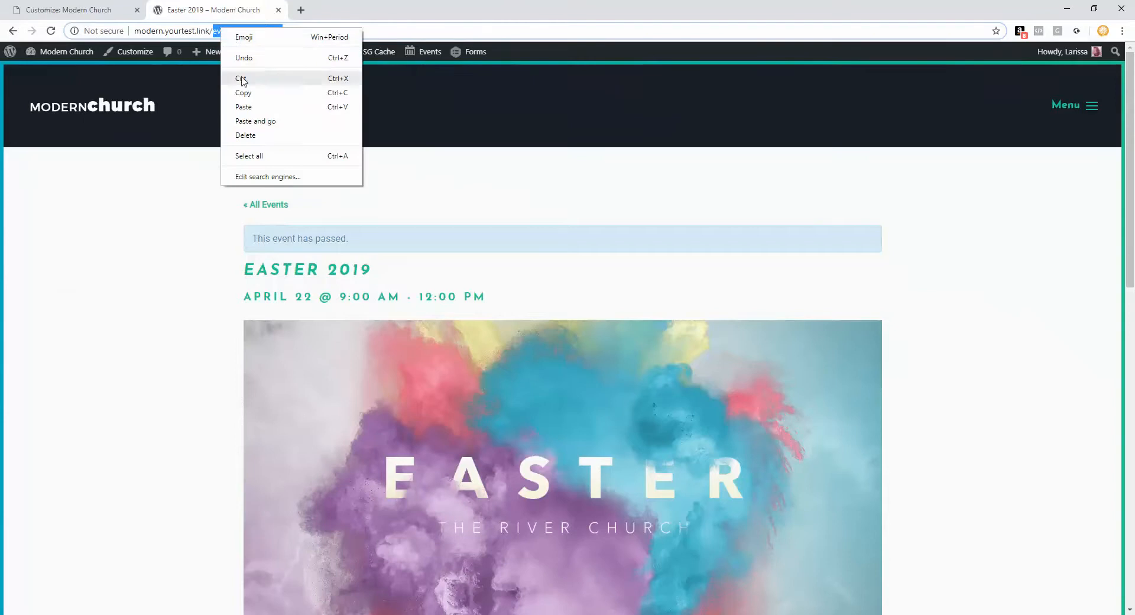
pyautogui.click(240, 94)
pyautogui.click(68, 10)
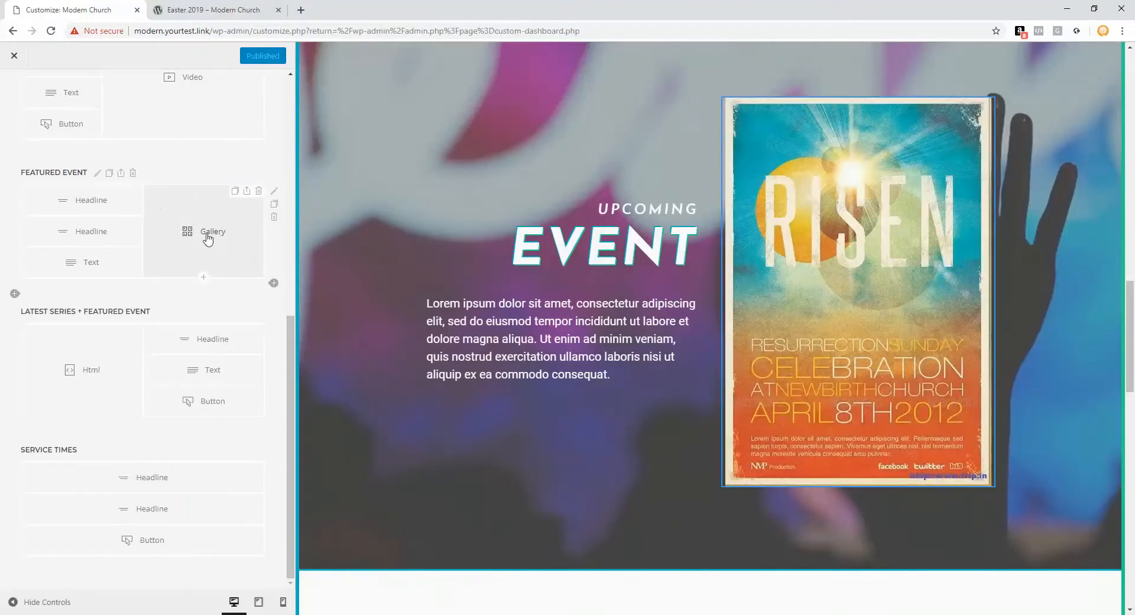
# Step: Choose Easter_2017 from the media library for the Featured Event gallery's MORE INFO item
pyautogui.click(207, 239)
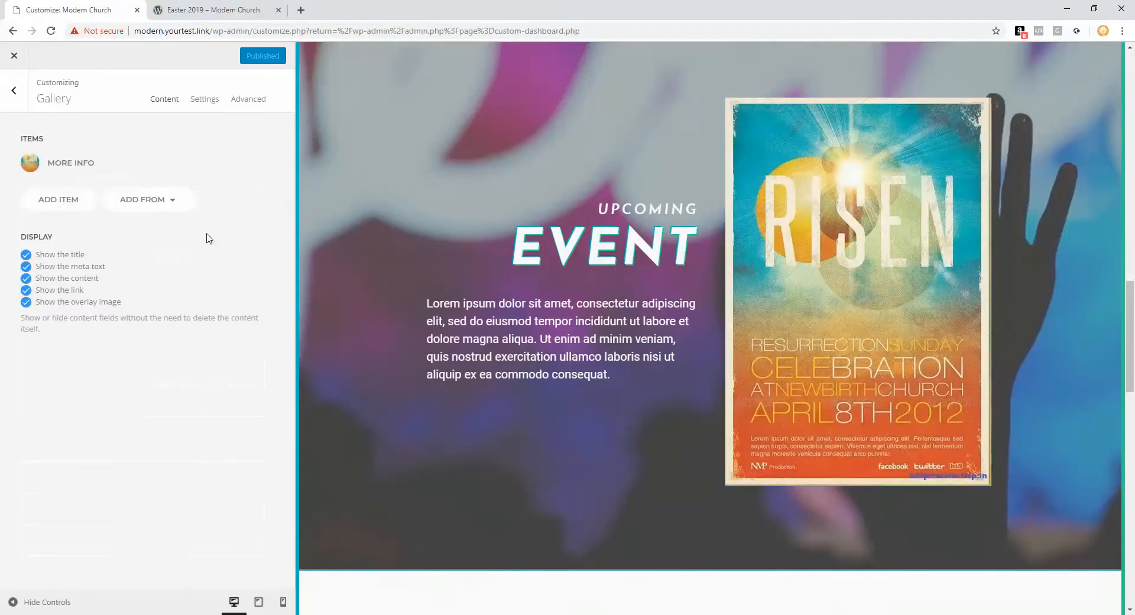
pyautogui.click(90, 168)
pyautogui.scroll(-1, 180, 214)
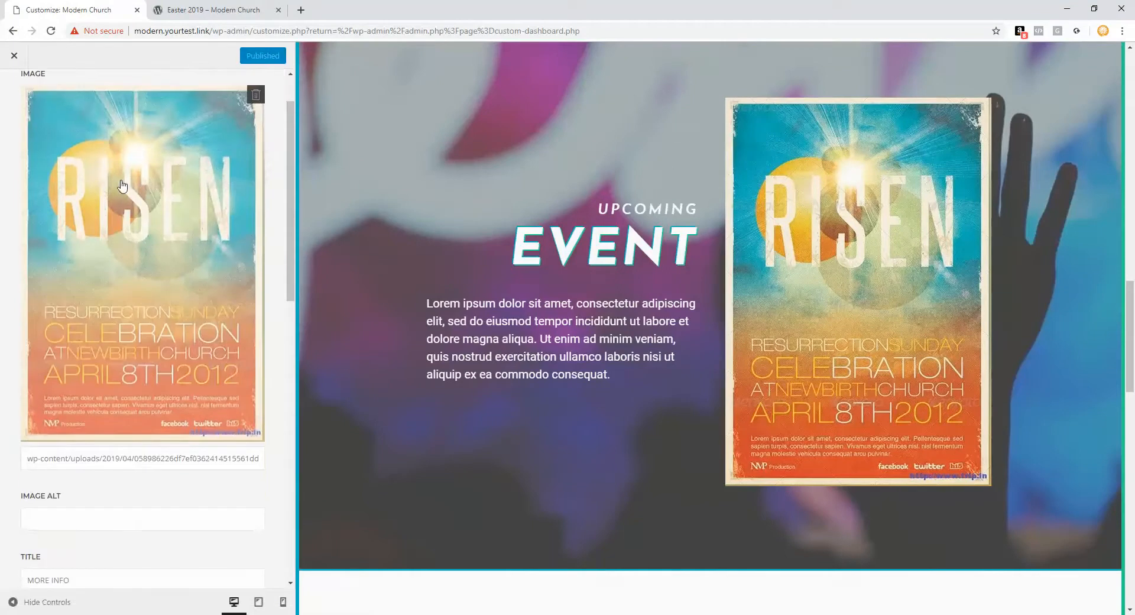
pyautogui.click(157, 186)
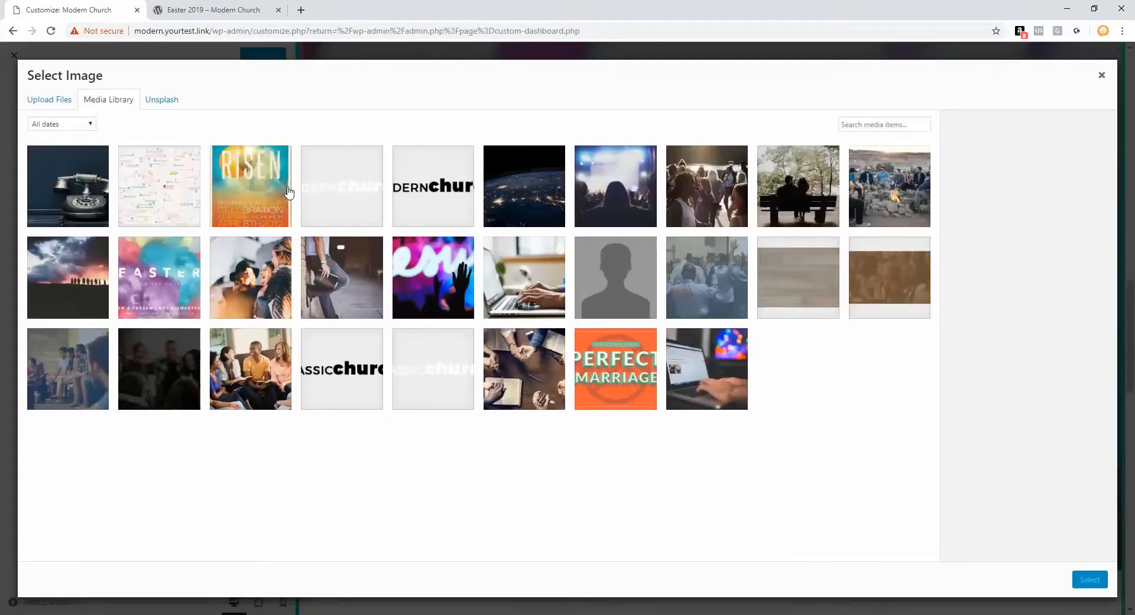
pyautogui.click(158, 260)
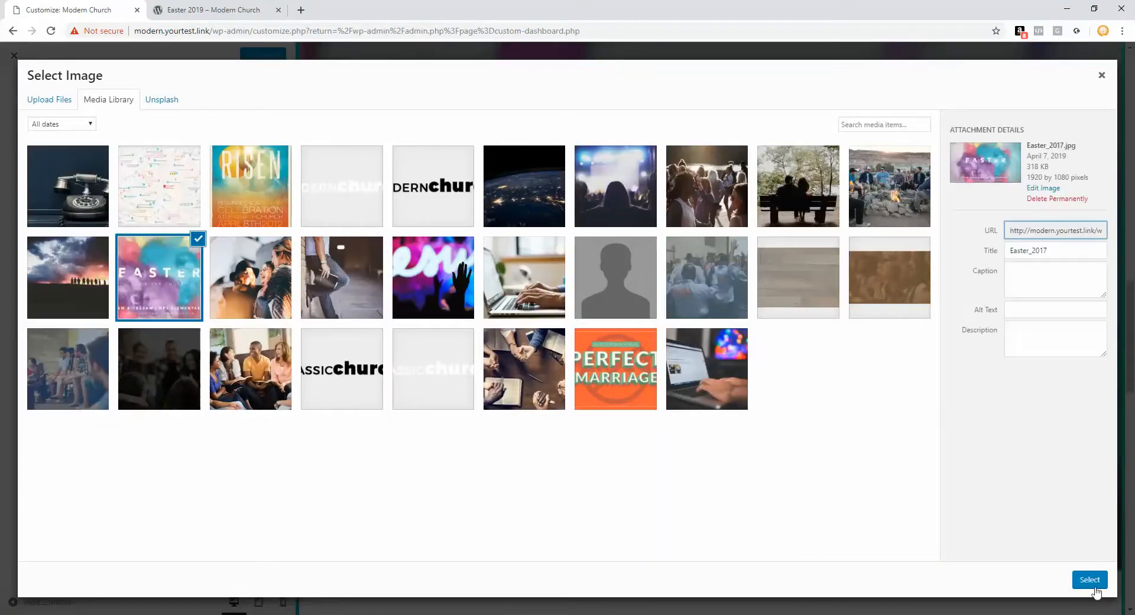
pyautogui.click(1091, 582)
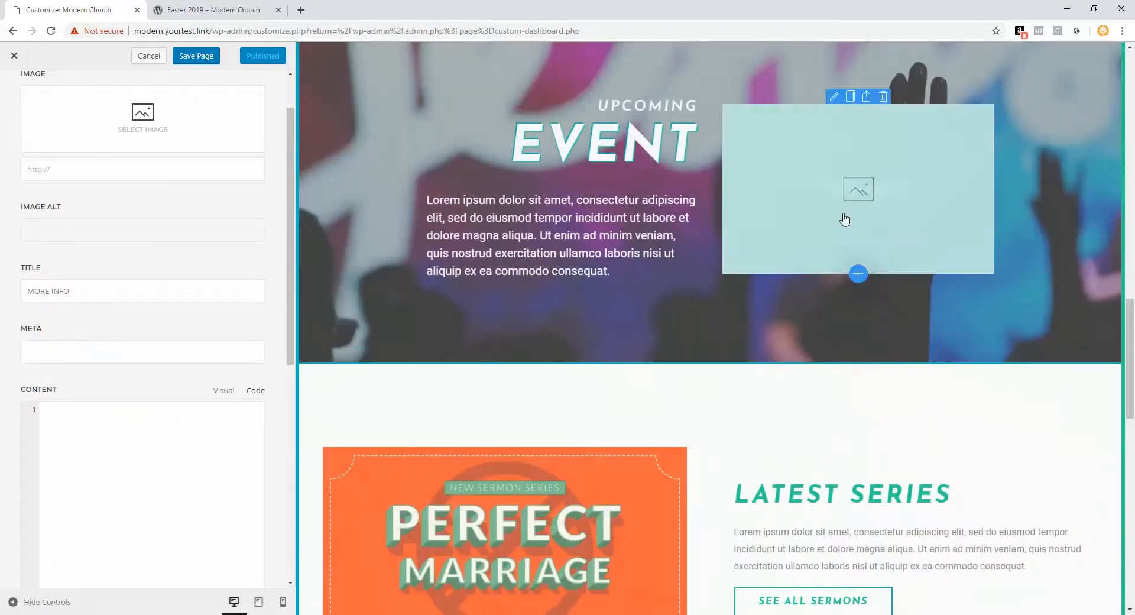
# Step: Pick Easter_2017 again in the image picker, close it without applying, and return to the item list
pyautogui.scroll(1, 98, 189)
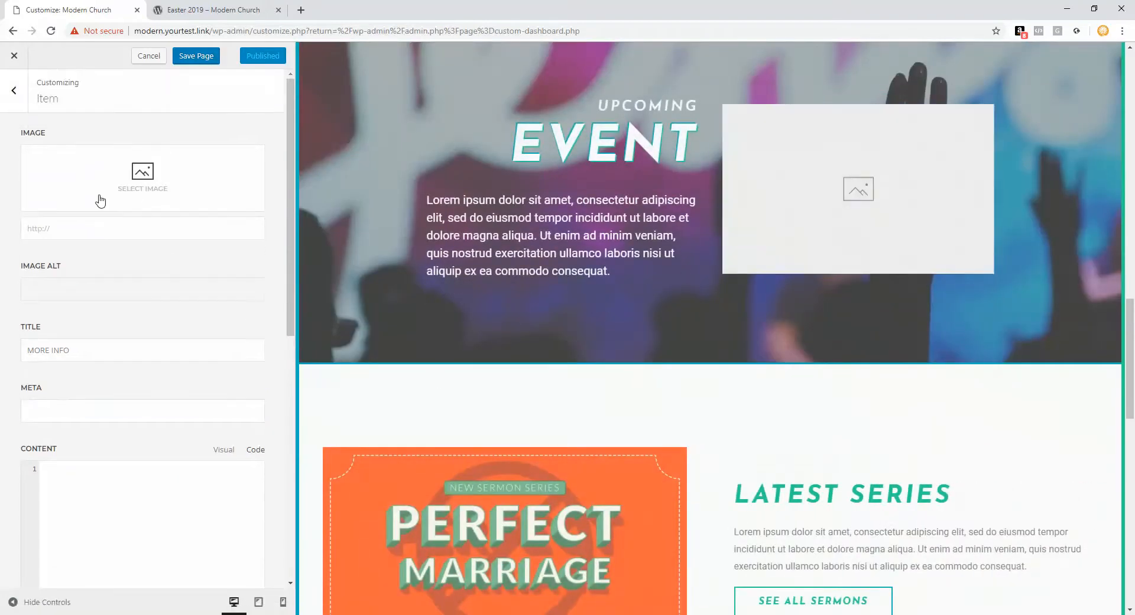
pyautogui.click(145, 189)
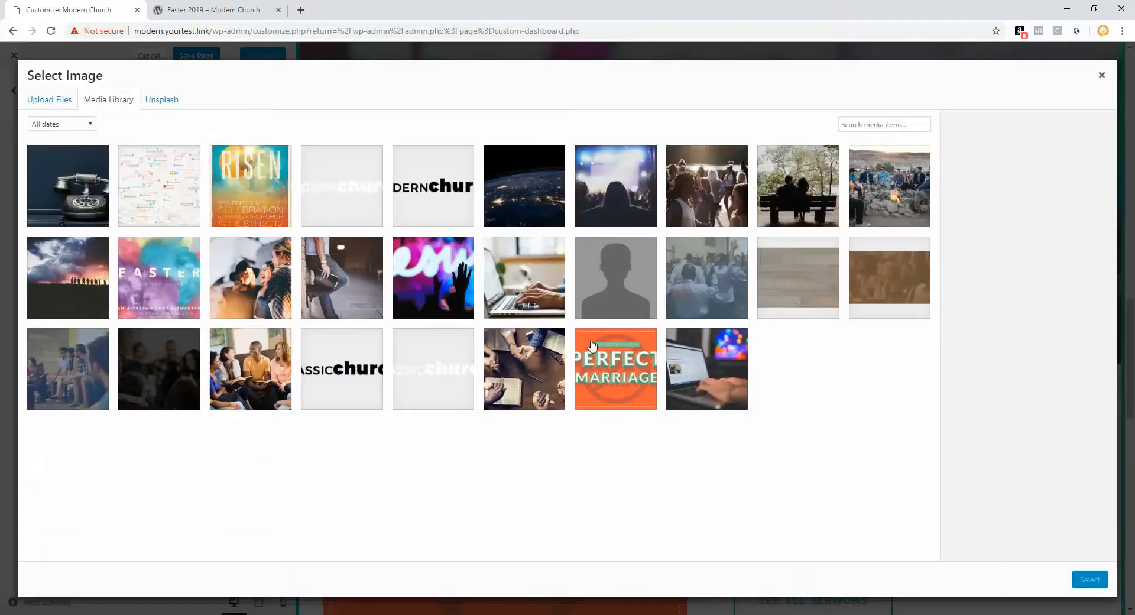
pyautogui.click(167, 273)
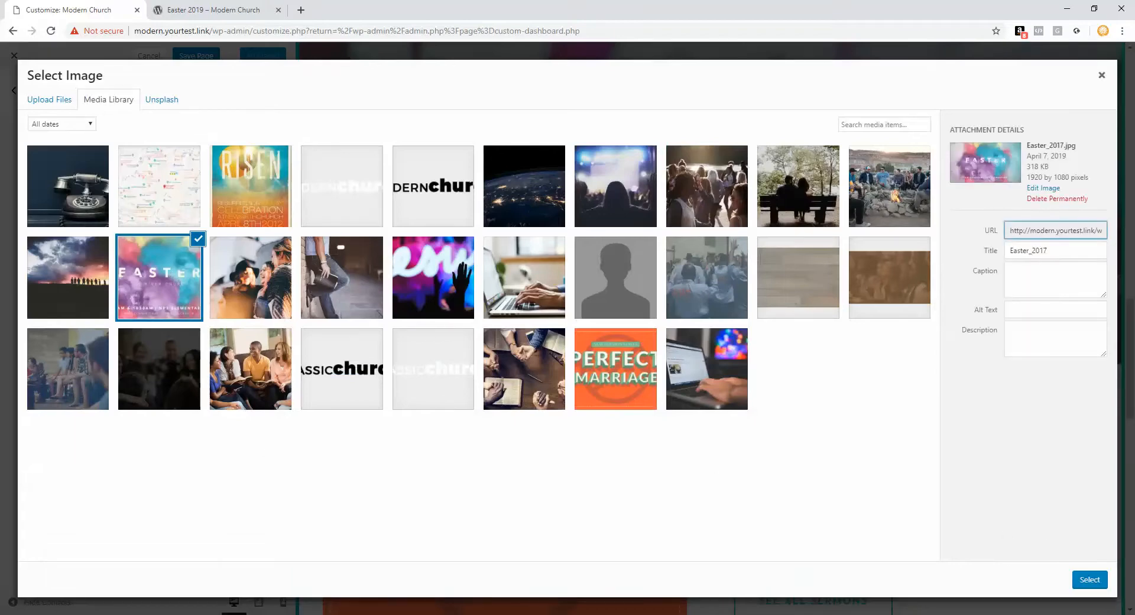
pyautogui.click(1102, 75)
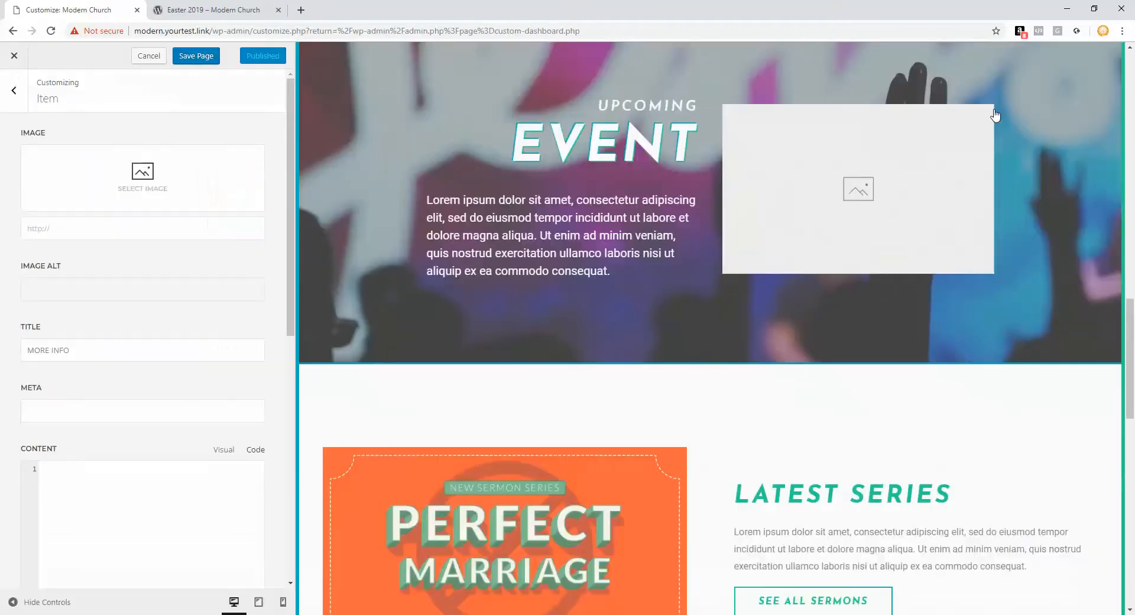
pyautogui.click(14, 93)
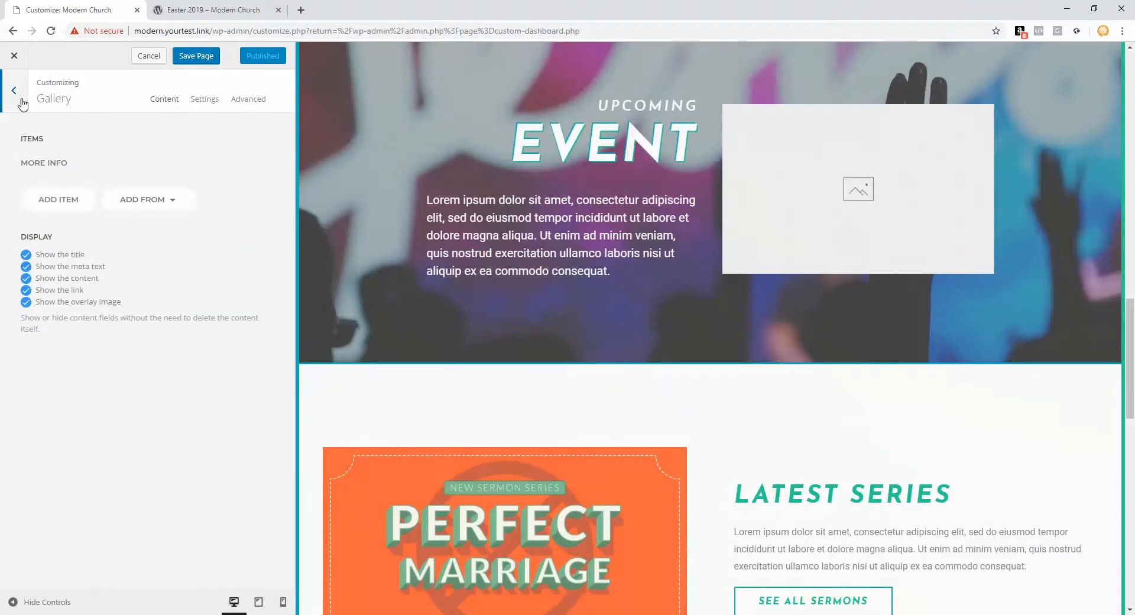
# Step: Replace the MORE INFO item's link with the copied event/easter-2019/ path
pyautogui.click(66, 165)
pyautogui.scroll(-3, 148, 282)
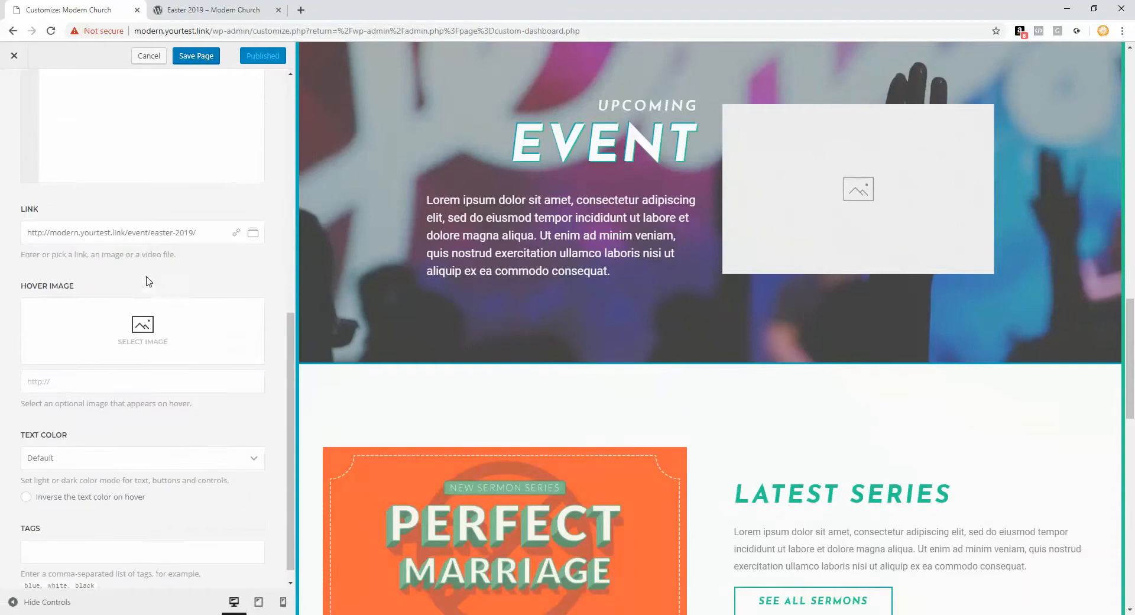
pyautogui.scroll(-1, 130, 366)
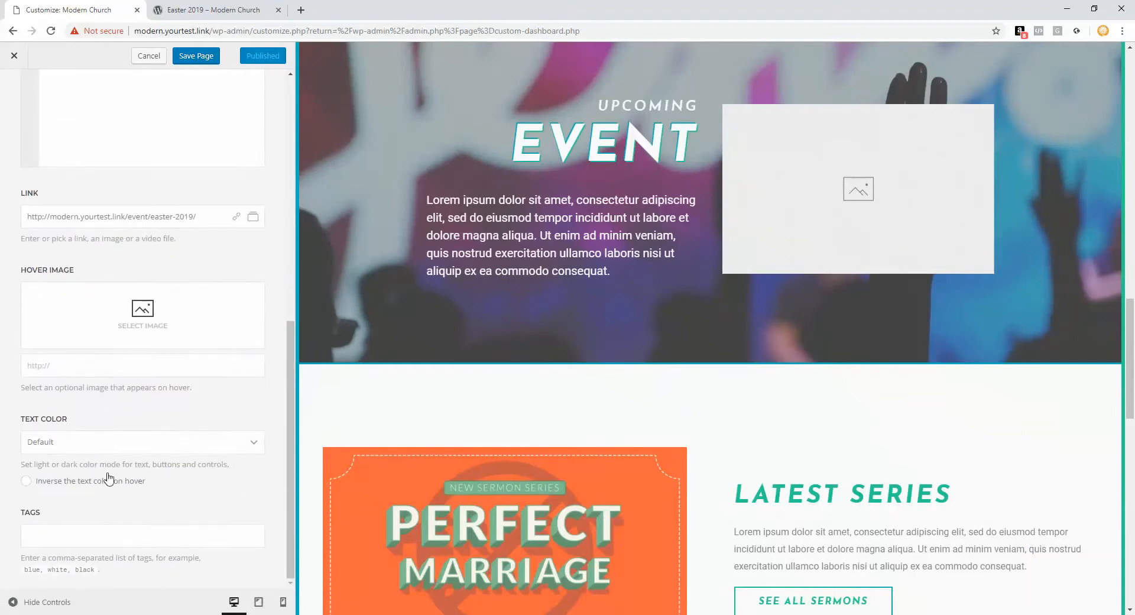
pyautogui.scroll(3, 109, 476)
pyautogui.moveTo(205, 399); pyautogui.dragTo(2, 394)
pyautogui.rightClick(69, 398)
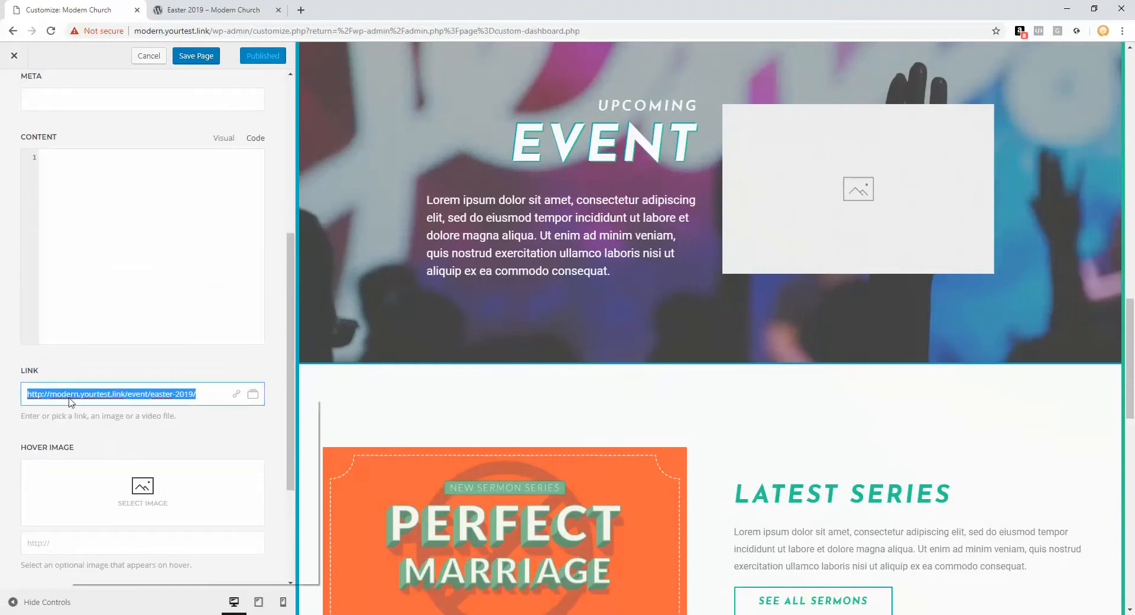
pyautogui.click(117, 456)
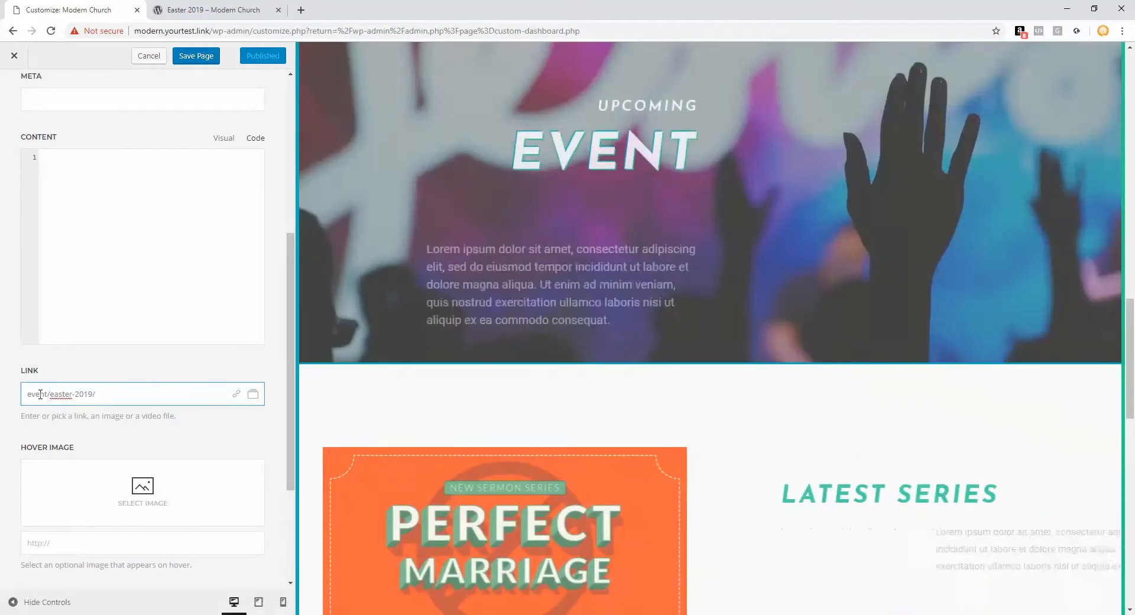
# Step: Copy the Easter_2017.jpg file URL from the media library and paste it into the item's image field
pyautogui.scroll(1, 142, 352)
pyautogui.scroll(5, 143, 352)
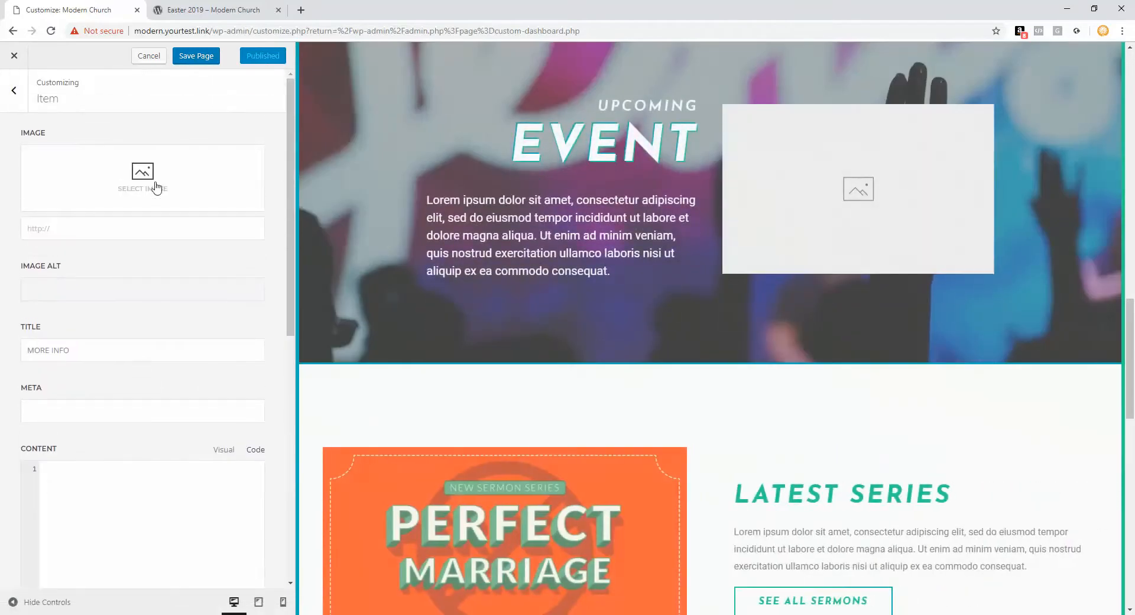
pyautogui.click(157, 175)
pyautogui.click(157, 277)
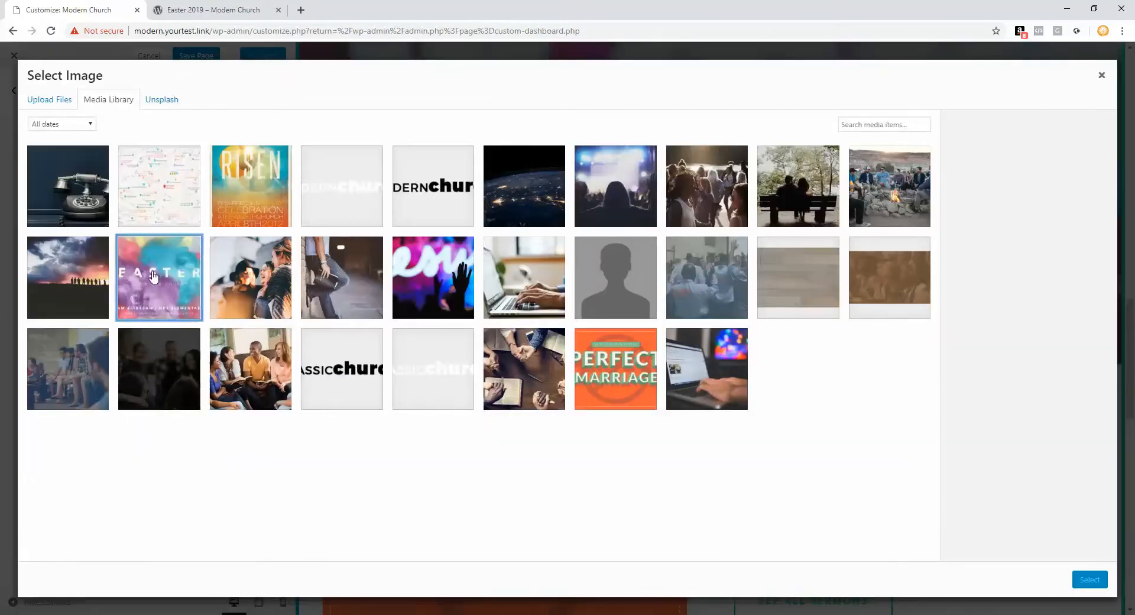
pyautogui.moveTo(1009, 230); pyautogui.dragTo(973, 228)
pyautogui.rightClick(1026, 232)
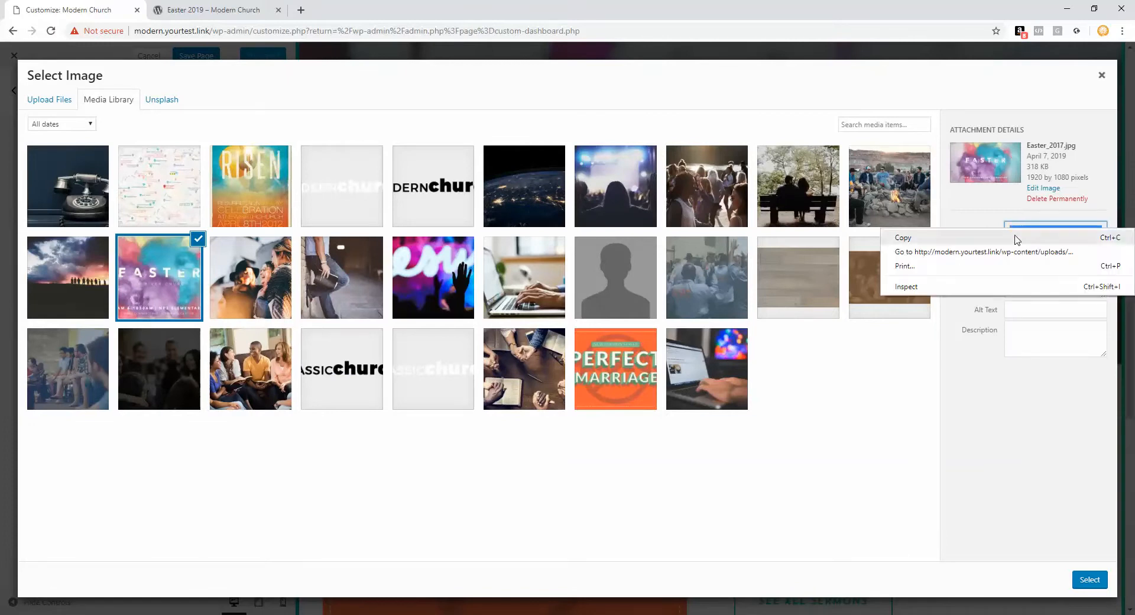
pyautogui.click(1011, 236)
pyautogui.click(1104, 81)
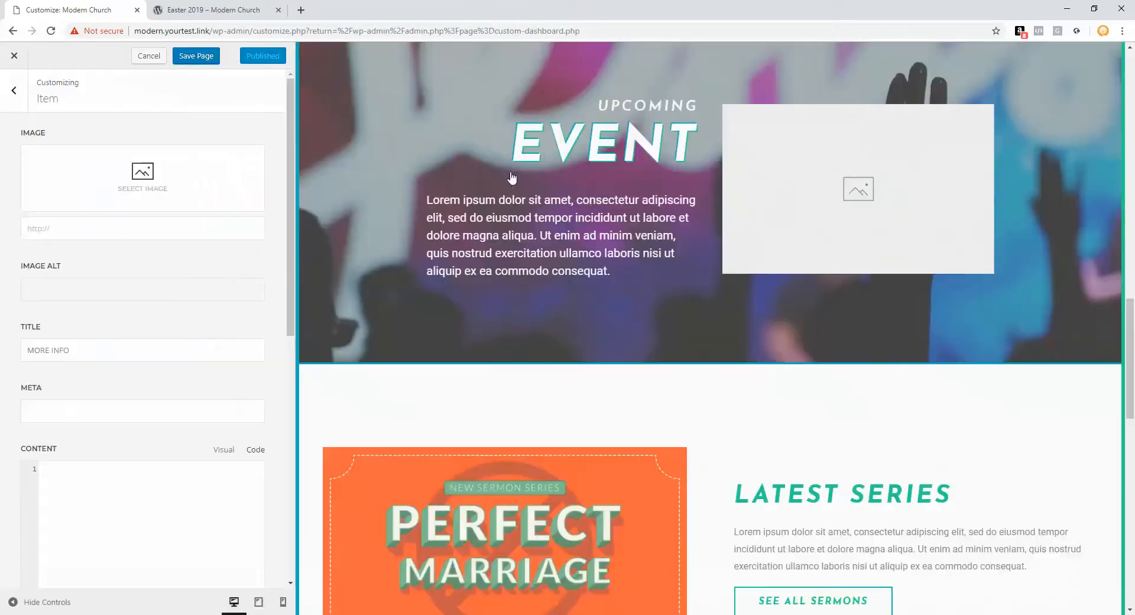
pyautogui.rightClick(117, 222)
pyautogui.click(174, 329)
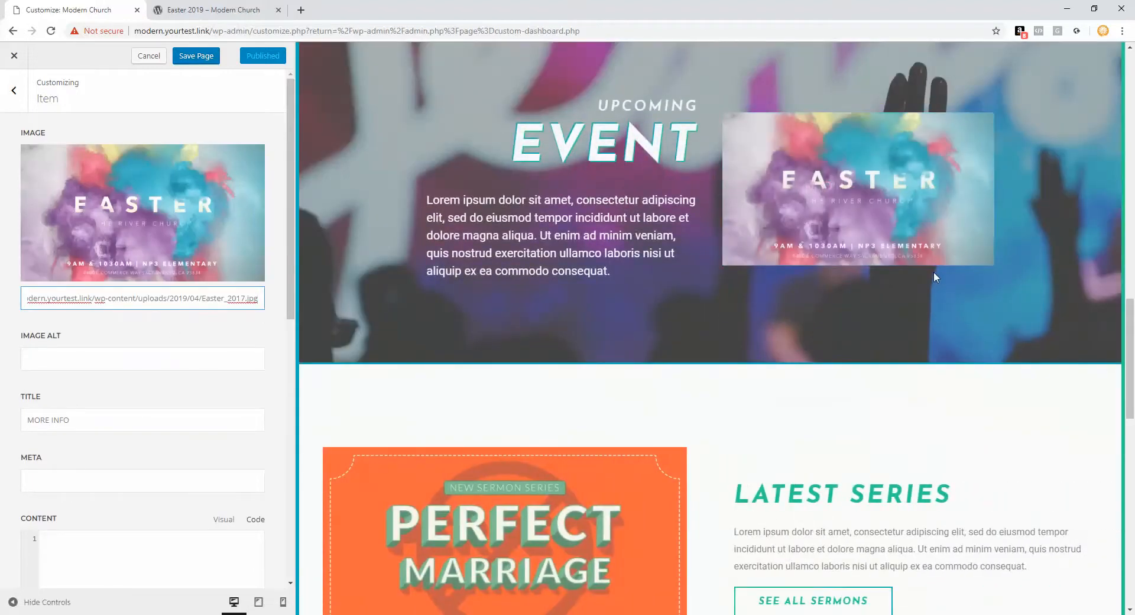
# Step: Check the Easter 2019 event page, then cancel the unsaved gallery image change
pyautogui.click(192, 9)
pyautogui.click(70, 10)
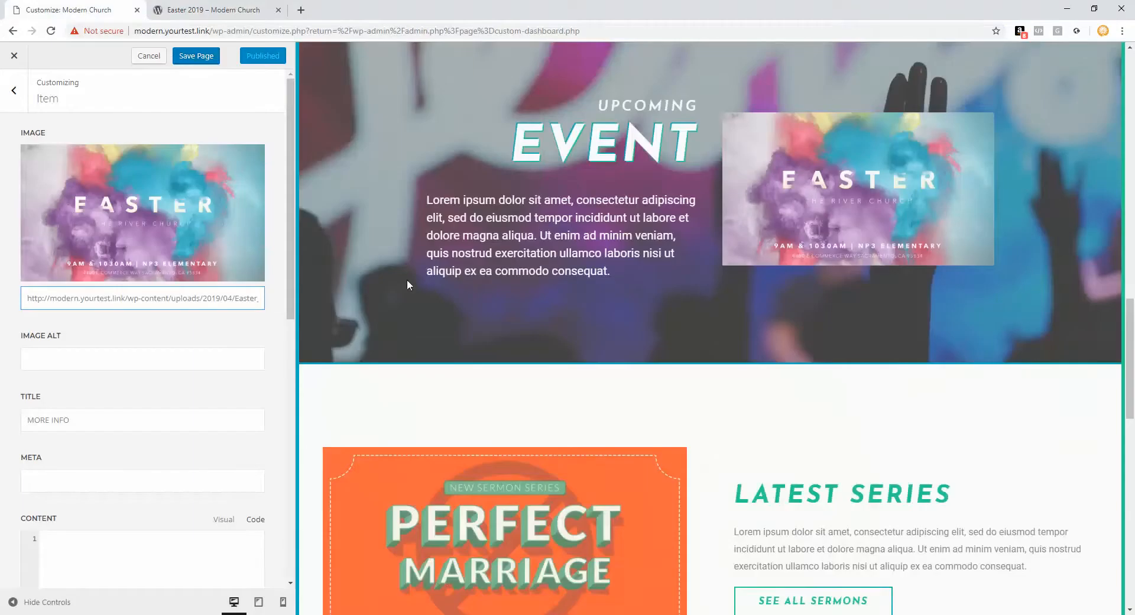
pyautogui.click(14, 92)
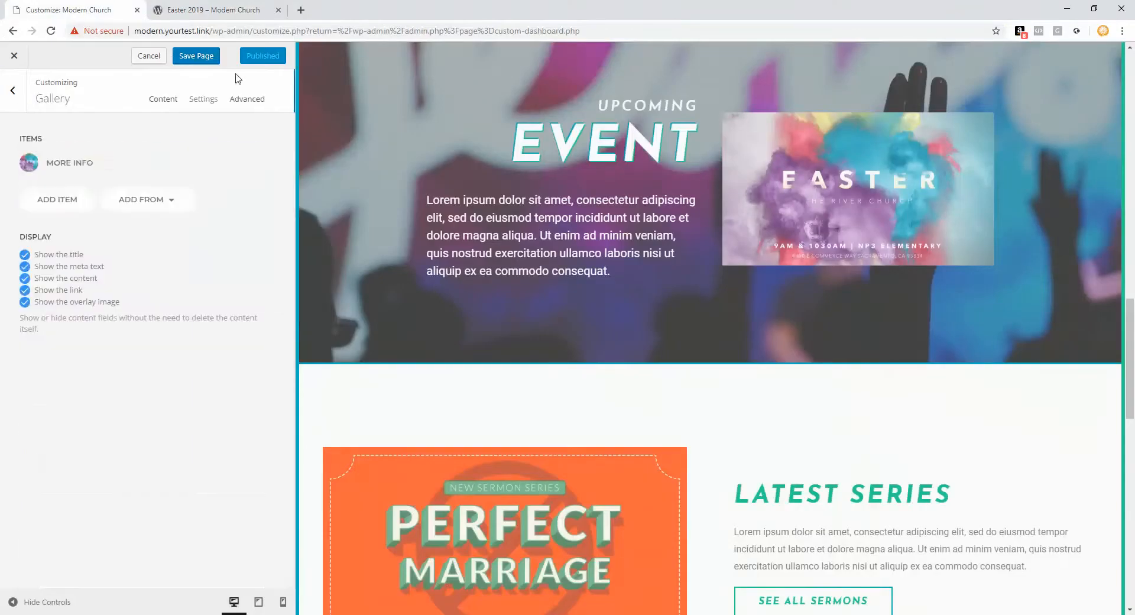
pyautogui.click(149, 58)
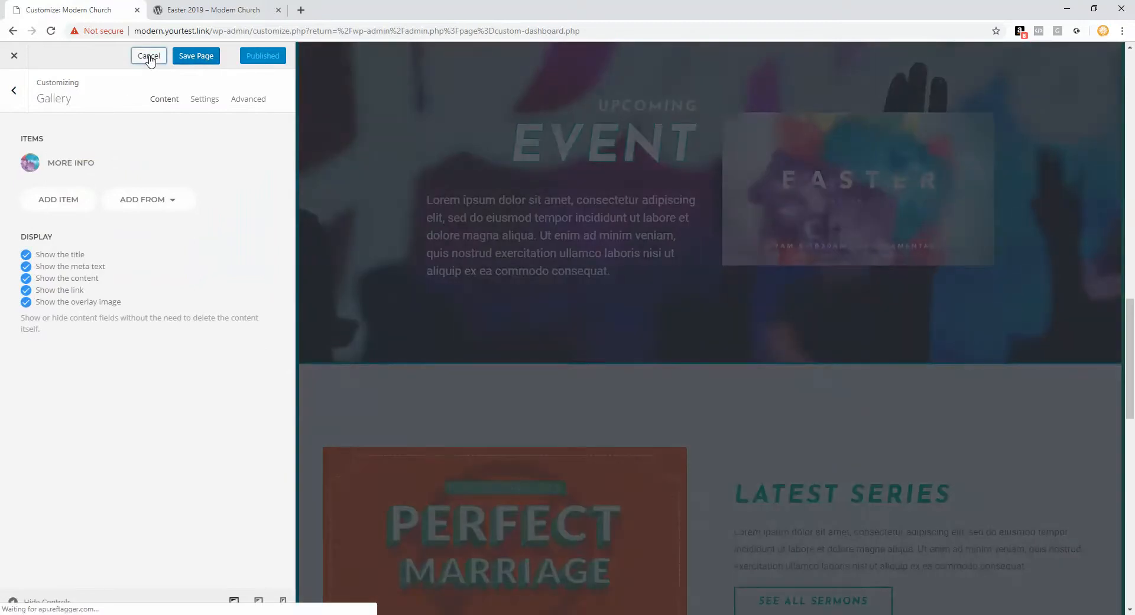
# Step: Enter test text 'dfgdfgdfgsf' in the Latest Series paragraph, save, then cancel to discard it
pyautogui.scroll(-6, 352, 332)
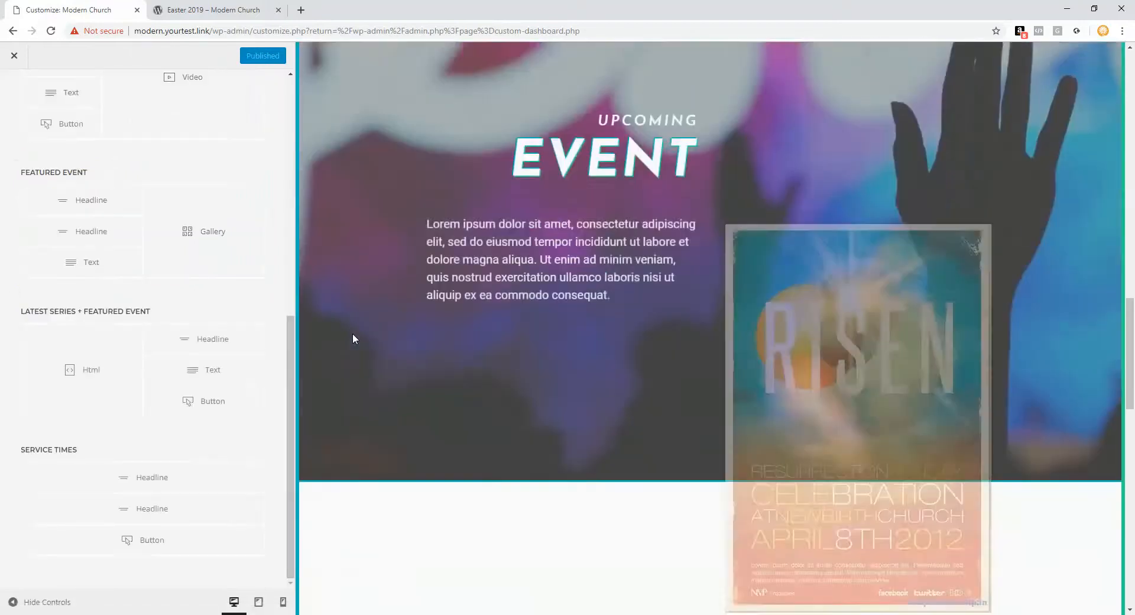
pyautogui.scroll(-3, 352, 338)
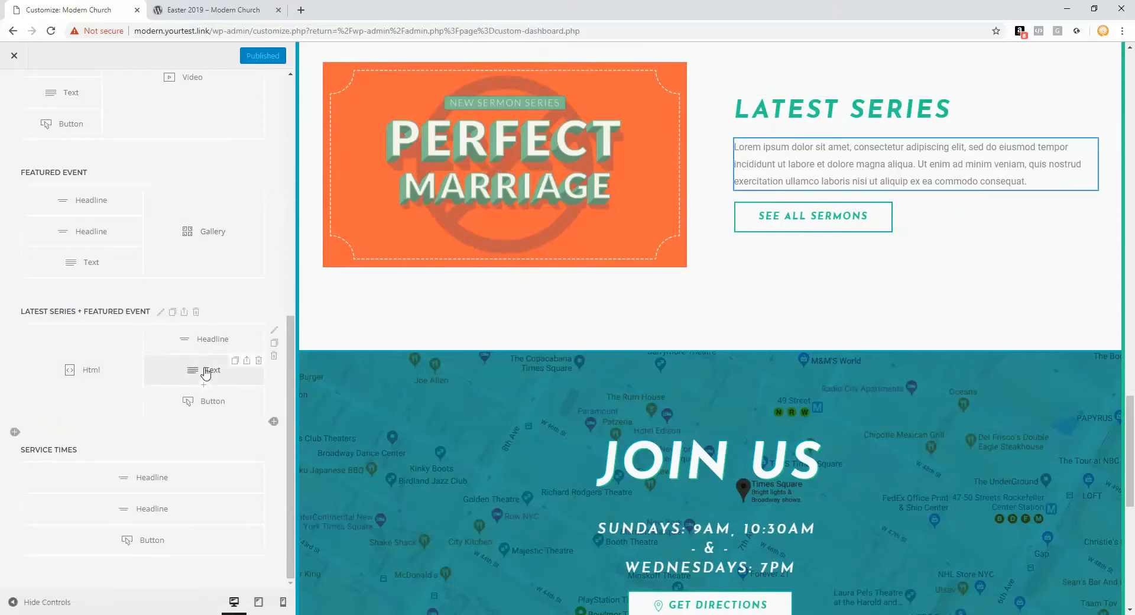
pyautogui.click(170, 374)
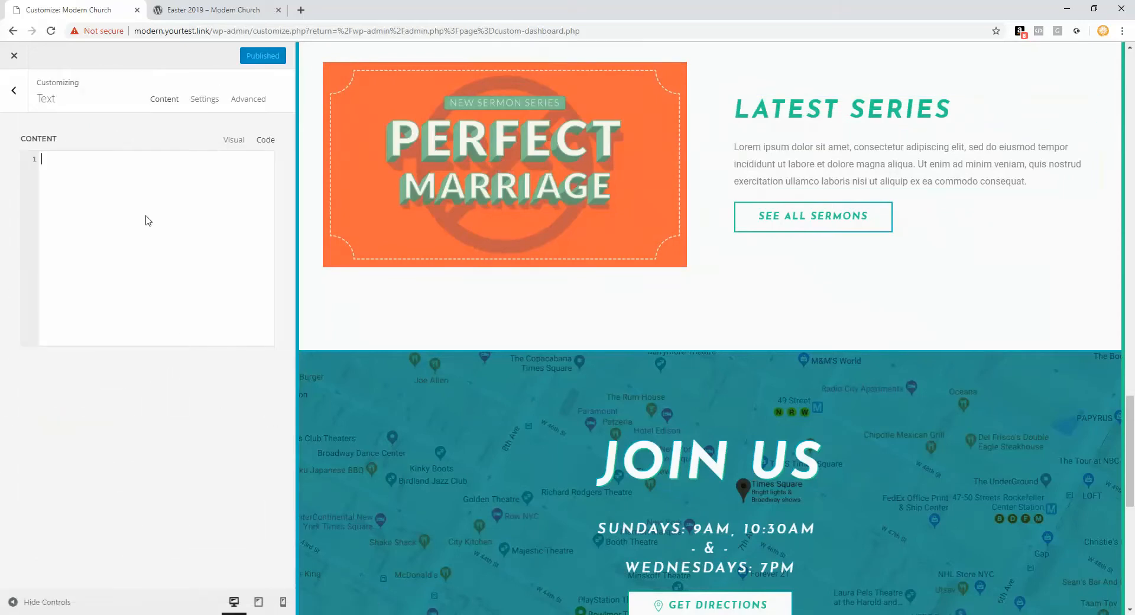
pyautogui.write('dfgdfgdfgsf')
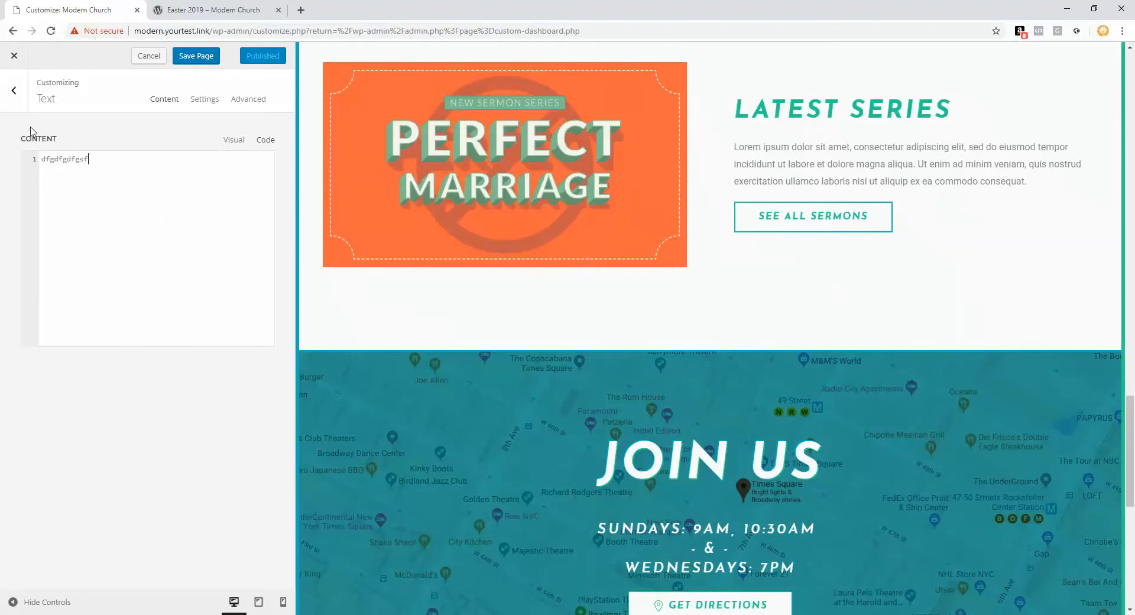
pyautogui.click(204, 59)
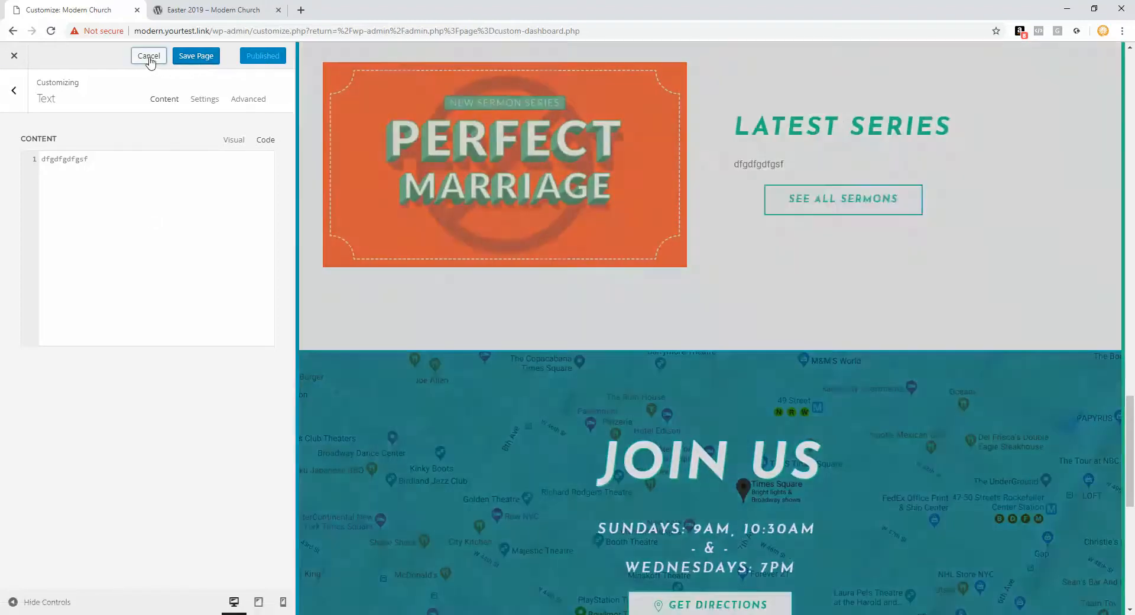
pyautogui.click(150, 59)
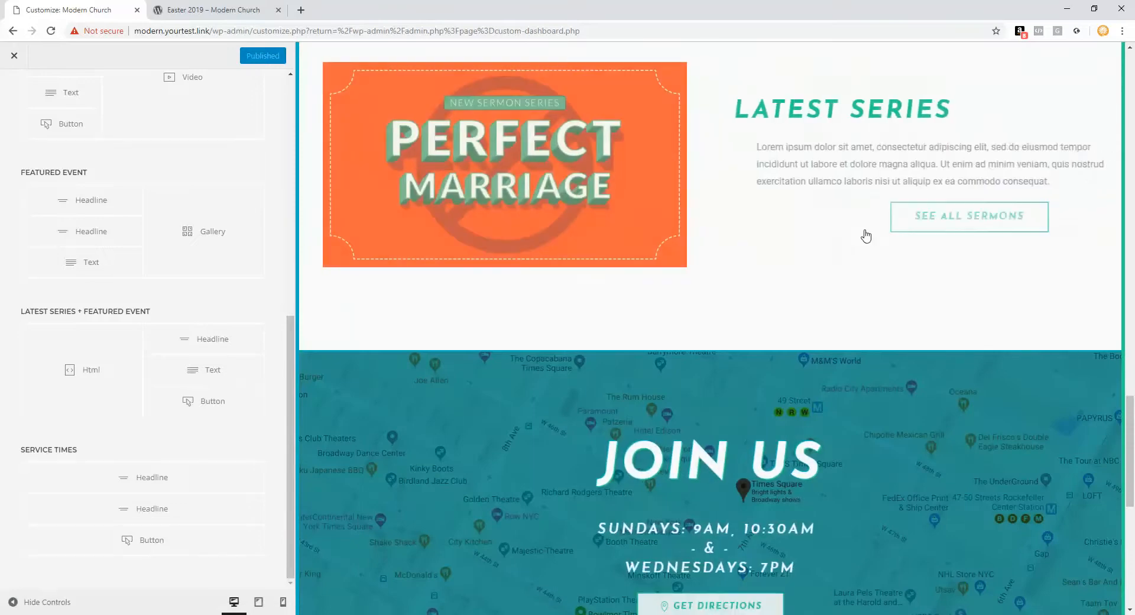
# Step: Change the See All Sermons button label to 'See All Messages' and save the page
pyautogui.click(176, 408)
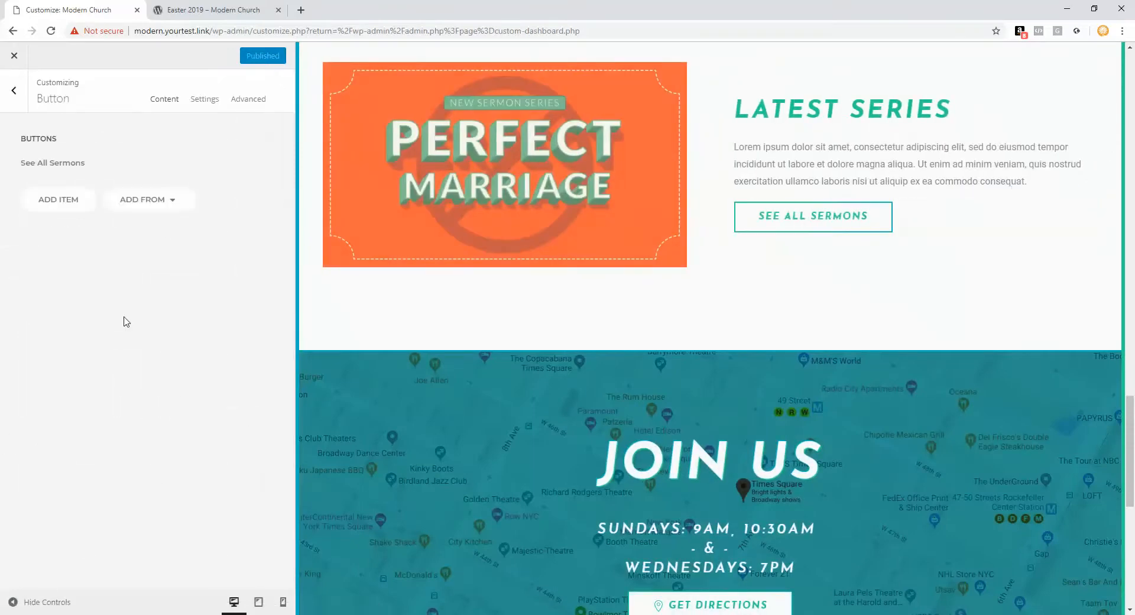
pyautogui.moveTo(105, 157); pyautogui.dragTo(55, 159)
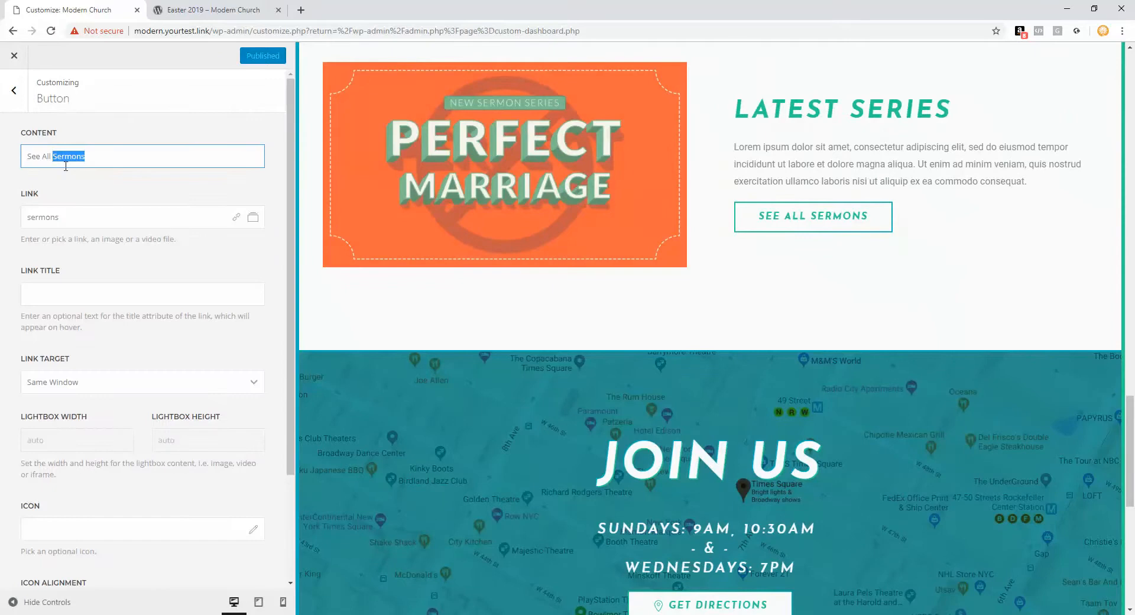
pyautogui.write('MEssag')
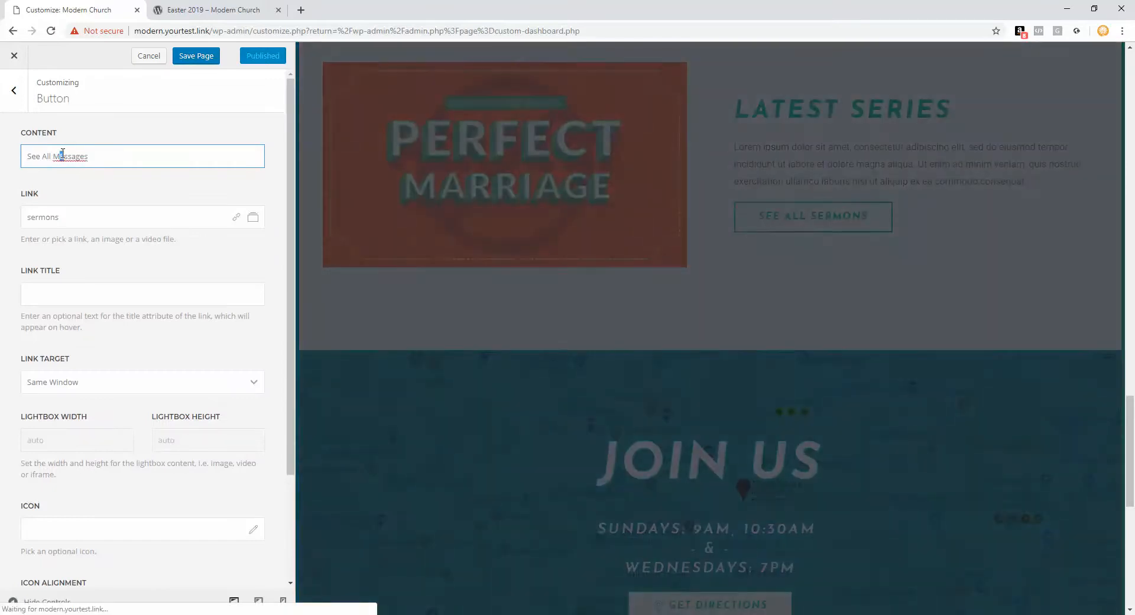
pyautogui.click(62, 155)
pyautogui.press('BackSpace')
pyautogui.write('e')
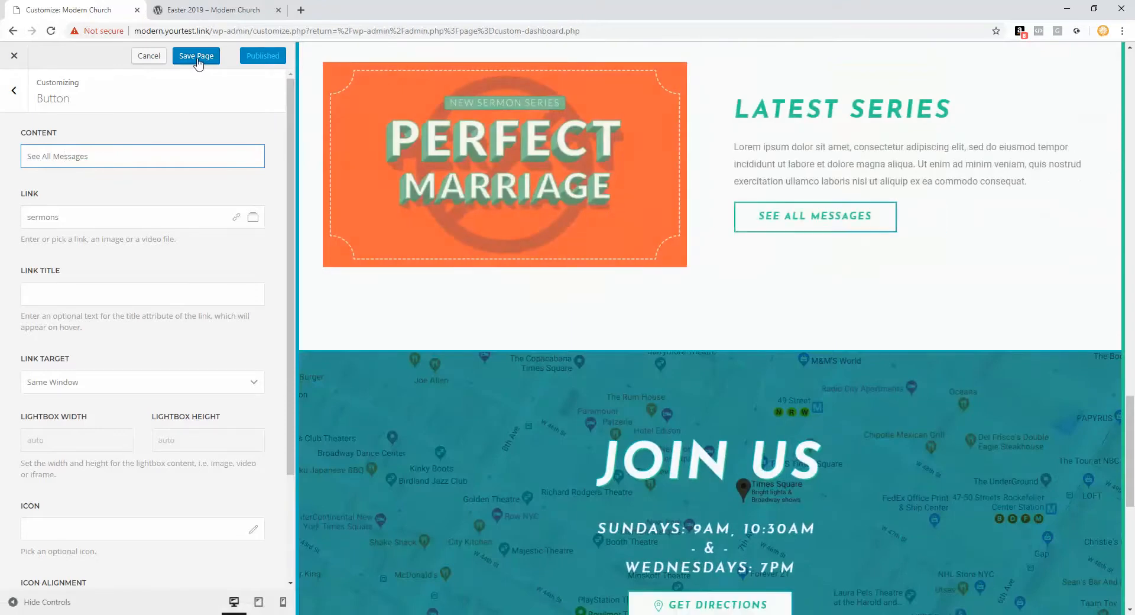
pyautogui.click(197, 56)
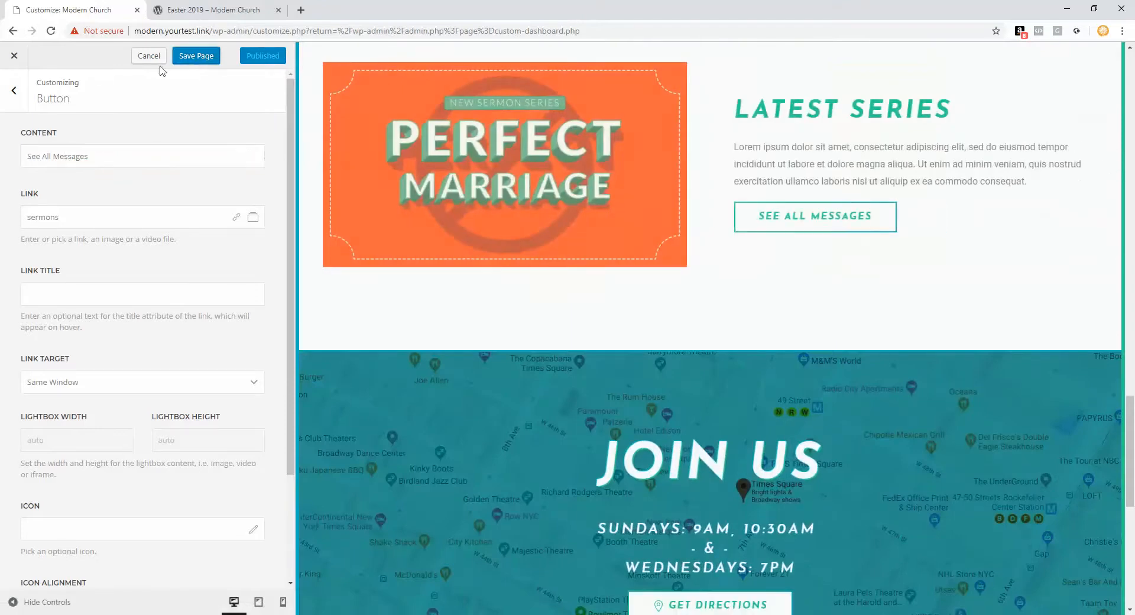
# Step: Put the cursor in the Link field of the Service Times Get Directions button
pyautogui.click(13, 90)
pyautogui.scroll(-3, 506, 298)
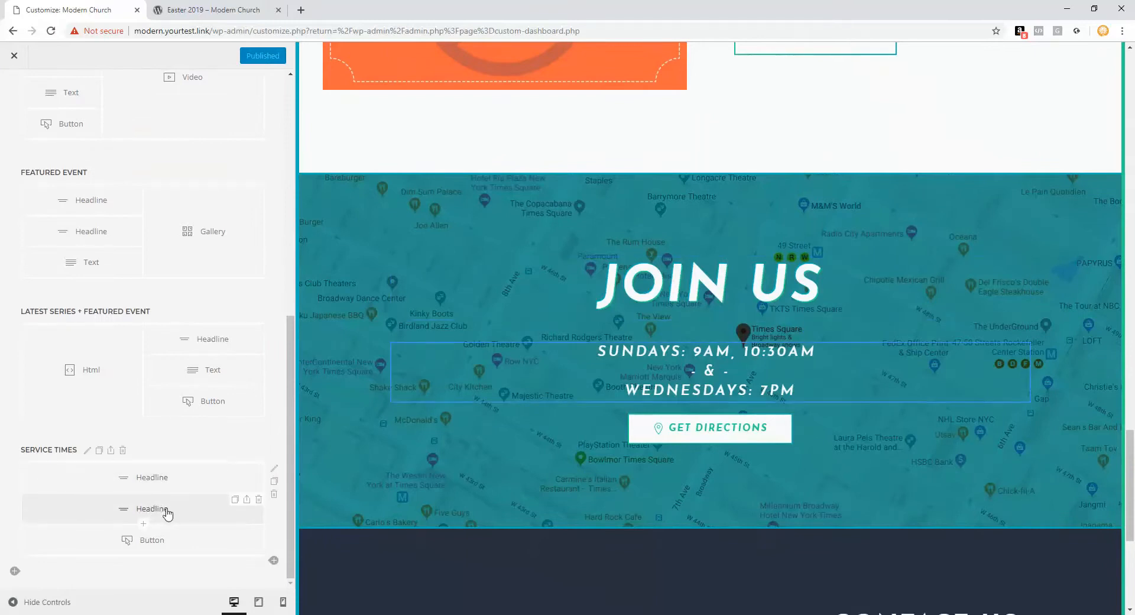
pyautogui.click(164, 541)
pyautogui.click(93, 162)
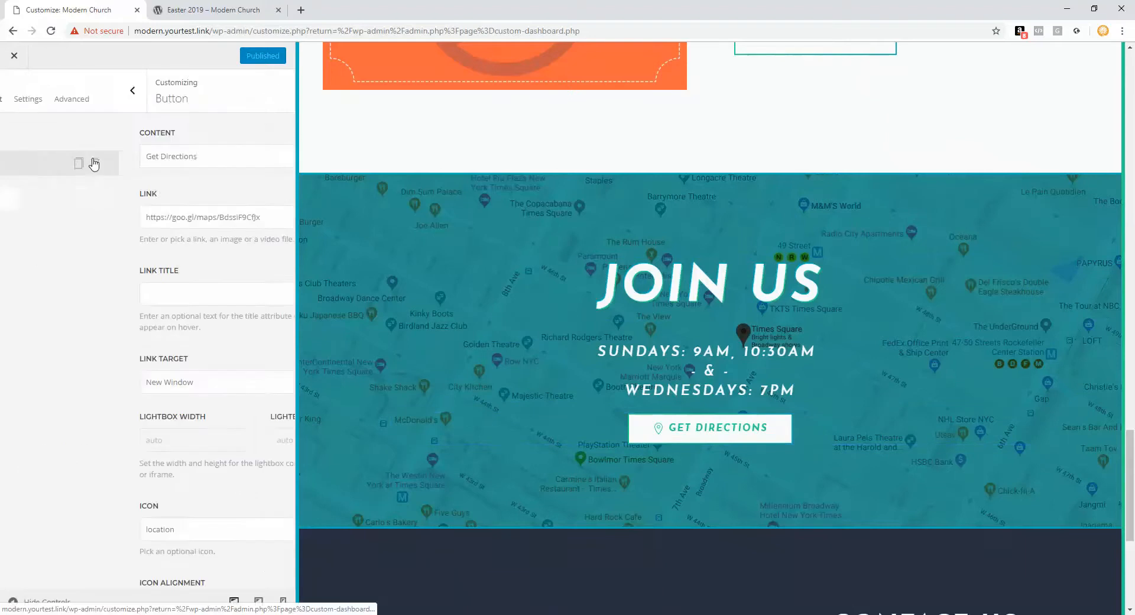
pyautogui.click(172, 216)
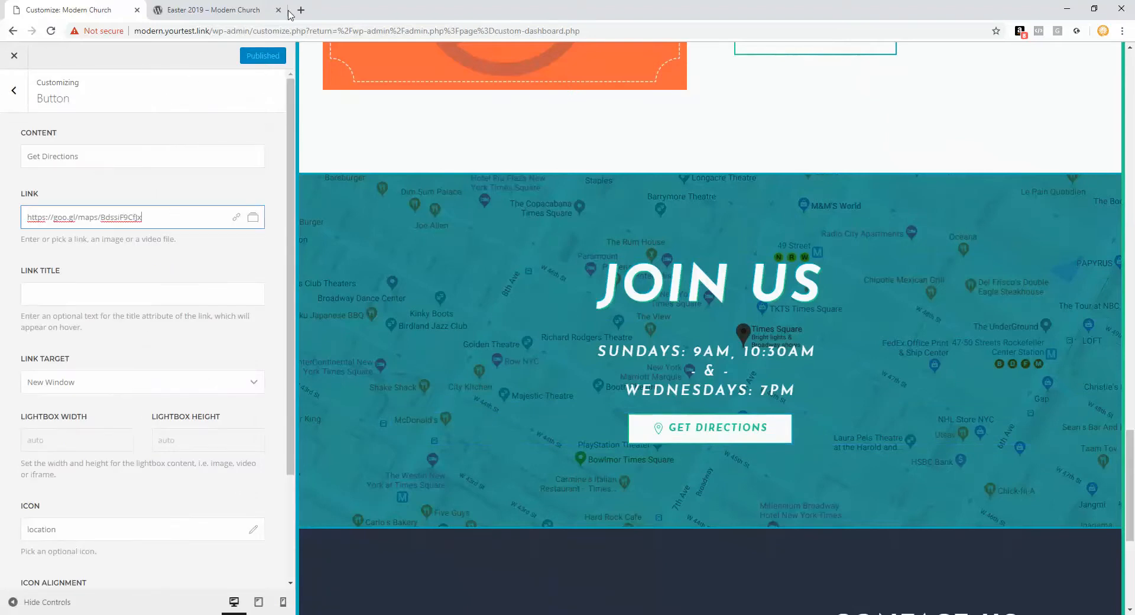
pyautogui.click(301, 11)
# Step: Search Google Maps for '2301 westknoll' and copy the place's short share link
pyautogui.write('maps')
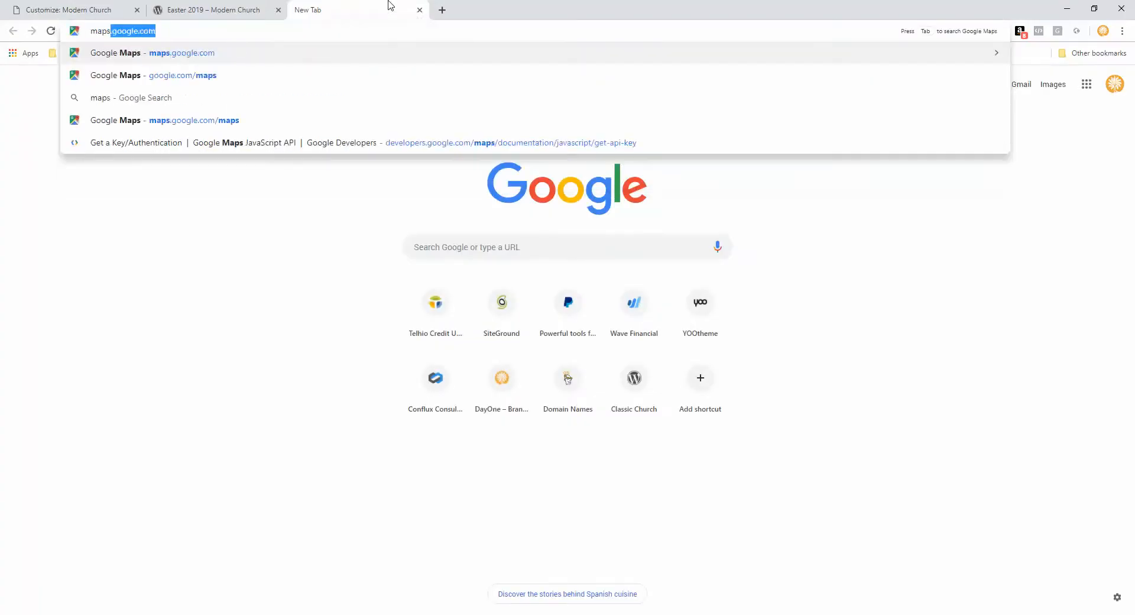
pyautogui.press('Return')
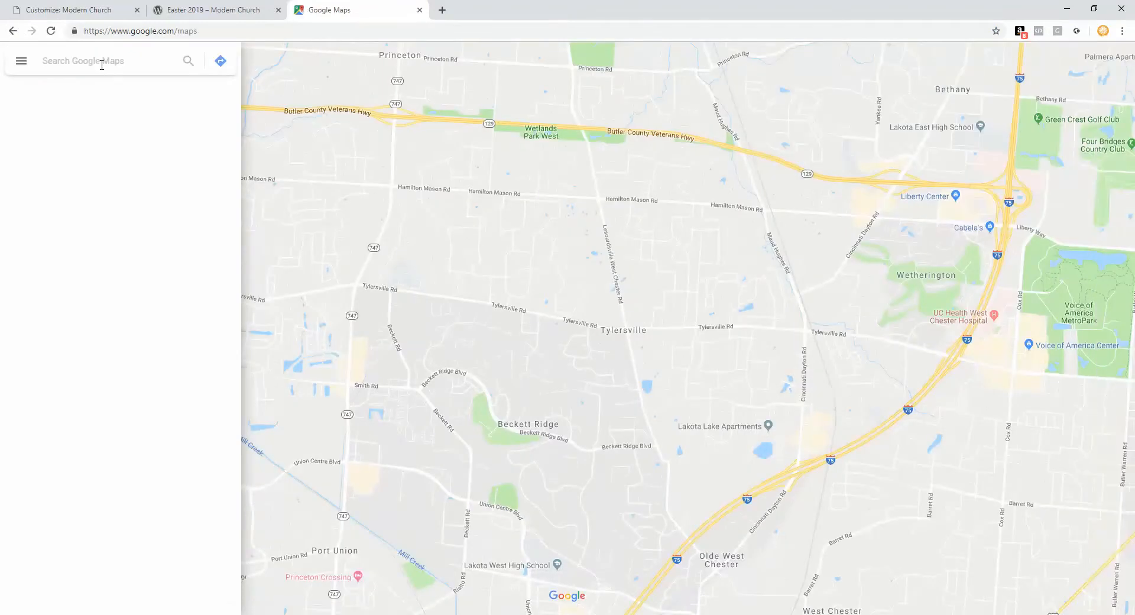
pyautogui.write('230')
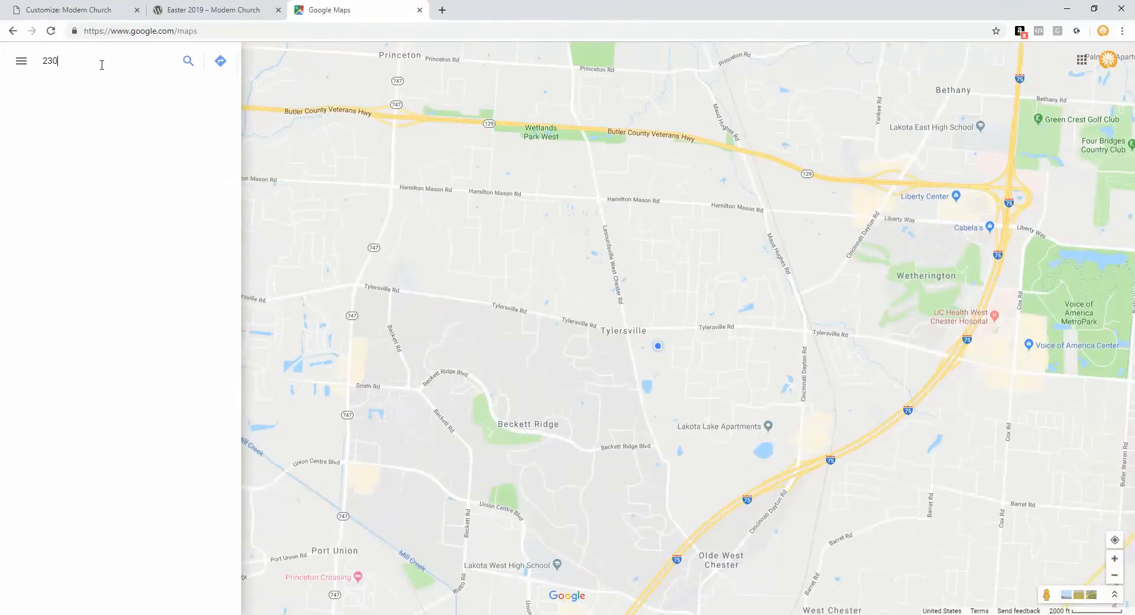
pyautogui.write('1 westknoll')
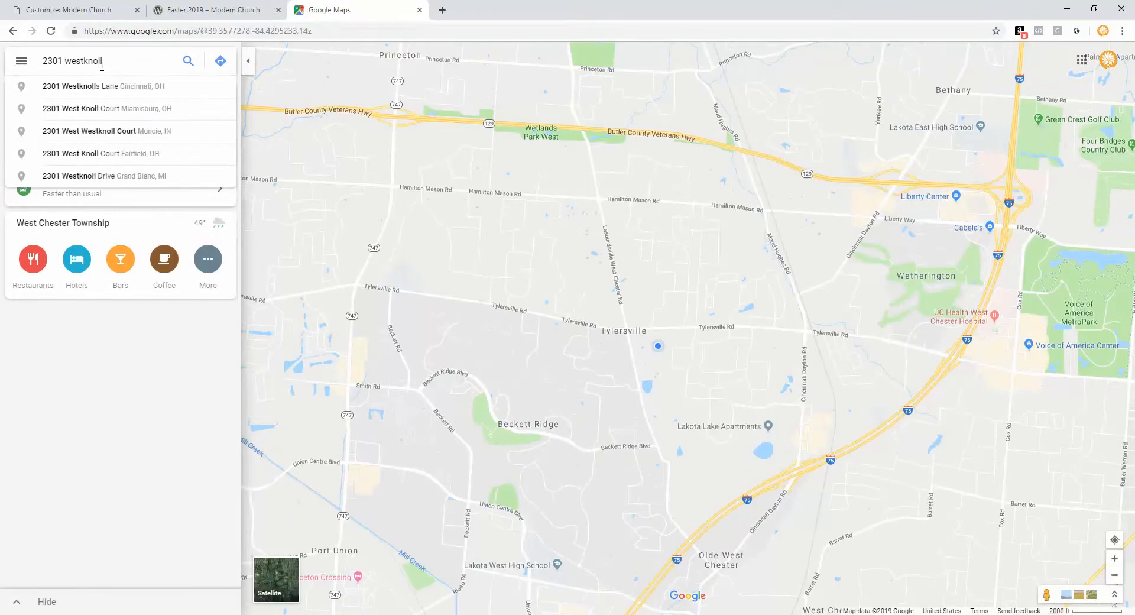
pyautogui.click(116, 109)
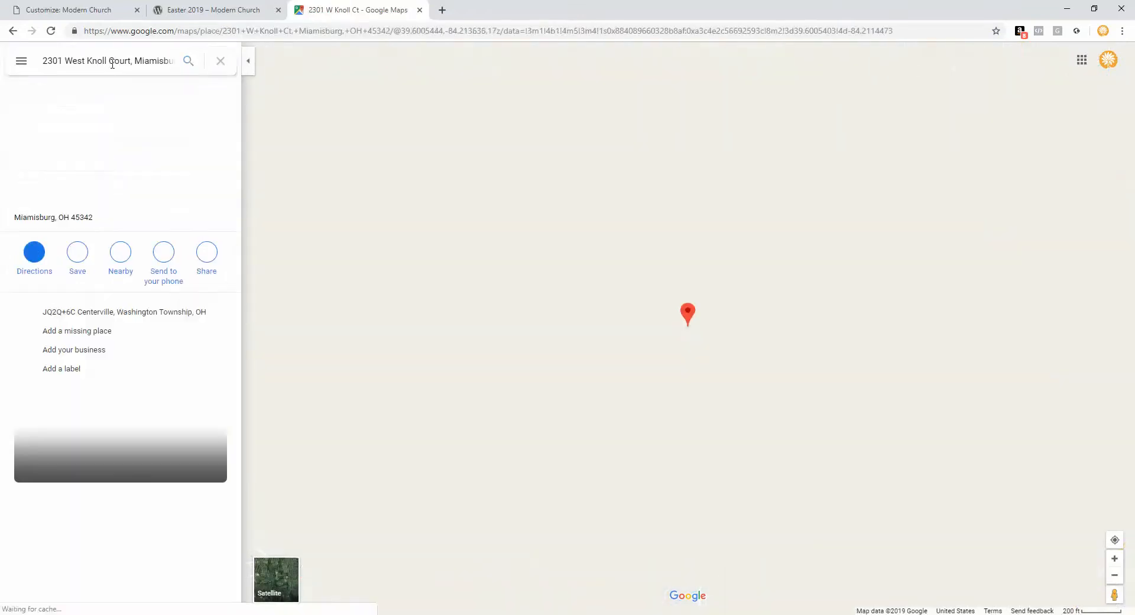
pyautogui.click(211, 253)
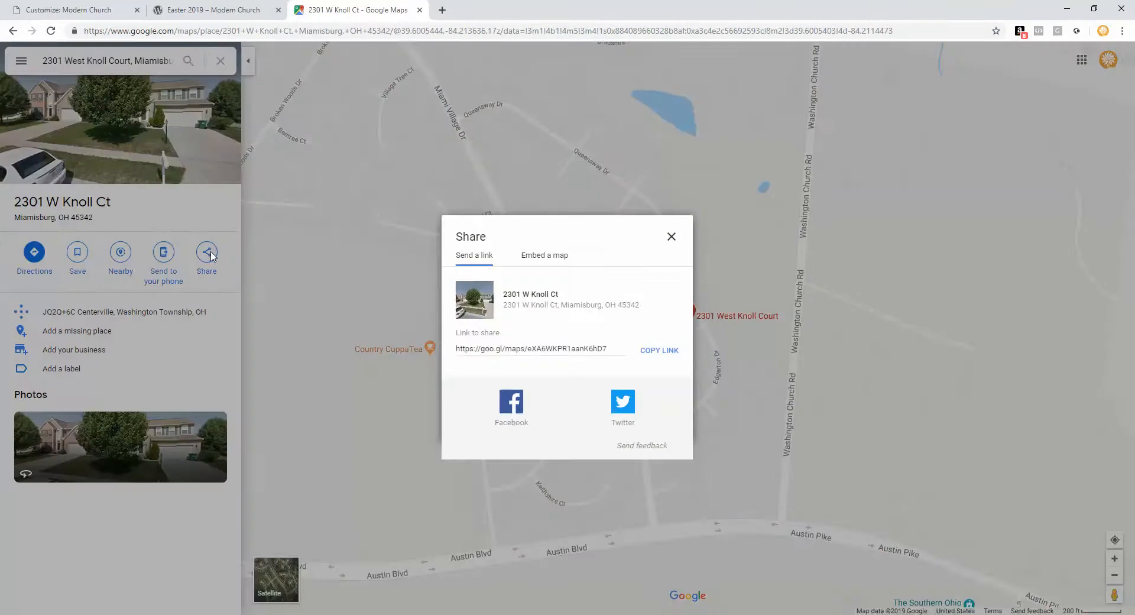
pyautogui.click(517, 351)
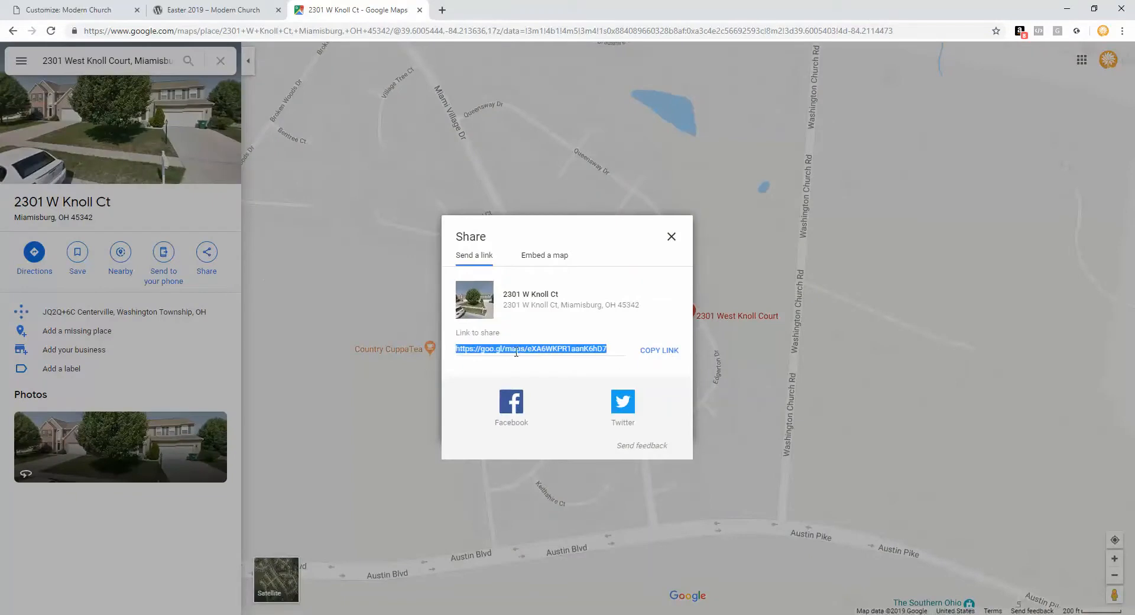
pyautogui.click(650, 351)
pyautogui.click(95, 9)
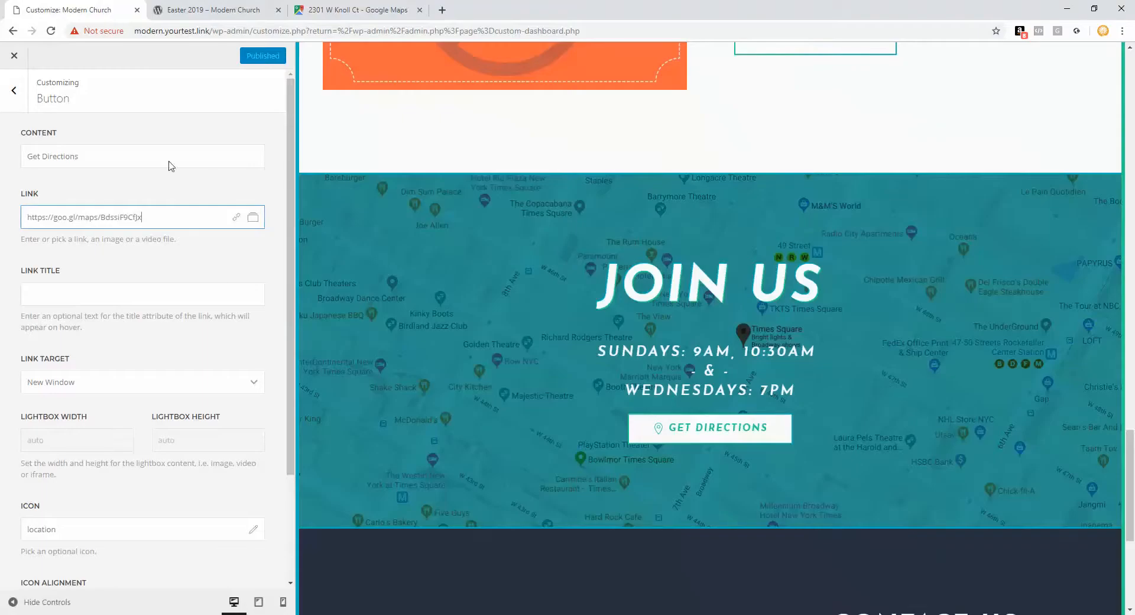
# Step: Replace the Get Directions link with the pasted Maps share link and return to the layout overview
pyautogui.moveTo(152, 217); pyautogui.dragTo(6, 220)
pyautogui.hotkey('ctrl', 'v')
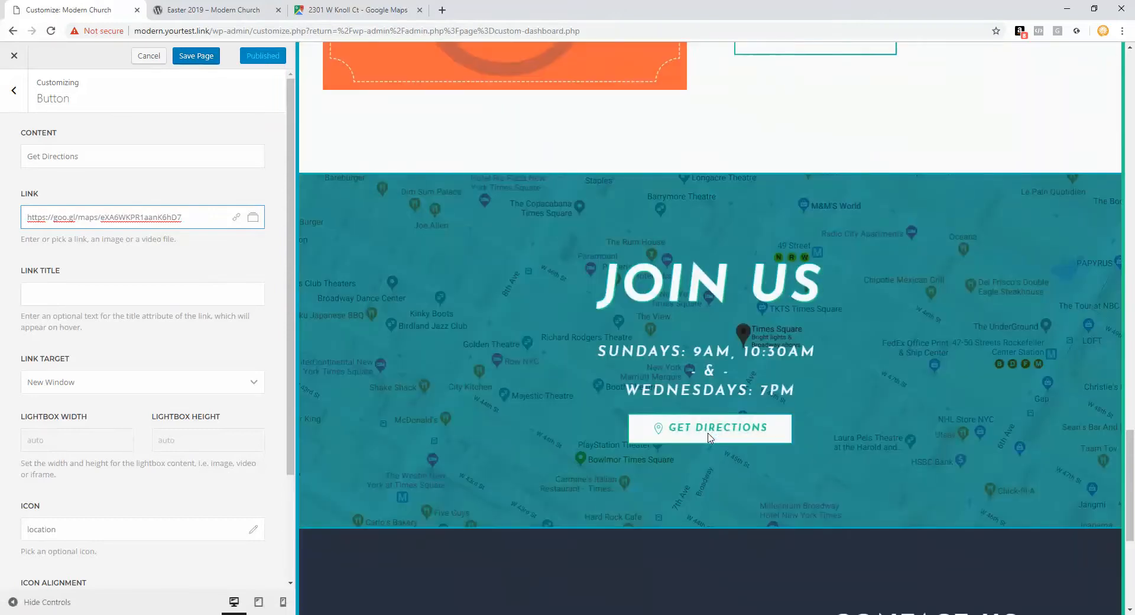
pyautogui.click(13, 92)
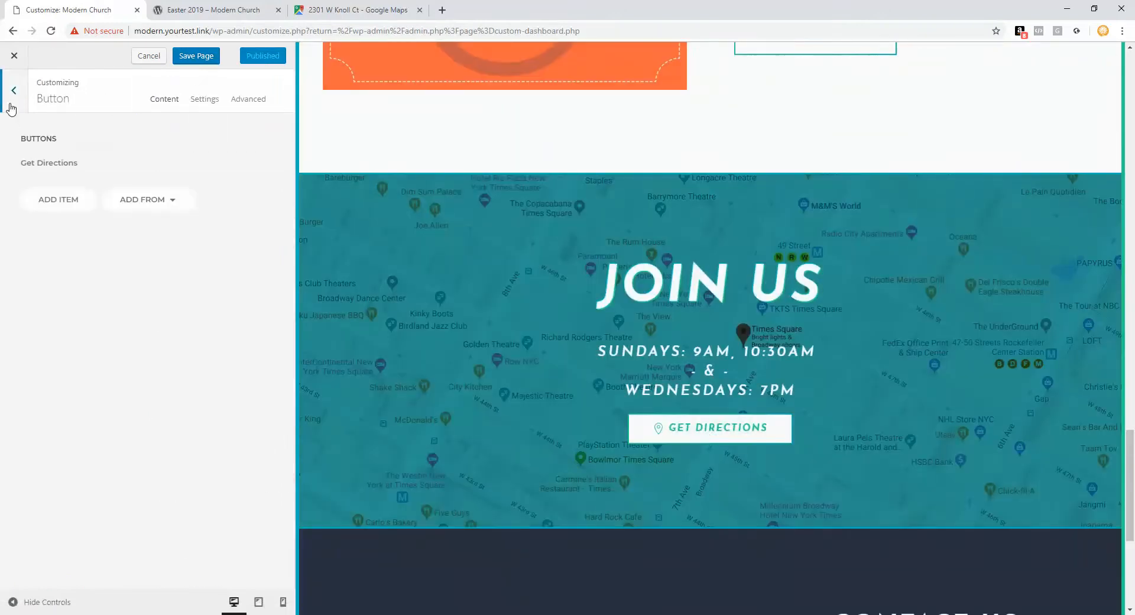
pyautogui.click(11, 107)
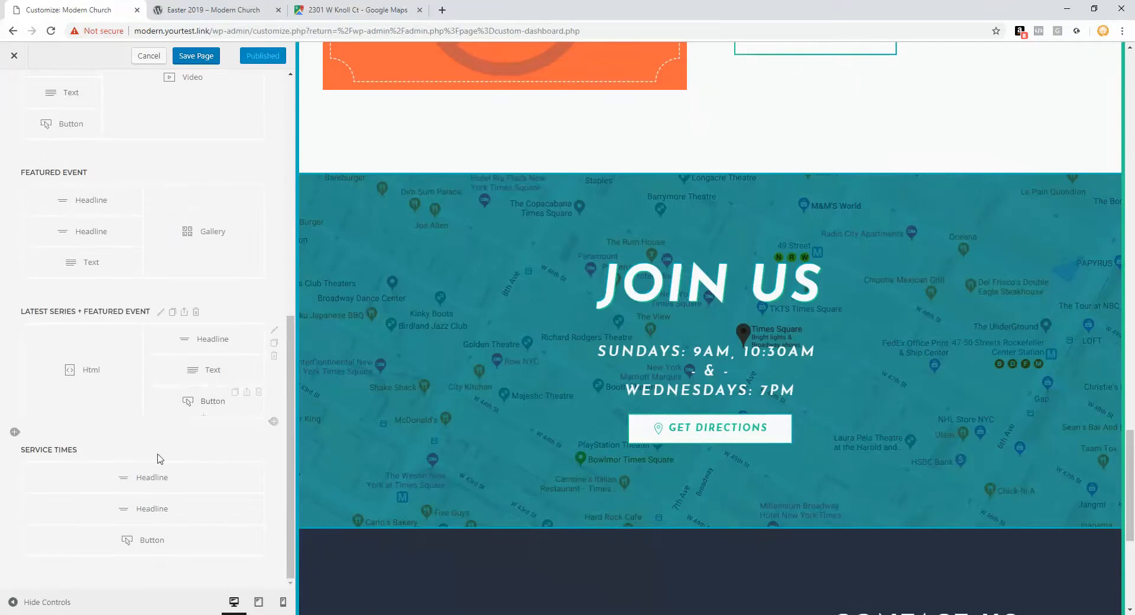
# Step: View the Service Times headline in Visual mode, then open the section settings showing its map.jpg background
pyautogui.click(152, 508)
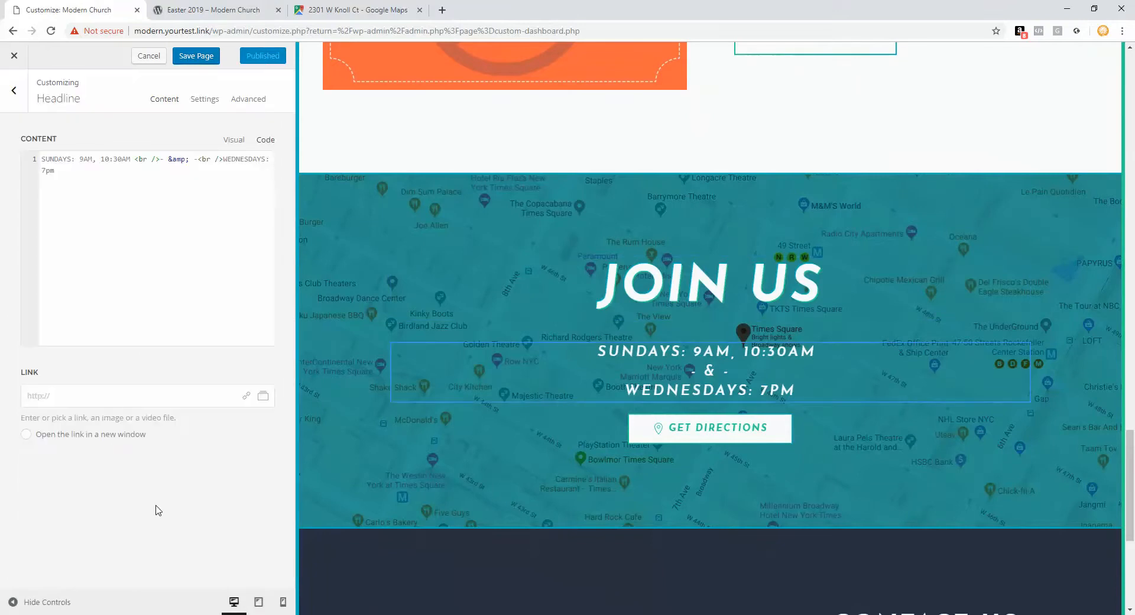
pyautogui.click(228, 142)
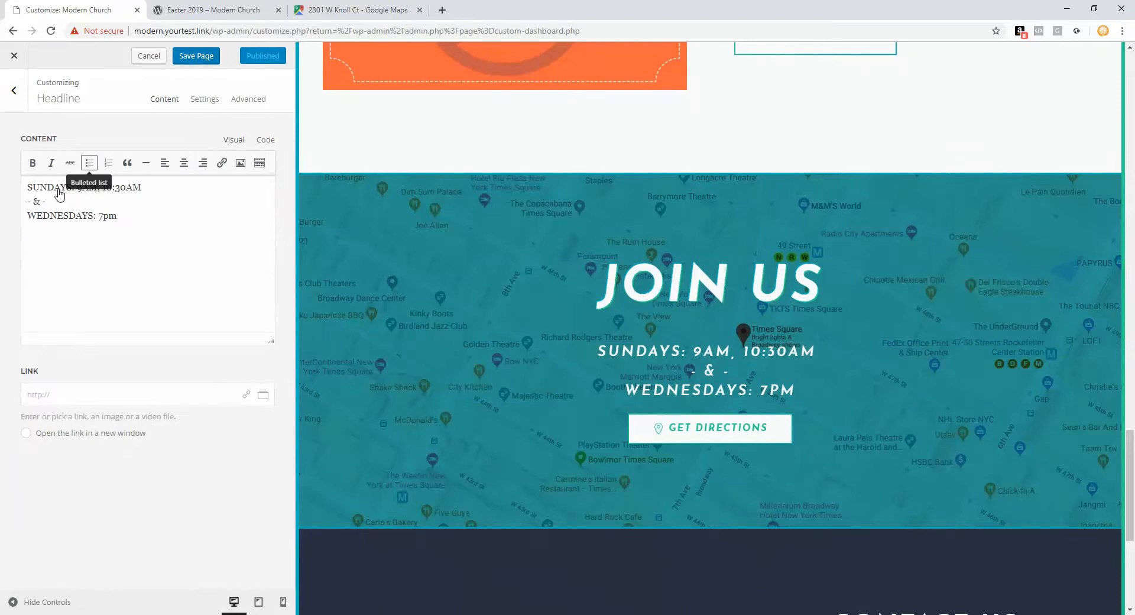
pyautogui.tripleClick(112, 189)
pyautogui.click(60, 202)
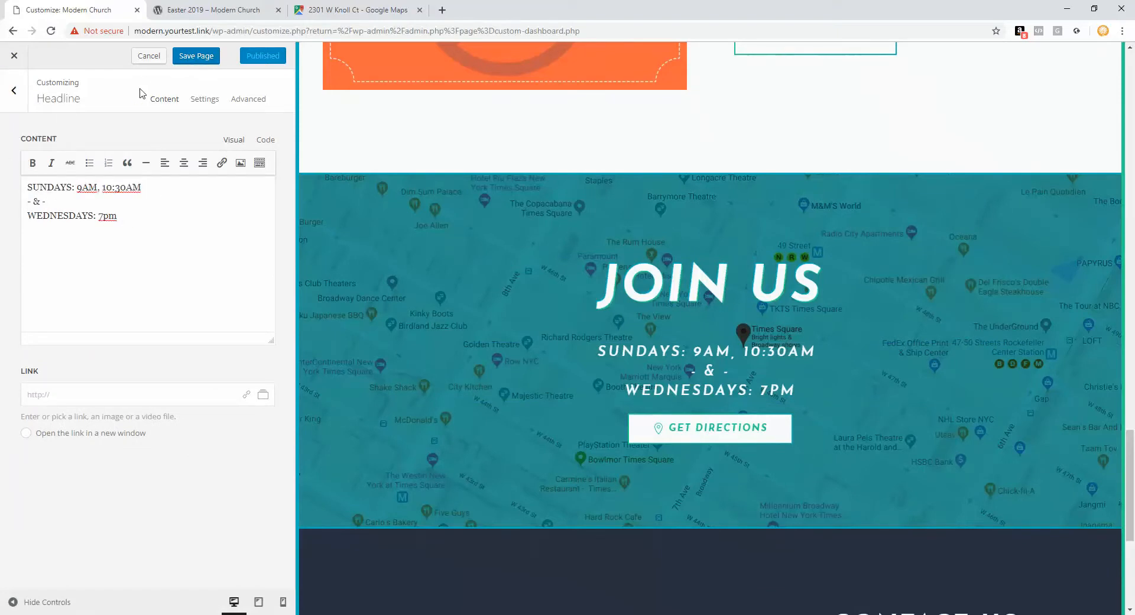
pyautogui.click(13, 91)
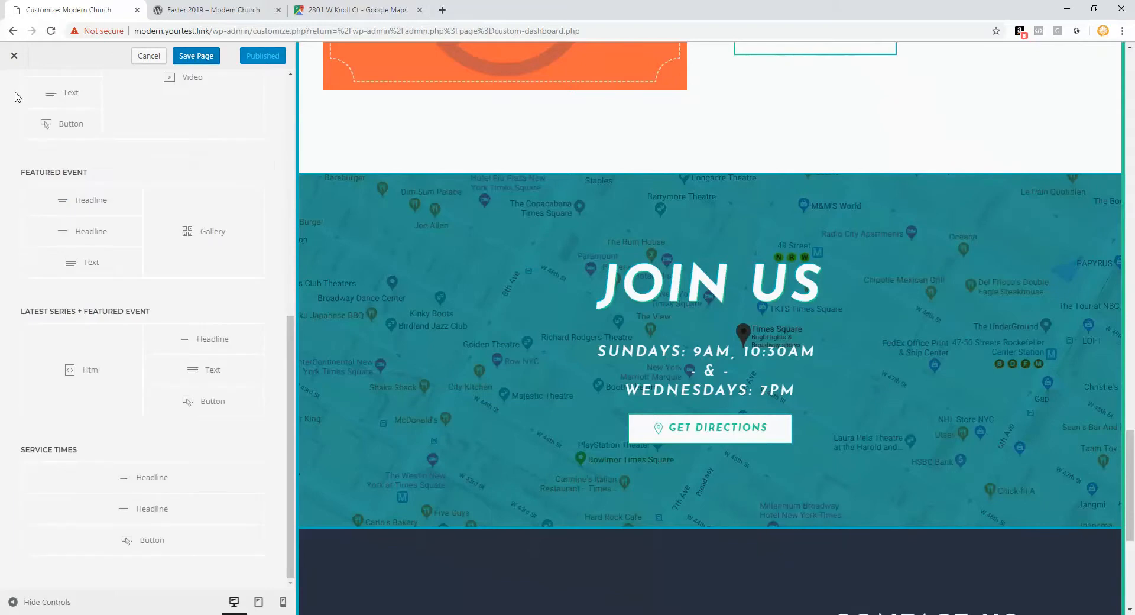
pyautogui.click(86, 456)
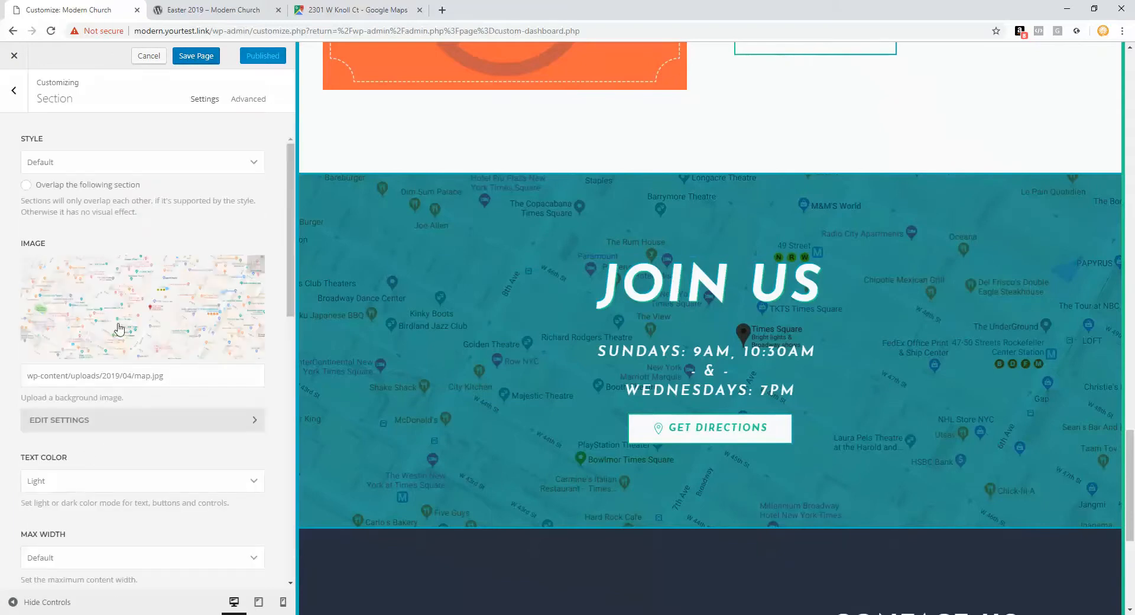
pyautogui.click(334, 10)
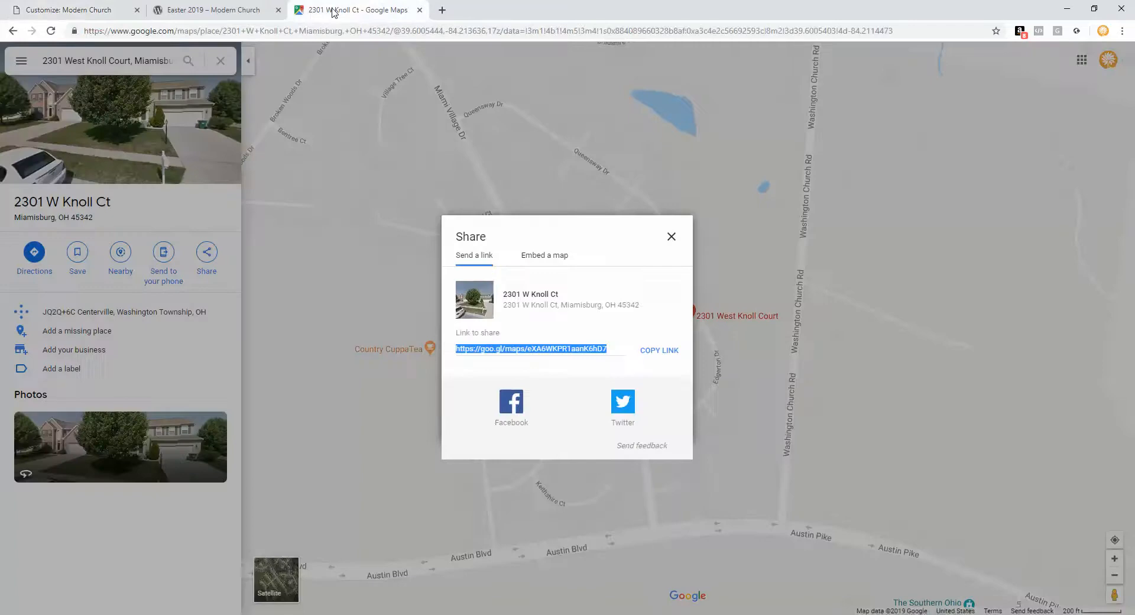
# Step: Close the Maps share dialog and collapse the place details panel, then go back to the customizer
pyautogui.click(671, 238)
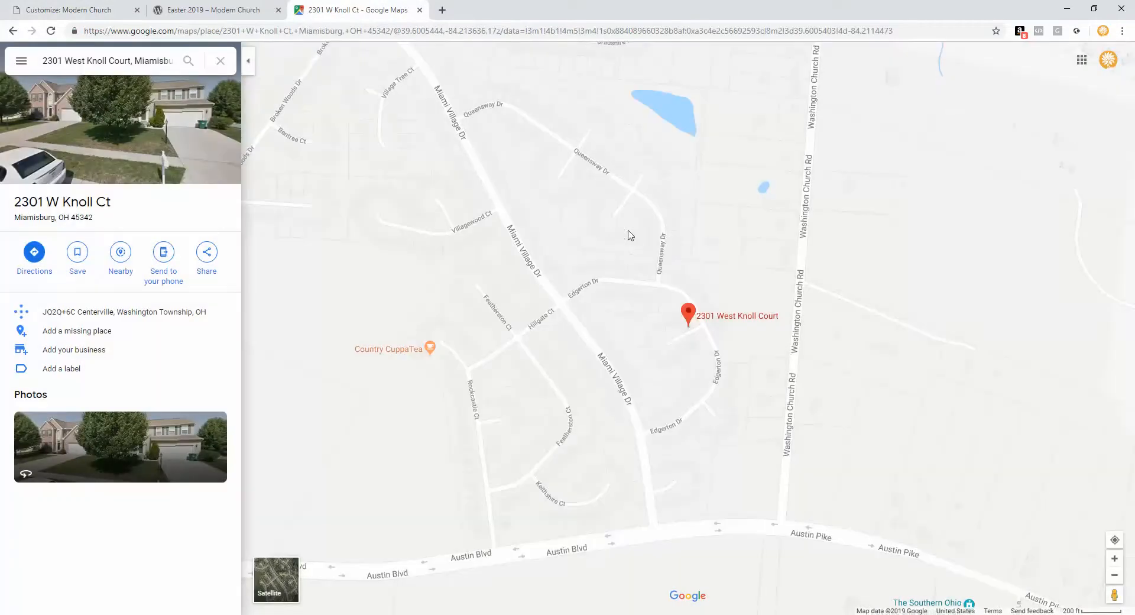
pyautogui.click(251, 65)
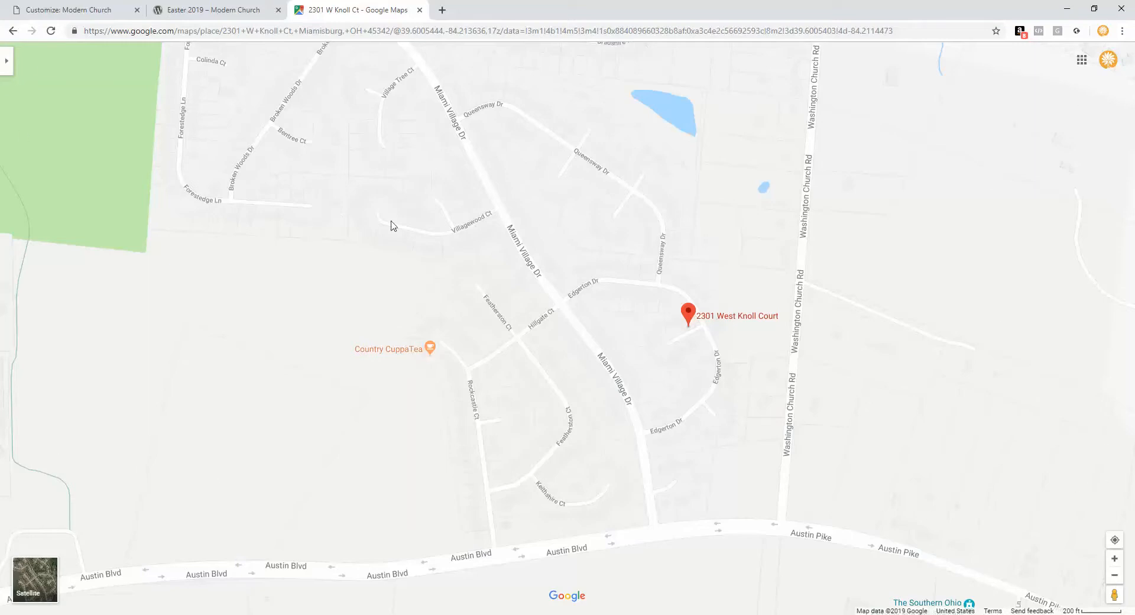
pyautogui.click(98, 11)
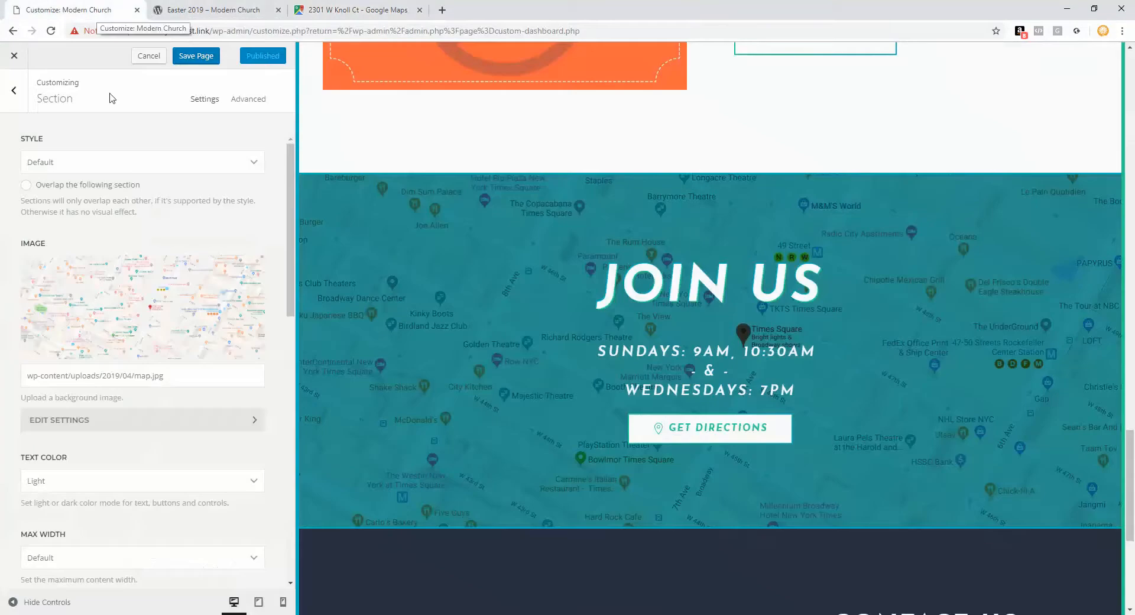
# Step: Check the map.jpg background in the image picker, close it unchanged, and leave the section settings
pyautogui.click(142, 293)
pyautogui.click(169, 180)
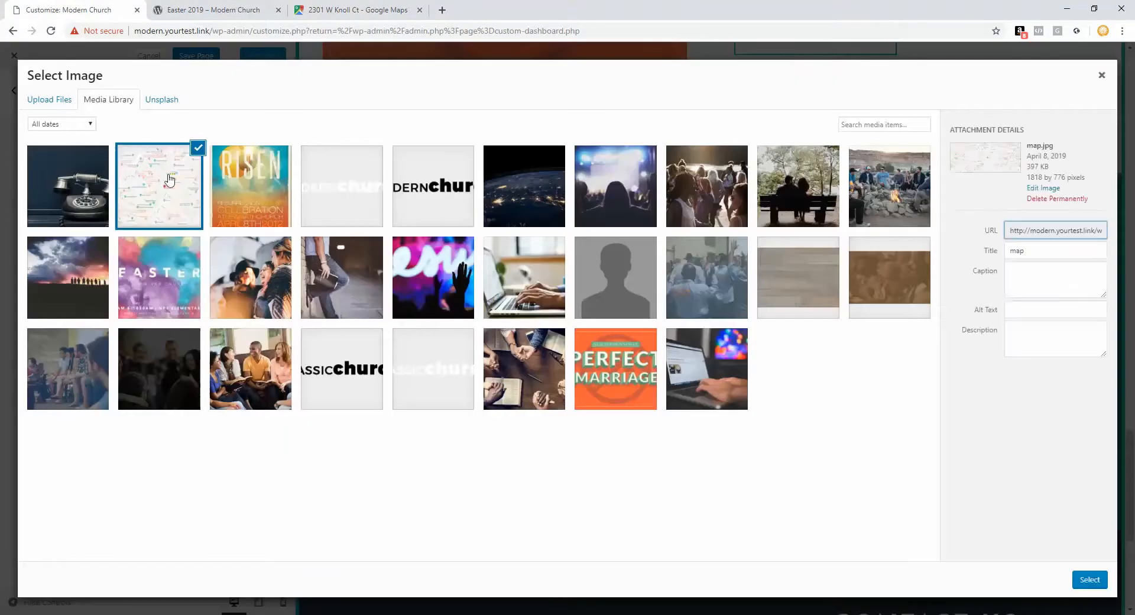
pyautogui.click(1101, 75)
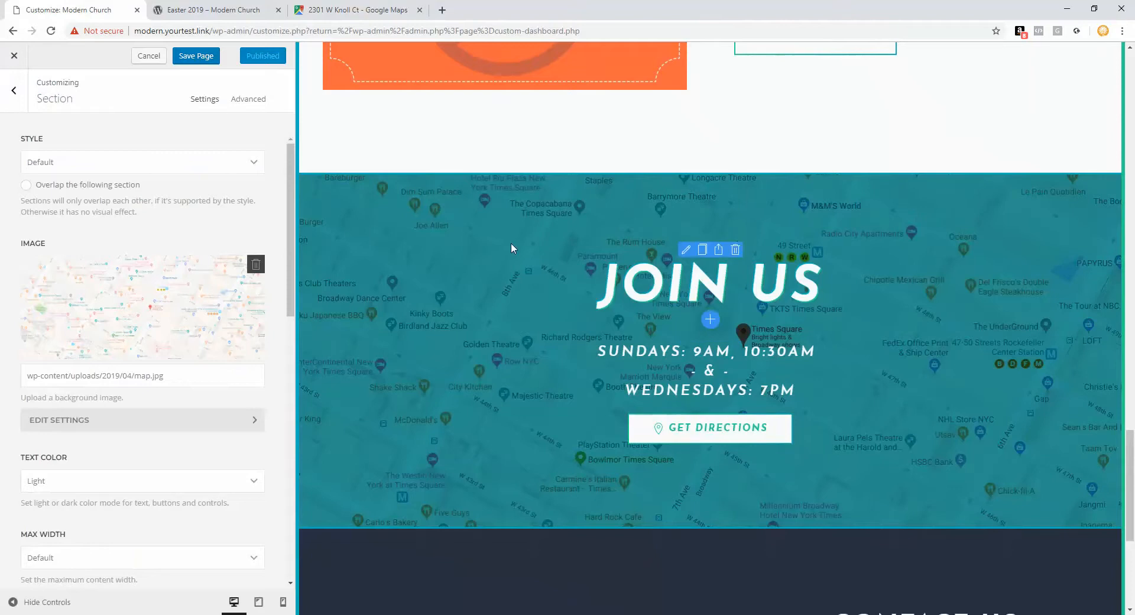
pyautogui.click(16, 99)
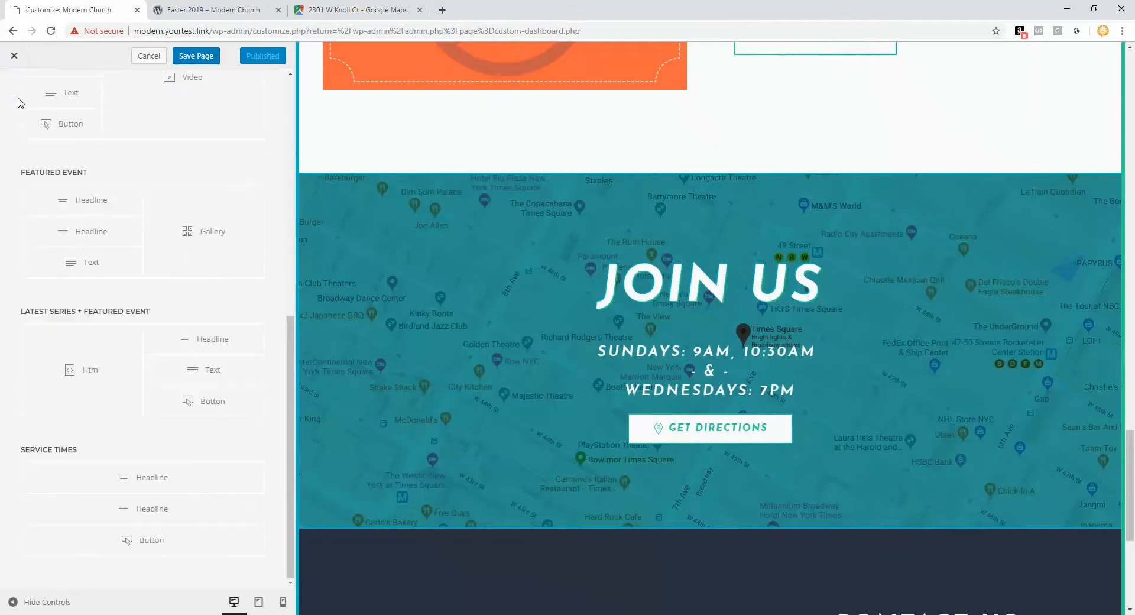
# Step: Cancel out of the page builder and open the Footer layout under Layout
pyautogui.scroll(-5, 408, 303)
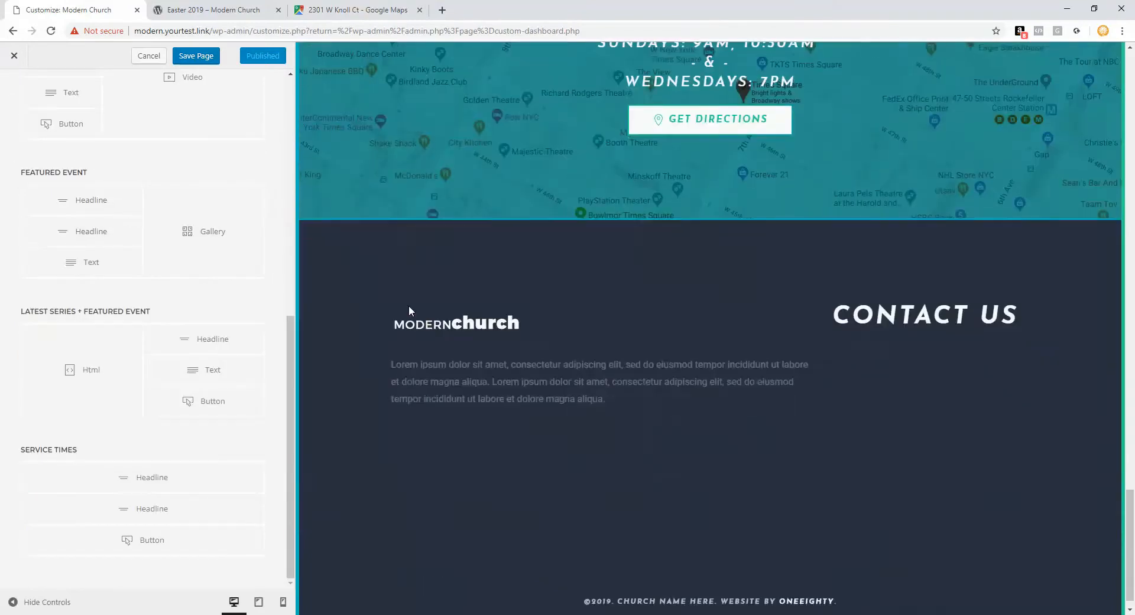
pyautogui.scroll(8, 152, 241)
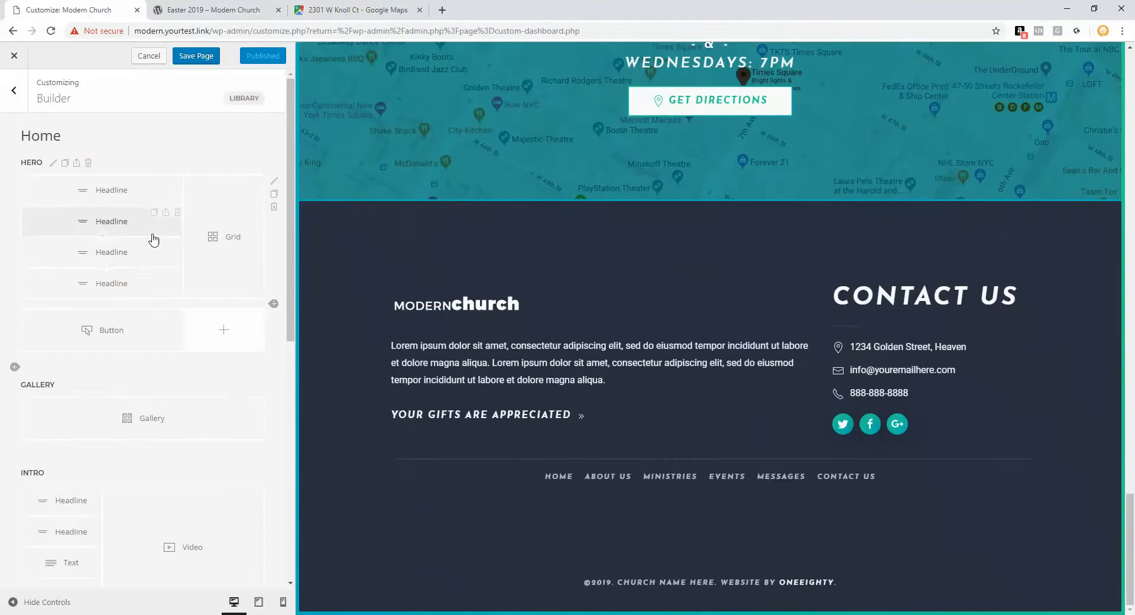
pyautogui.click(151, 58)
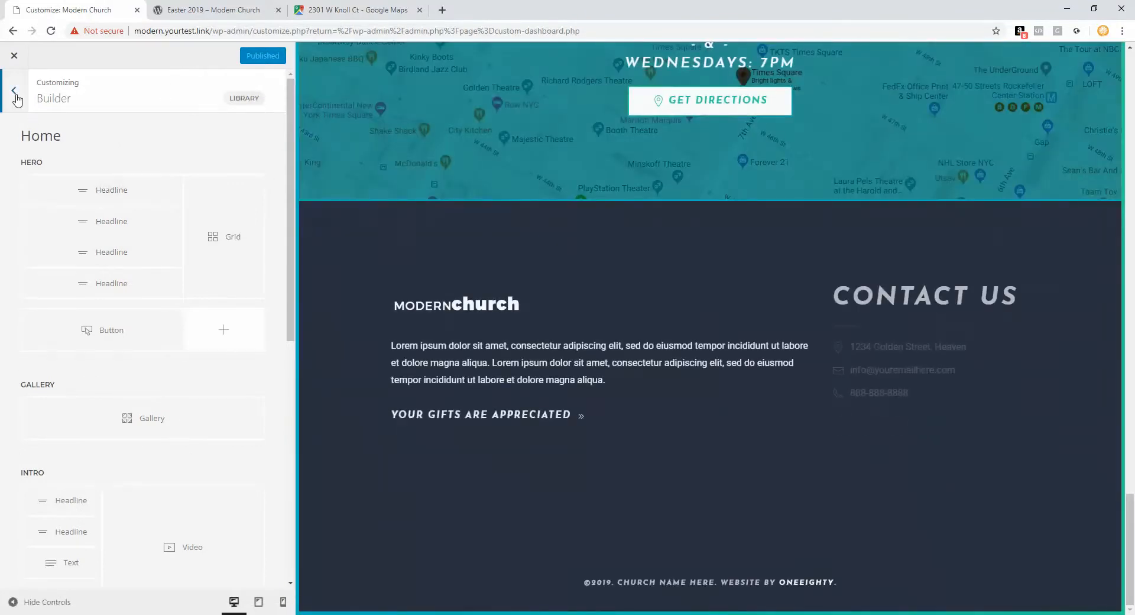
pyautogui.click(15, 93)
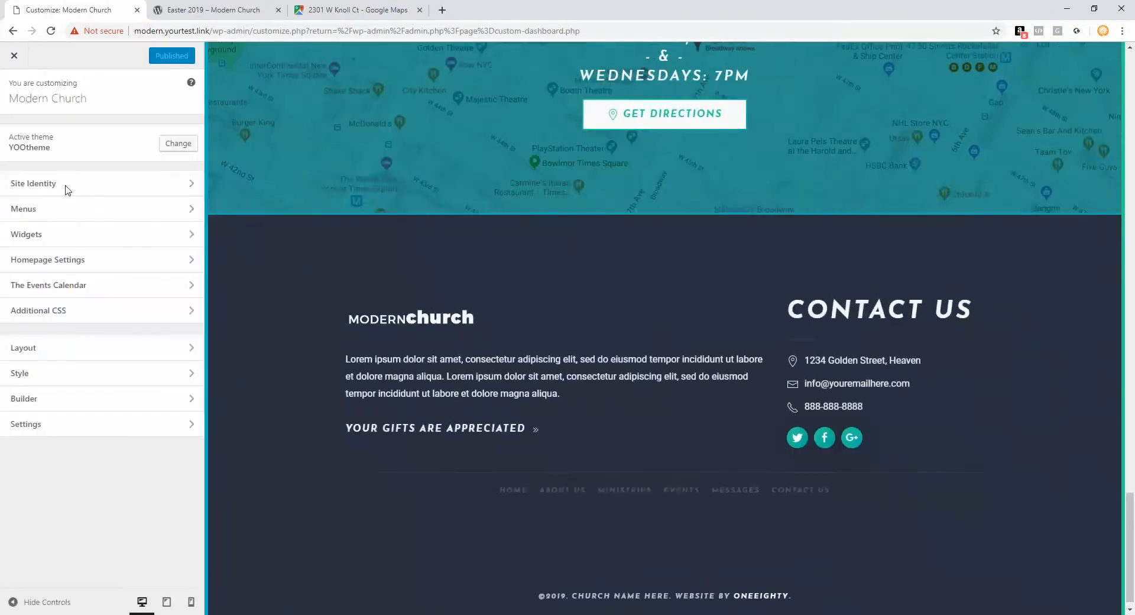
pyautogui.click(76, 355)
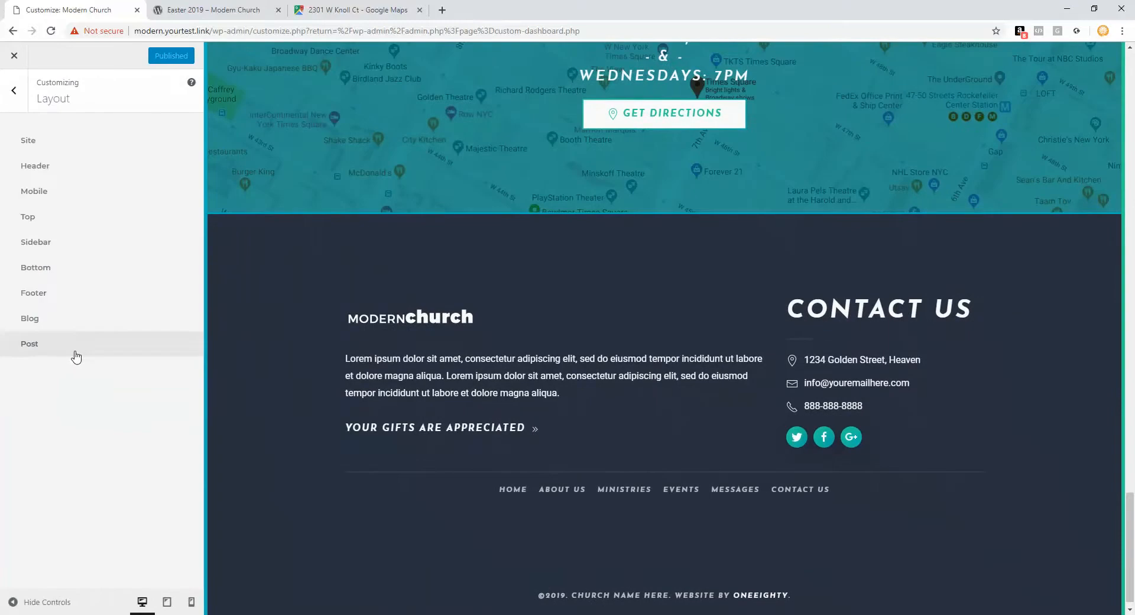
pyautogui.click(56, 298)
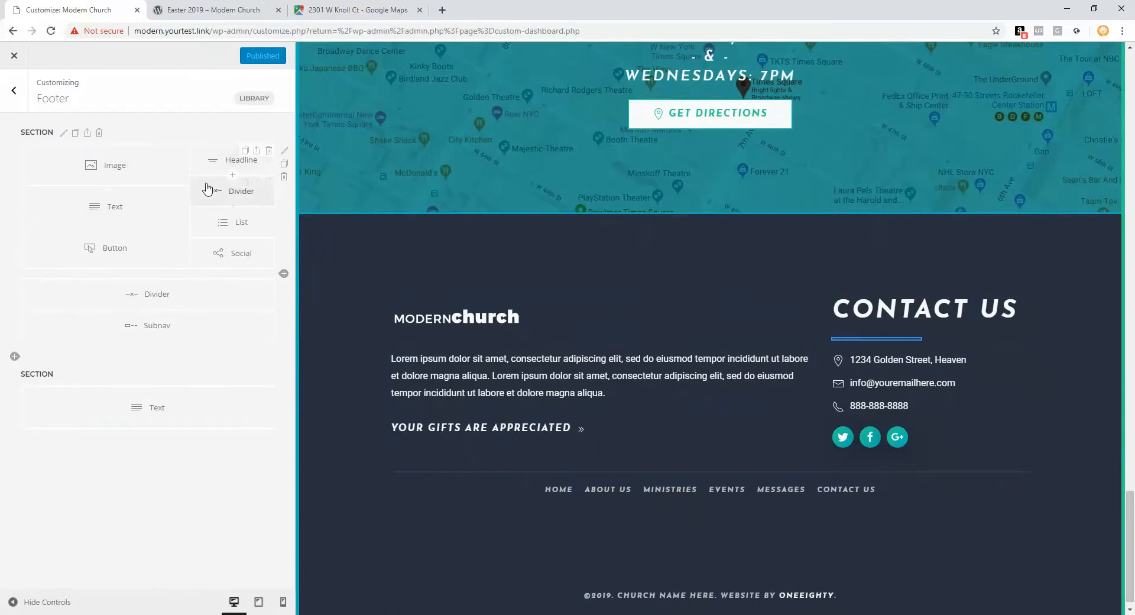
# Step: In the footer List's first item, replace the street address with placeholder text in Code view
pyautogui.click(205, 224)
pyautogui.click(180, 175)
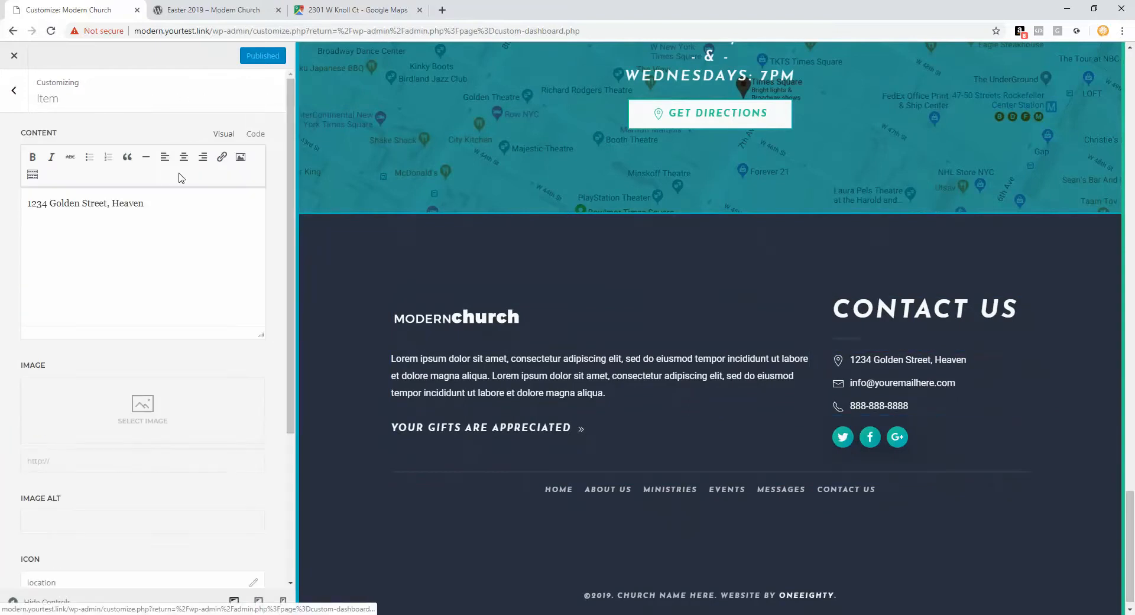
pyautogui.click(255, 134)
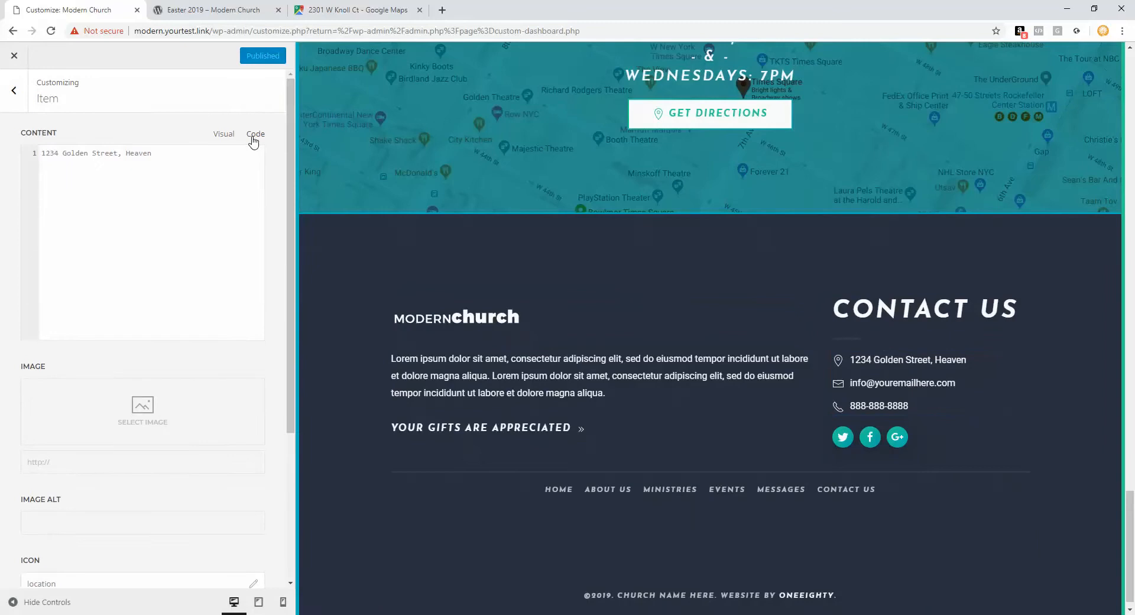
pyautogui.moveTo(189, 159); pyautogui.dragTo(24, 161)
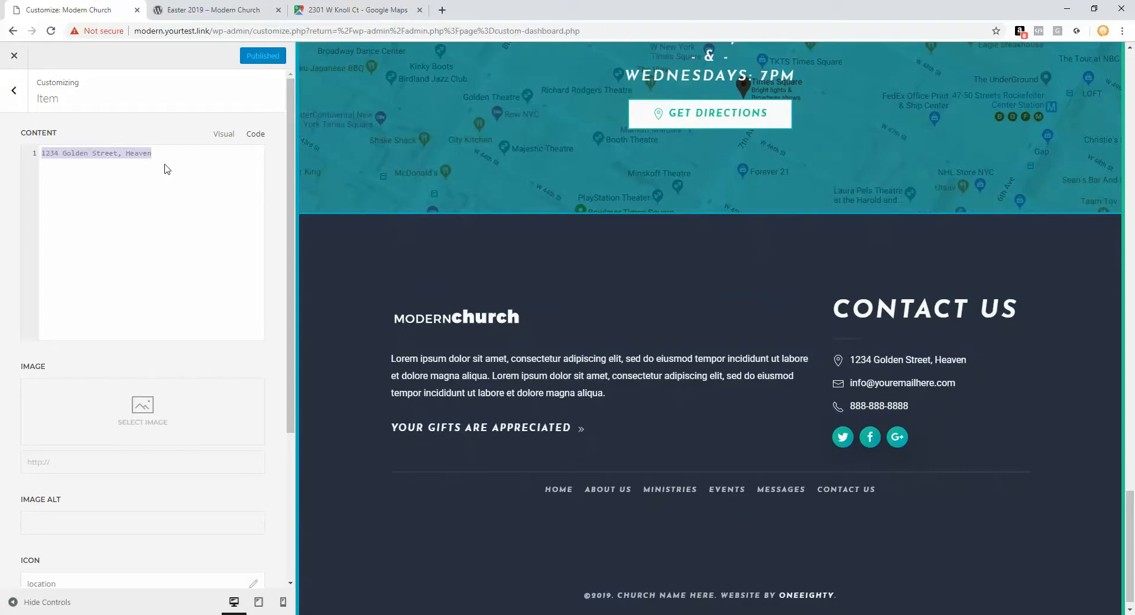
pyautogui.write('jdnklsvjn')
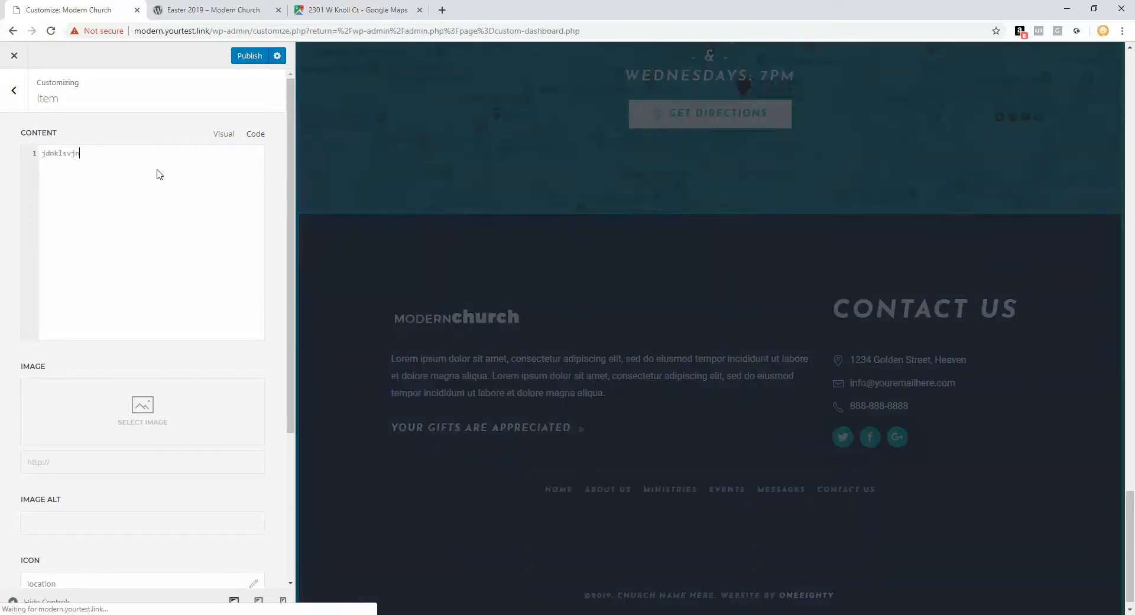
pyautogui.scroll(-4, 150, 183)
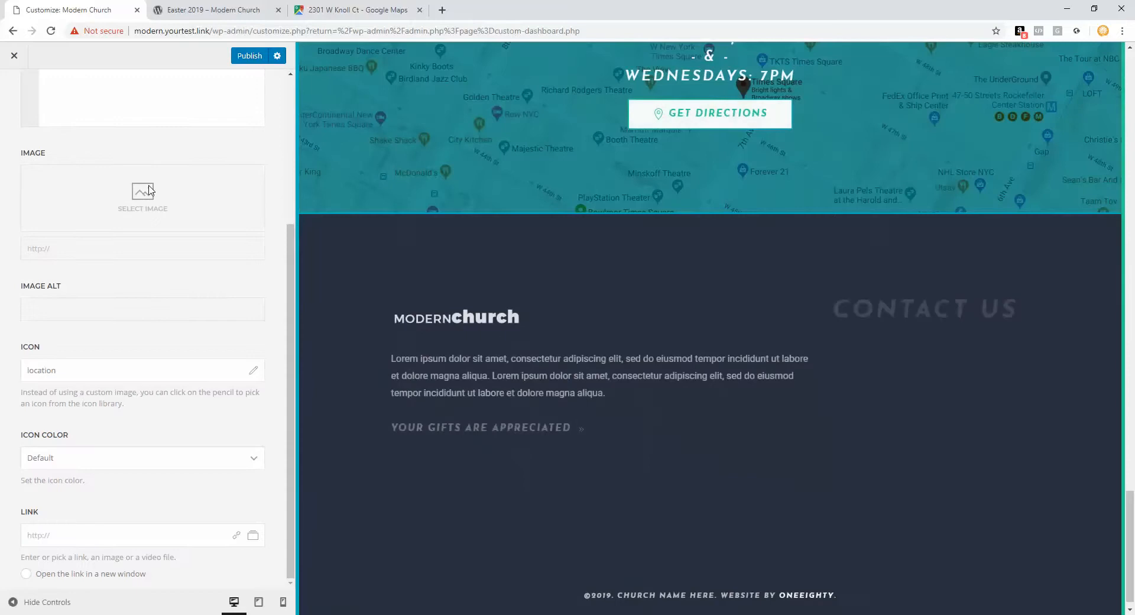
pyautogui.click(61, 539)
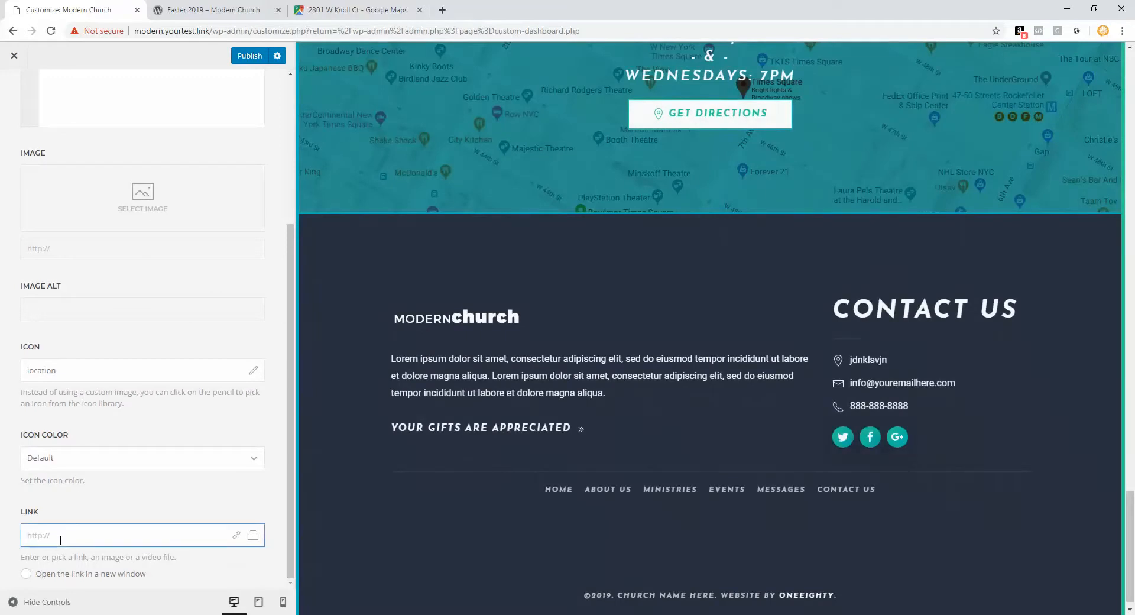
# Step: Copy the address's short share link from Google Maps
pyautogui.click(356, 9)
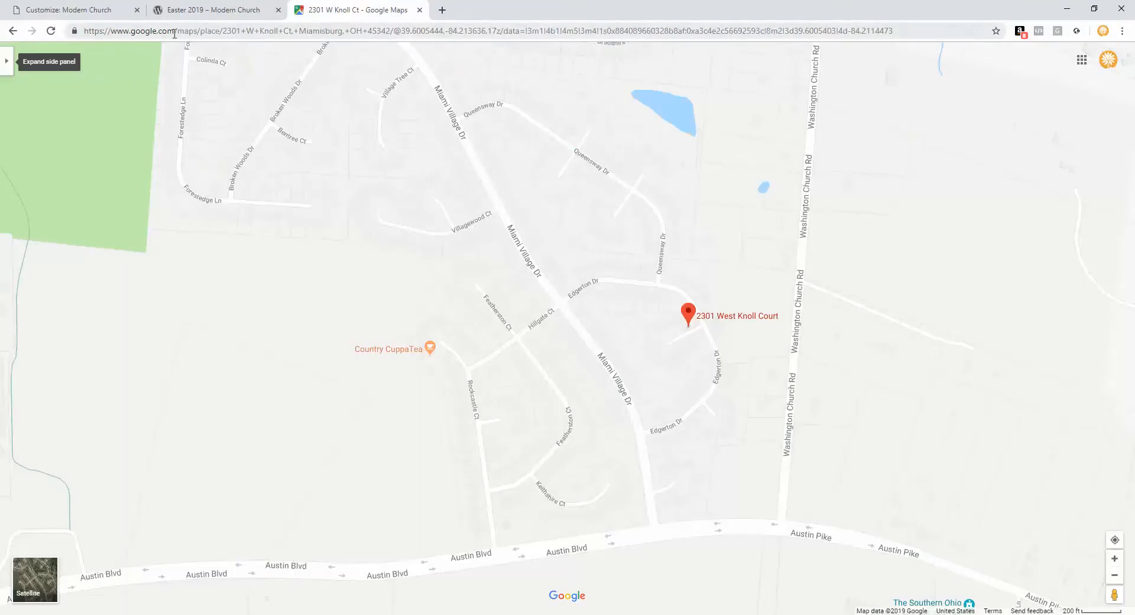
pyautogui.click(7, 61)
pyautogui.click(206, 253)
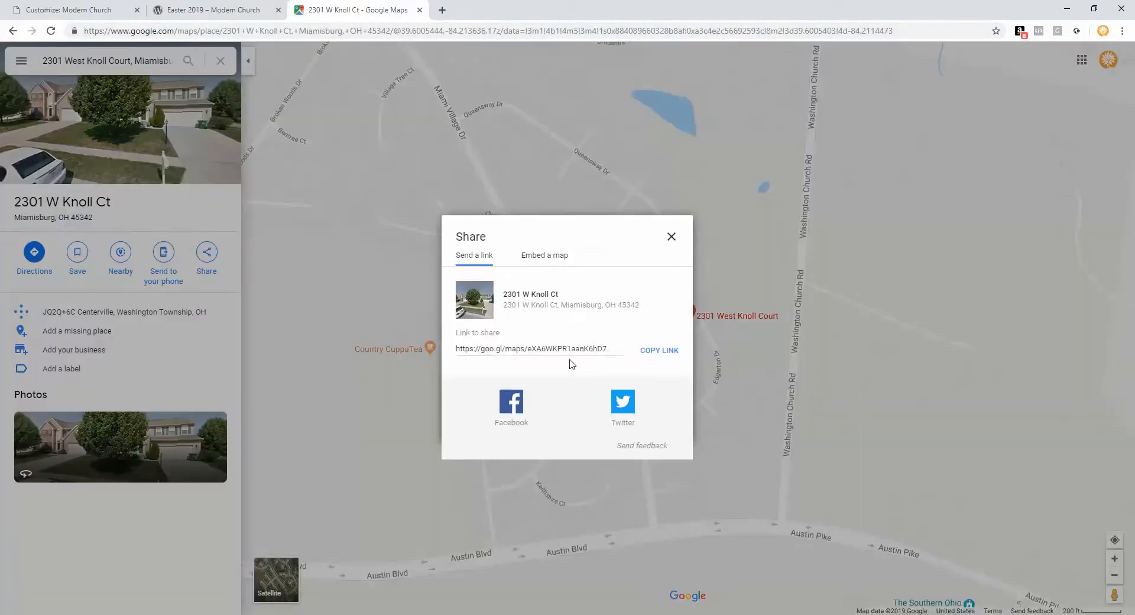
pyautogui.click(564, 349)
pyautogui.rightClick(562, 349)
pyautogui.click(576, 355)
pyautogui.click(88, 9)
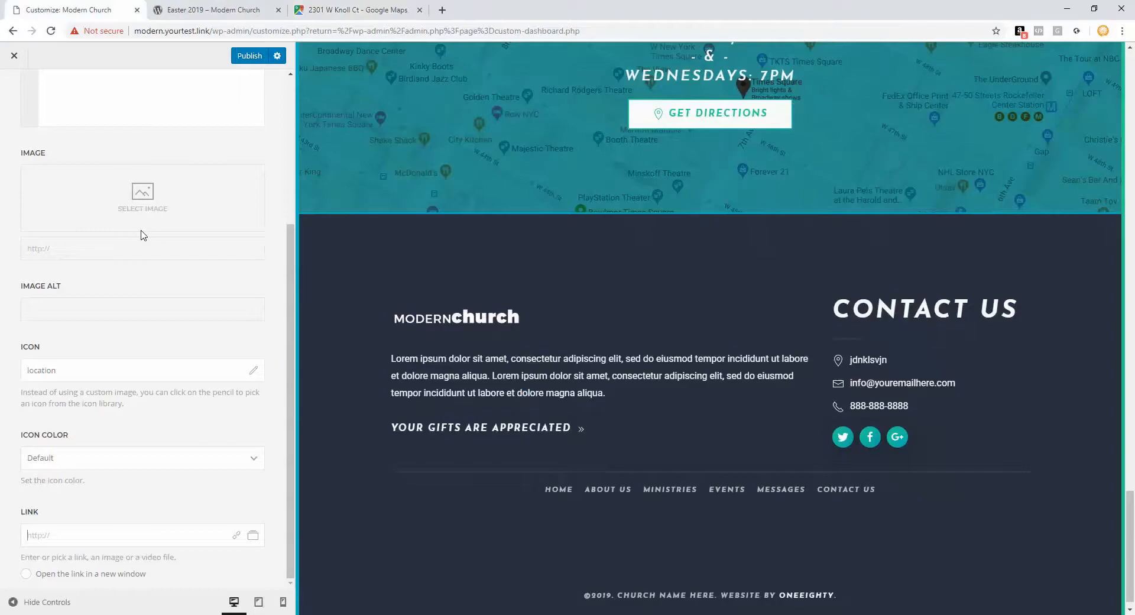
# Step: Paste the Google Maps share link as the address item's link
pyautogui.rightClick(79, 535)
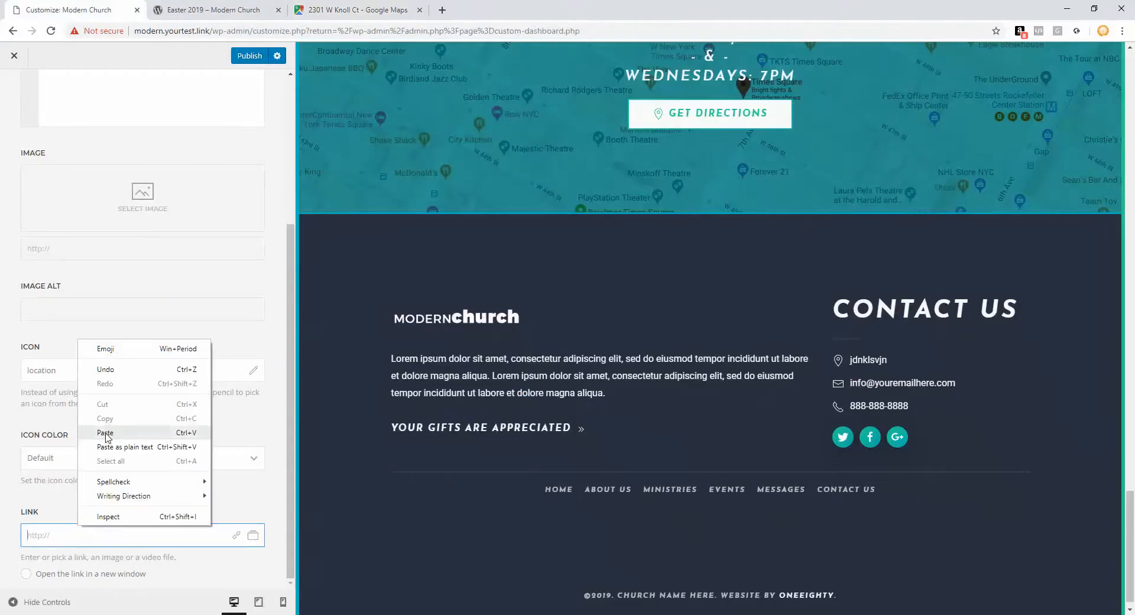
pyautogui.click(105, 432)
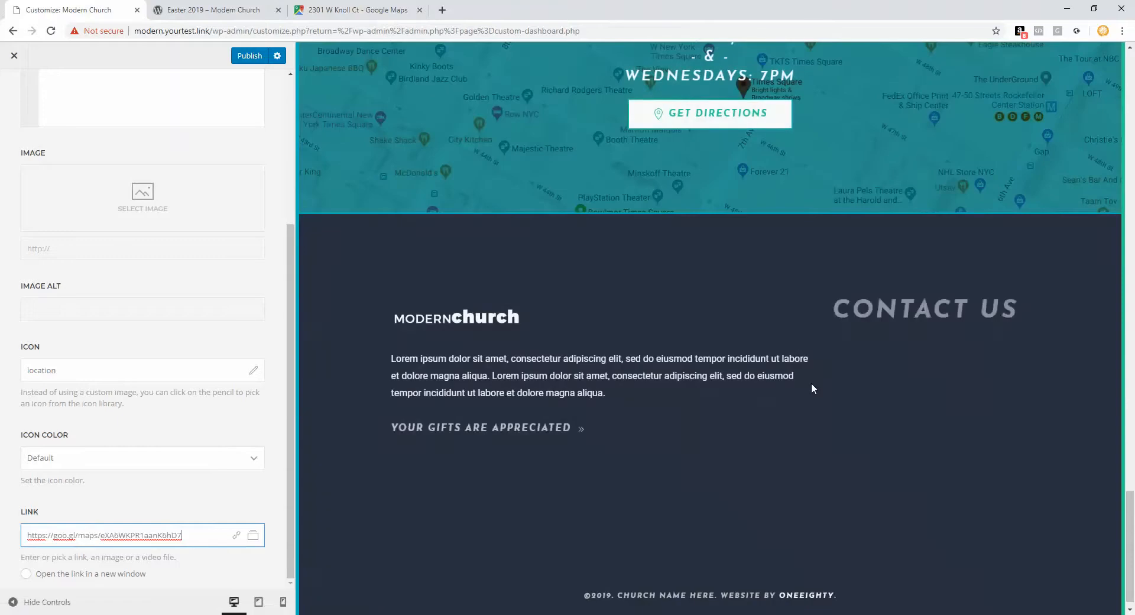
pyautogui.scroll(4, 68, 129)
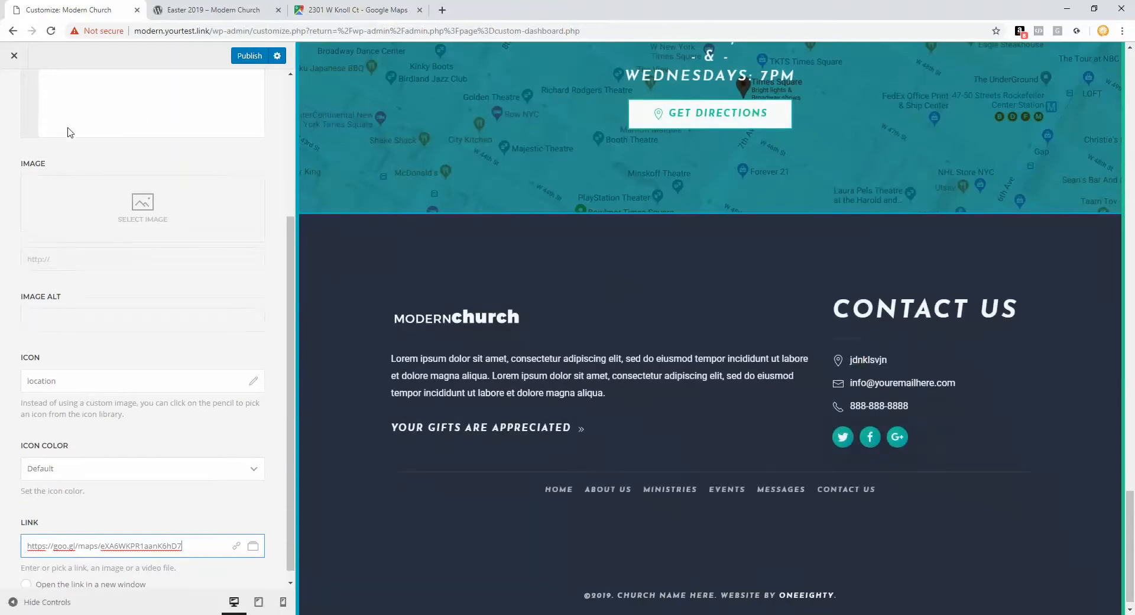
pyautogui.click(18, 94)
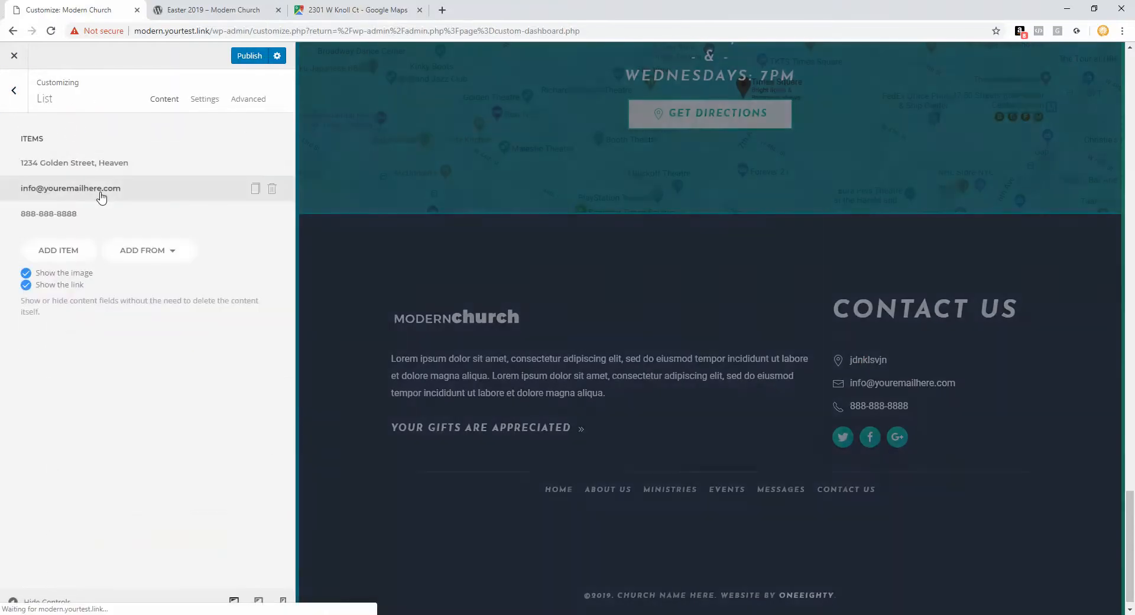
# Step: Link the e-mail contact item to a mailto: e-mail address
pyautogui.click(101, 193)
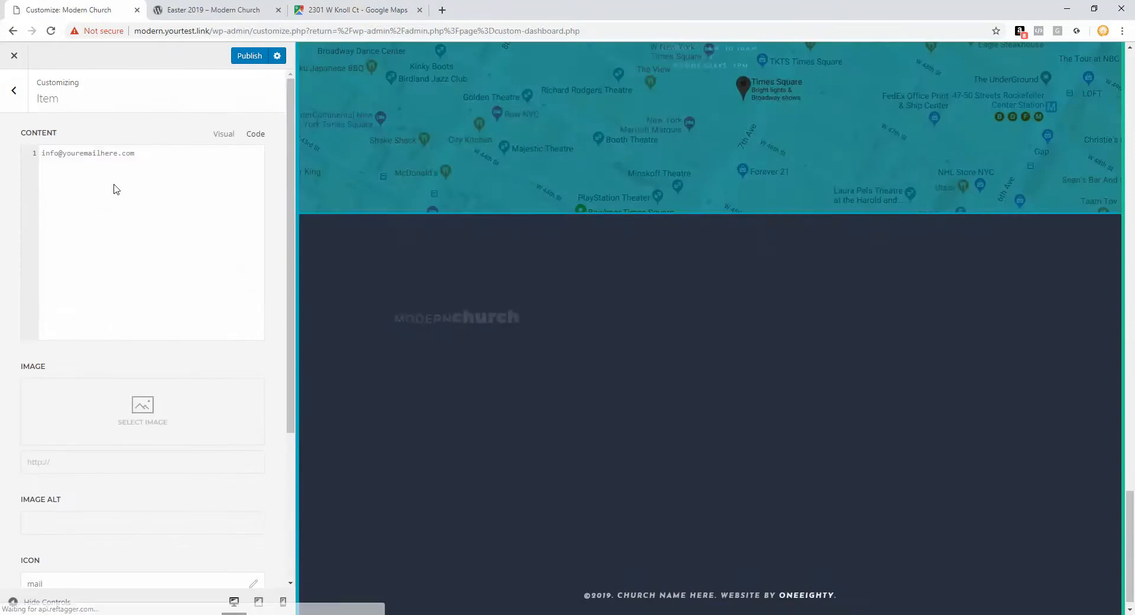
pyautogui.scroll(-4, 164, 210)
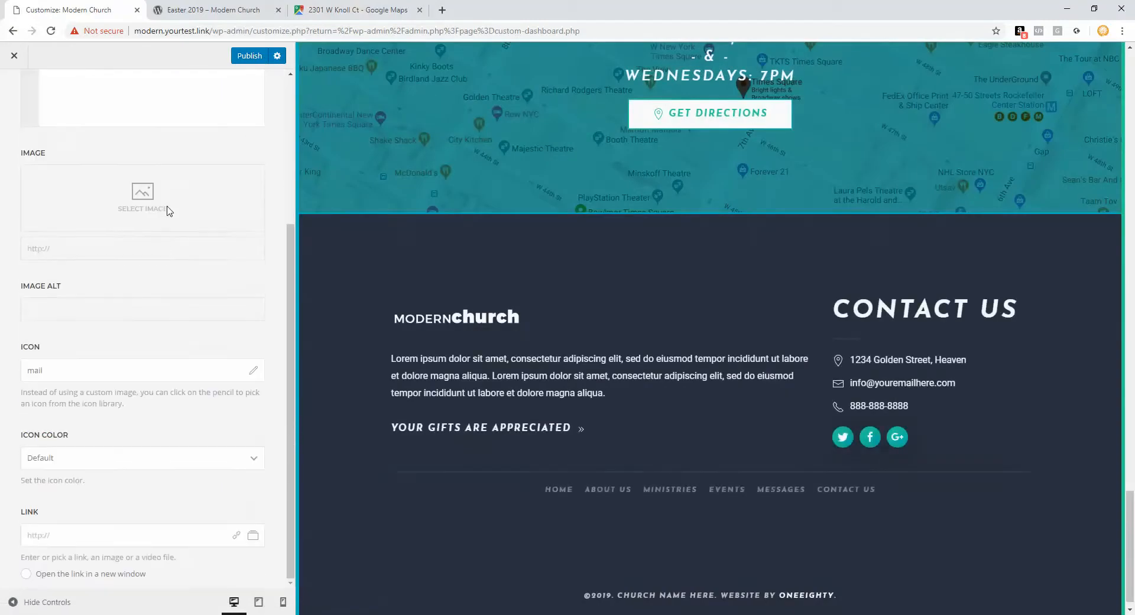
pyautogui.click(107, 525)
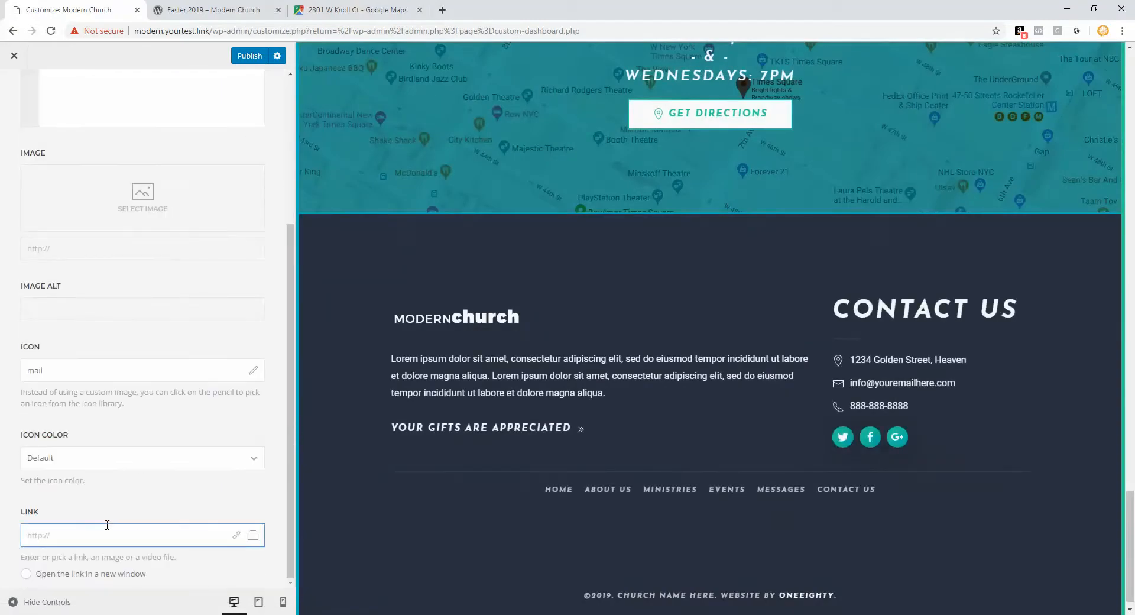
pyautogui.write('mailto:')
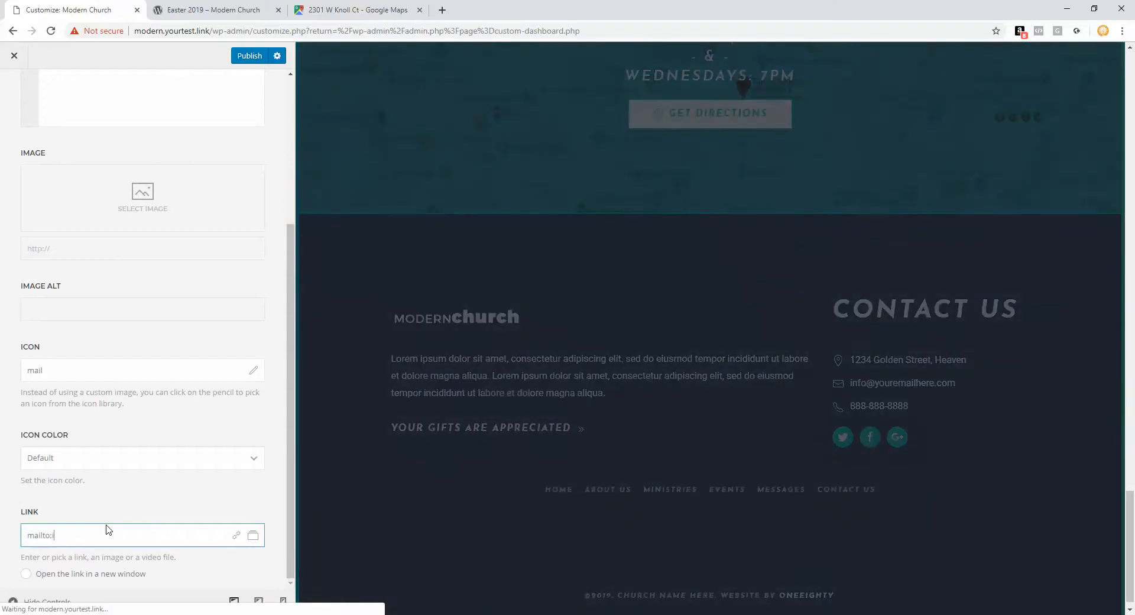
pyautogui.write('info@jsdflksd.com')
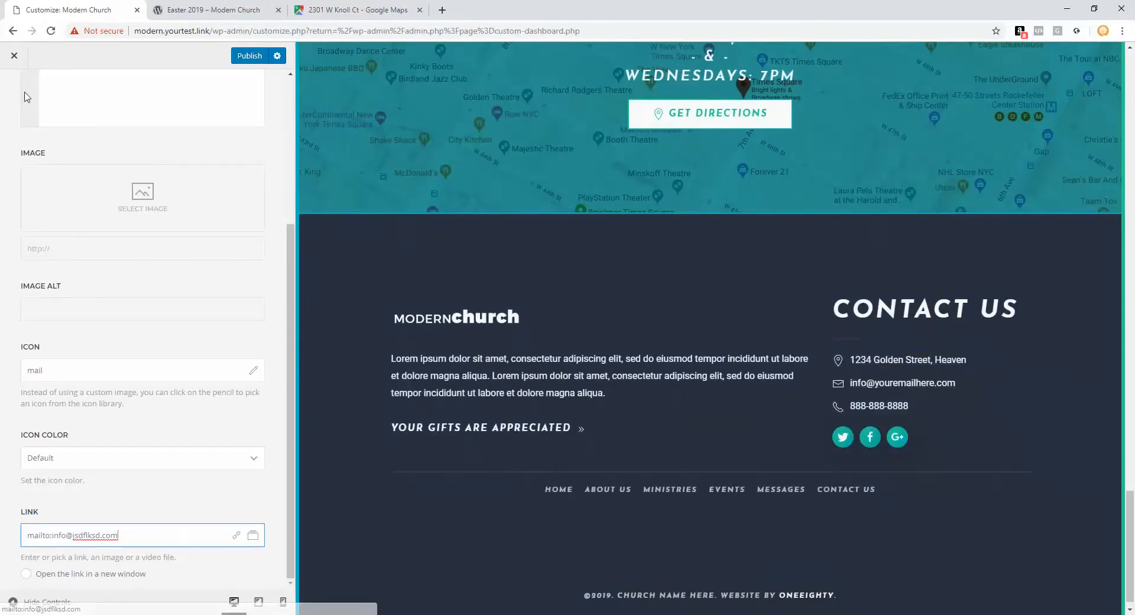
pyautogui.click(885, 388)
pyautogui.click(11, 93)
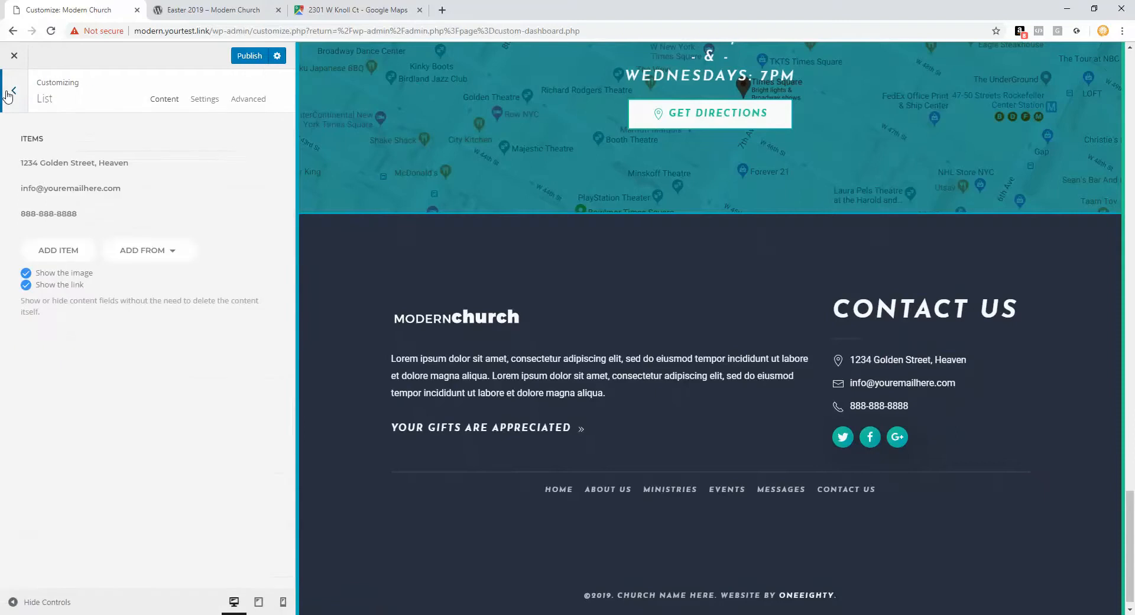
# Step: Give the phone contact item a tel: link to its number and publish
pyautogui.click(59, 214)
pyautogui.hotkey('ctrl', 'a')
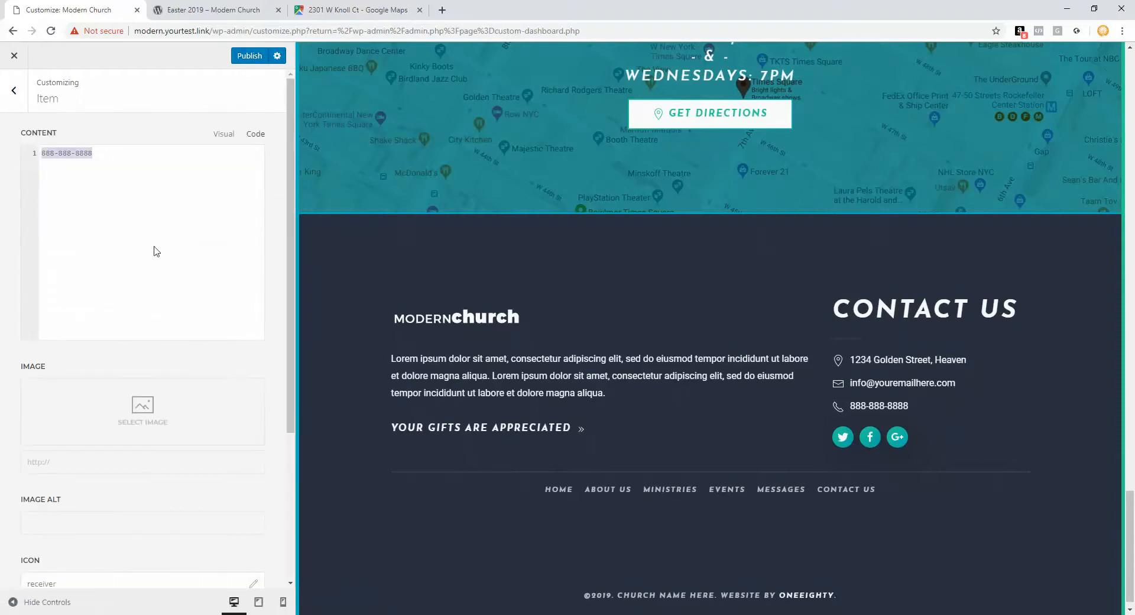
pyautogui.scroll(-4, 172, 273)
pyautogui.click(77, 538)
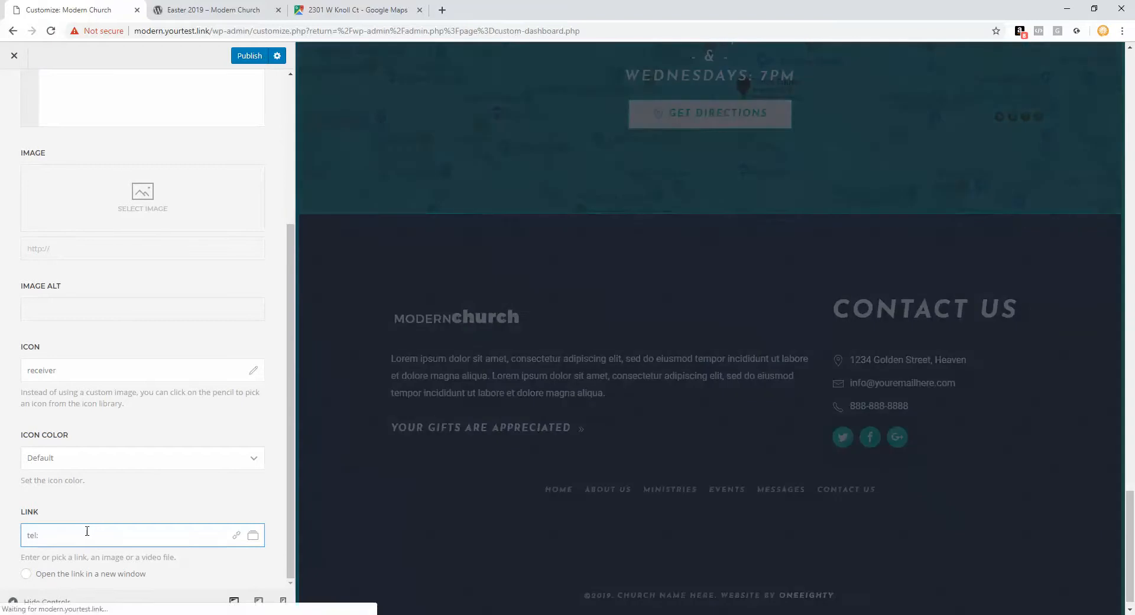
pyautogui.write('888-888')
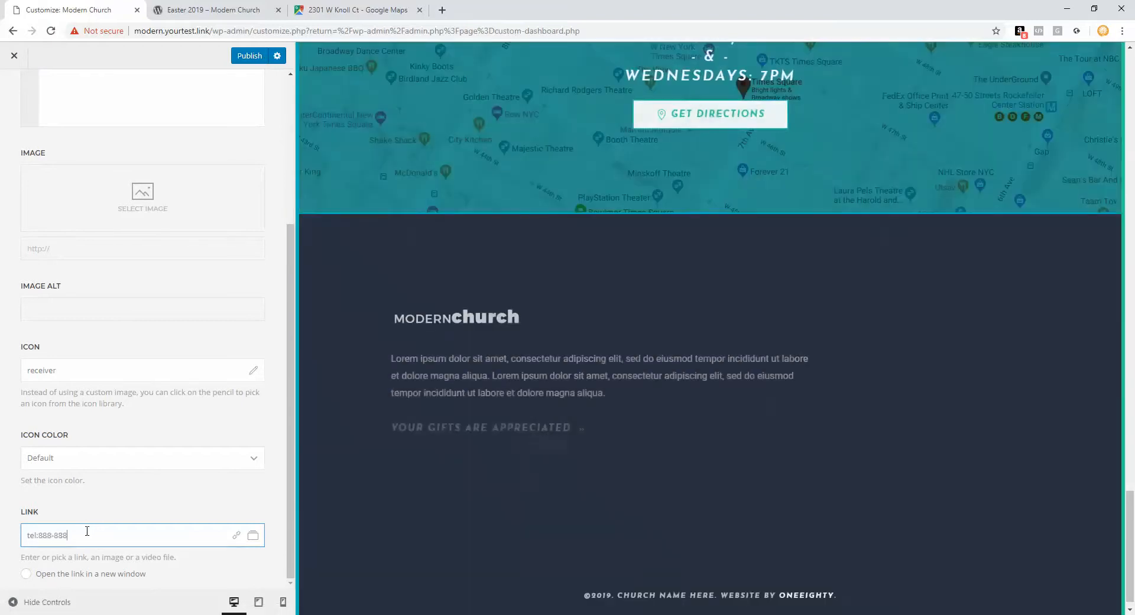
pyautogui.write('-8888')
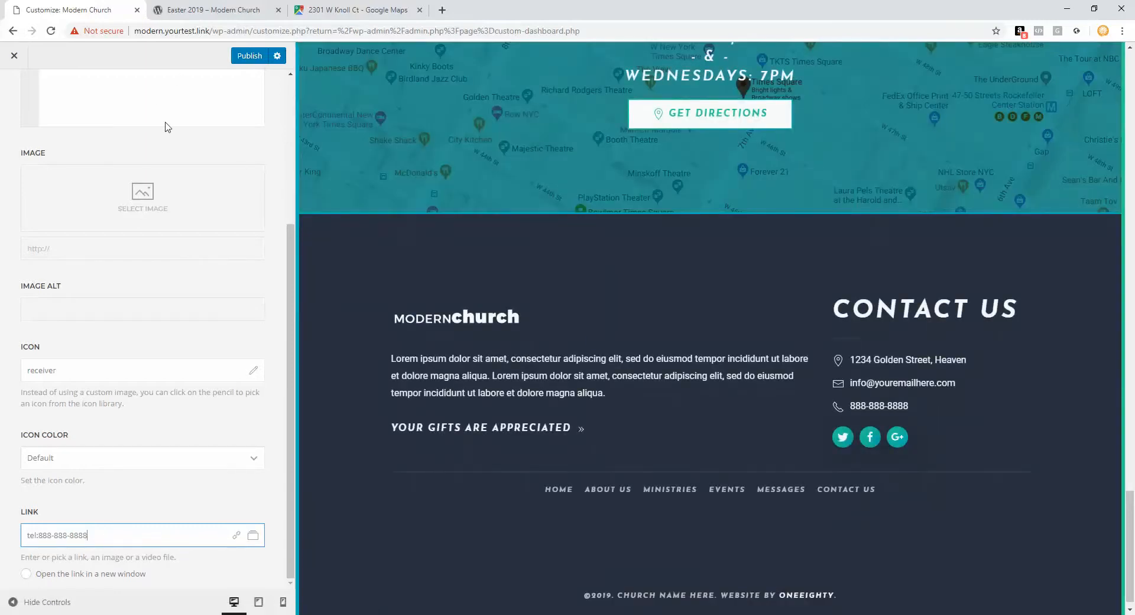
pyautogui.click(249, 57)
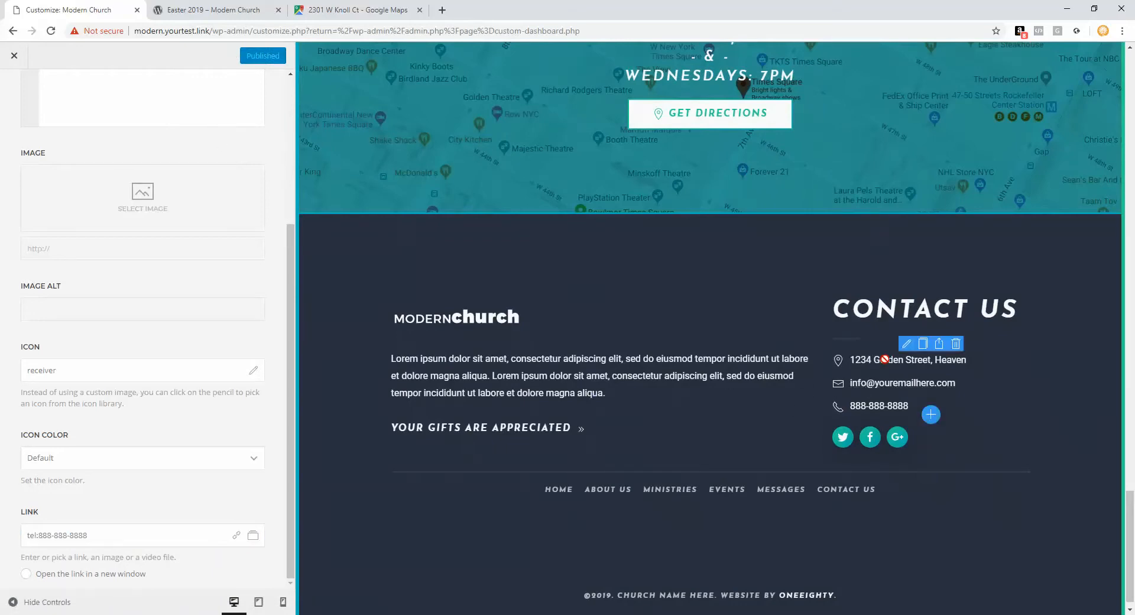
pyautogui.scroll(4, 64, 144)
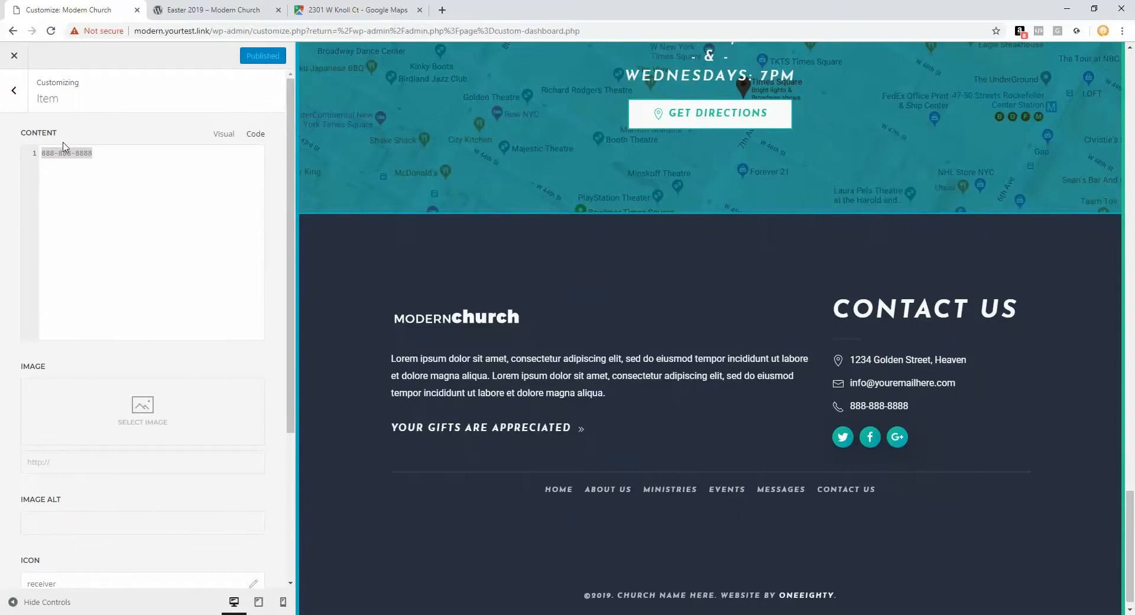
# Step: Set the footer Social element's first link to the Facebook URL
pyautogui.click(18, 94)
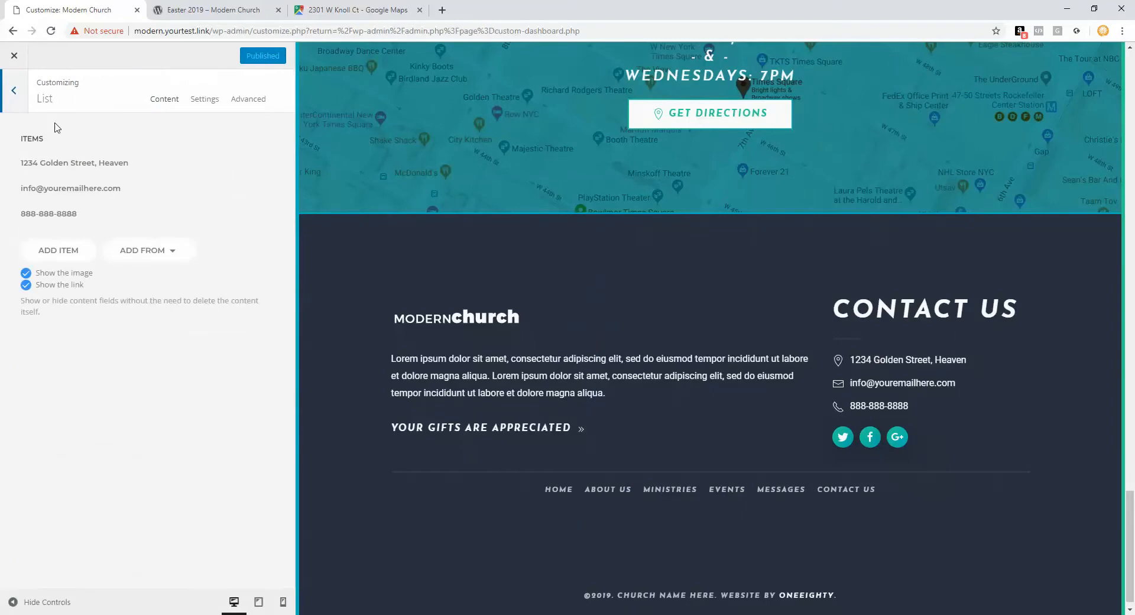
pyautogui.click(13, 91)
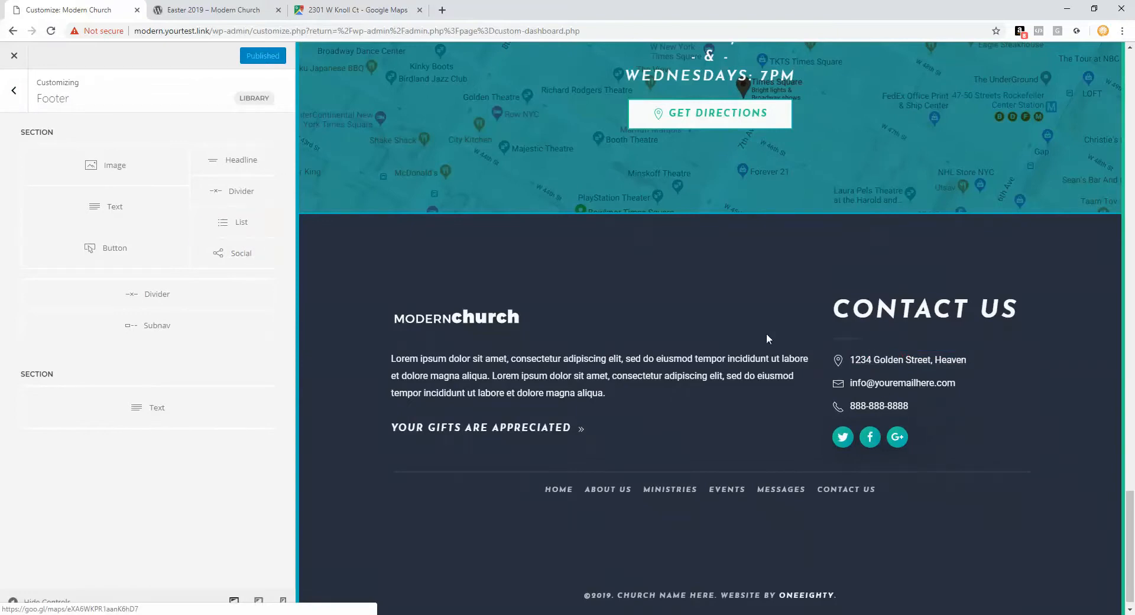
pyautogui.click(209, 252)
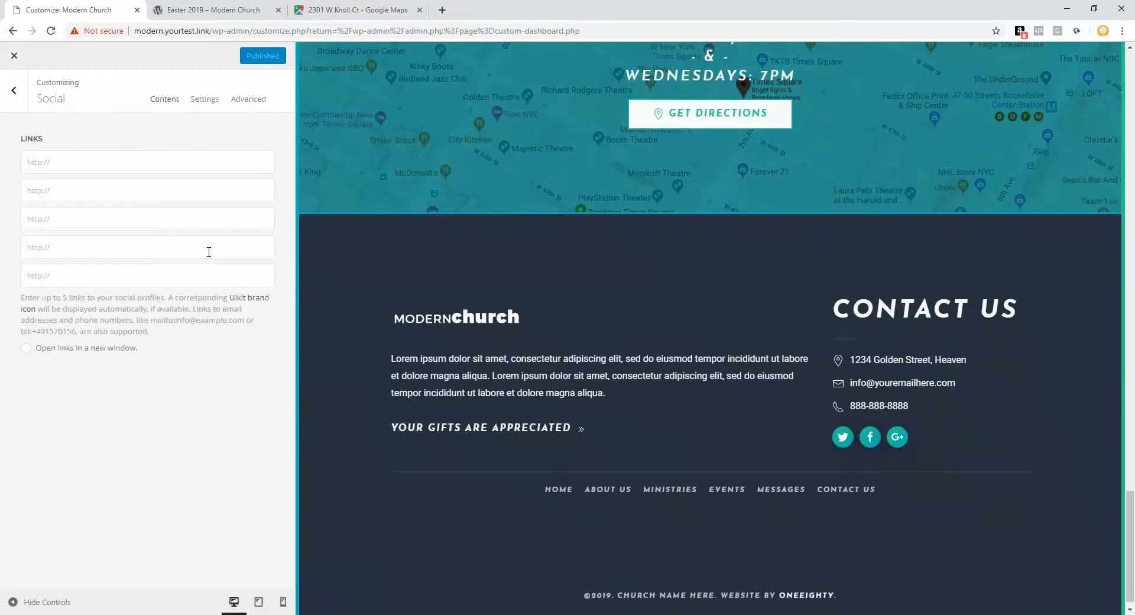
pyautogui.click(108, 161)
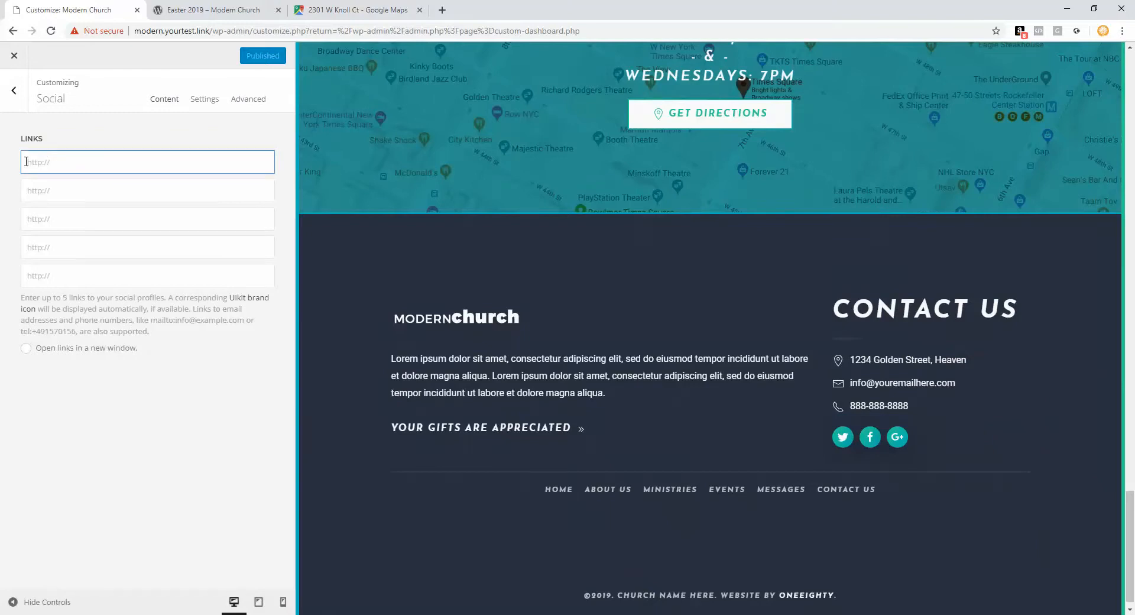
pyautogui.click(442, 10)
pyautogui.write('facebook.com')
pyautogui.press('Return')
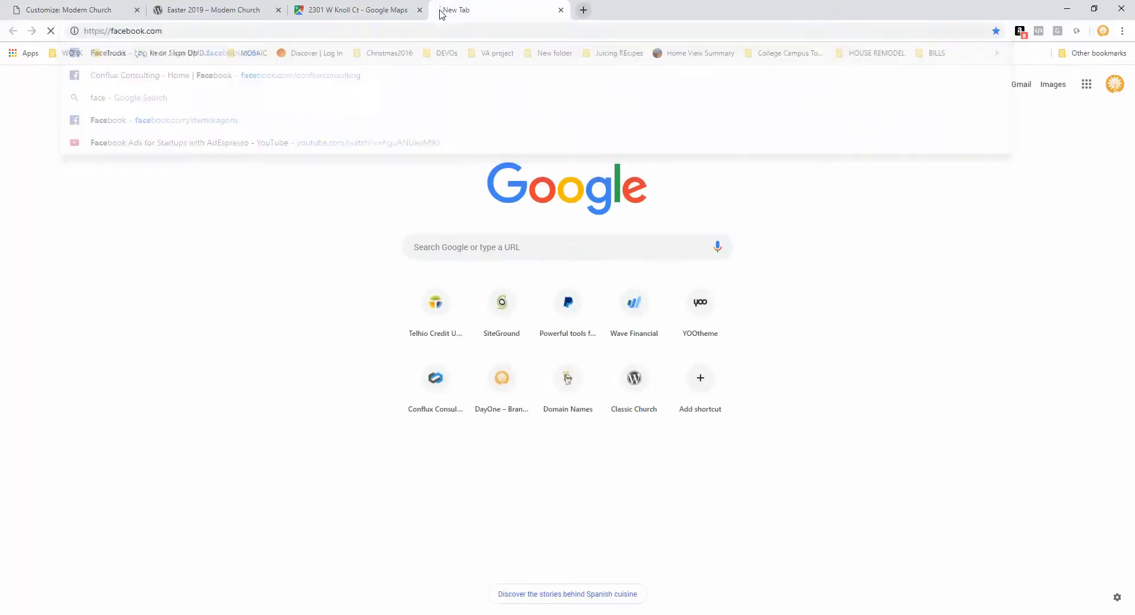
pyautogui.rightClick(168, 32)
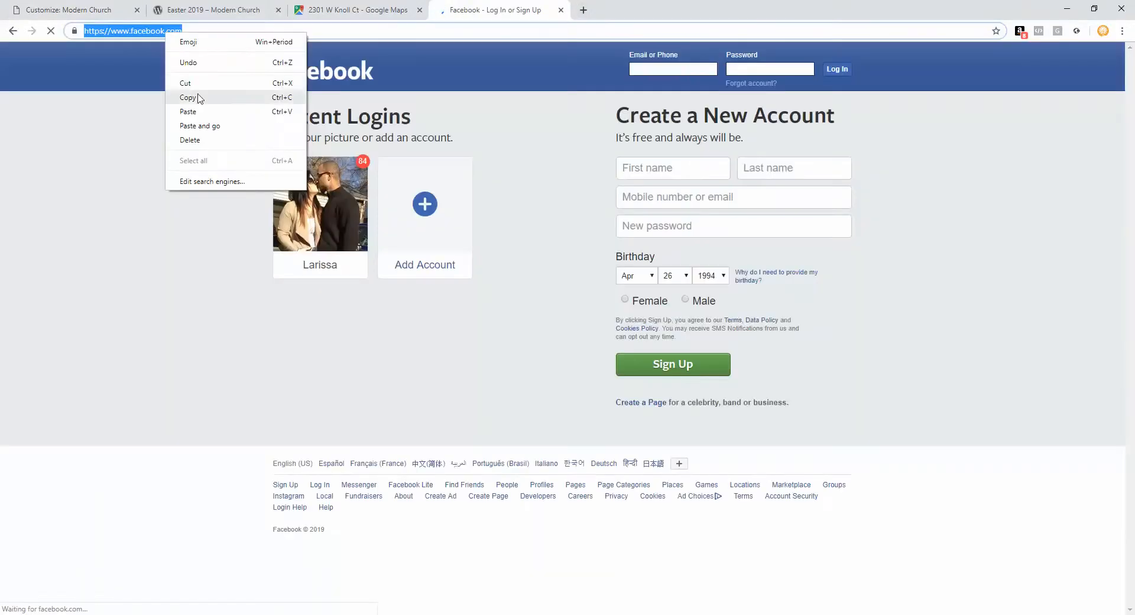
pyautogui.click(195, 97)
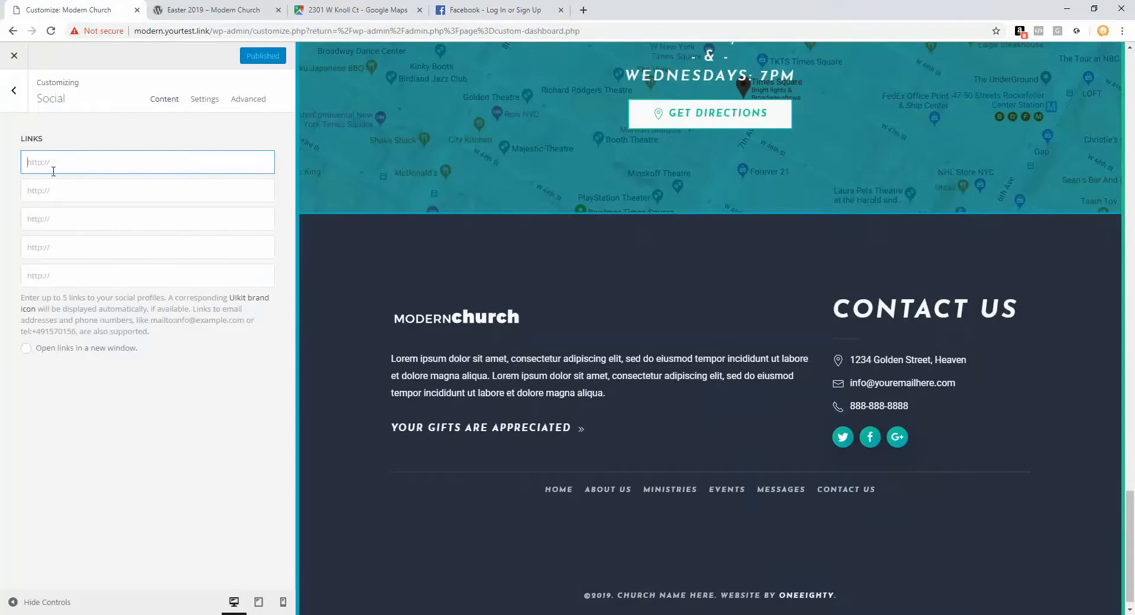
pyautogui.rightClick(53, 171)
pyautogui.click(81, 260)
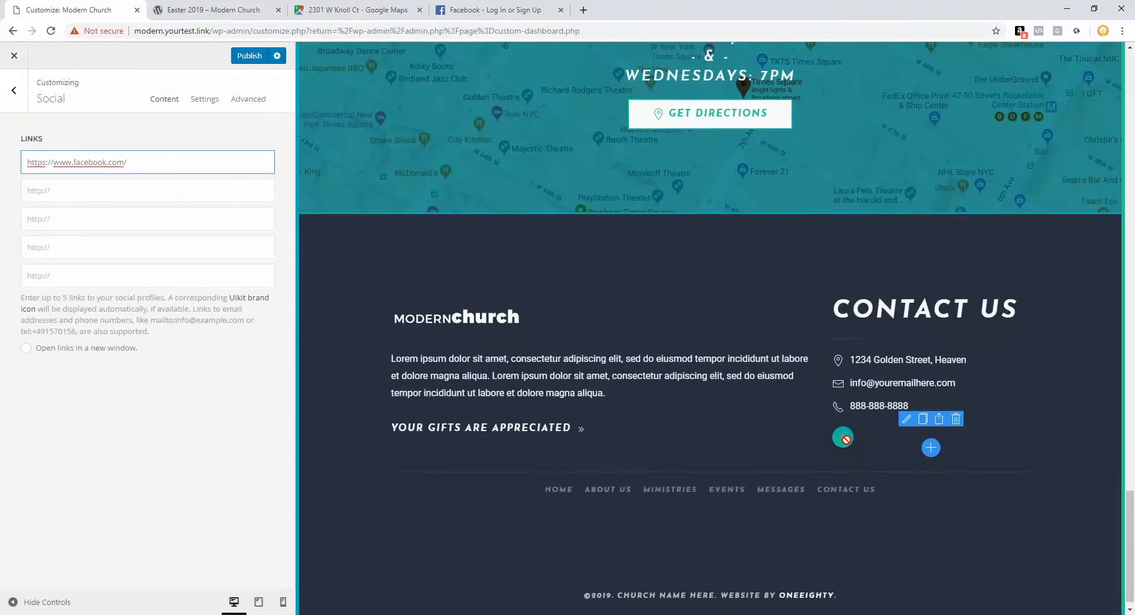
# Step: Set the second social link to twitter.com, open links in a new window, and publish
pyautogui.click(162, 189)
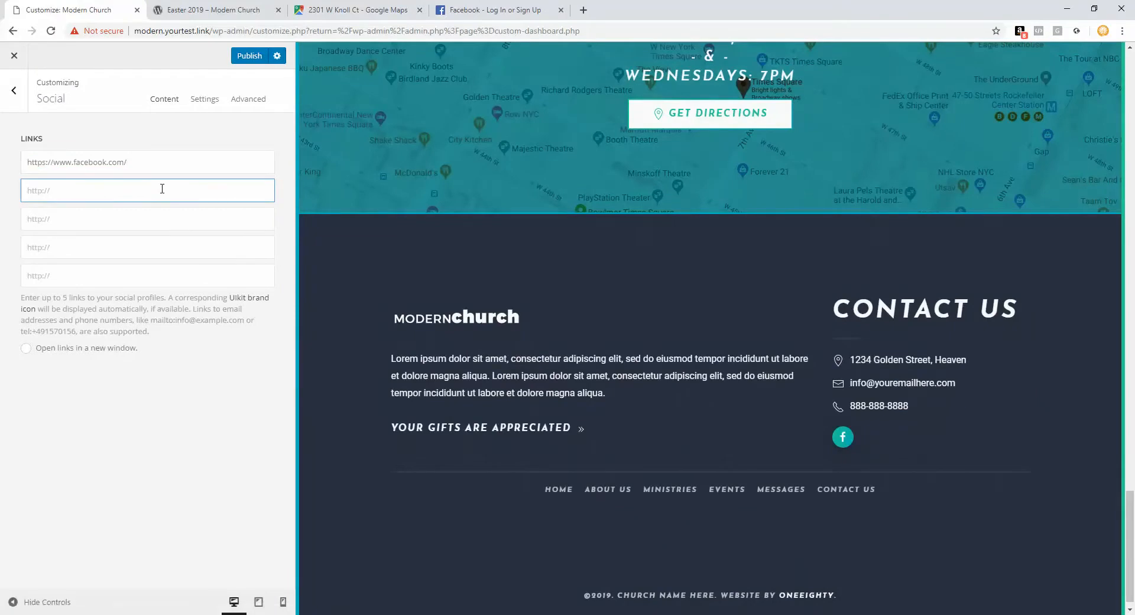
pyautogui.hotkey('ctrl', 'v')
pyautogui.moveTo(109, 191); pyautogui.dragTo(91, 191)
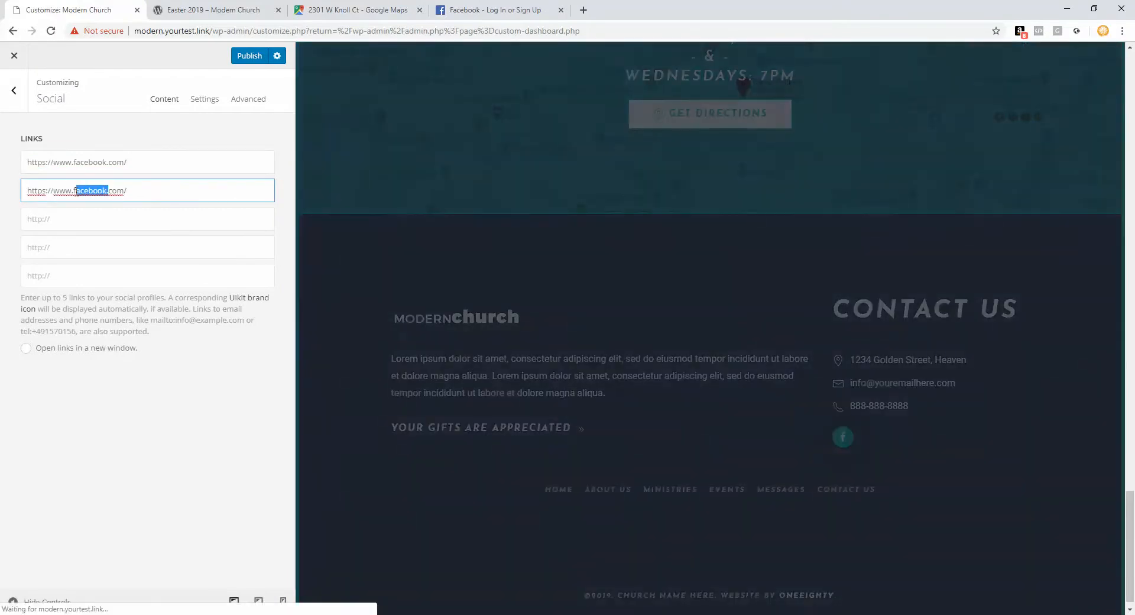
pyautogui.write('twitter')
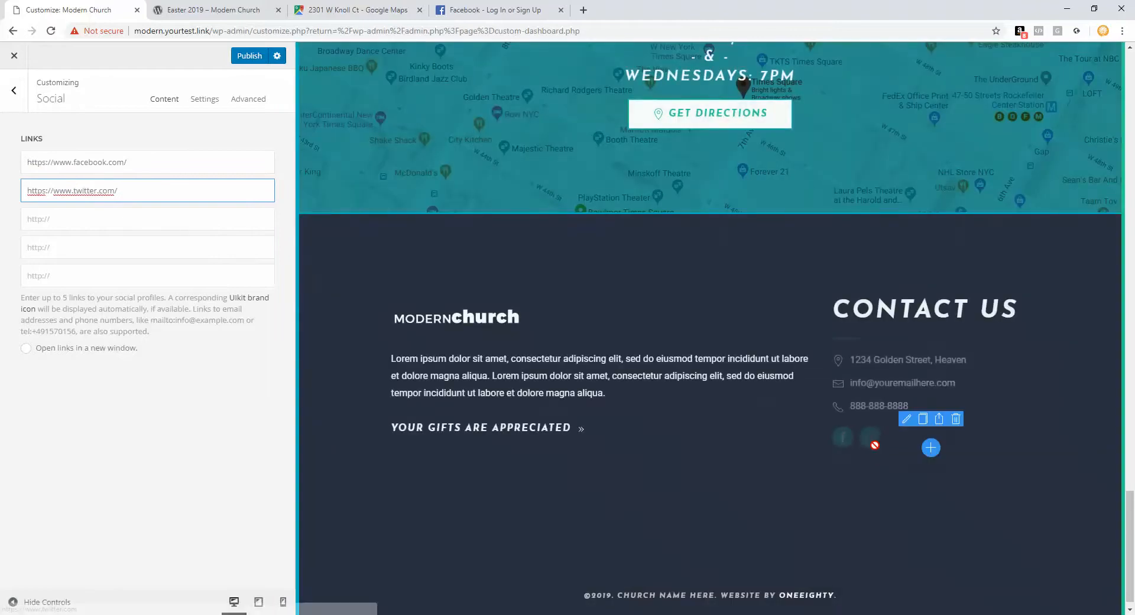
pyautogui.click(89, 223)
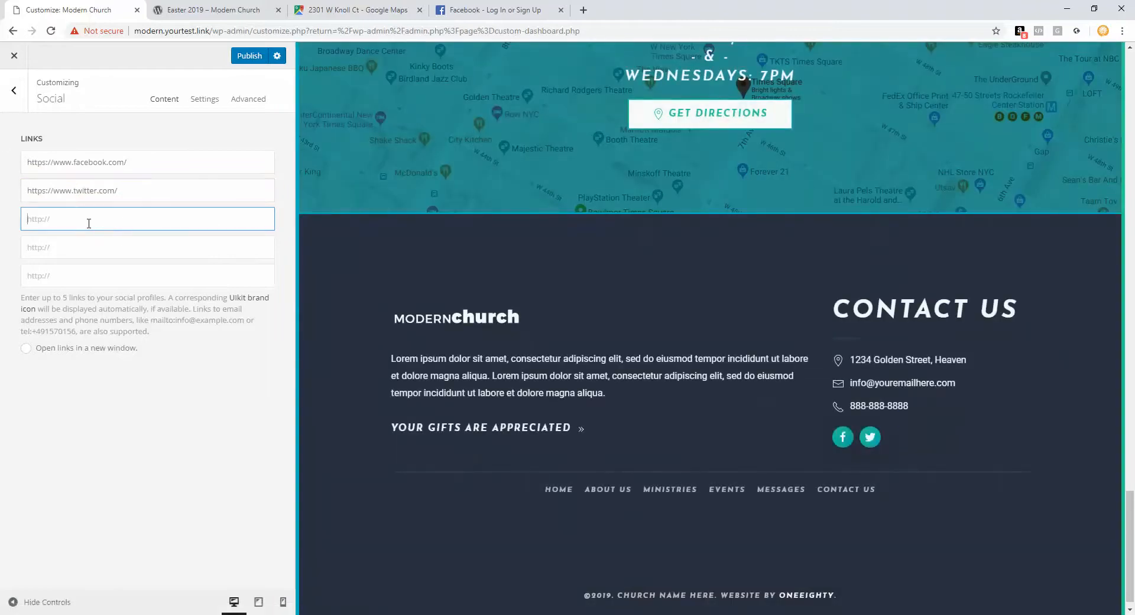
pyautogui.click(26, 350)
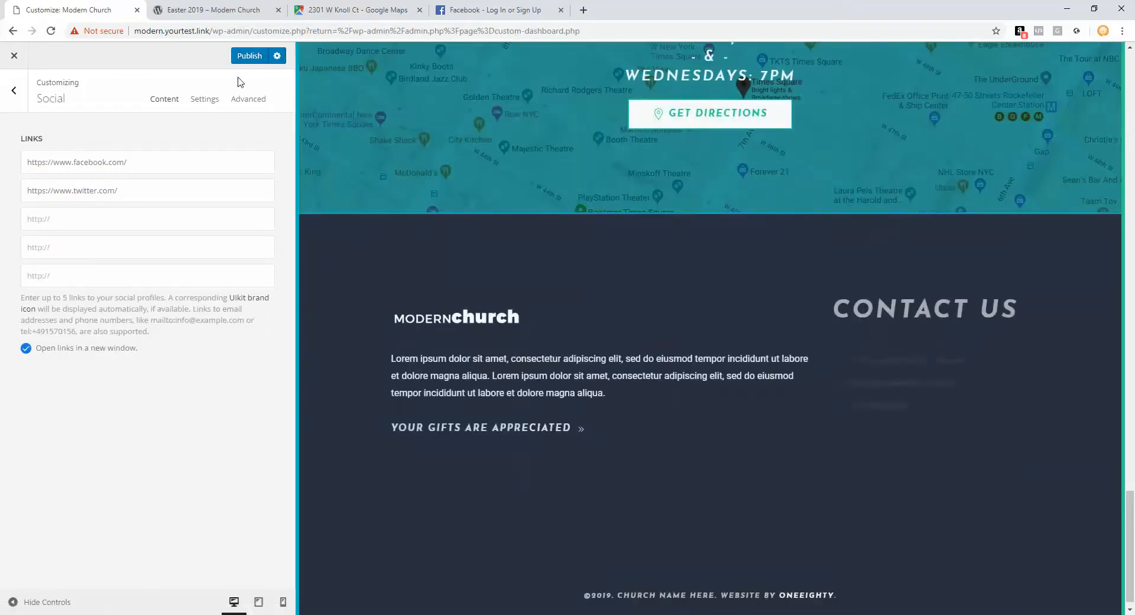
pyautogui.click(248, 57)
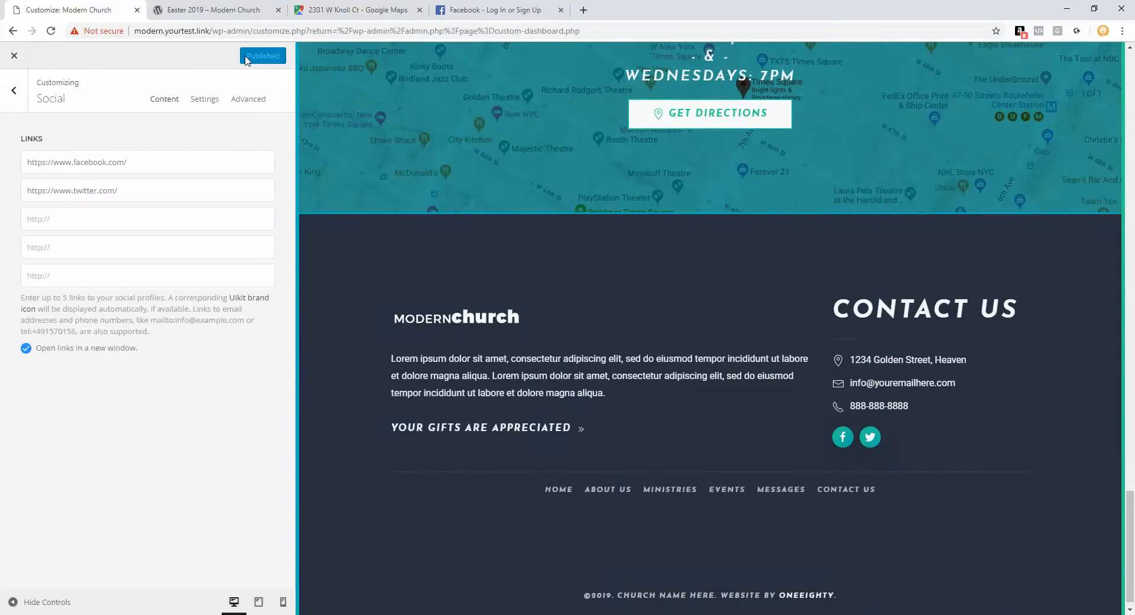
pyautogui.scroll(6, 703, 242)
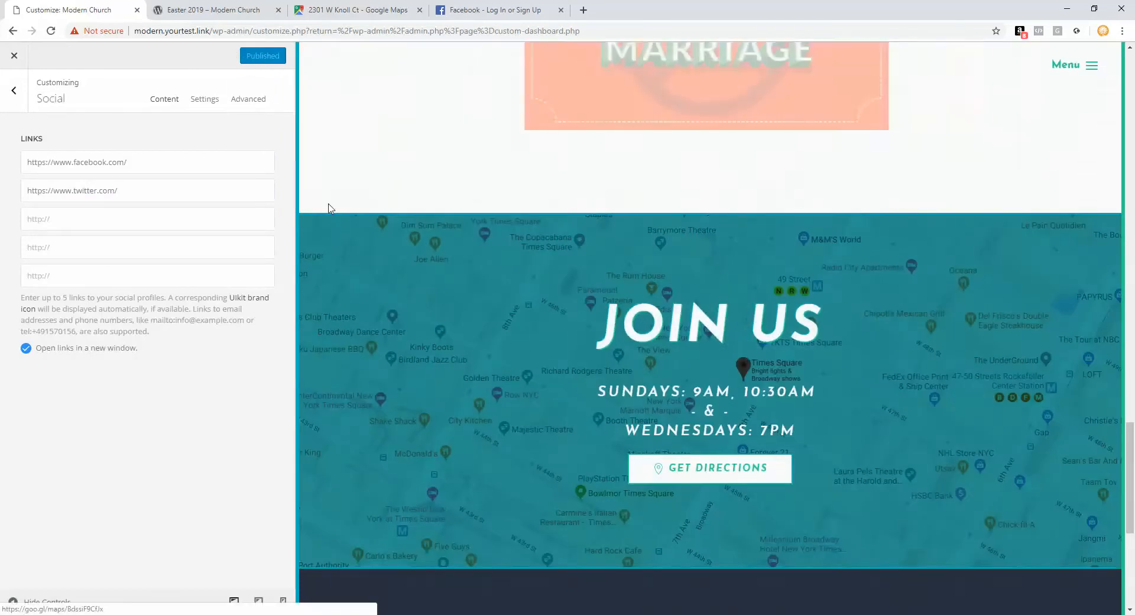
# Step: Make the footer's YOUR GIFTS ARE APPRECIATED button link open in a new window
pyautogui.click(25, 97)
pyautogui.scroll(-6, 422, 299)
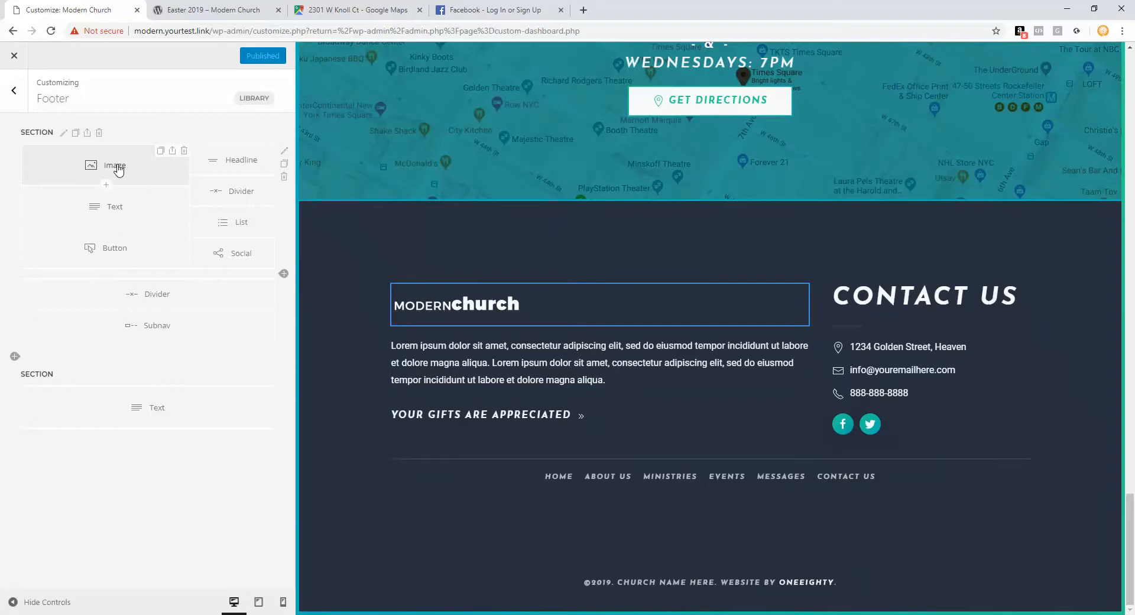
pyautogui.click(135, 237)
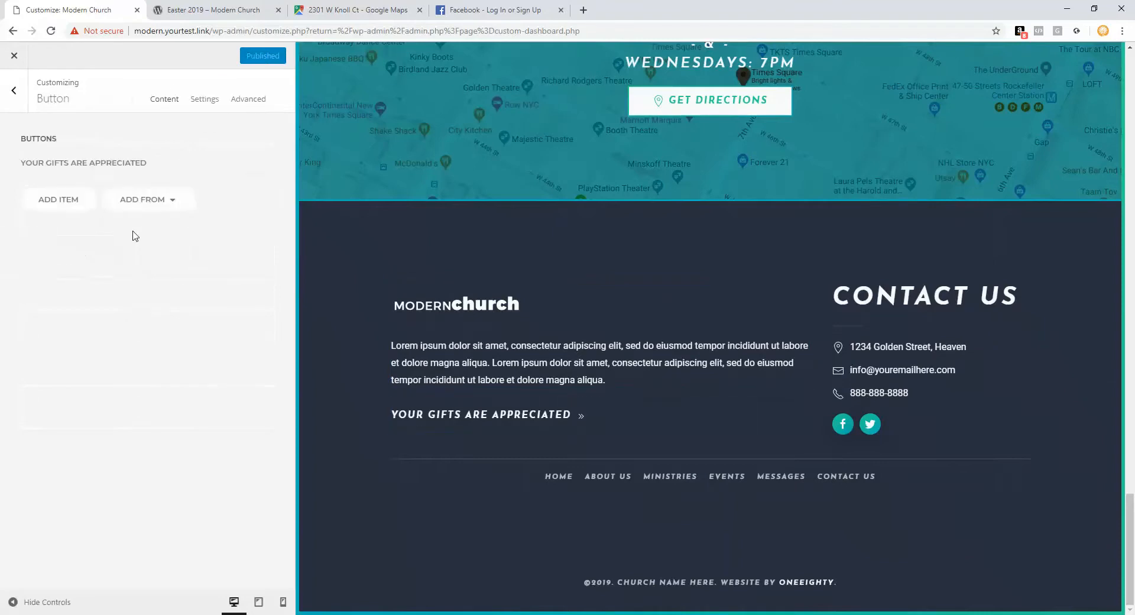
pyautogui.click(122, 169)
pyautogui.click(94, 217)
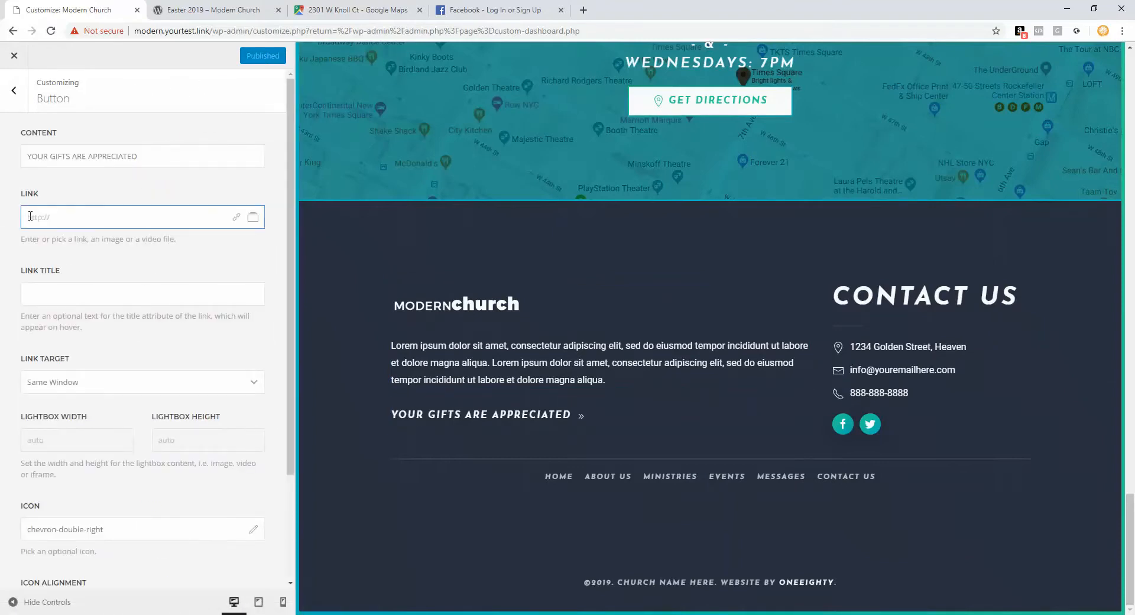
pyautogui.click(91, 390)
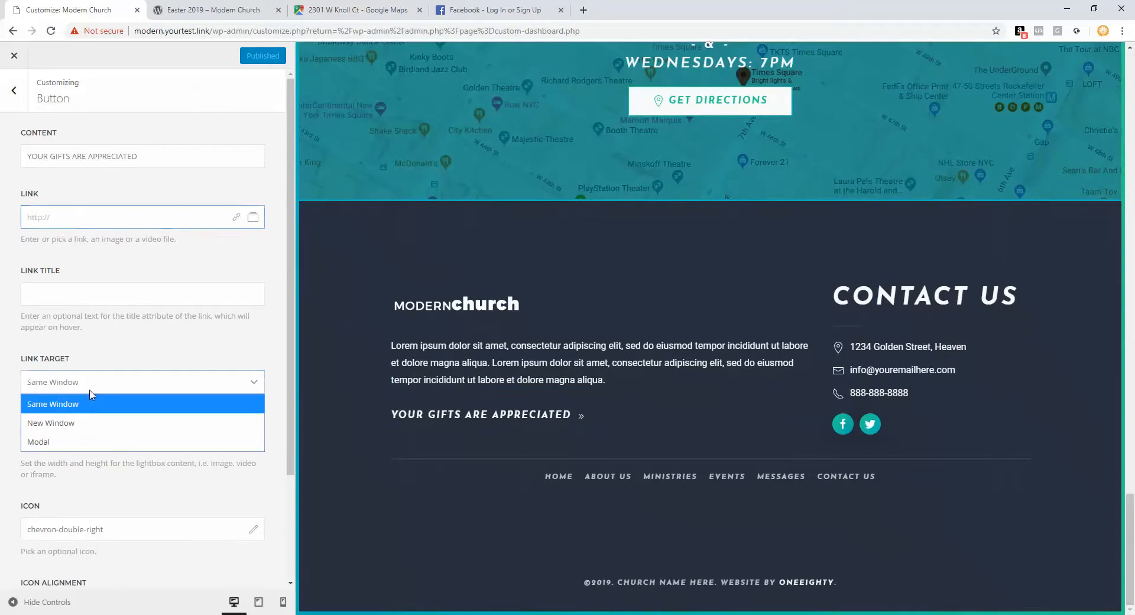
pyautogui.click(79, 421)
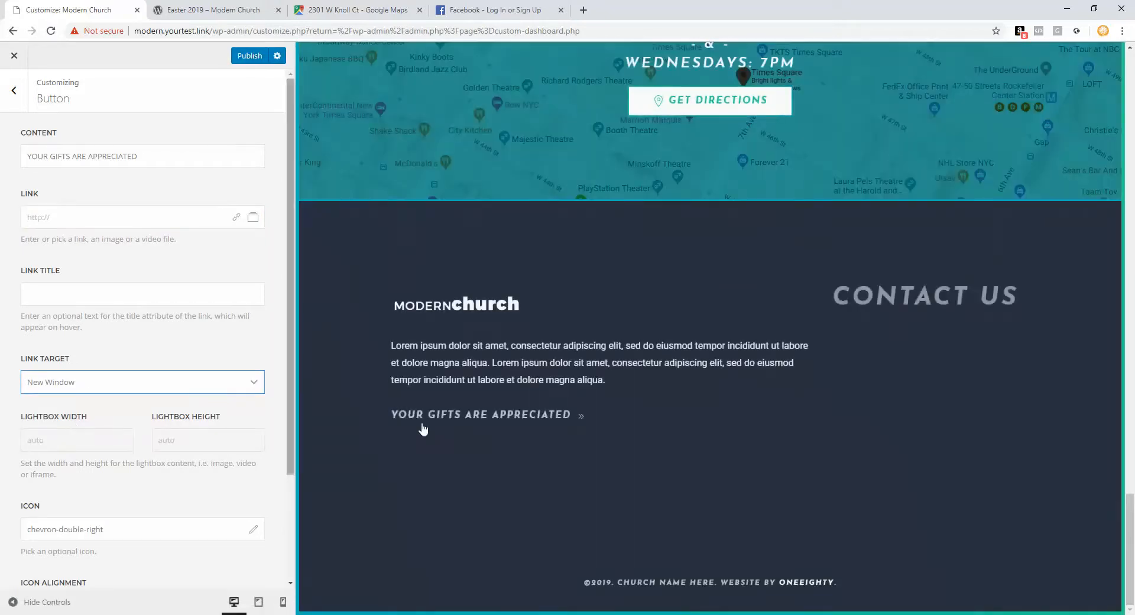
pyautogui.moveTo(440, 434)
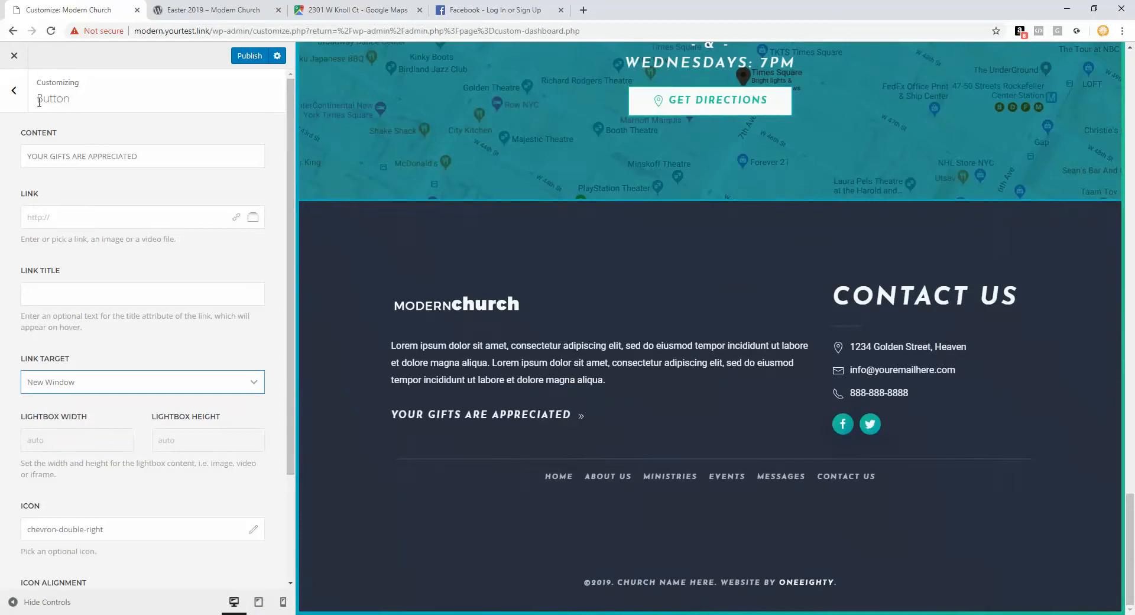
pyautogui.click(18, 96)
pyautogui.click(18, 95)
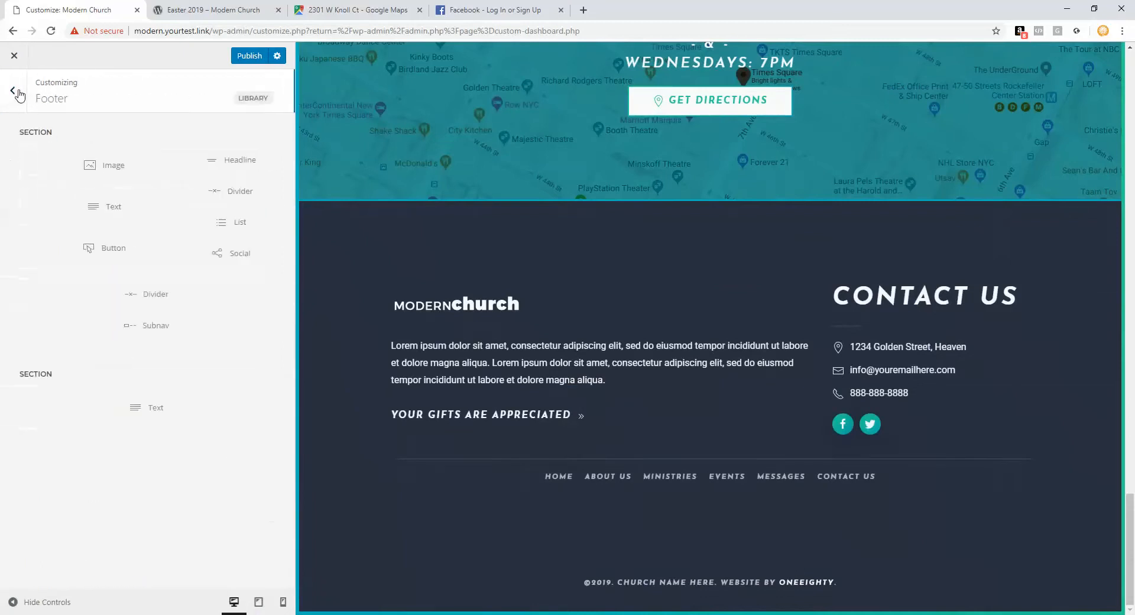
pyautogui.click(164, 332)
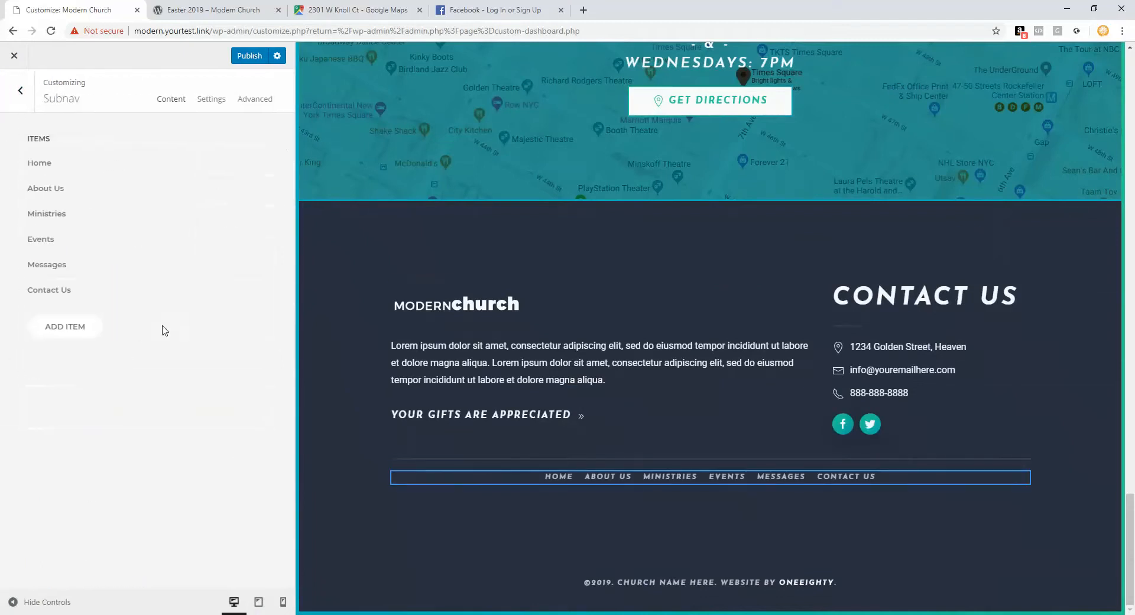
pyautogui.click(69, 174)
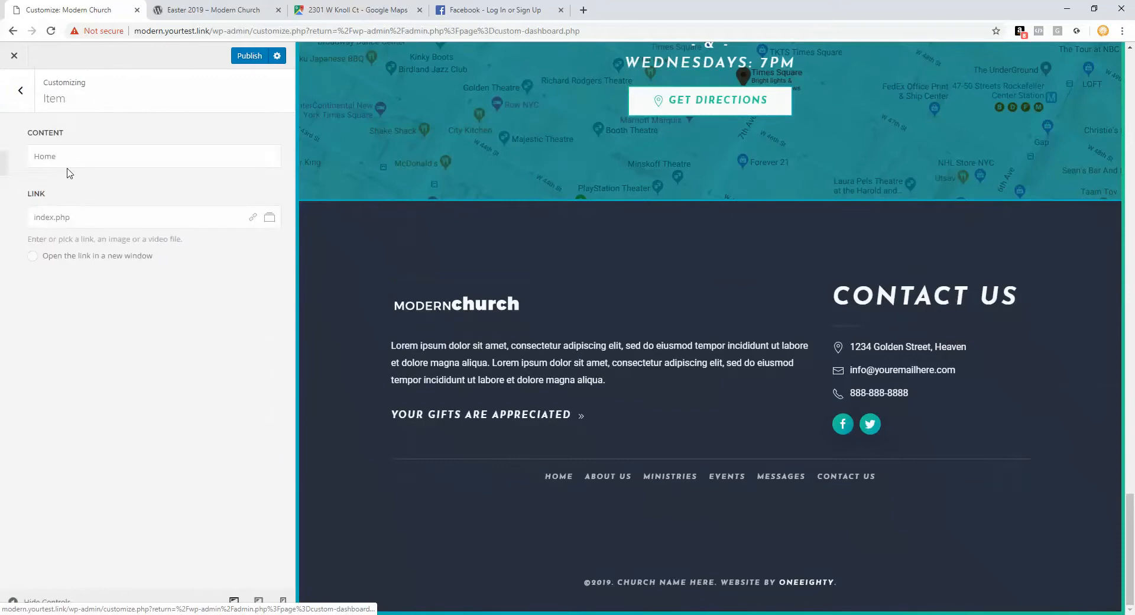
pyautogui.moveTo(74, 156); pyautogui.dragTo(22, 161)
pyautogui.tripleClick(89, 217)
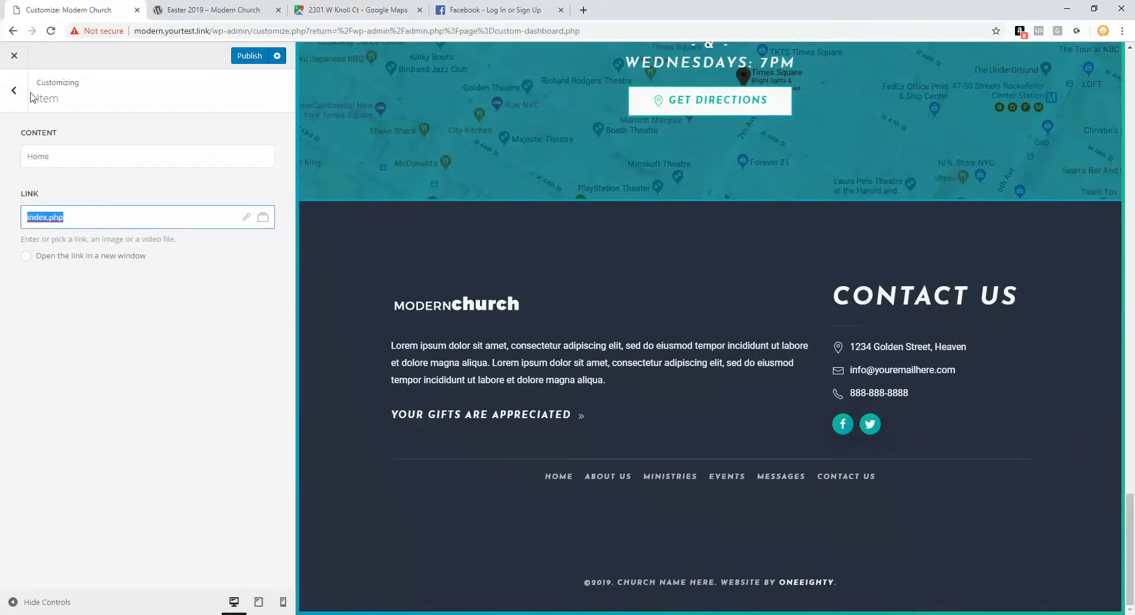
pyautogui.click(14, 90)
pyautogui.click(39, 213)
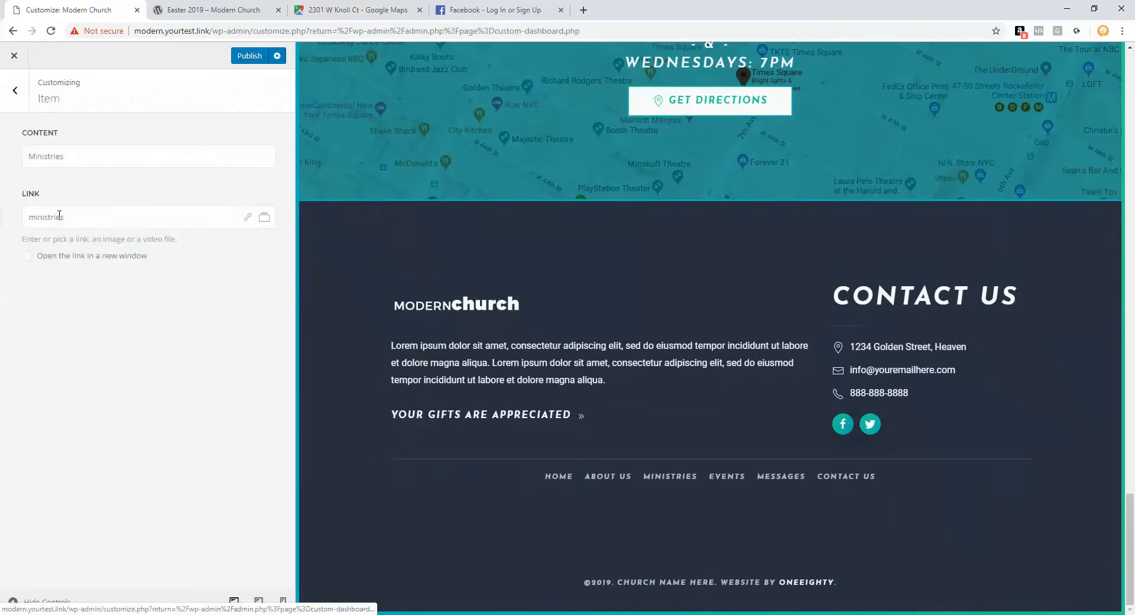
pyautogui.moveTo(69, 157); pyautogui.dragTo(25, 159)
pyautogui.moveTo(65, 217); pyautogui.dragTo(24, 218)
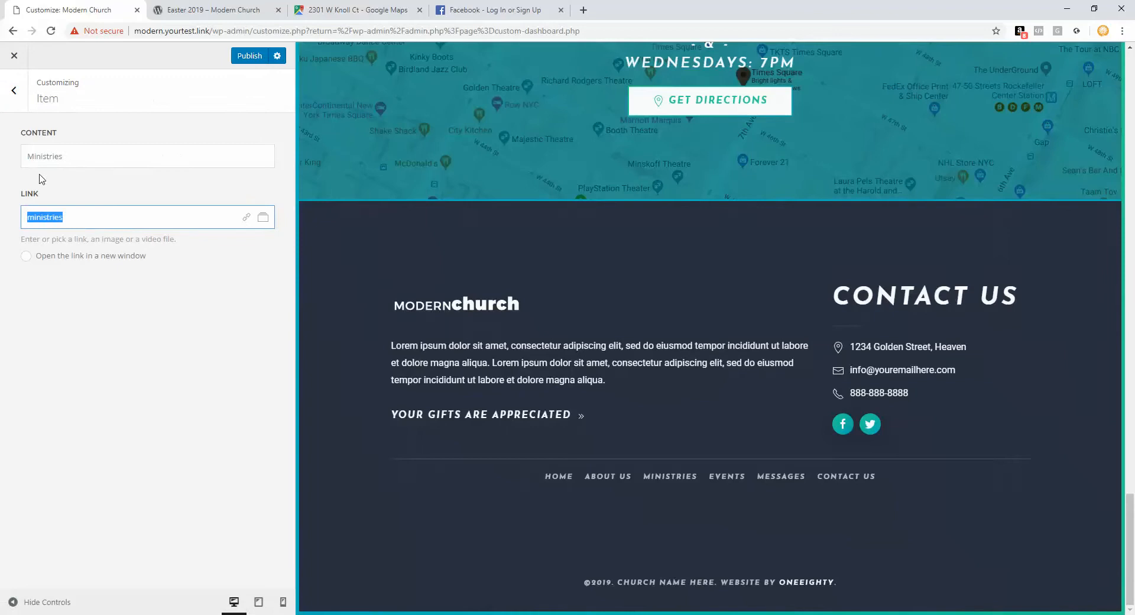
pyautogui.click(13, 92)
pyautogui.moveTo(254, 185)
pyautogui.moveTo(269, 220)
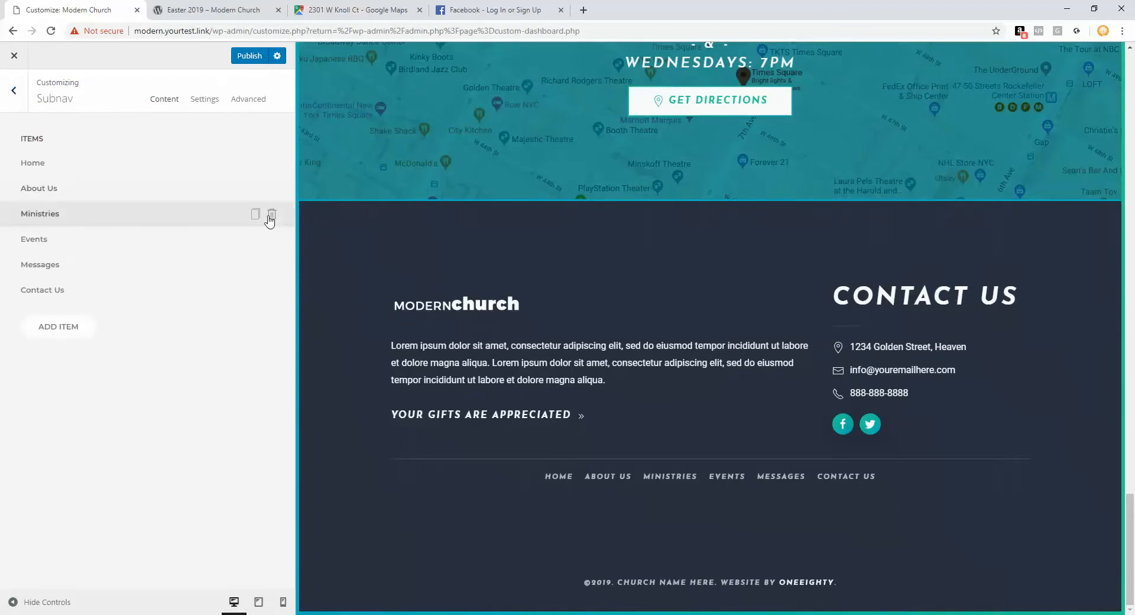
pyautogui.click(13, 90)
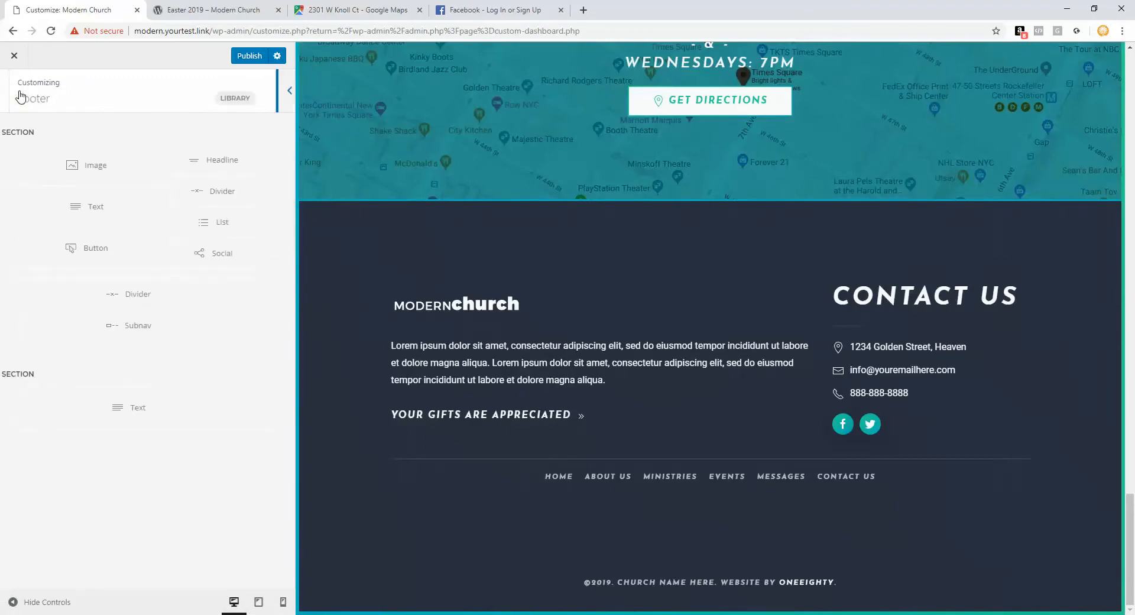
pyautogui.moveTo(550, 430)
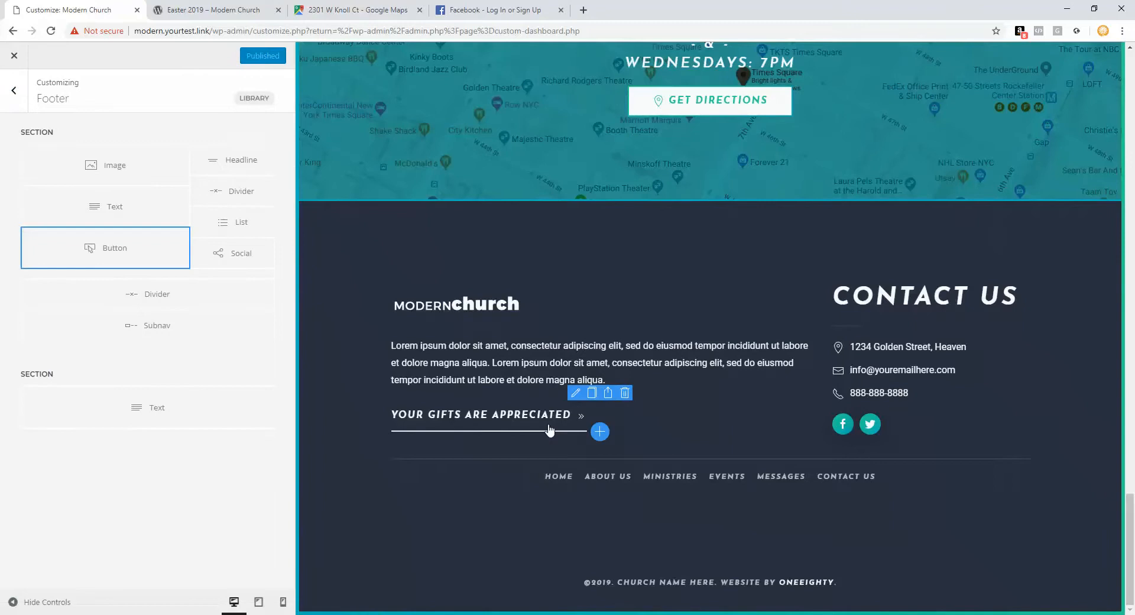
# Step: Load the About page in the builder and open its Header section's background image picker
pyautogui.scroll(20, 548, 423)
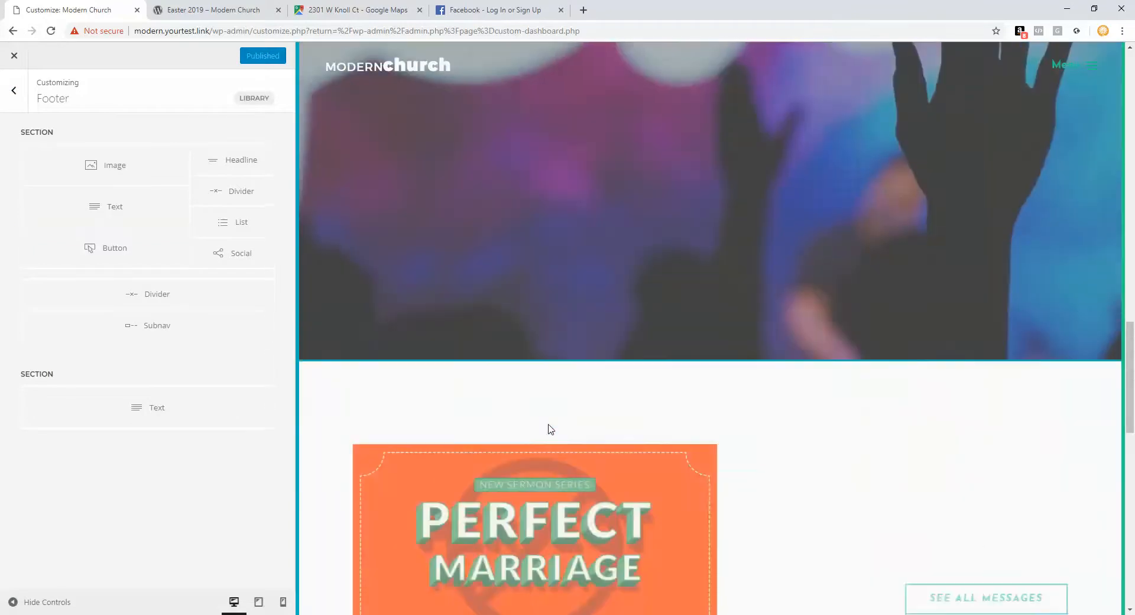
pyautogui.scroll(2, 1048, 171)
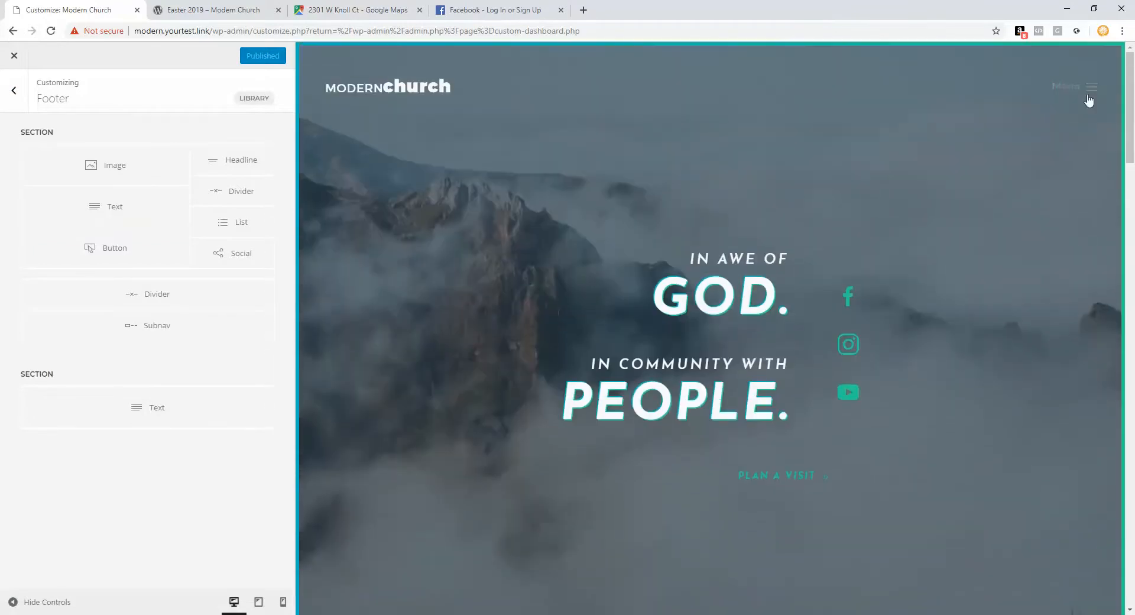
pyautogui.click(1091, 92)
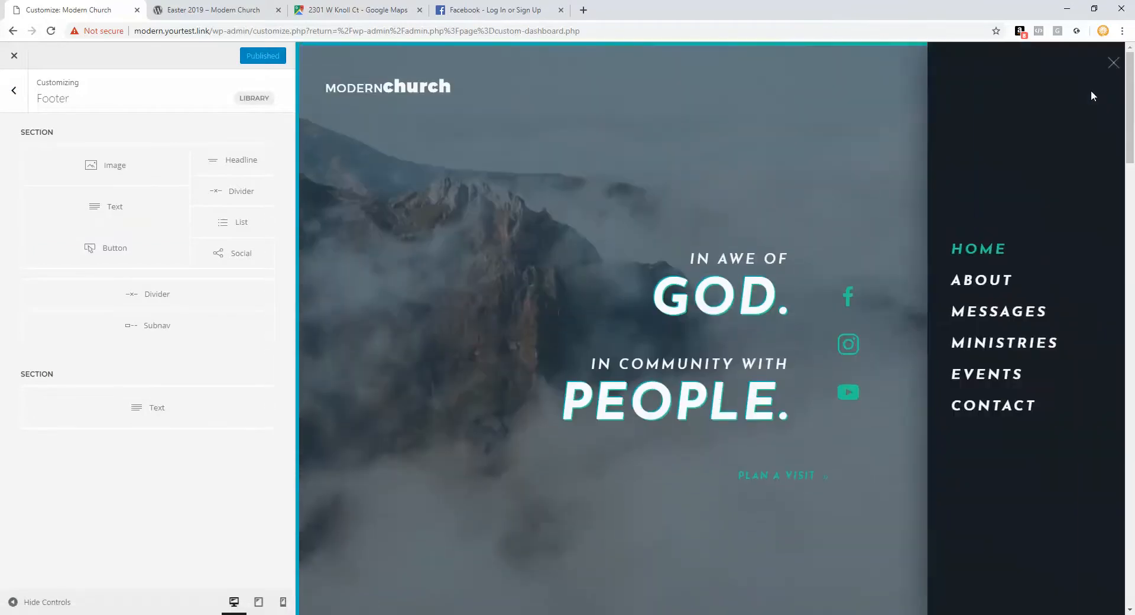
pyautogui.click(13, 91)
pyautogui.click(13, 92)
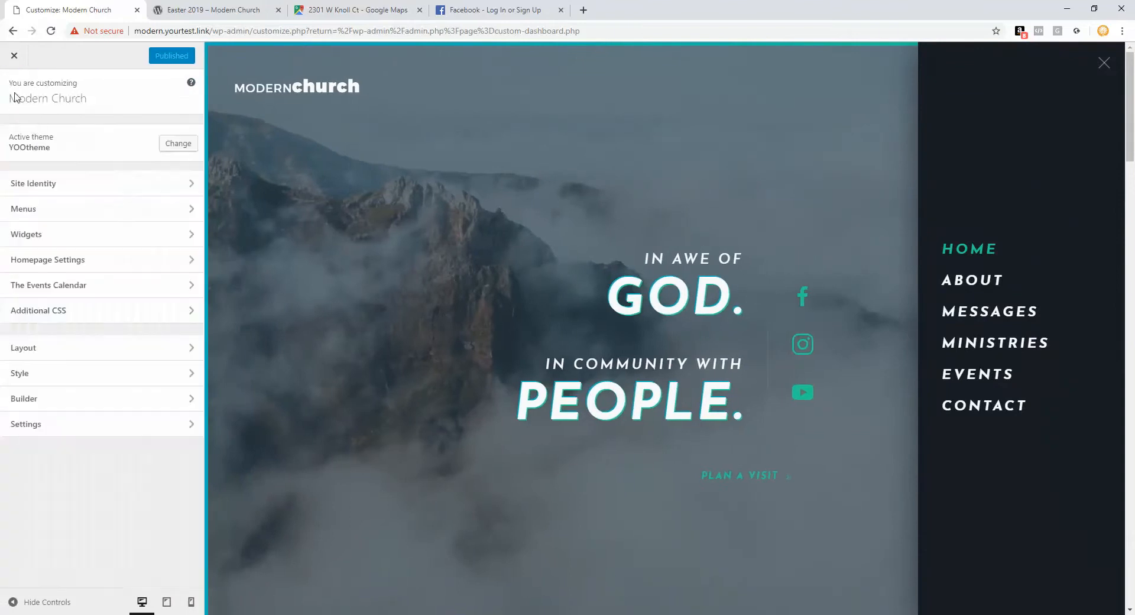
pyautogui.click(41, 398)
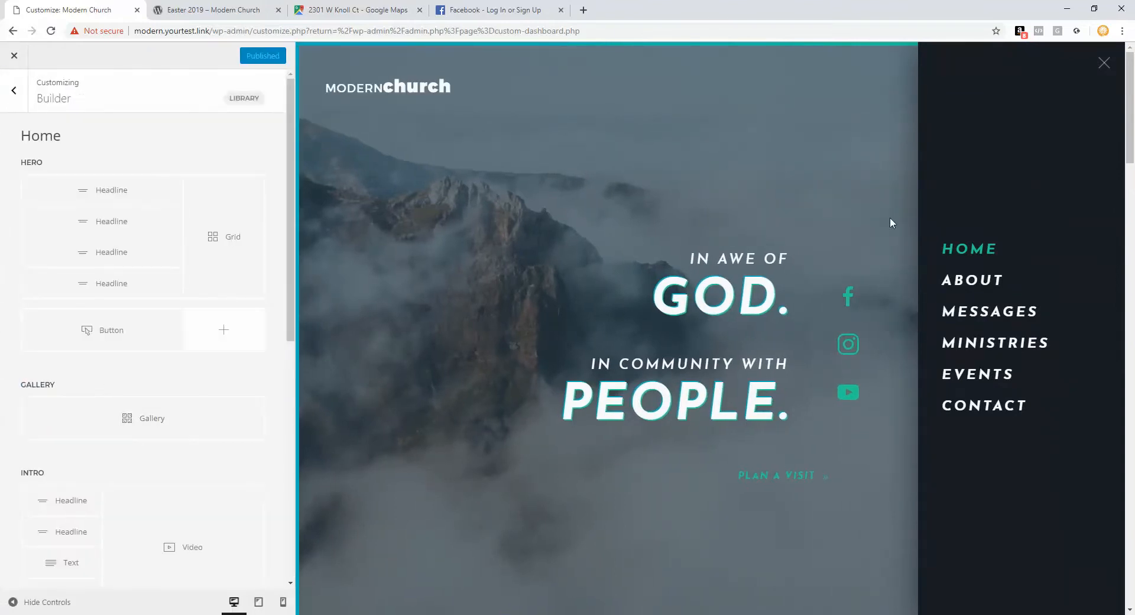
pyautogui.click(999, 283)
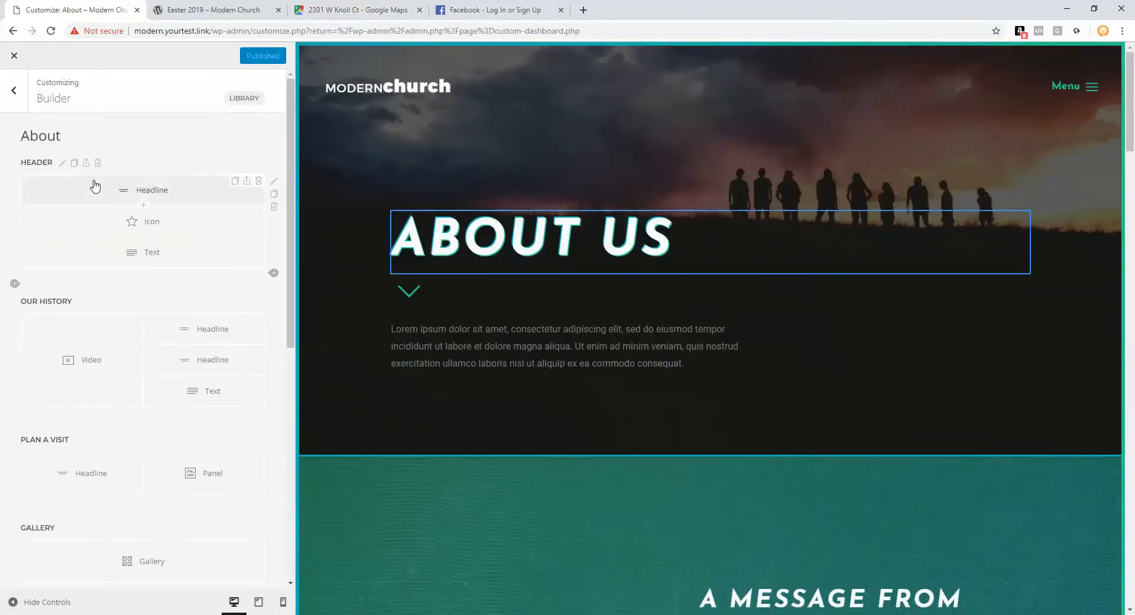
pyautogui.click(62, 164)
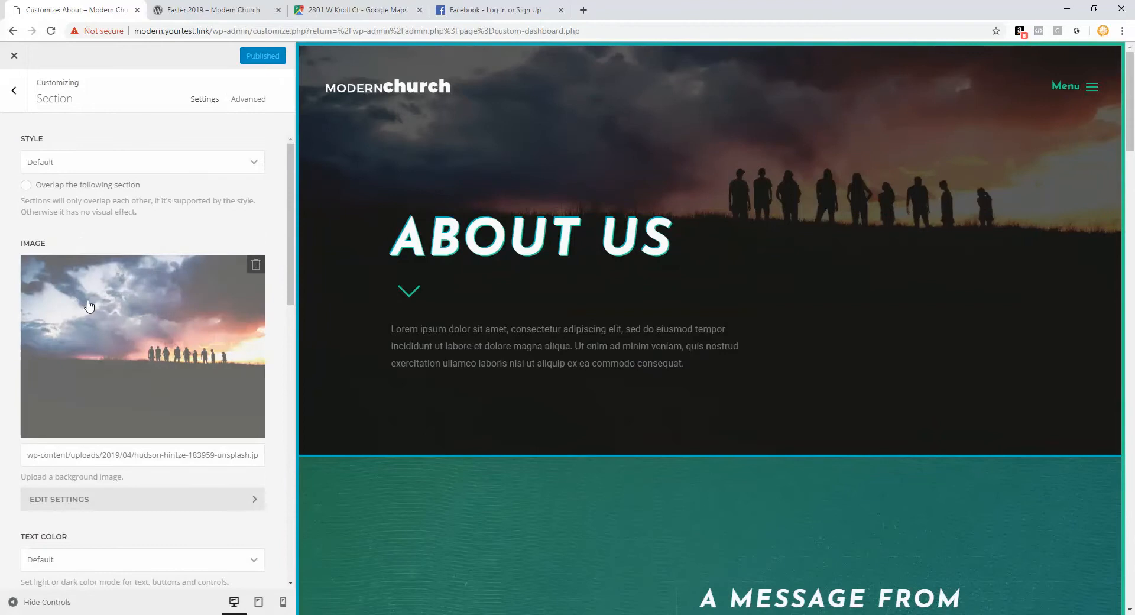
pyautogui.click(89, 306)
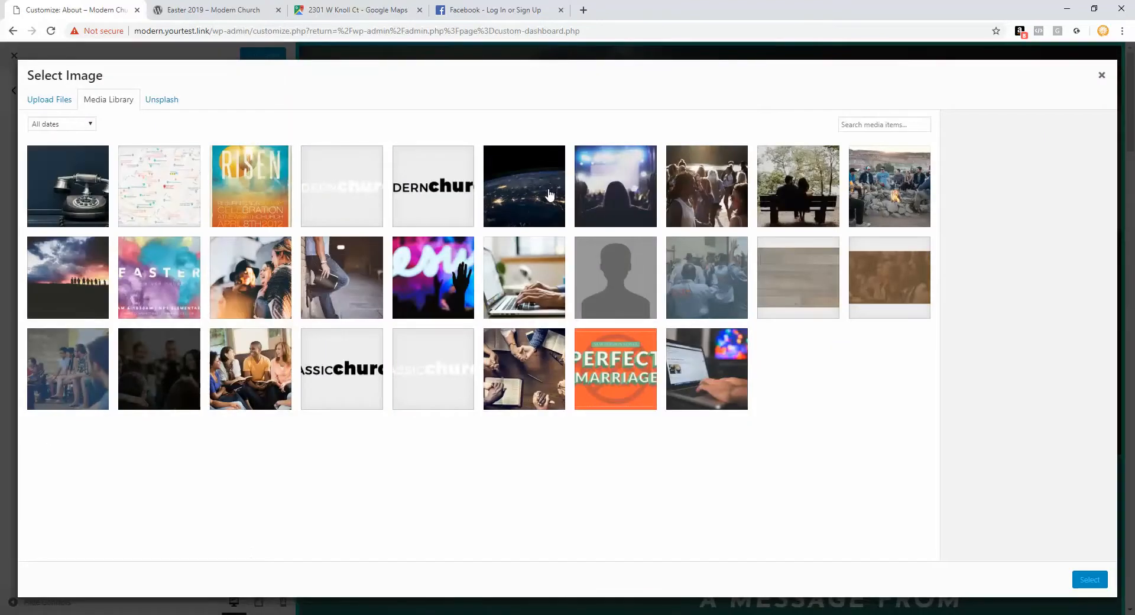
# Step: Set the About header background to the earth-at-night photo, pasting its URL into the Image field
pyautogui.click(549, 195)
pyautogui.click(1087, 580)
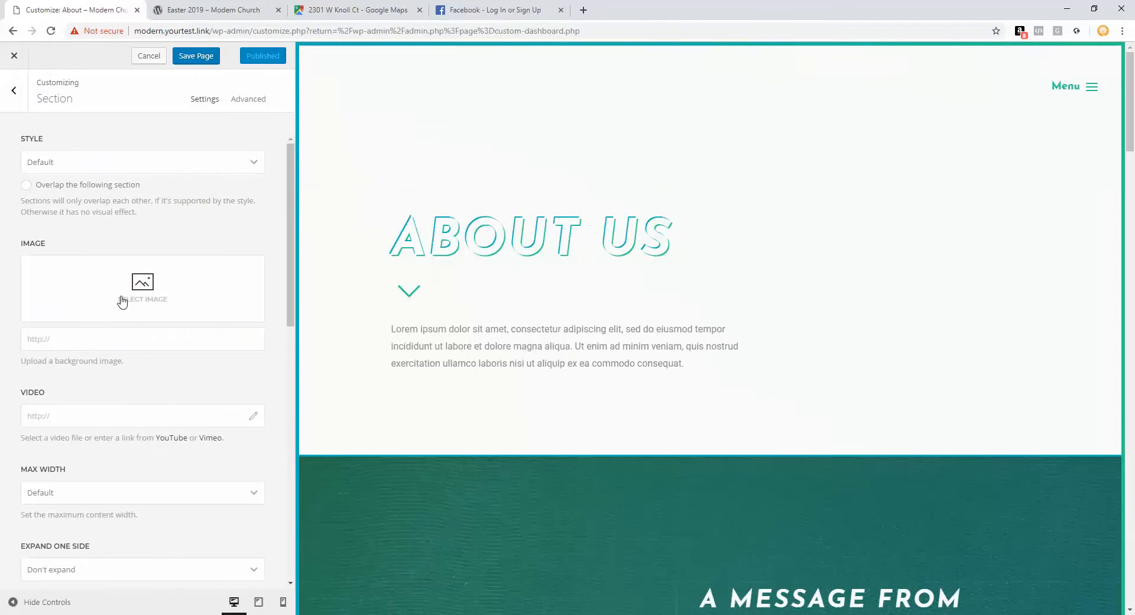
pyautogui.click(121, 299)
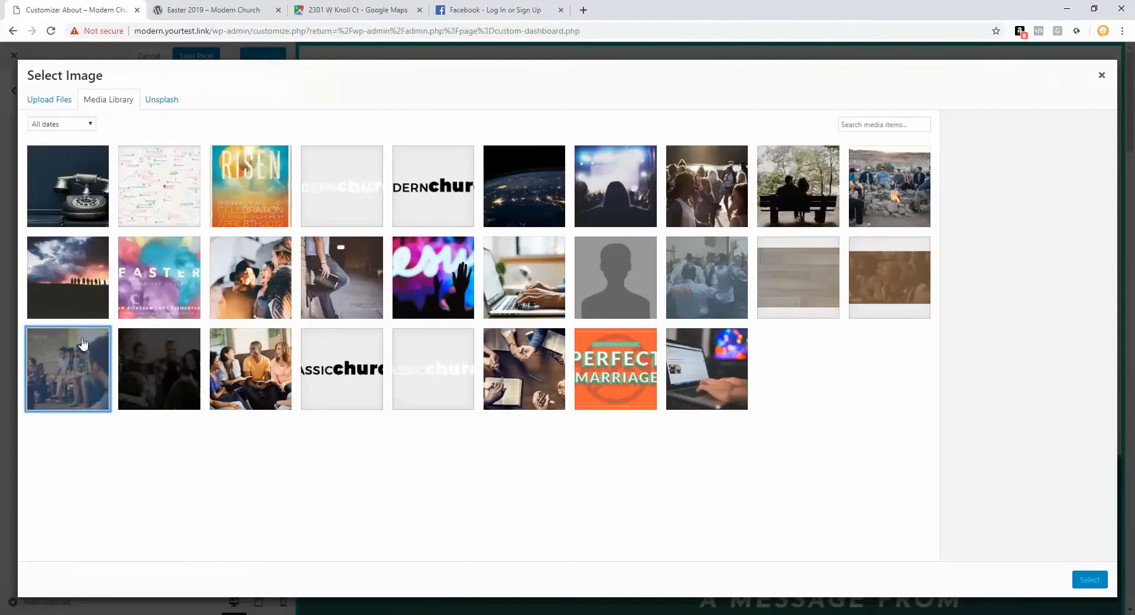
pyautogui.click(1101, 75)
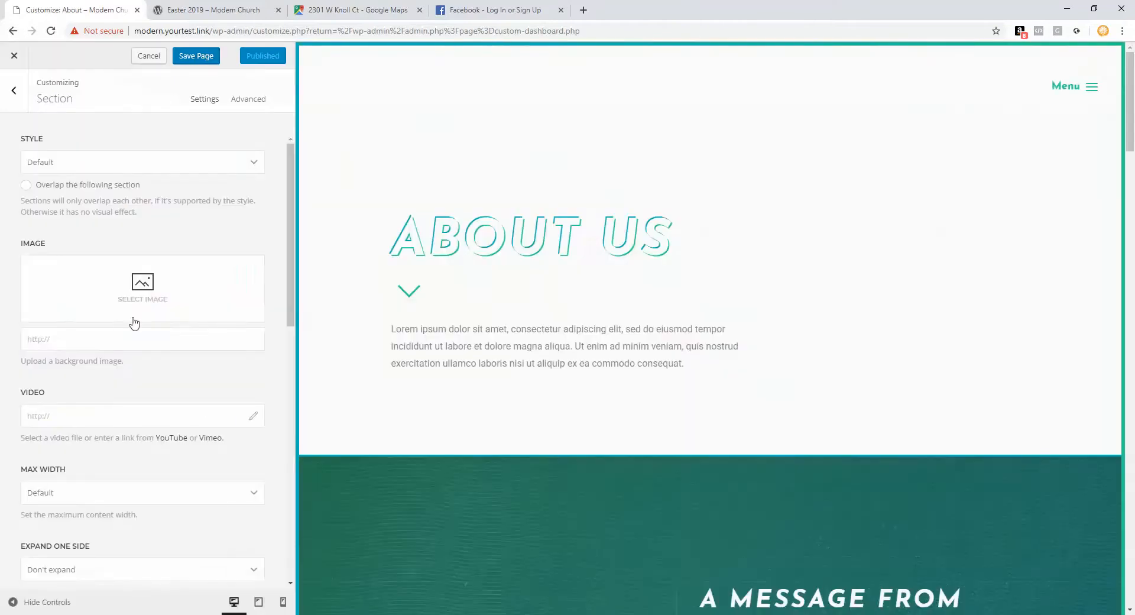
pyautogui.click(111, 335)
pyautogui.hotkey('ctrl', 'v')
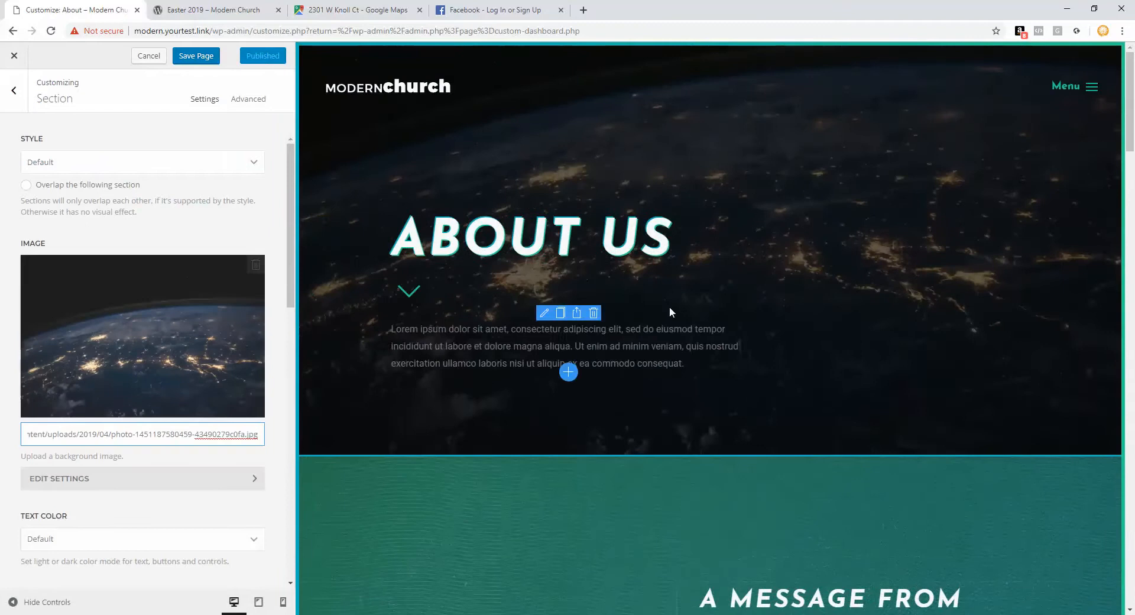
pyautogui.click(13, 93)
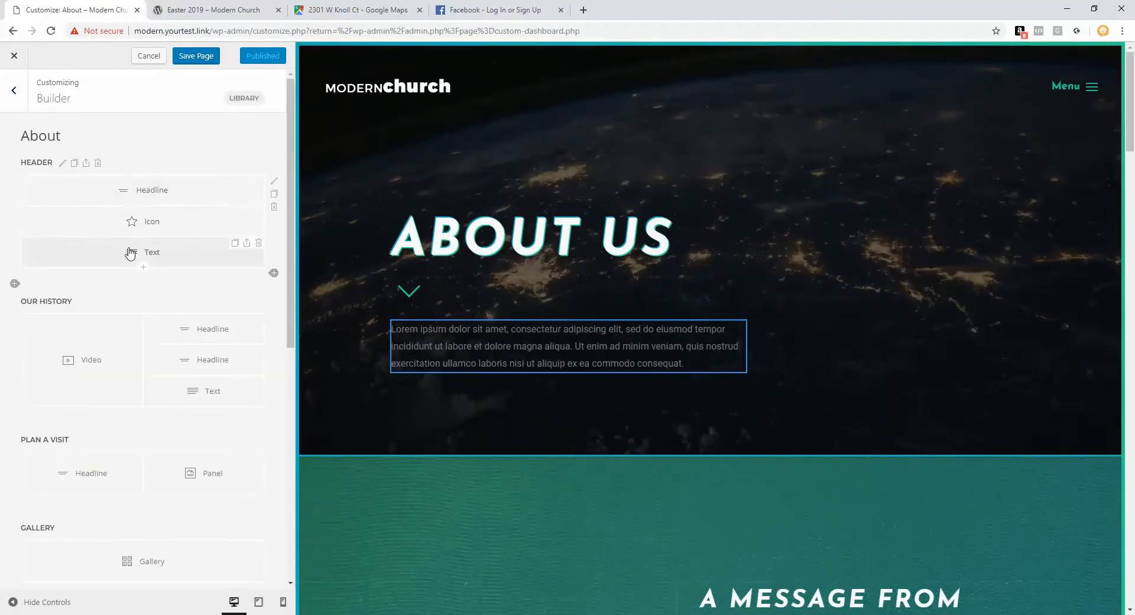
# Step: Delete the Our History video and change the row layout from Halves to Whole
pyautogui.scroll(-6, 378, 336)
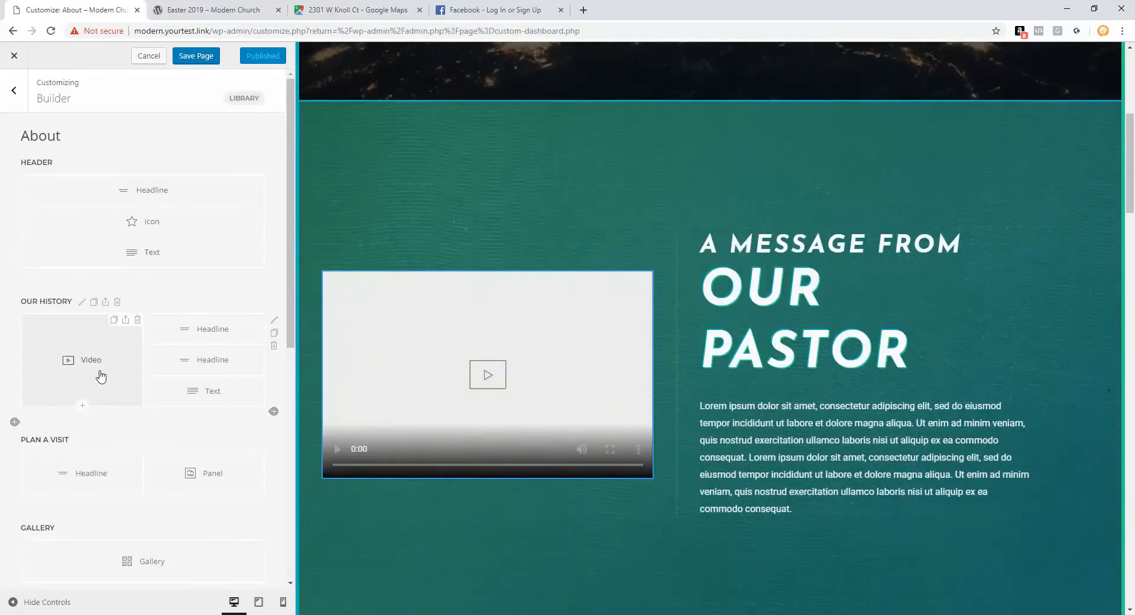
pyautogui.click(138, 320)
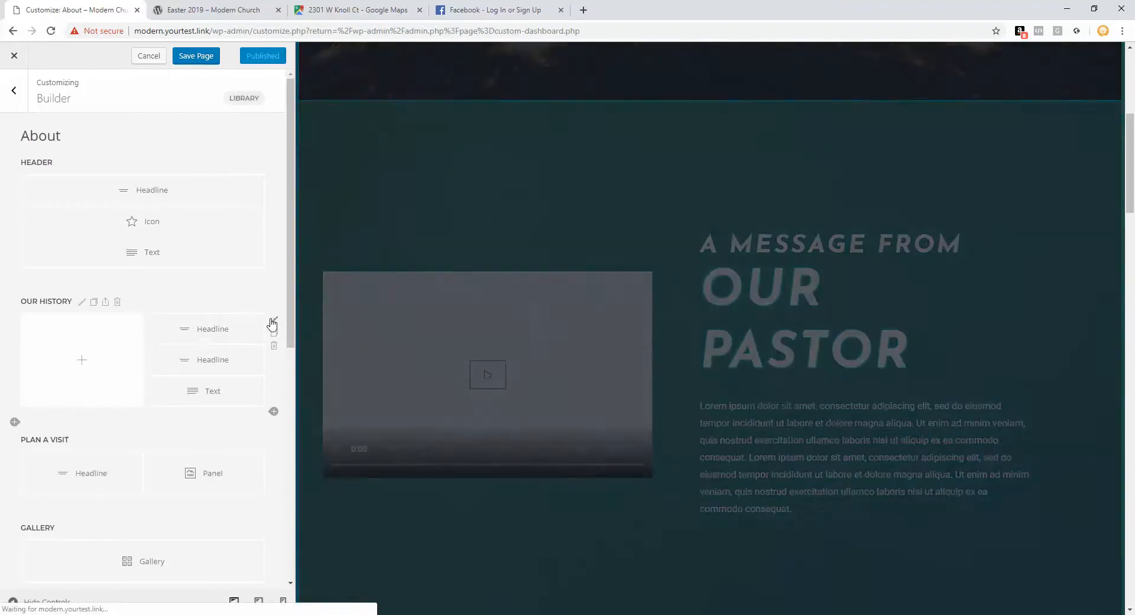
pyautogui.click(273, 321)
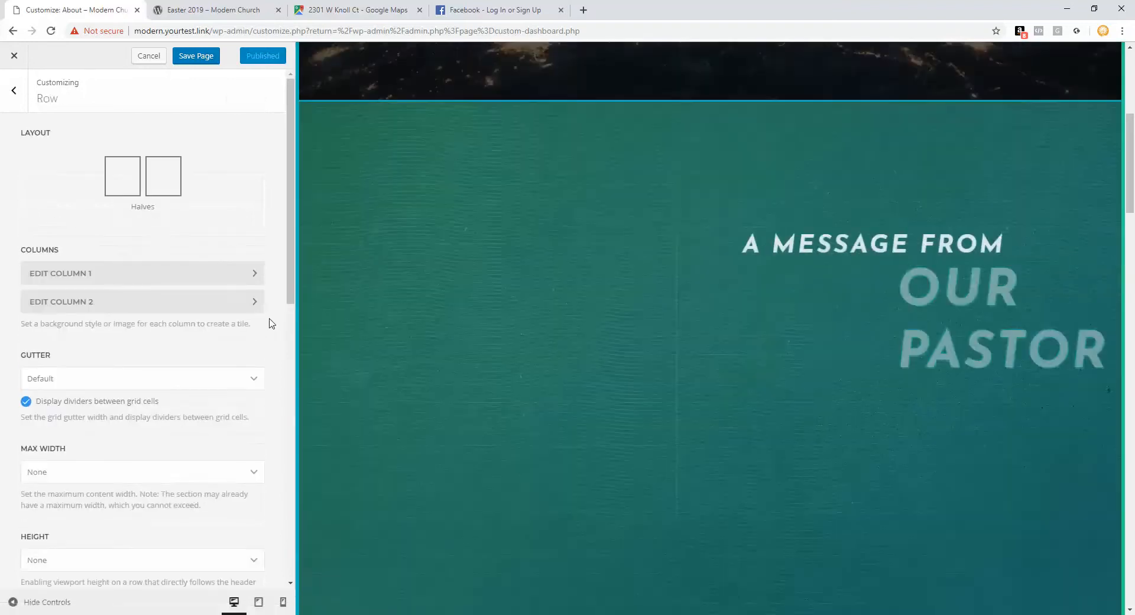
pyautogui.click(14, 91)
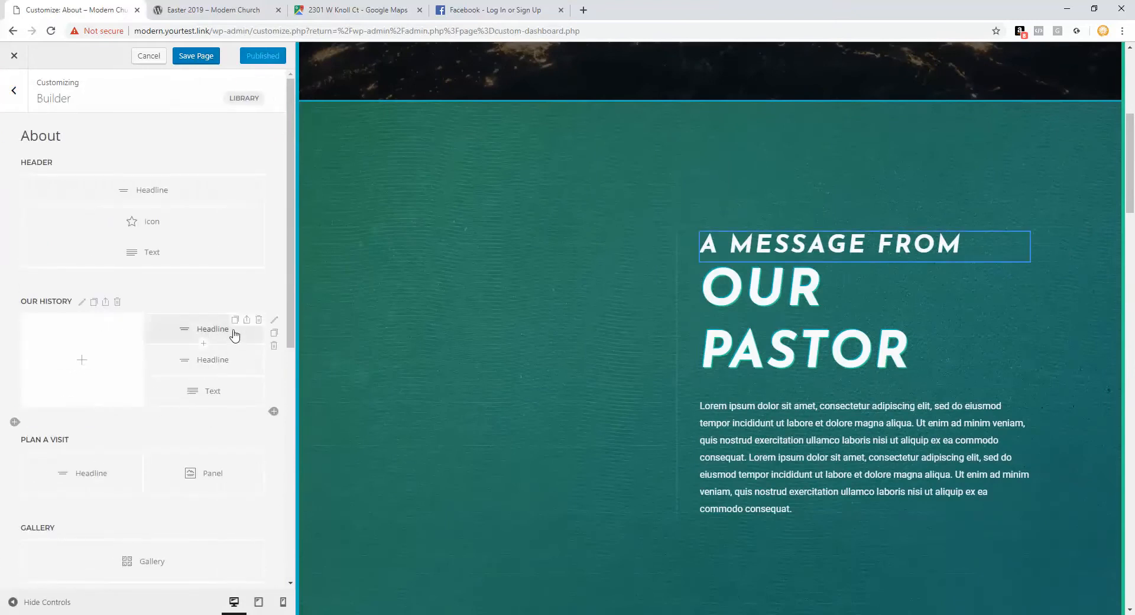
pyautogui.click(274, 322)
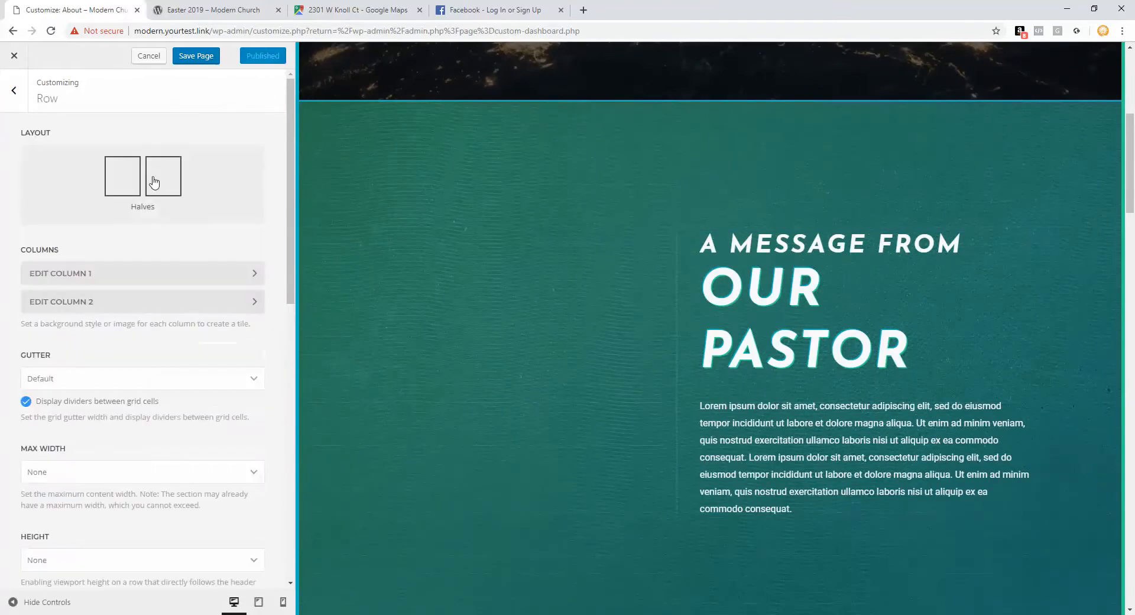
pyautogui.click(152, 173)
pyautogui.click(373, 180)
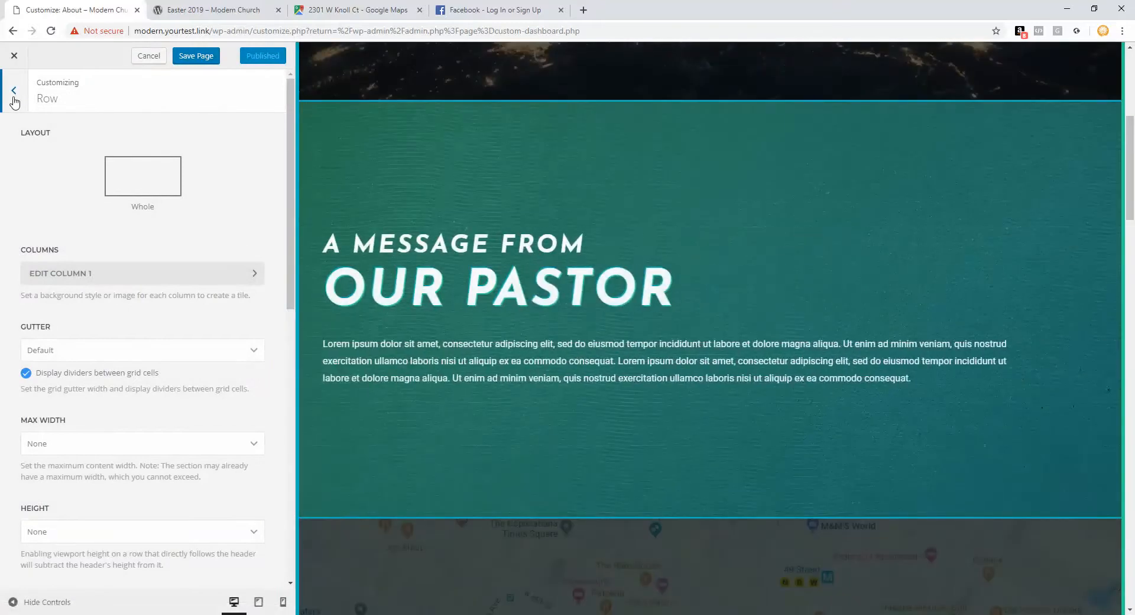
pyautogui.click(14, 96)
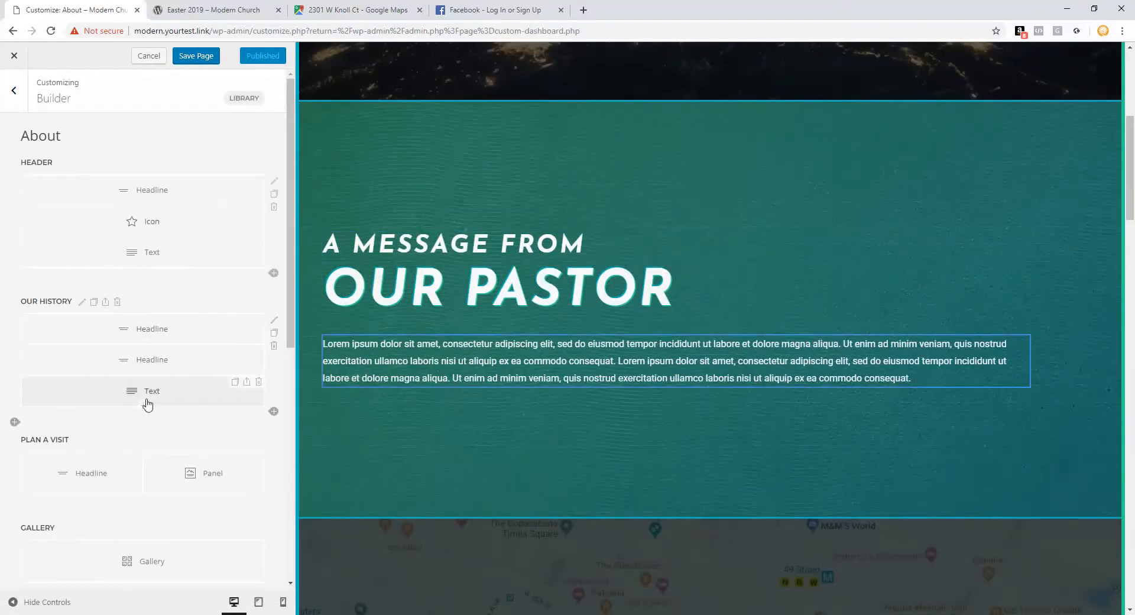
# Step: Open the Plan a Visit panel's settings and go to its Link field
pyautogui.scroll(-4, 510, 481)
pyautogui.scroll(-3, 365, 452)
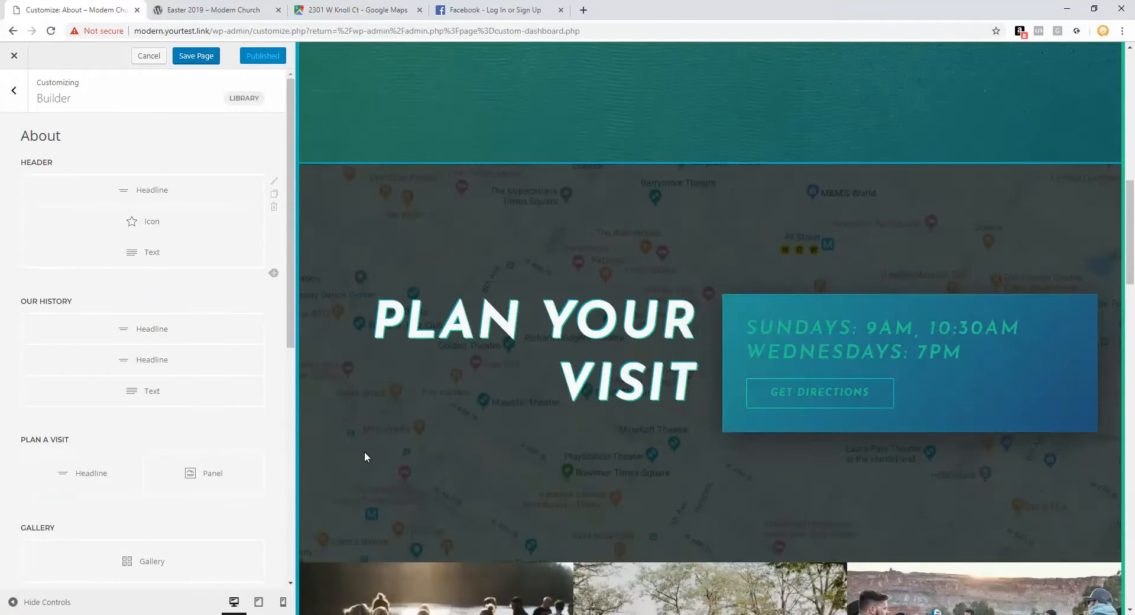
pyautogui.scroll(-2, 177, 373)
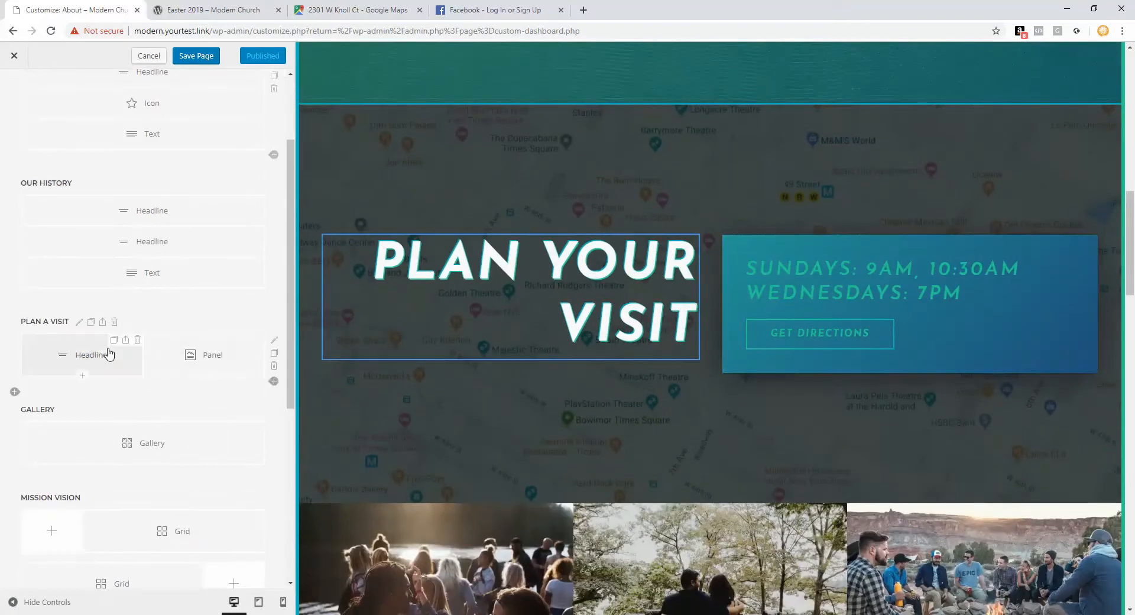
pyautogui.click(56, 358)
pyautogui.hotkey('ctrl', 'a')
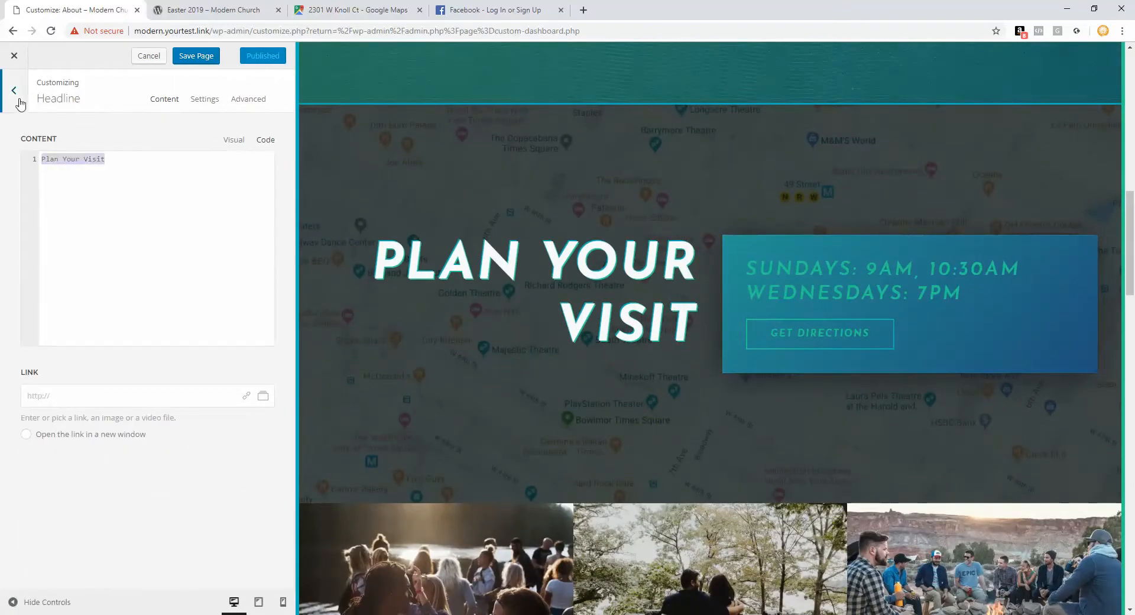
pyautogui.click(17, 97)
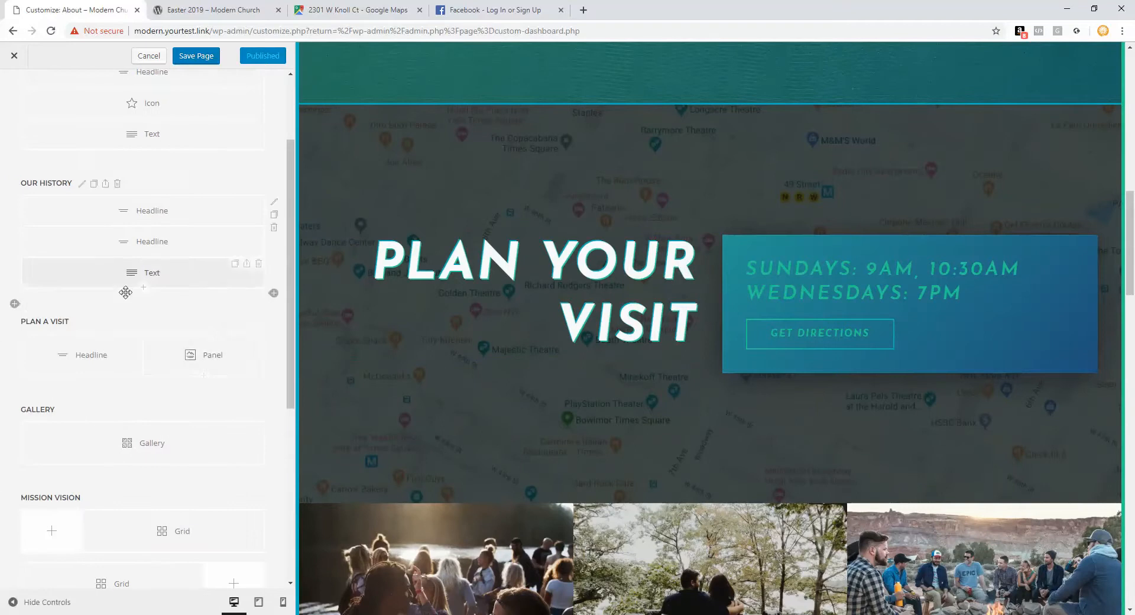
pyautogui.click(185, 355)
pyautogui.moveTo(231, 165); pyautogui.dragTo(3, 168)
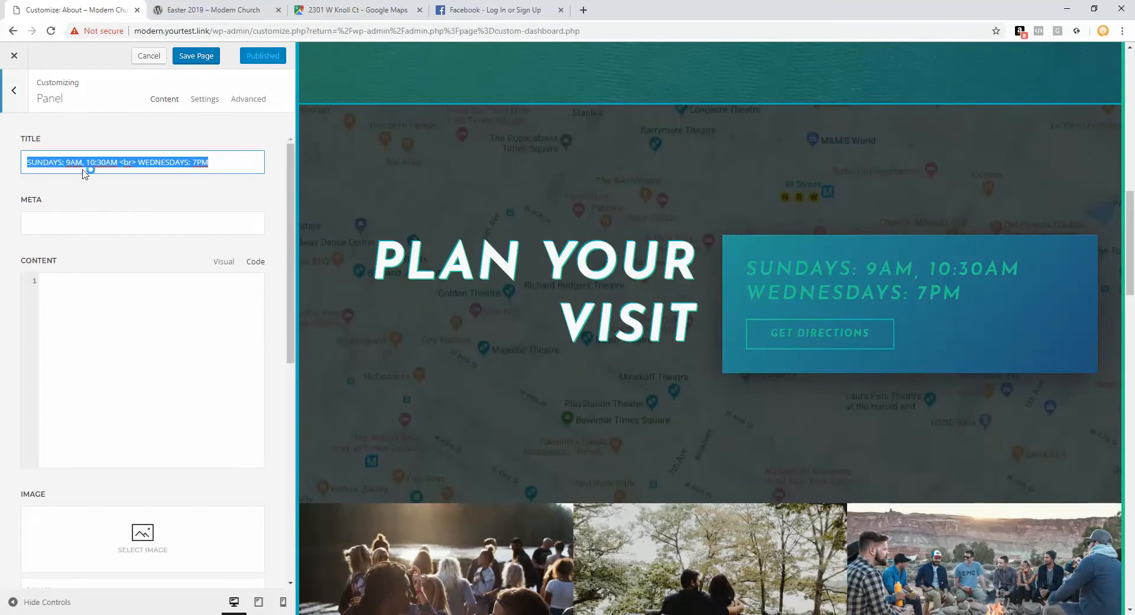
pyautogui.scroll(-4, 214, 422)
pyautogui.scroll(-4, 214, 422)
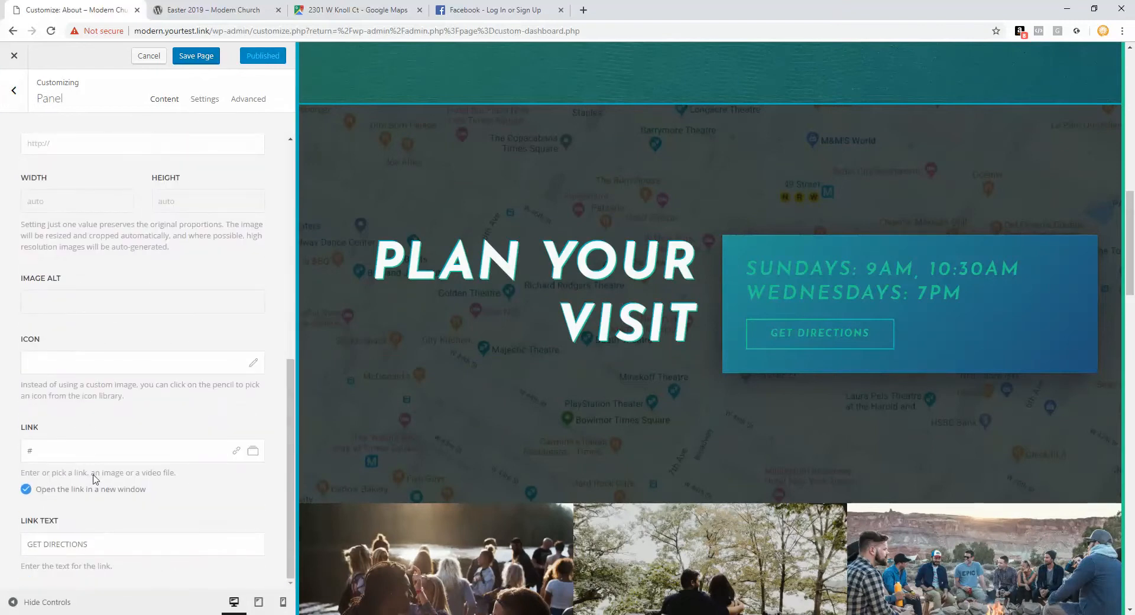
pyautogui.click(95, 450)
# Step: Paste the Google Maps share link as plain text into the GET DIRECTIONS link
pyautogui.click(354, 10)
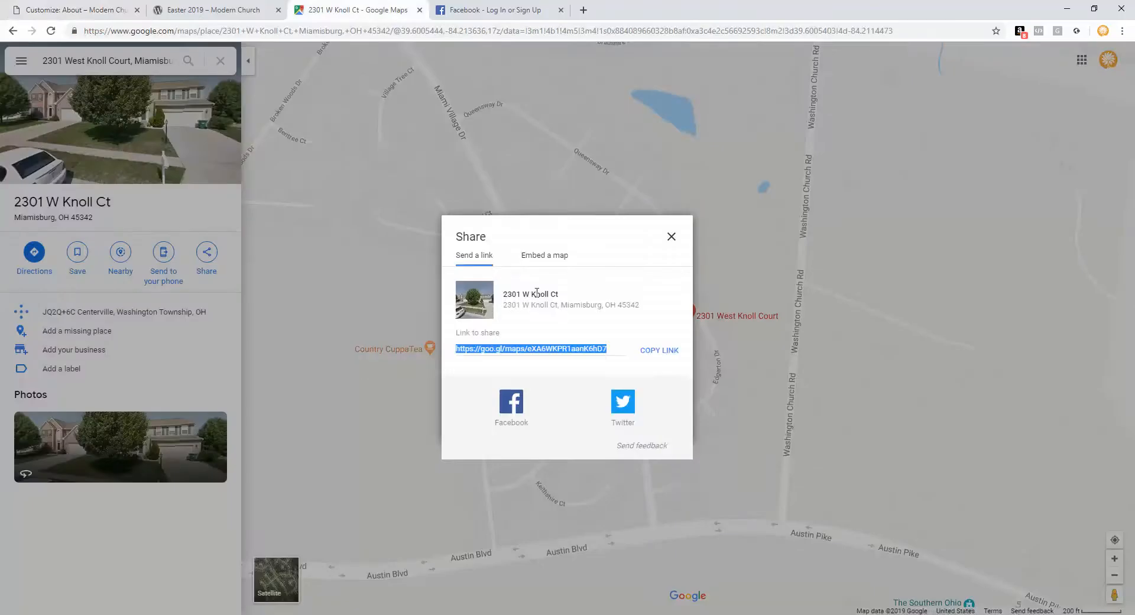
pyautogui.rightClick(563, 350)
pyautogui.click(588, 357)
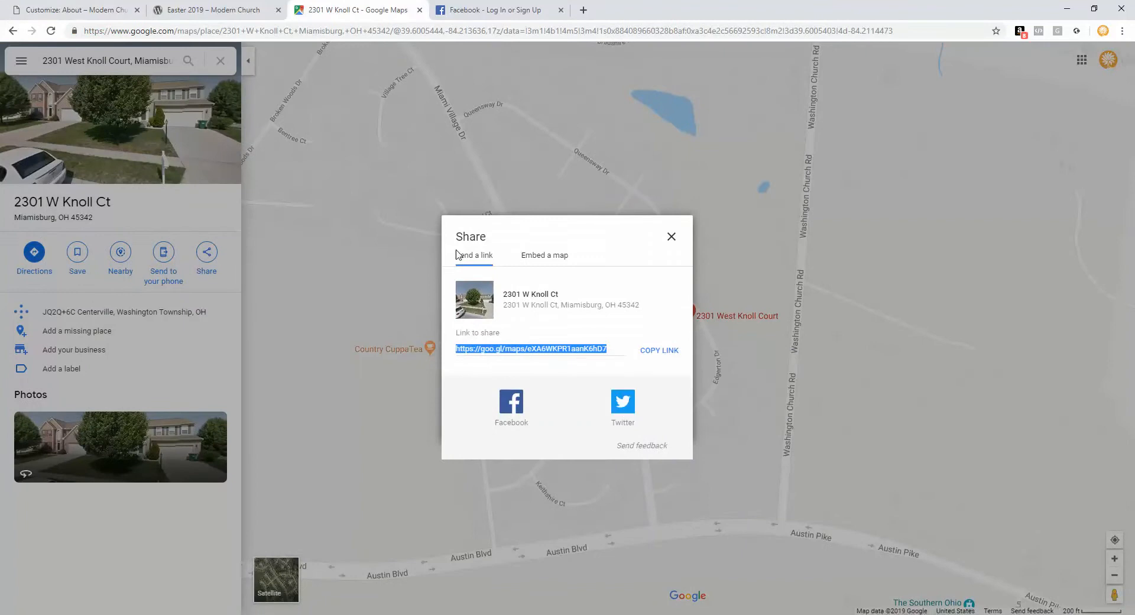
pyautogui.click(93, 14)
pyautogui.rightClick(74, 455)
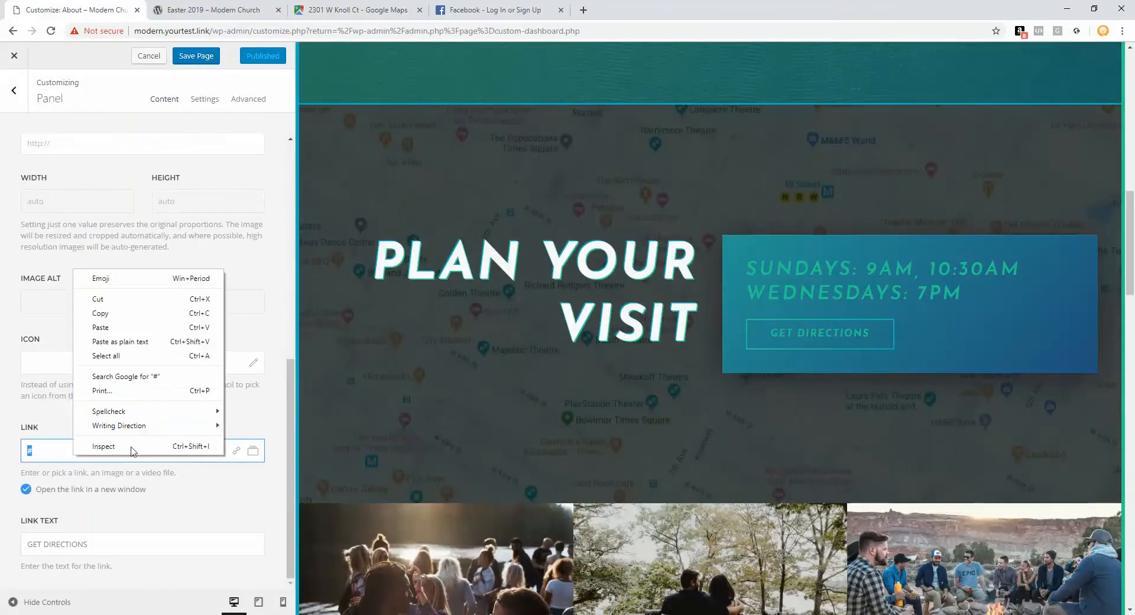
pyautogui.click(136, 341)
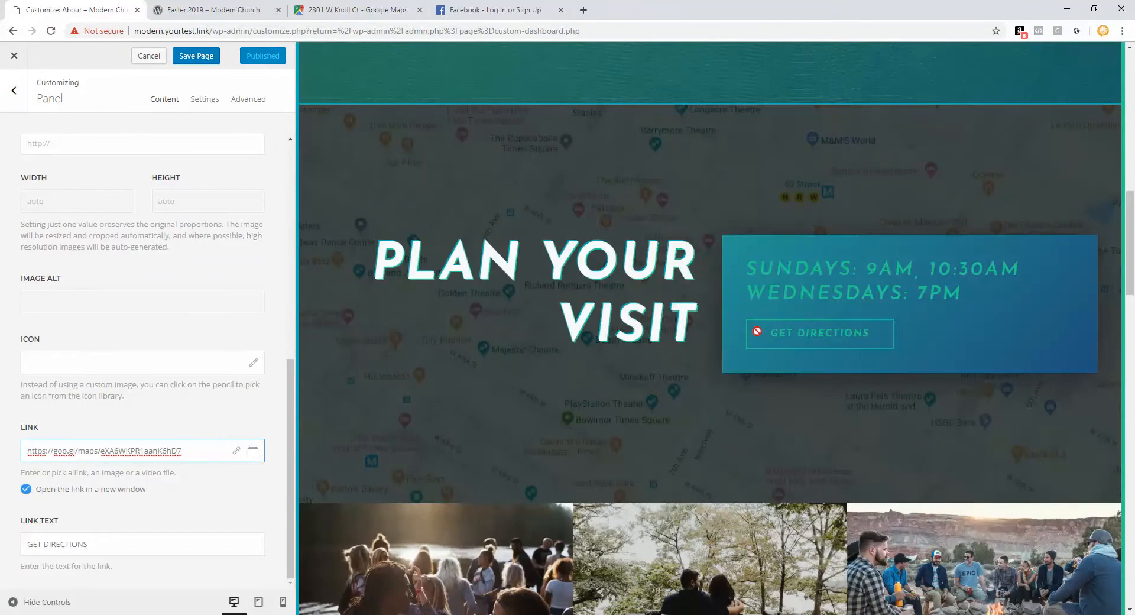
pyautogui.scroll(4, 183, 303)
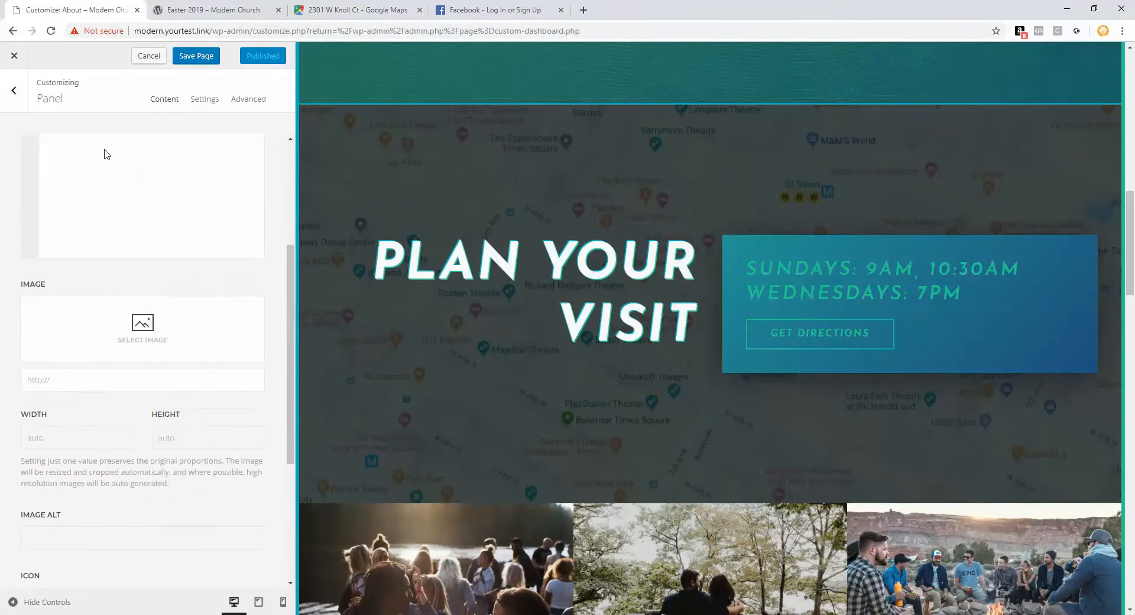
pyautogui.click(22, 102)
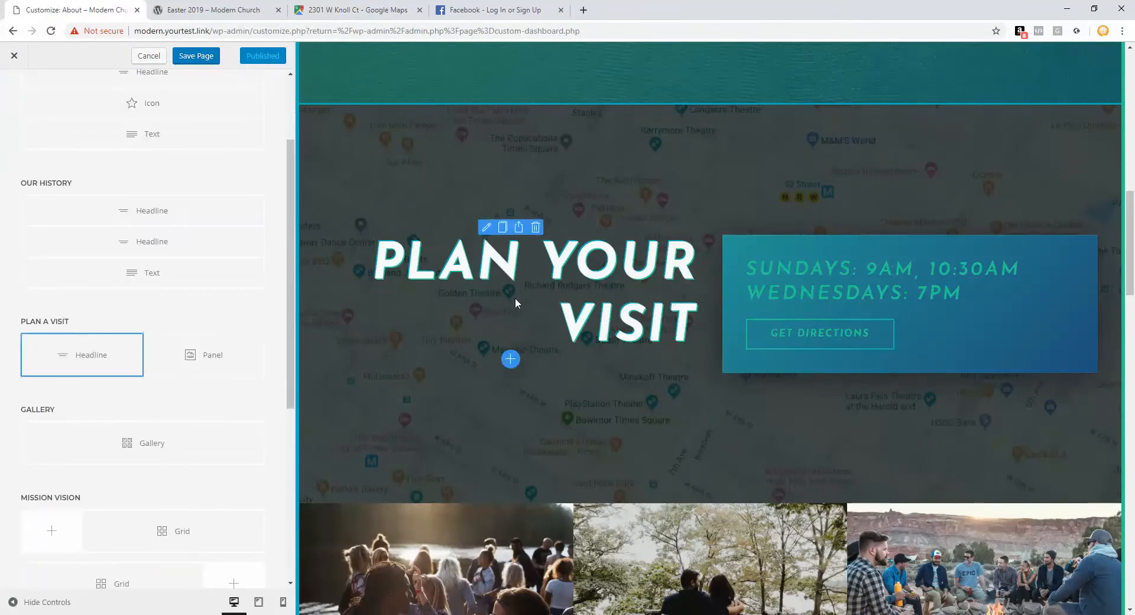
# Step: Check the Plan a Visit section settings, then delete the Gallery section
pyautogui.scroll(-1, 571, 395)
pyautogui.scroll(-2, 150, 384)
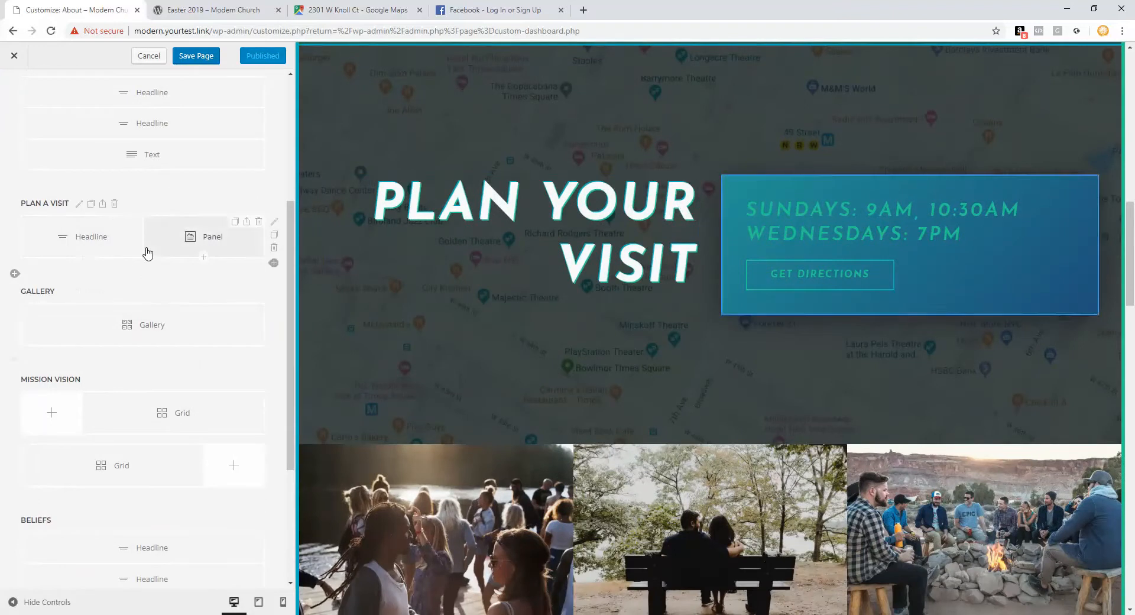
pyautogui.click(79, 203)
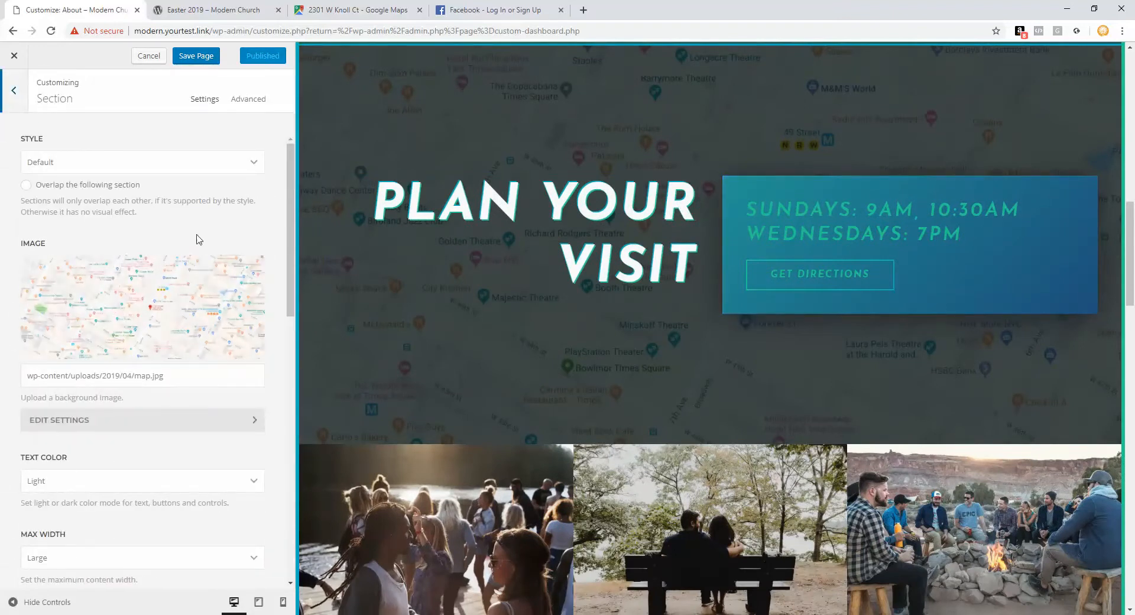
pyautogui.press('Escape')
pyautogui.scroll(-2, 184, 308)
pyautogui.scroll(-4, 337, 364)
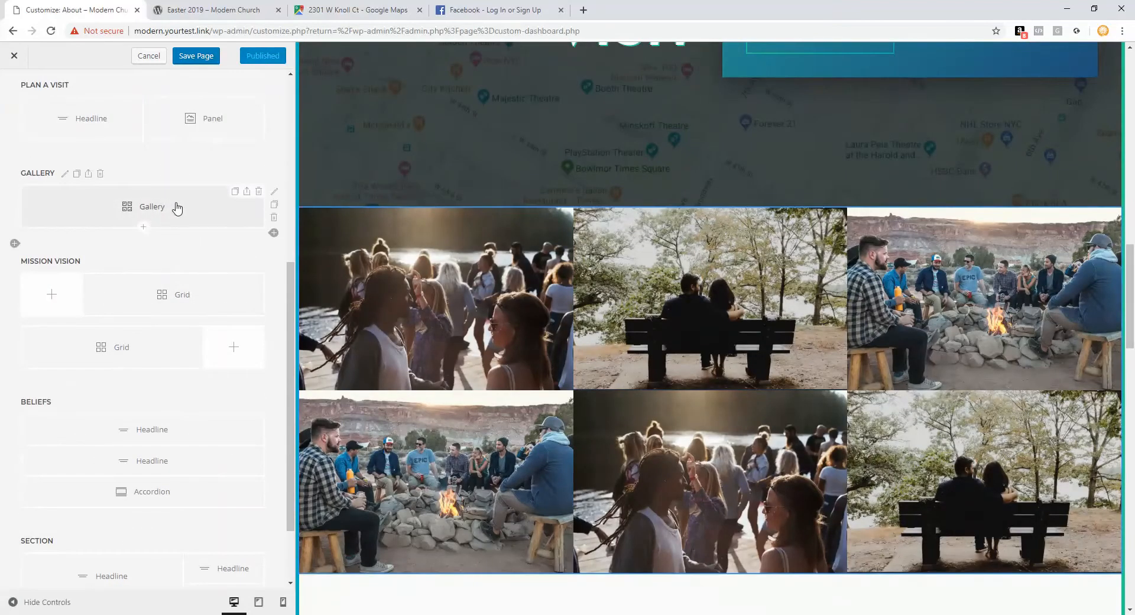
pyautogui.scroll(-2, 363, 476)
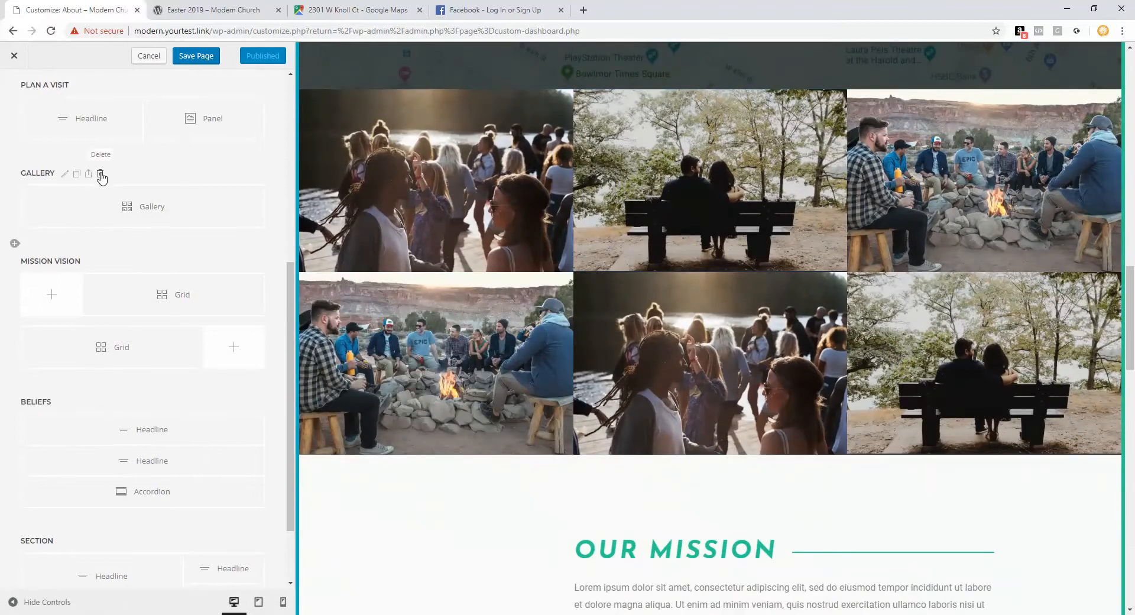
pyautogui.click(100, 174)
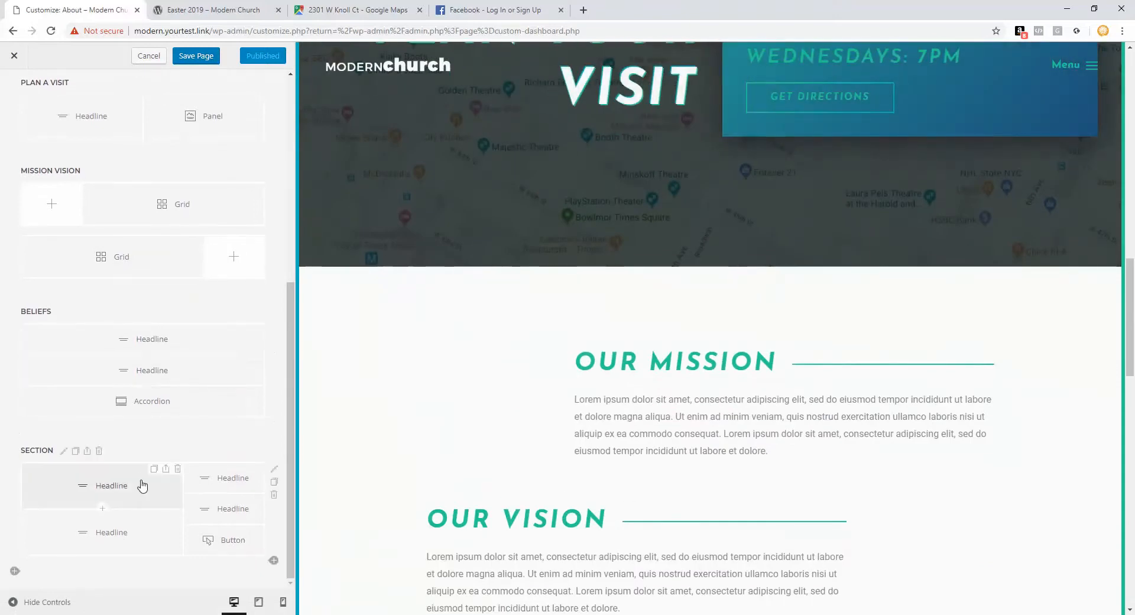
# Step: Review the two Mission Vision grids' items, Our Mission and Our Vision
pyautogui.click(202, 197)
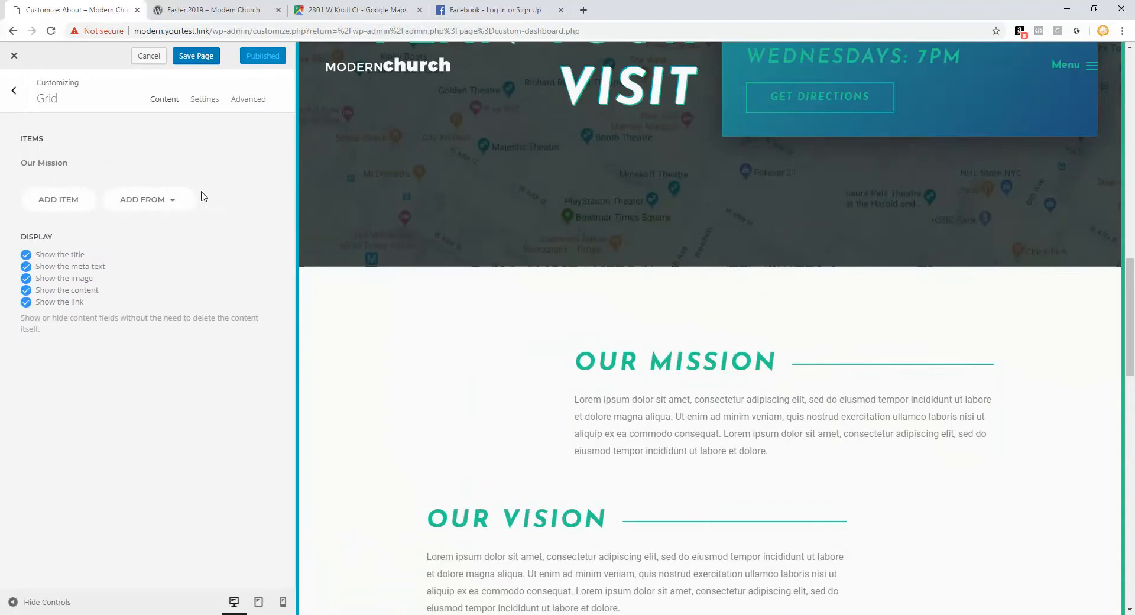
pyautogui.click(77, 169)
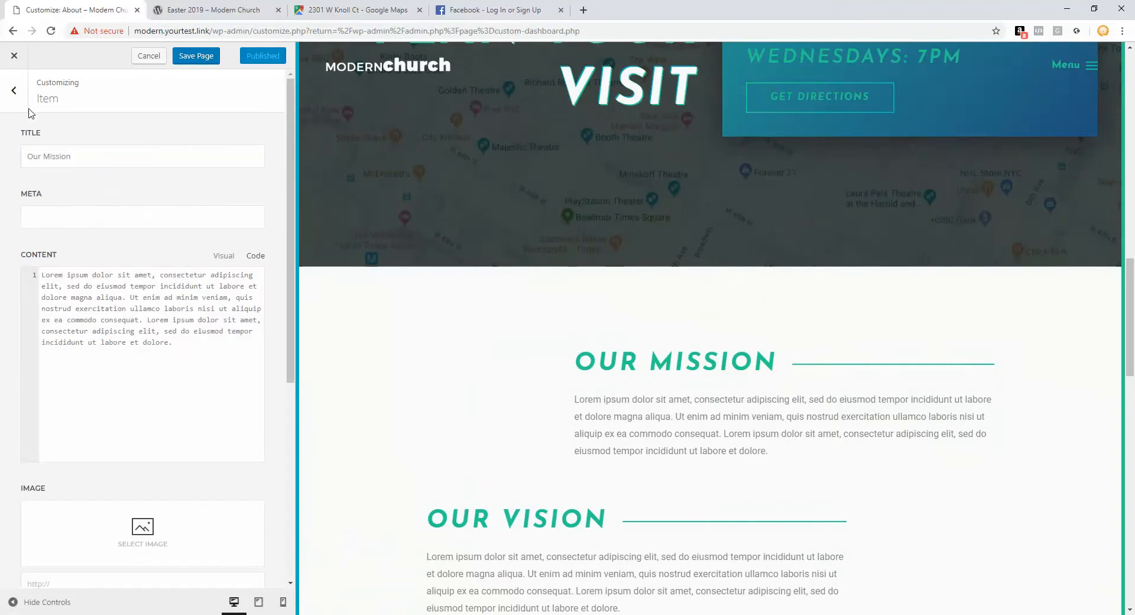
pyautogui.click(12, 91)
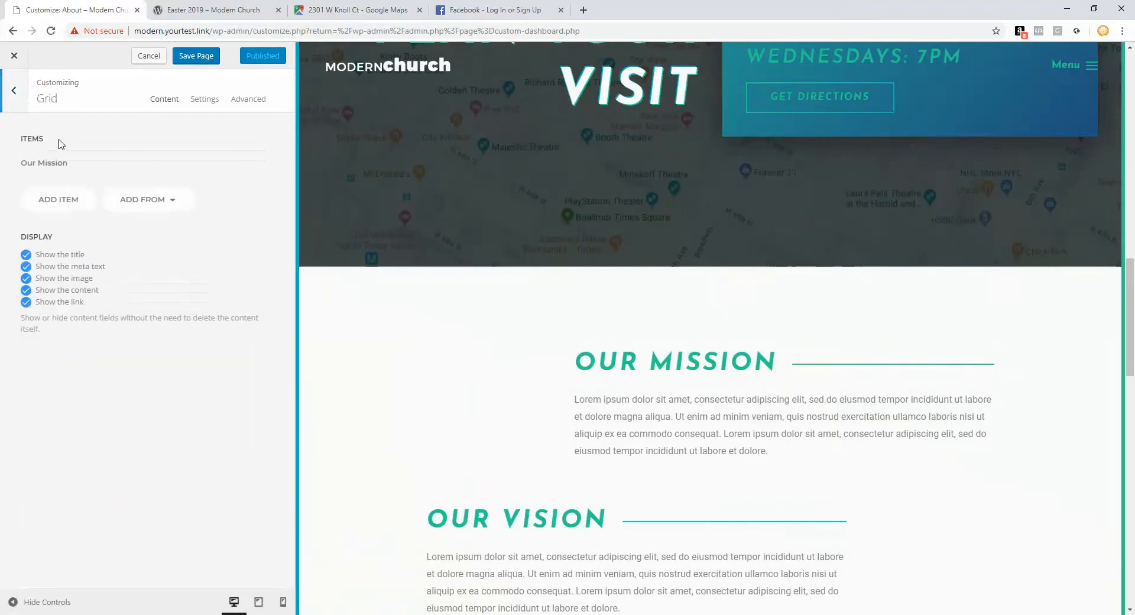
pyautogui.click(17, 100)
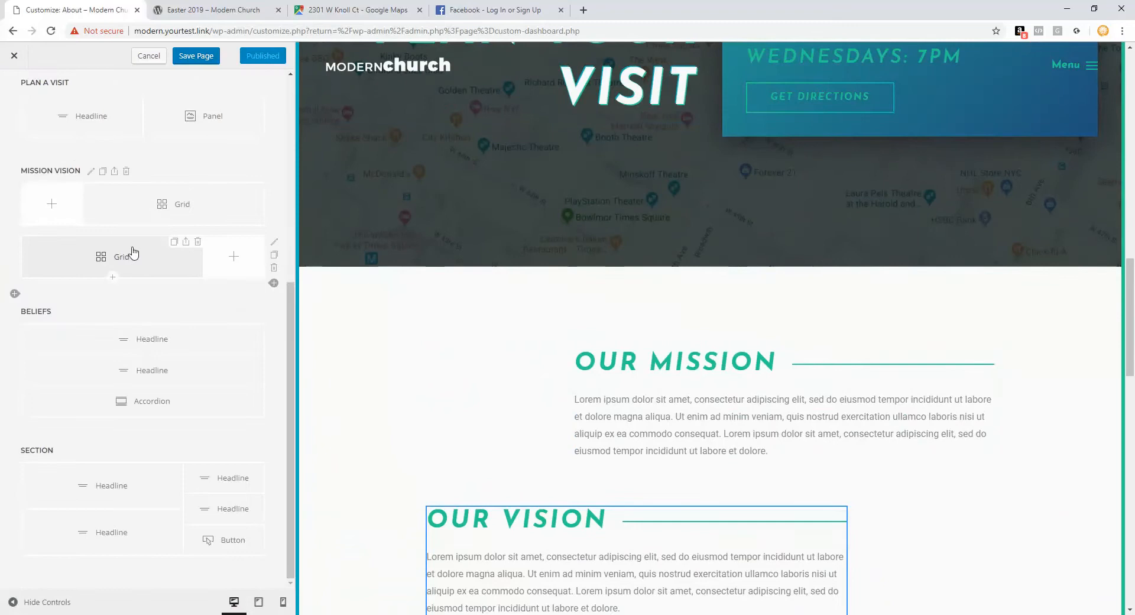
pyautogui.click(132, 253)
pyautogui.doubleClick(29, 106)
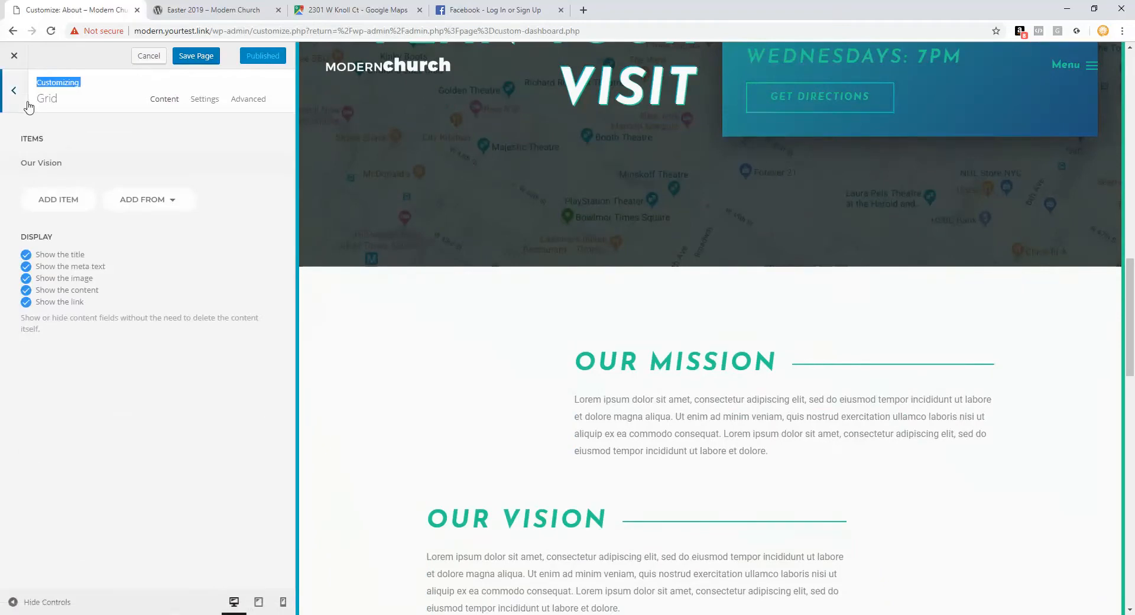
pyautogui.scroll(-8, 397, 471)
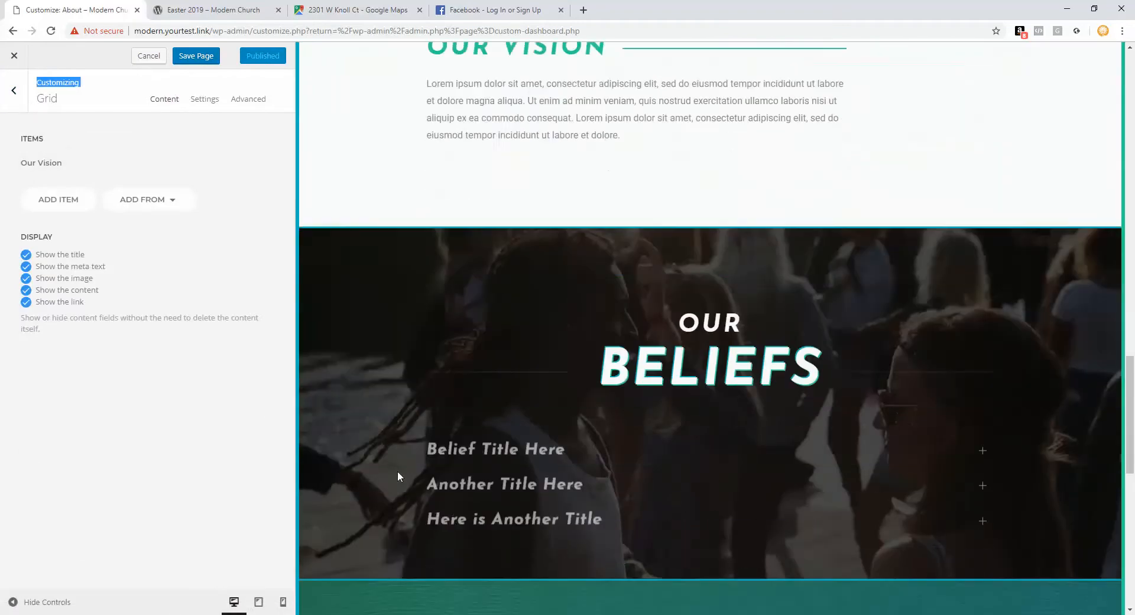
pyautogui.click(14, 90)
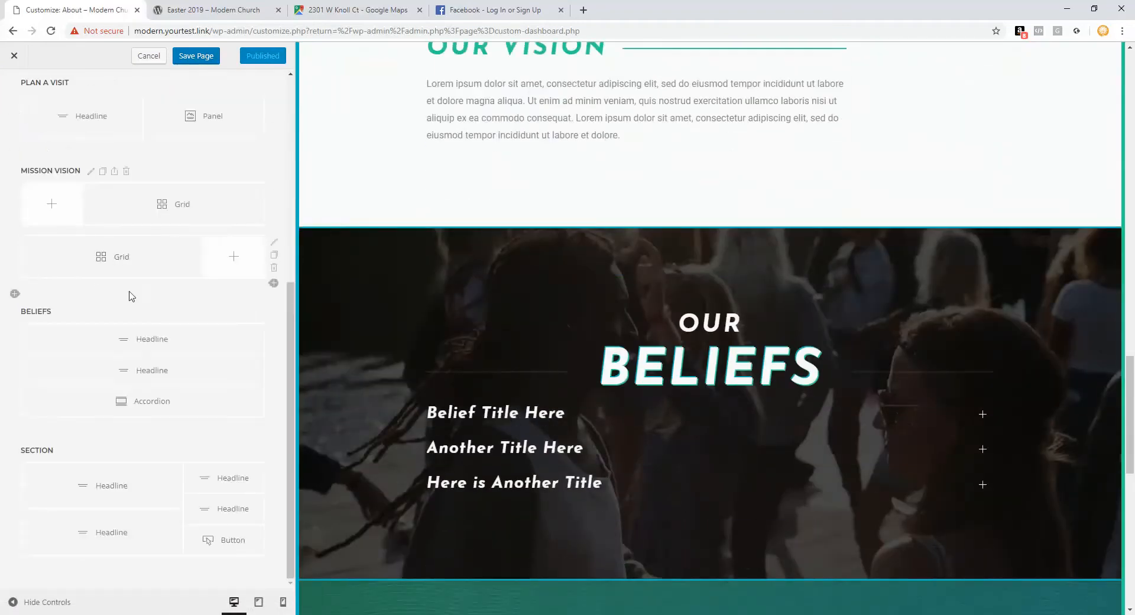
pyautogui.scroll(-2, 456, 294)
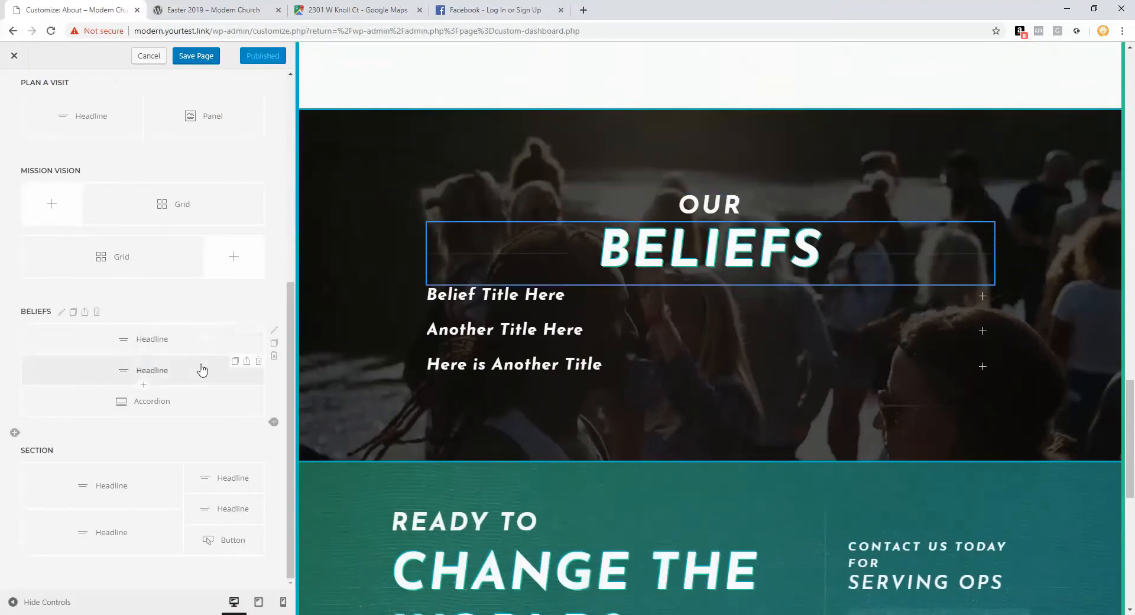
# Step: Open the Beliefs accordion and inspect the Belief Title Here item's title and content
pyautogui.click(166, 399)
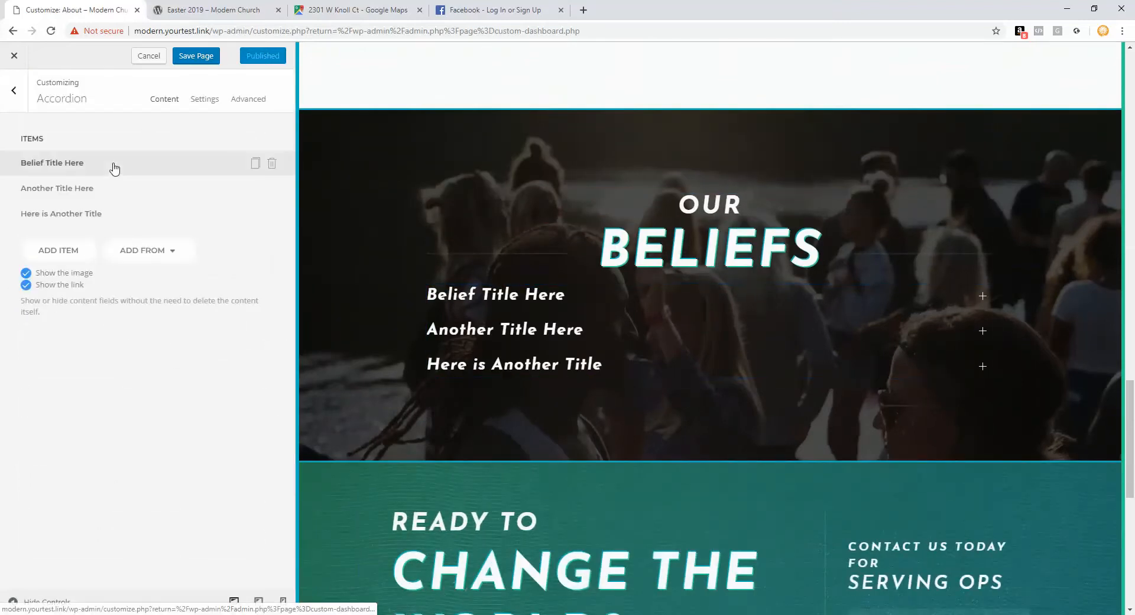
pyautogui.click(92, 168)
pyautogui.moveTo(50, 156); pyautogui.dragTo(24, 157)
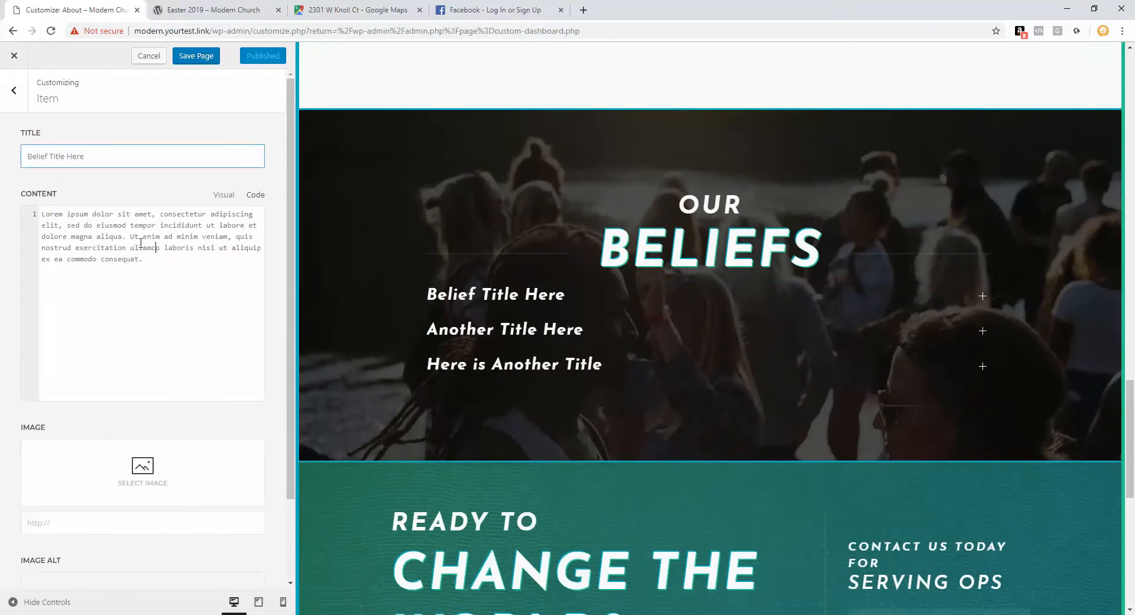
pyautogui.moveTo(157, 246); pyautogui.dragTo(31, 213)
pyautogui.click(10, 93)
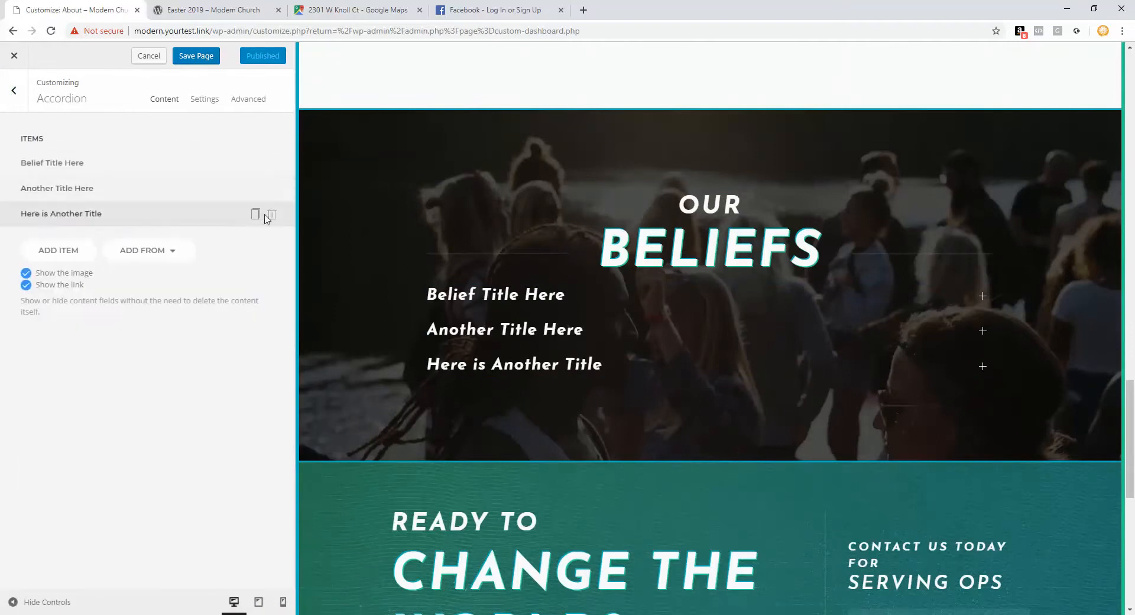
# Step: Delete 'Here is Another Title', add item 'dsgsdgsd' with content 'gsdgsdgs', and move it to the top
pyautogui.click(269, 215)
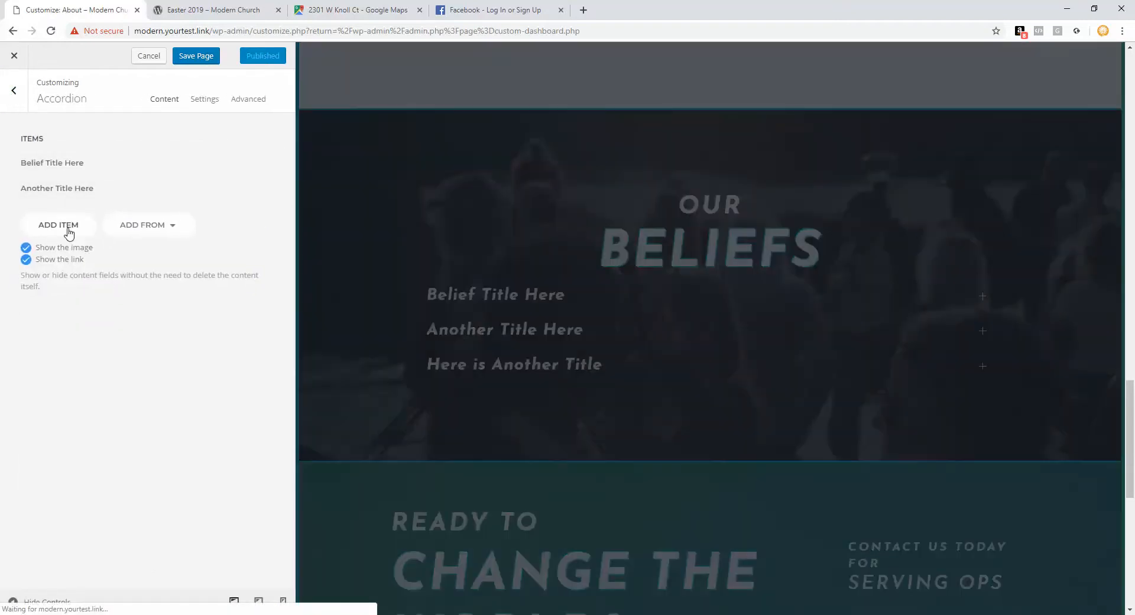
pyautogui.click(69, 232)
pyautogui.click(50, 151)
pyautogui.write('ds')
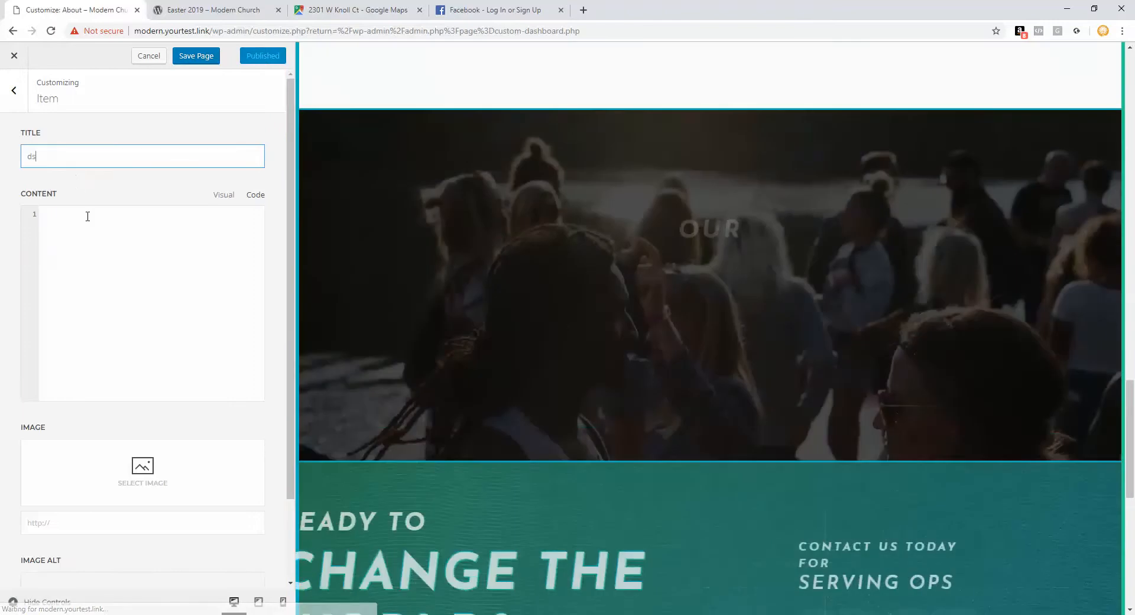
pyautogui.write('gsdgsd')
pyautogui.click(127, 266)
pyautogui.write('gsdgsdgs')
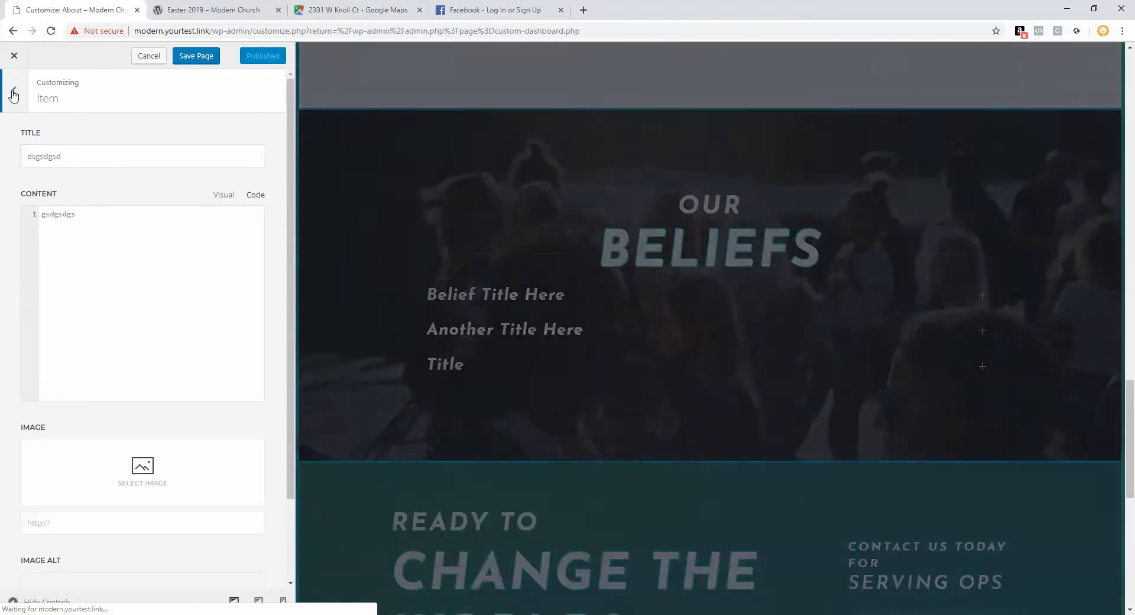
pyautogui.click(14, 91)
pyautogui.moveTo(84, 220); pyautogui.dragTo(82, 166)
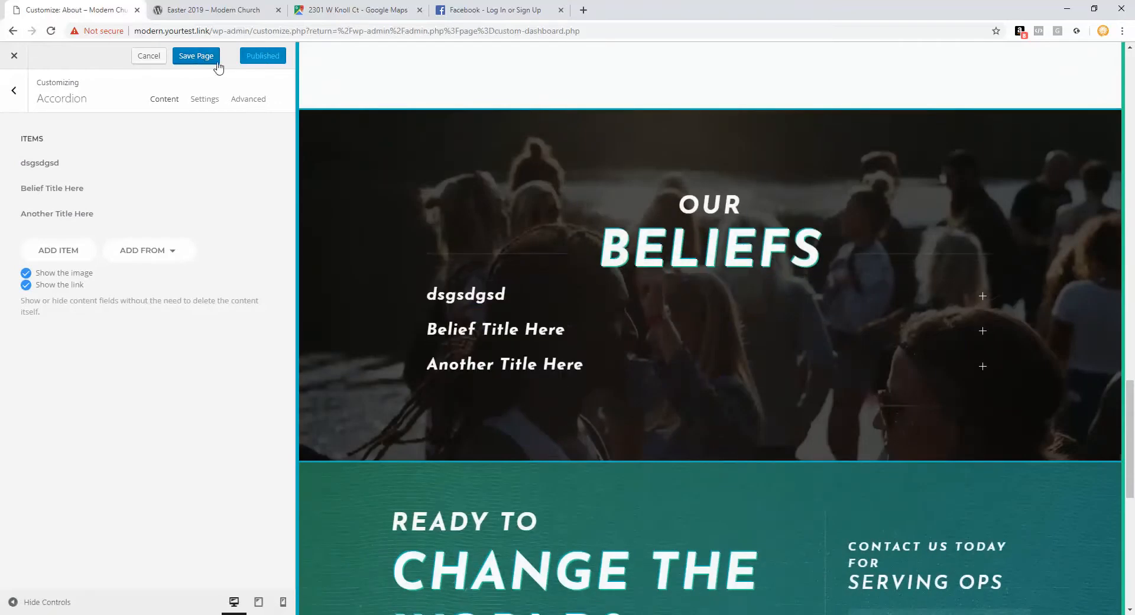
# Step: Cancel to discard all unsaved page changes, then scroll down to confirm the Gallery is restored
pyautogui.click(148, 57)
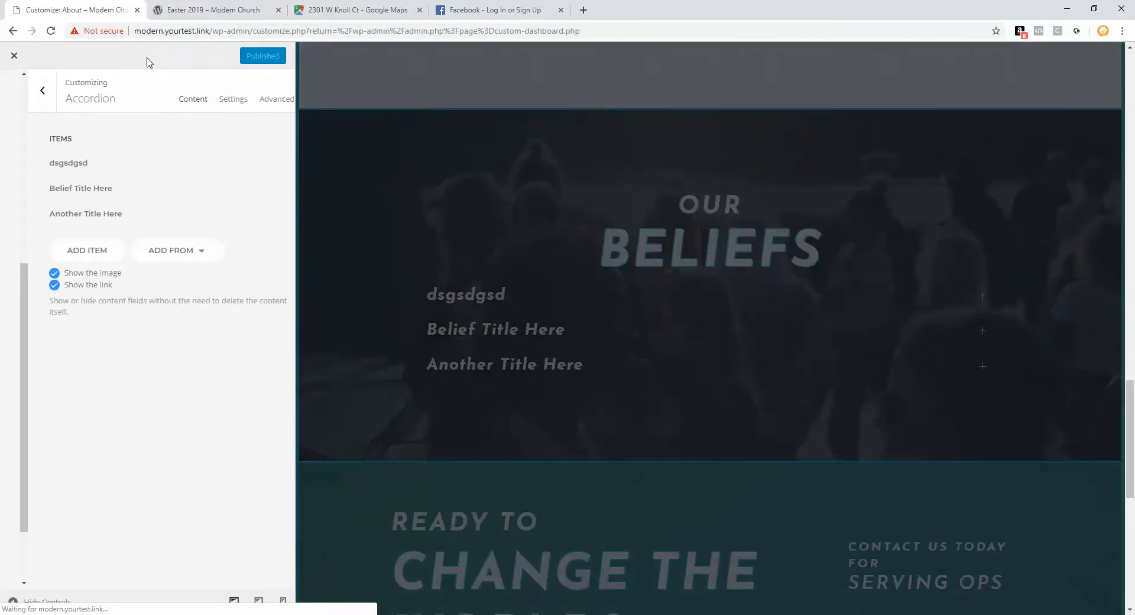
pyautogui.scroll(-5, 378, 348)
pyautogui.scroll(-5, 375, 349)
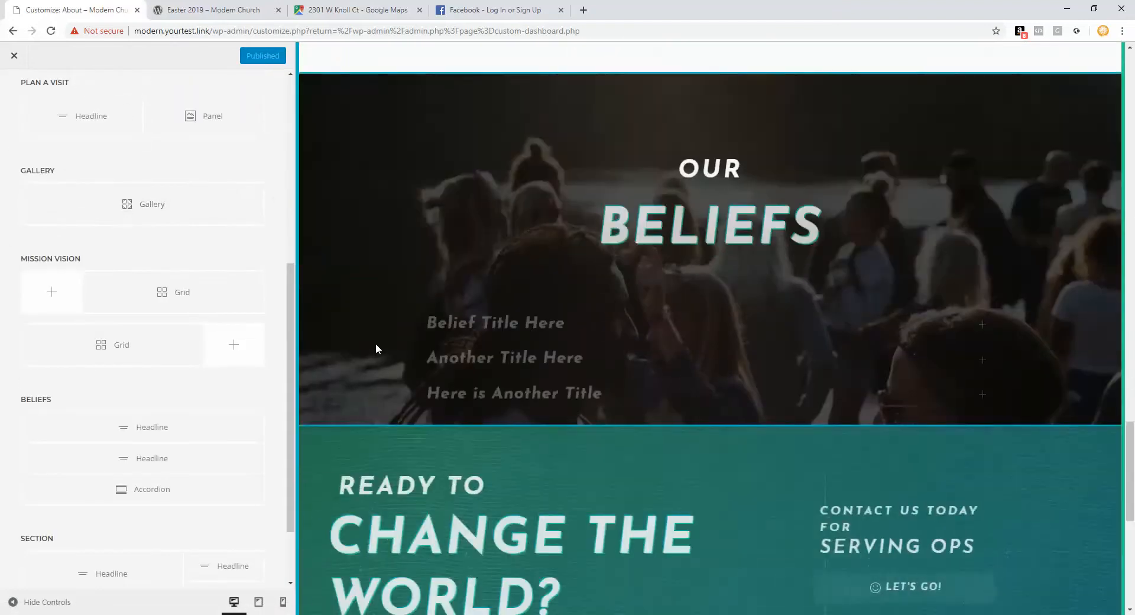
pyautogui.scroll(-2, 165, 347)
pyautogui.scroll(-3, 443, 373)
pyautogui.scroll(-1, 442, 374)
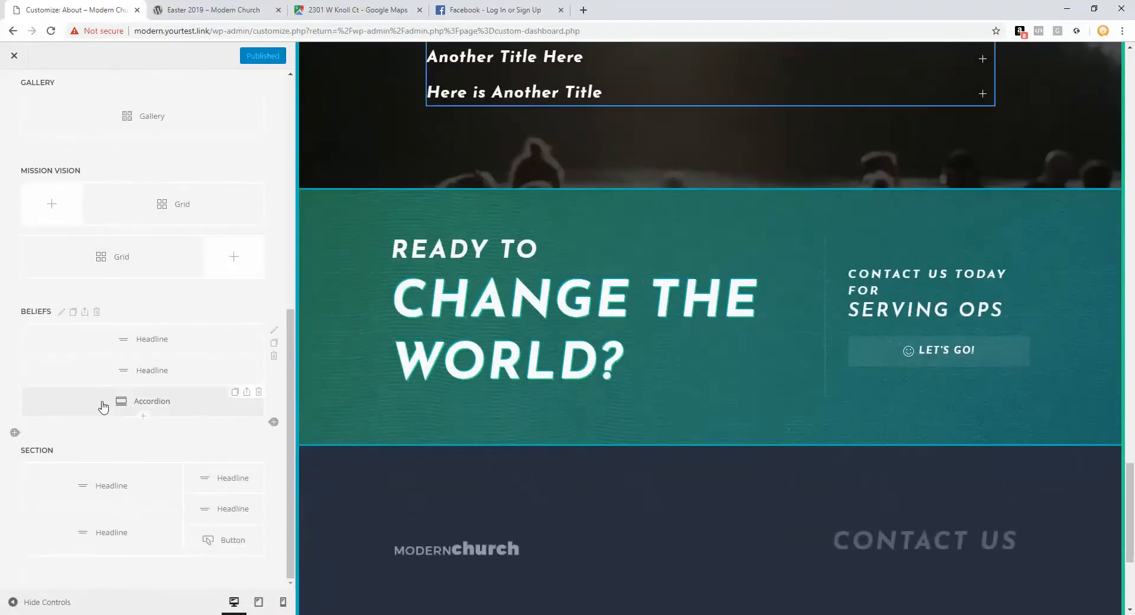
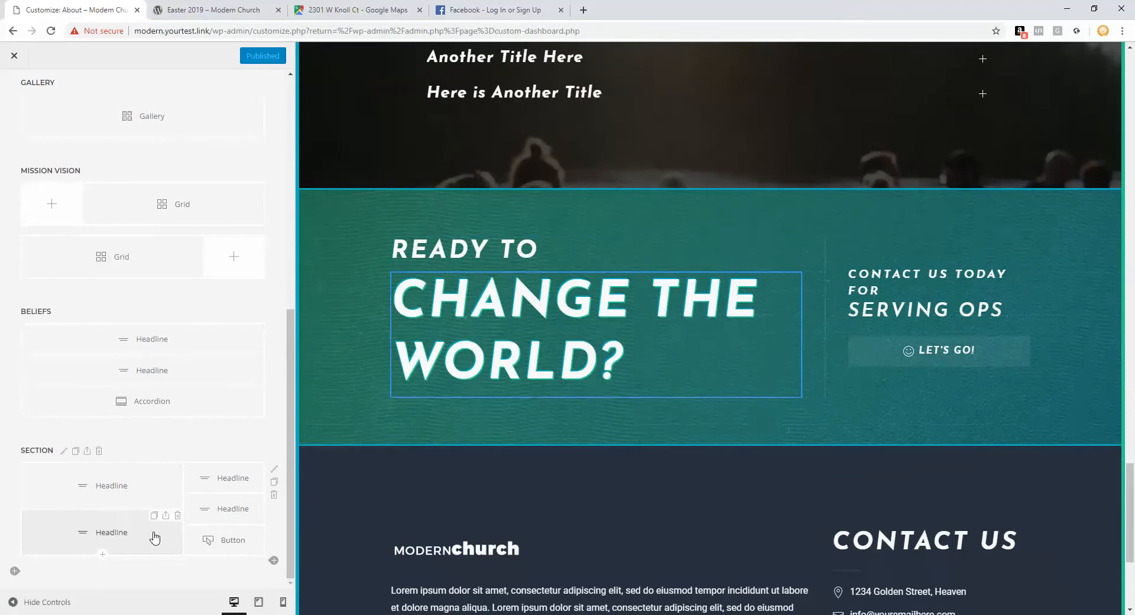
# Step: Inspect the Button's 'Let's go!' item link (contact), then return to the About layout
pyautogui.click(205, 542)
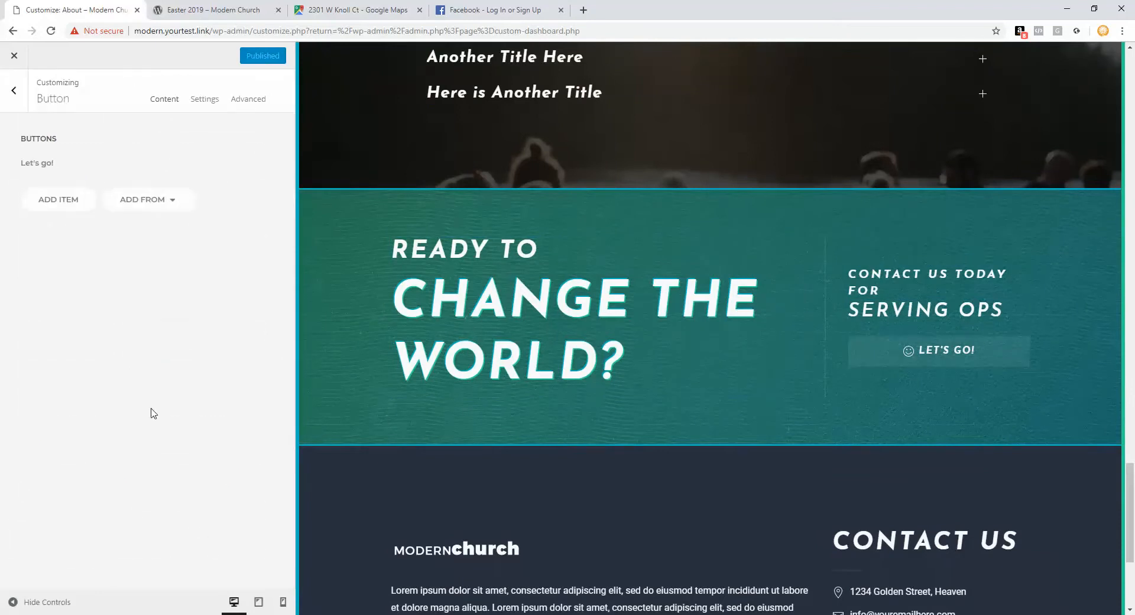
pyautogui.click(59, 164)
pyautogui.moveTo(66, 210); pyautogui.dragTo(2, 224)
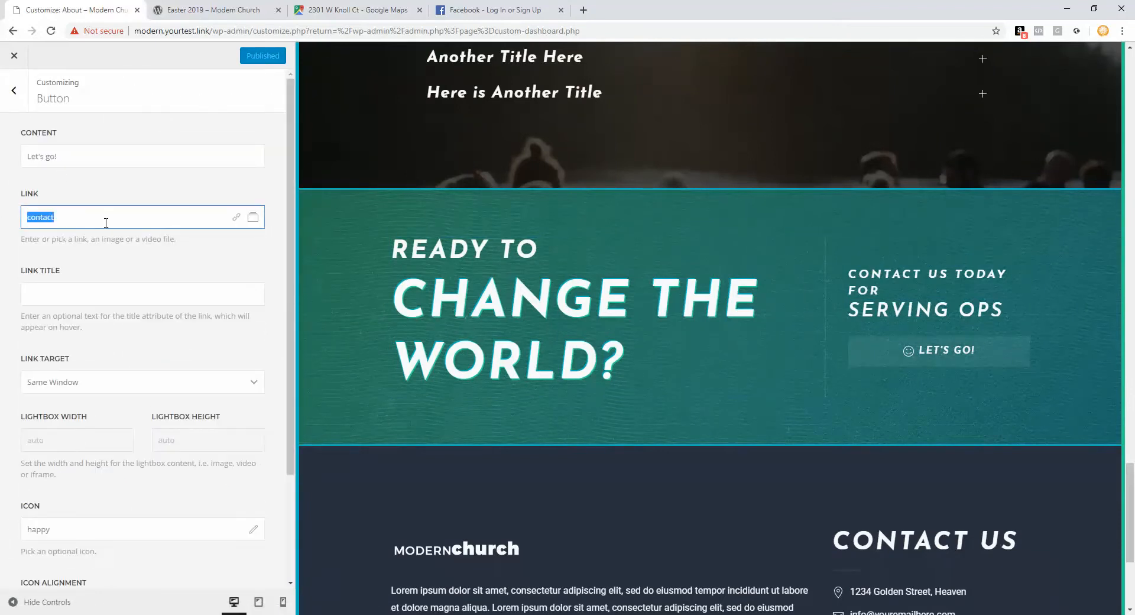
pyautogui.click(14, 90)
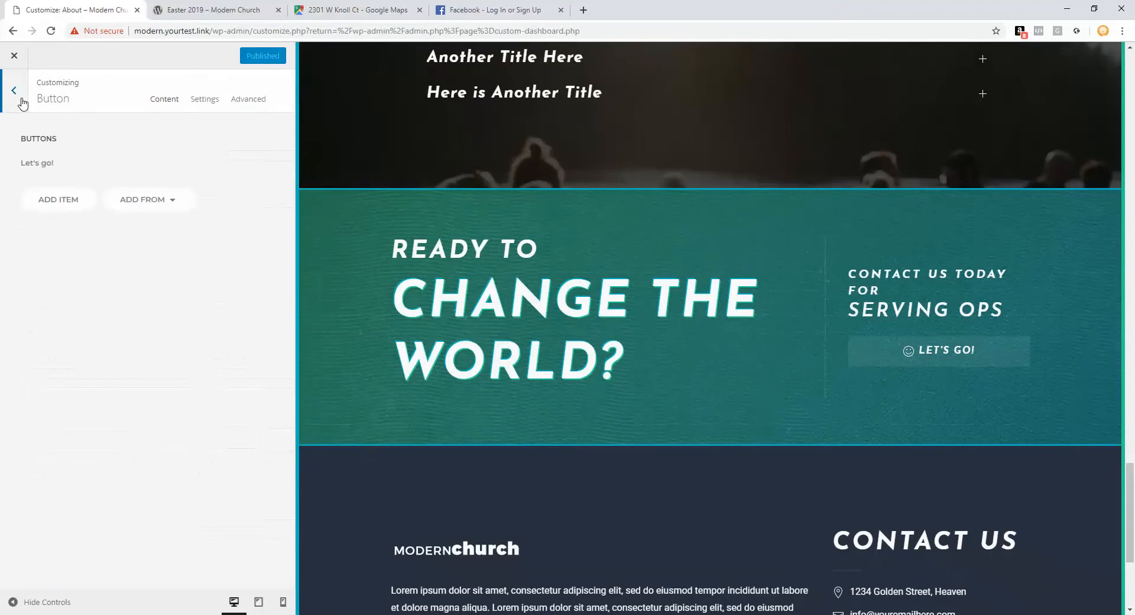
pyautogui.click(36, 101)
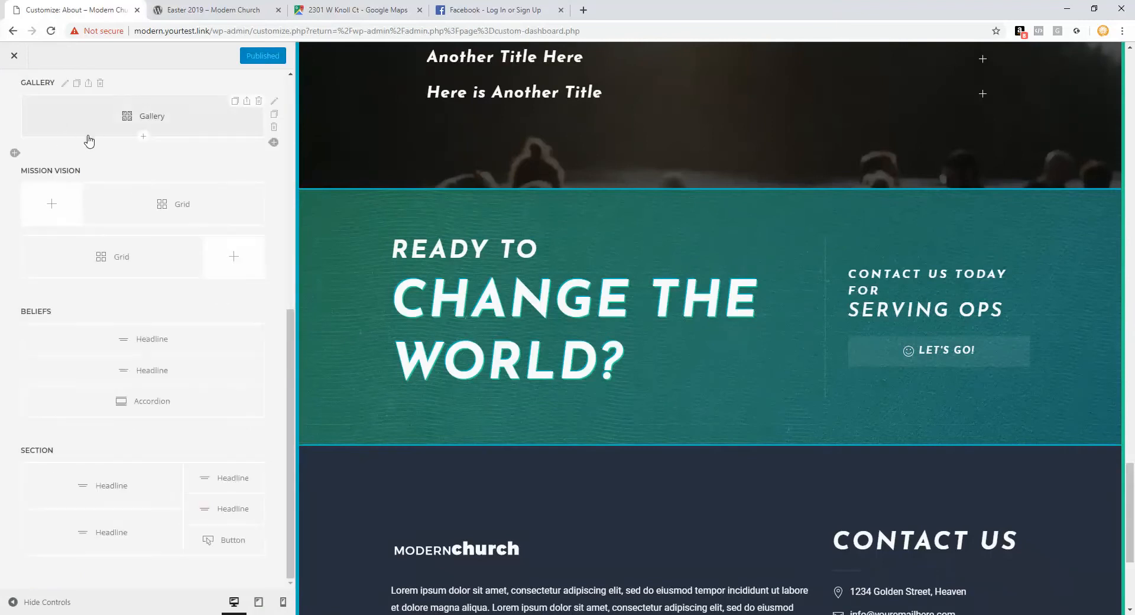
# Step: Open the site's navigation menu from the top of the preview
pyautogui.scroll(11, 513, 309)
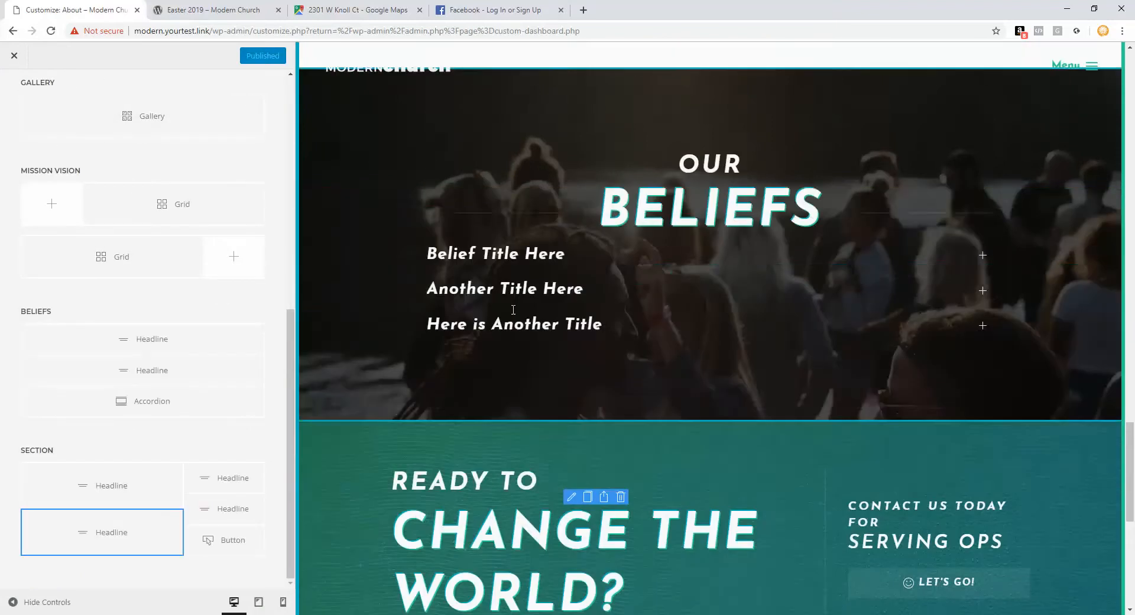
pyautogui.scroll(7, 155, 273)
pyautogui.scroll(15, 733, 332)
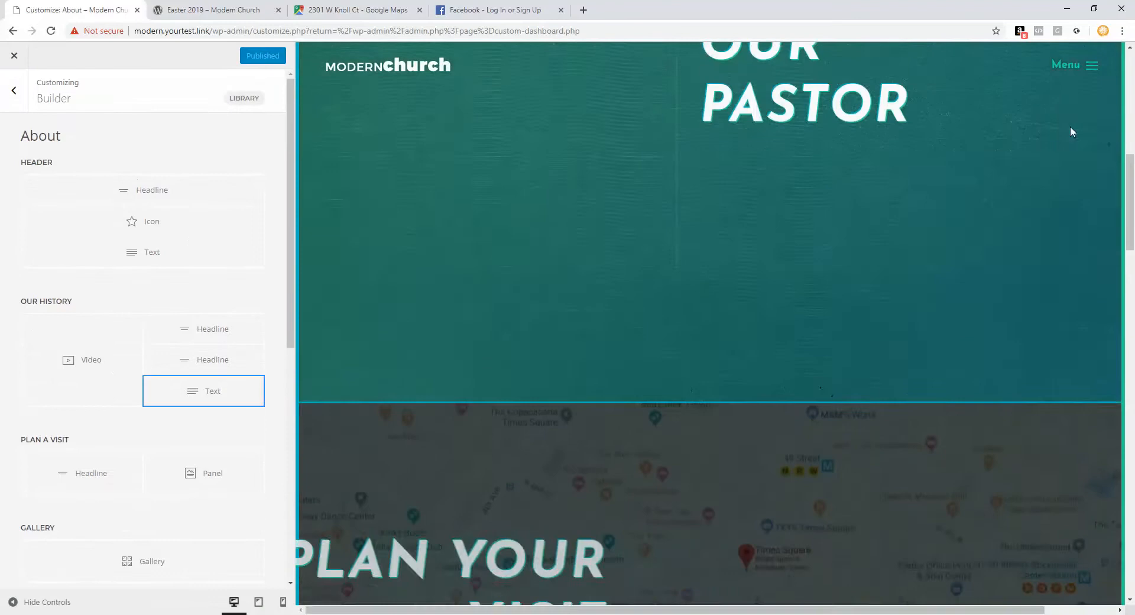
pyautogui.click(1087, 66)
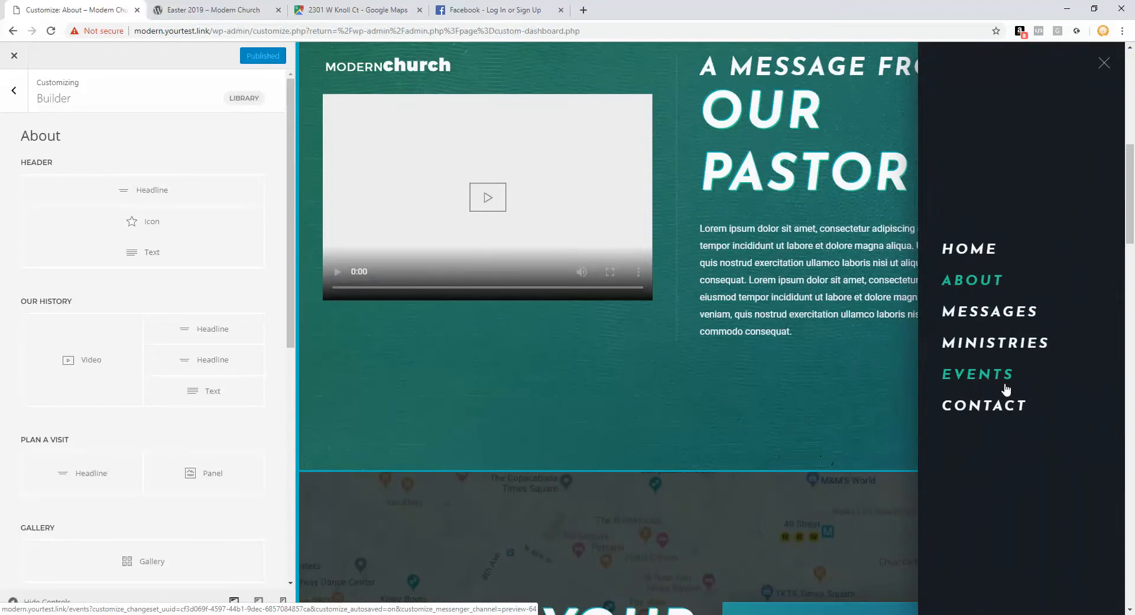
# Step: Go to the Ministries page and inspect the grid's Small Groups item title and description
pyautogui.click(1007, 345)
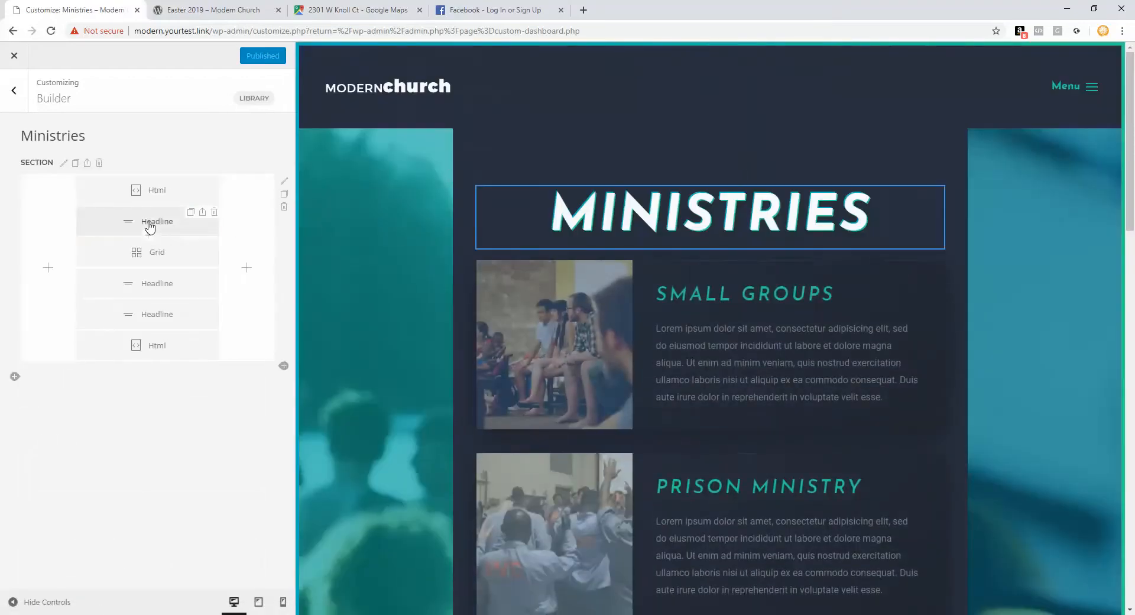
pyautogui.click(127, 255)
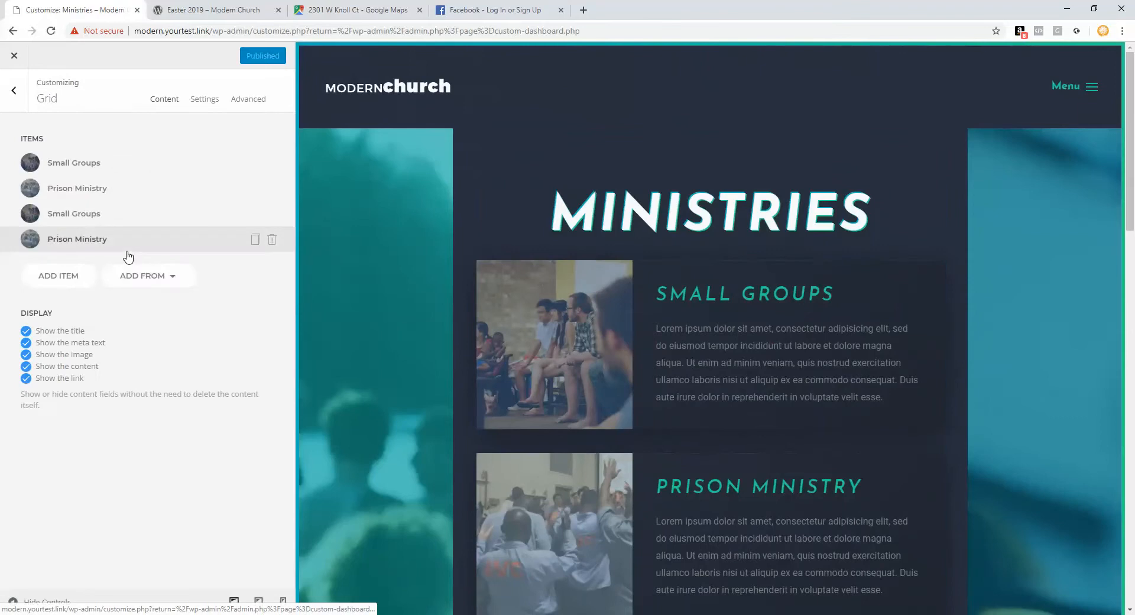
pyautogui.click(125, 170)
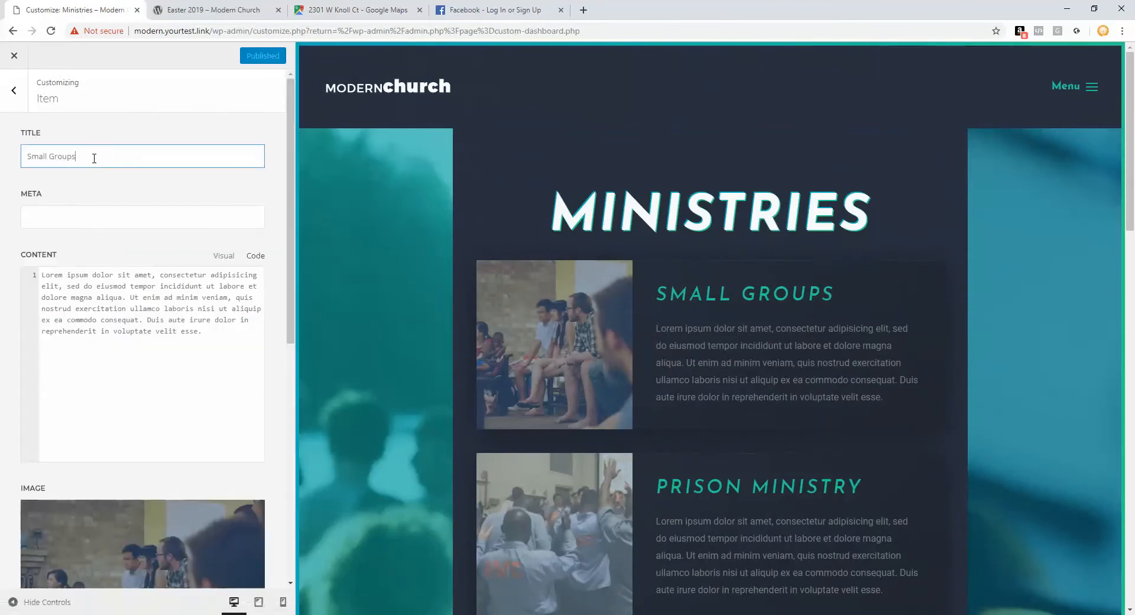
pyautogui.moveTo(94, 156); pyautogui.dragTo(26, 157)
pyautogui.moveTo(168, 331); pyautogui.dragTo(41, 249)
pyautogui.scroll(-4, 152, 420)
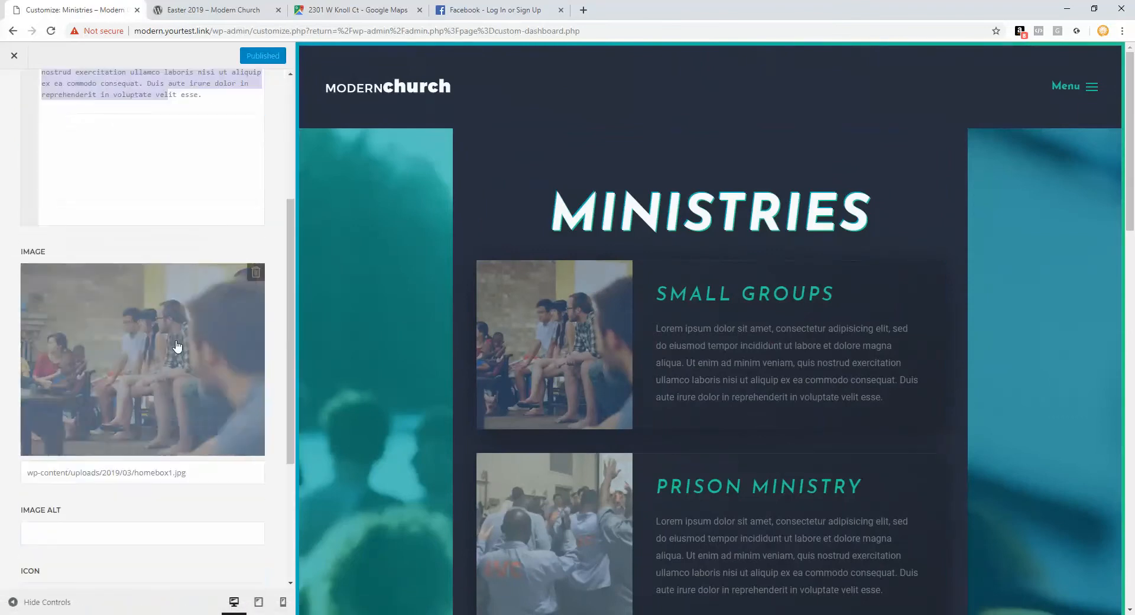
pyautogui.scroll(4, 67, 205)
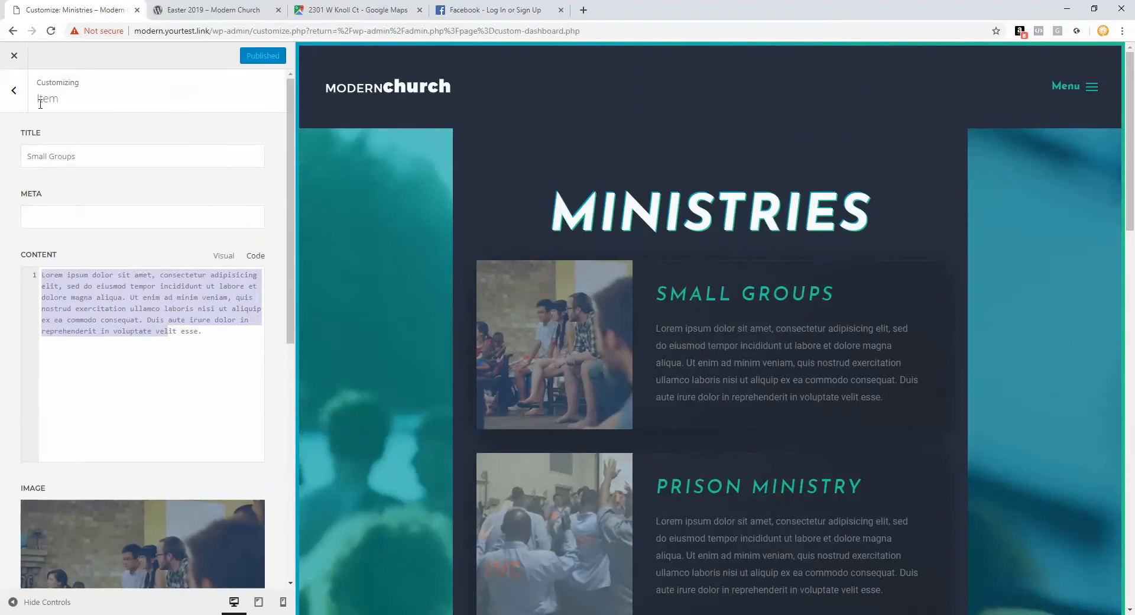
pyautogui.click(13, 90)
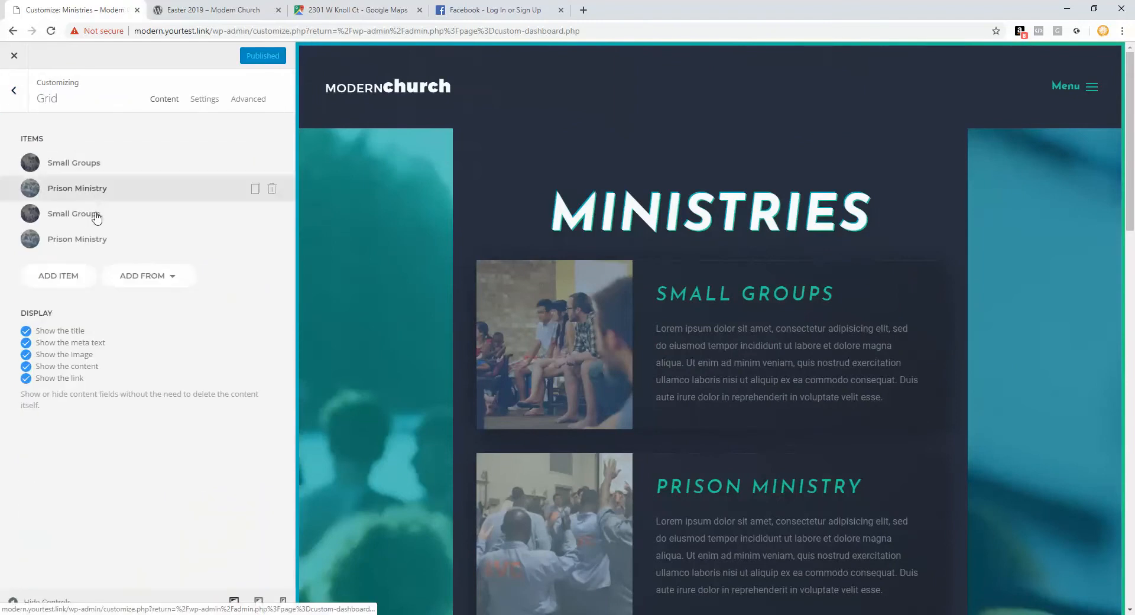
# Step: Delete the first Prison Ministry item and add item 'dsgsdfgsdg' with content 'dfgdafhdhada'
pyautogui.click(271, 190)
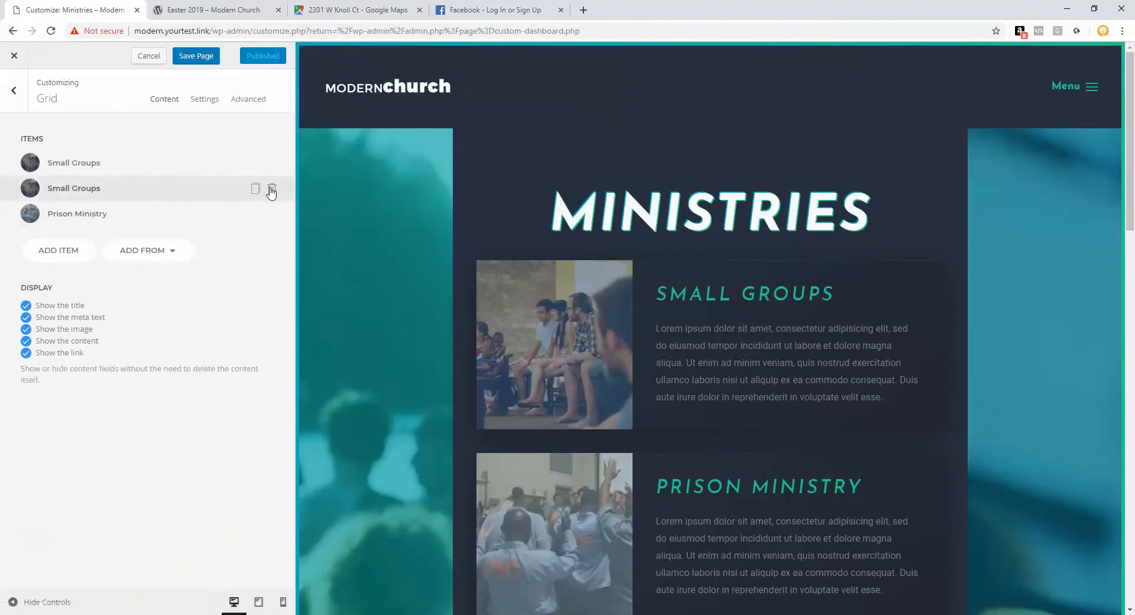
pyautogui.click(77, 252)
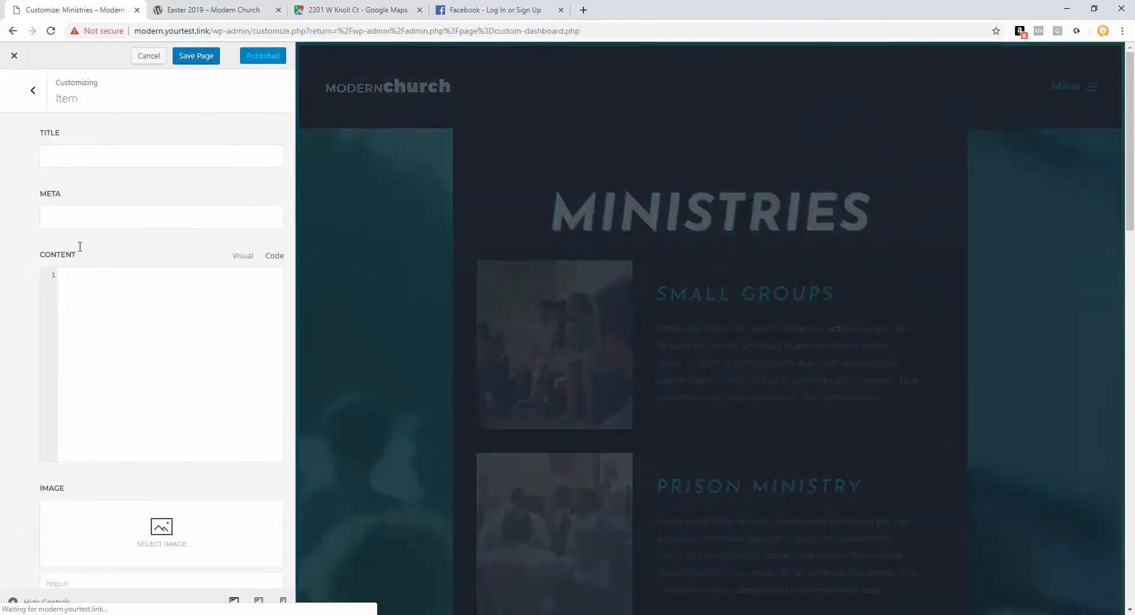
pyautogui.click(102, 155)
pyautogui.write('dsgsdfgsdg')
pyautogui.click(99, 298)
pyautogui.write('dfgdafhdhada')
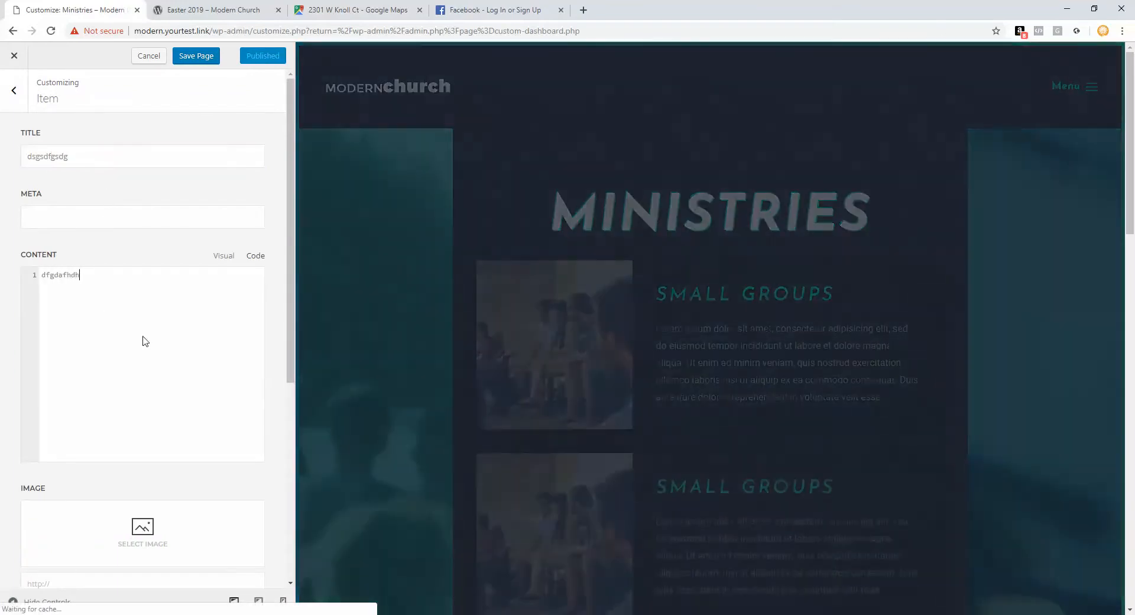
# Step: Return to the grid item list and cancel to discard the test edits
pyautogui.scroll(-3, 147, 349)
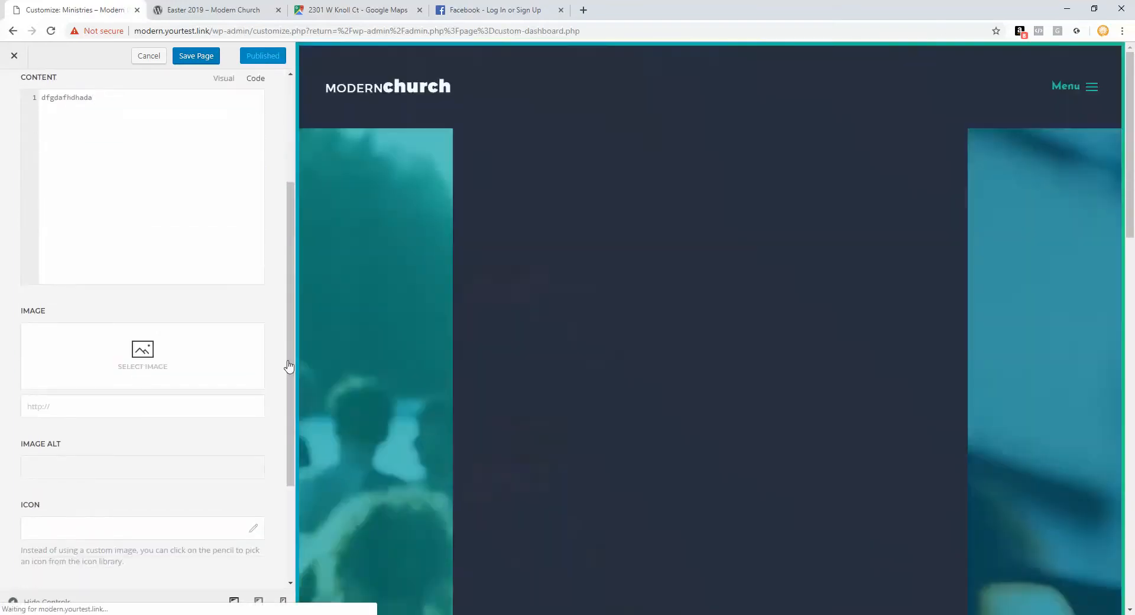
pyautogui.scroll(-10, 580, 362)
pyautogui.scroll(-3, 581, 360)
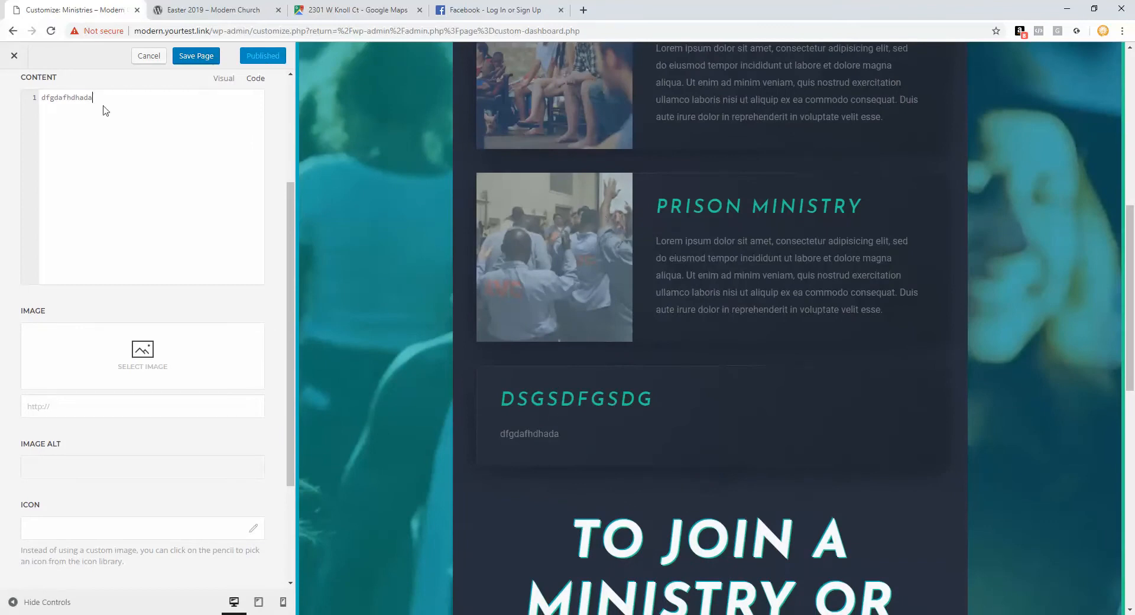
pyautogui.scroll(3, 101, 106)
pyautogui.click(39, 105)
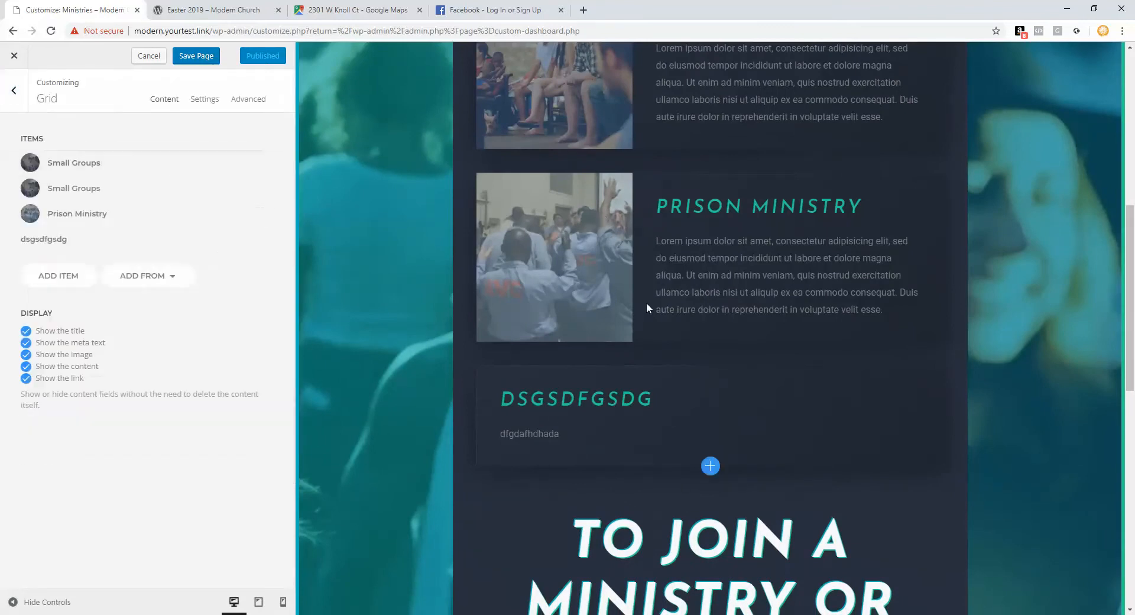
pyautogui.scroll(10, 646, 303)
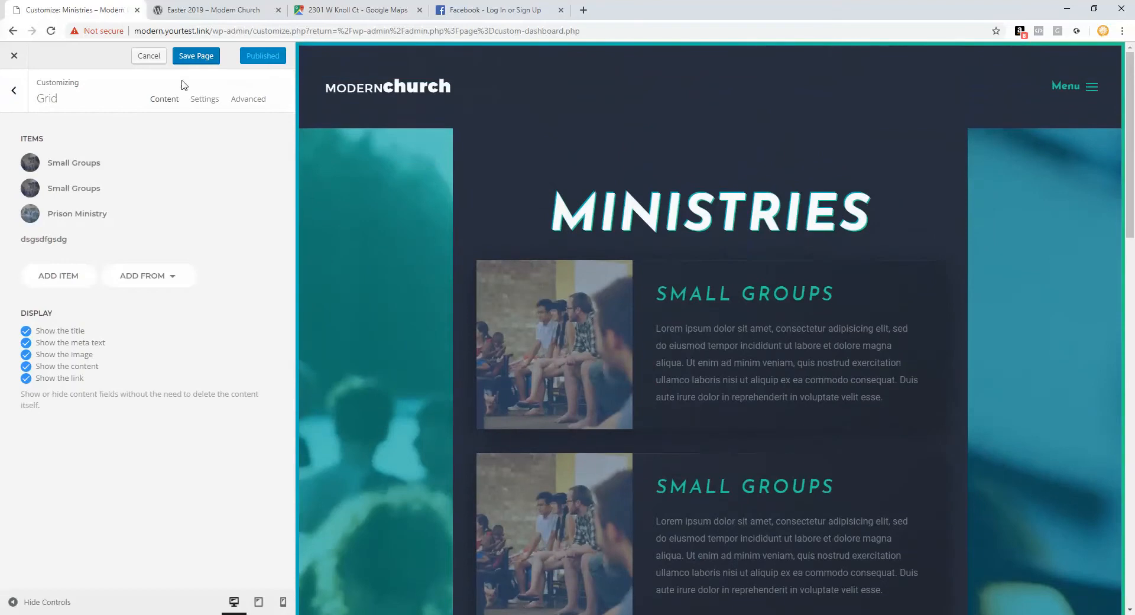
pyautogui.click(150, 63)
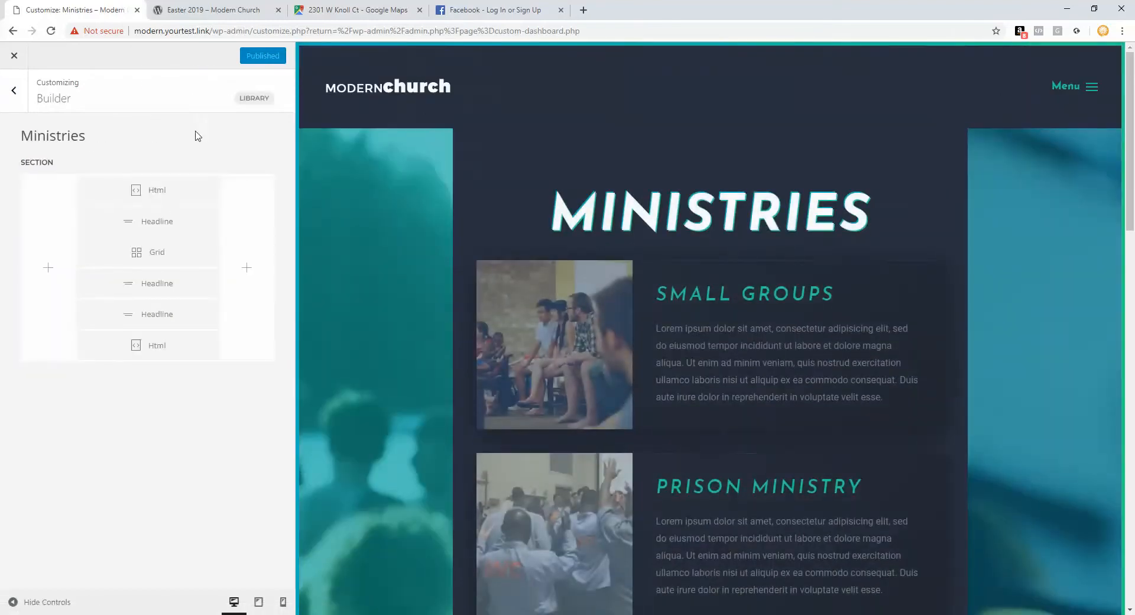
pyautogui.scroll(-8, 420, 231)
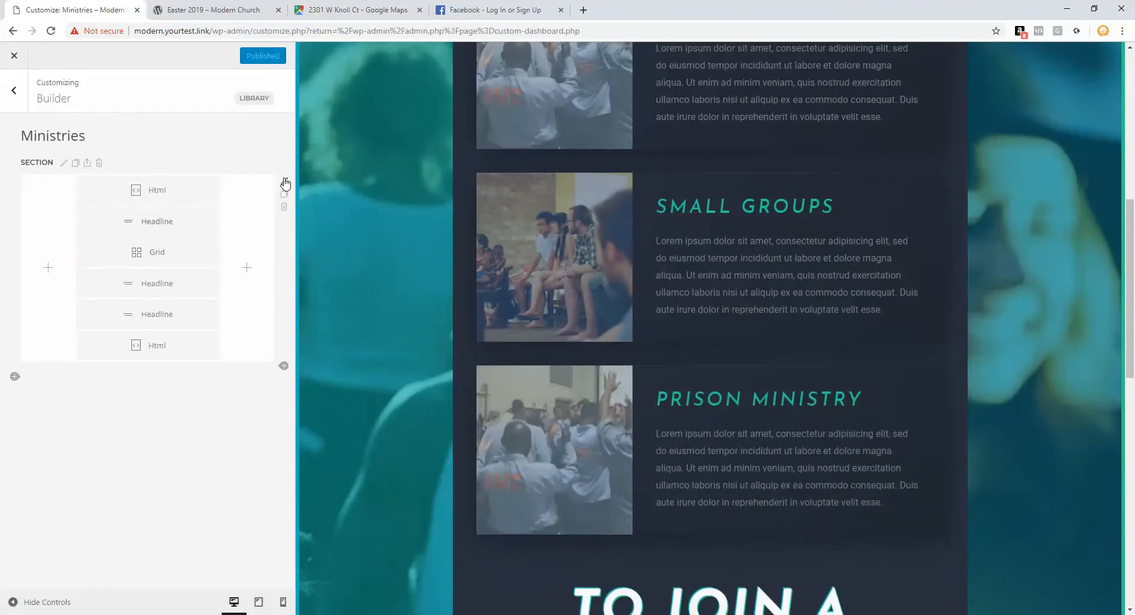
pyautogui.click(285, 182)
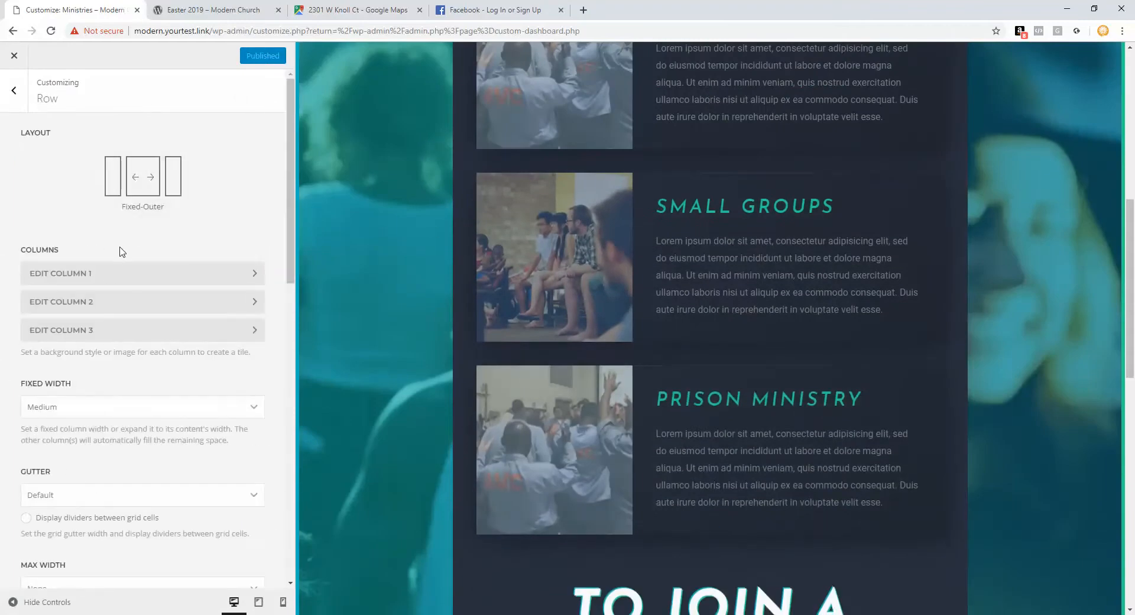
pyautogui.click(109, 275)
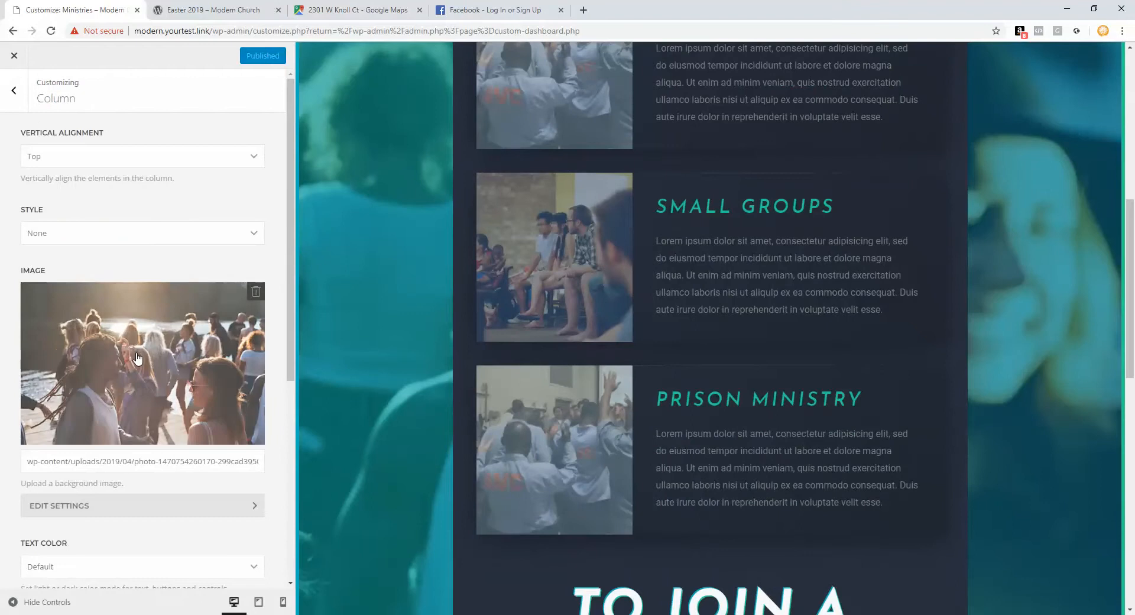
pyautogui.click(14, 91)
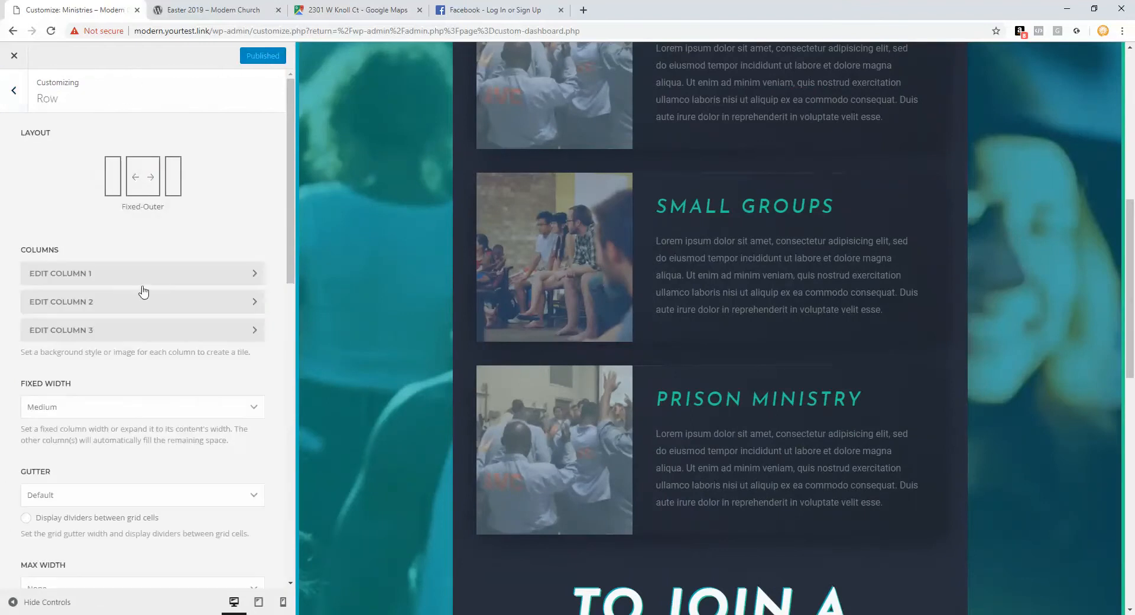
pyautogui.click(141, 331)
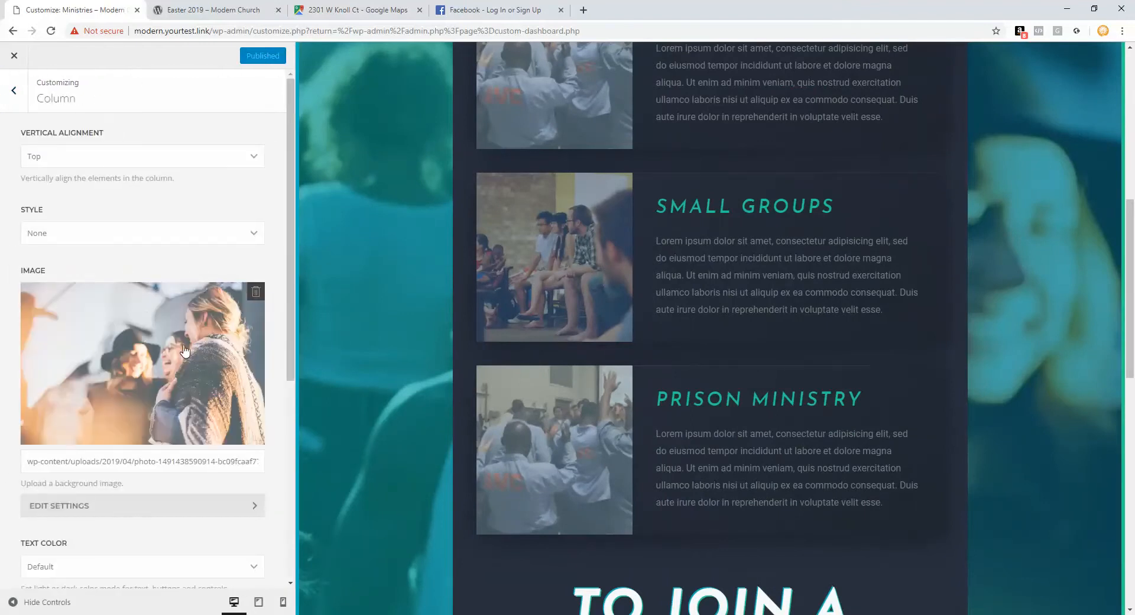
pyautogui.click(14, 91)
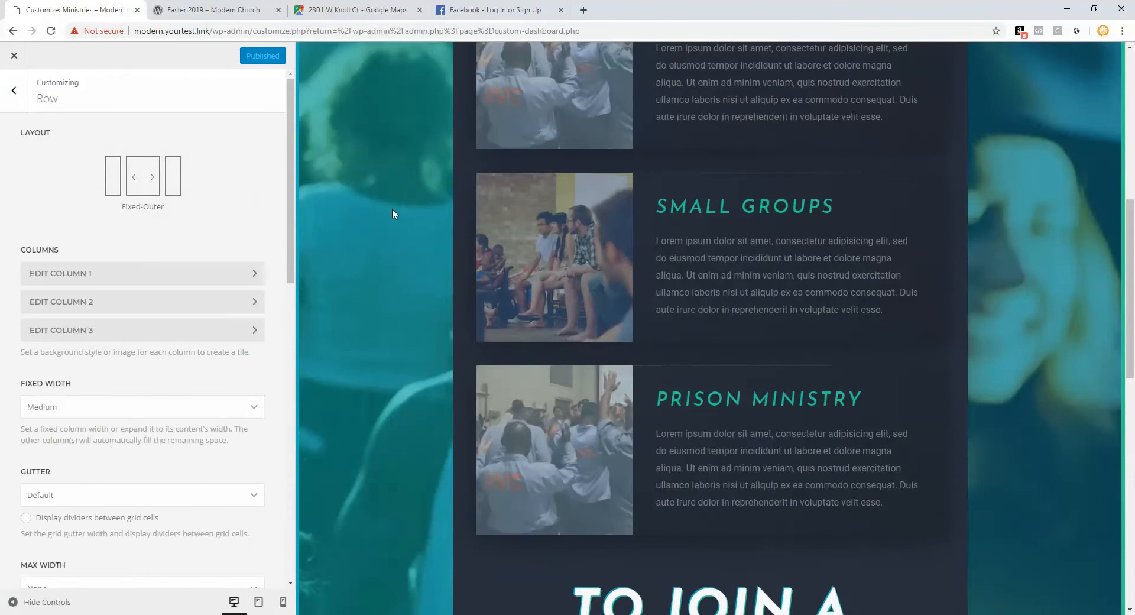
pyautogui.scroll(3, 362, 202)
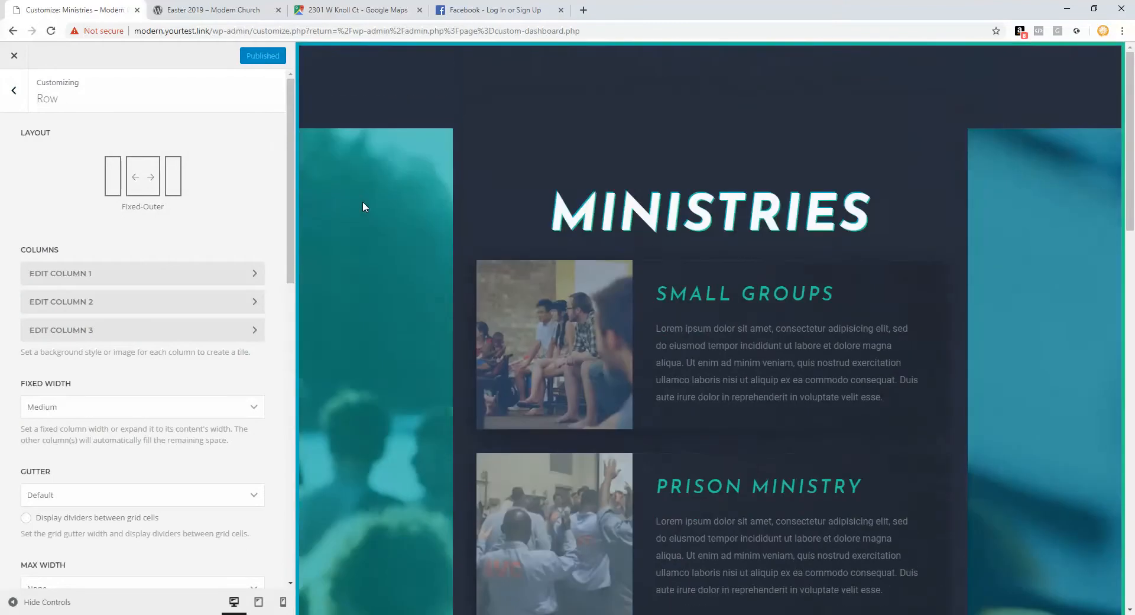
pyautogui.click(13, 91)
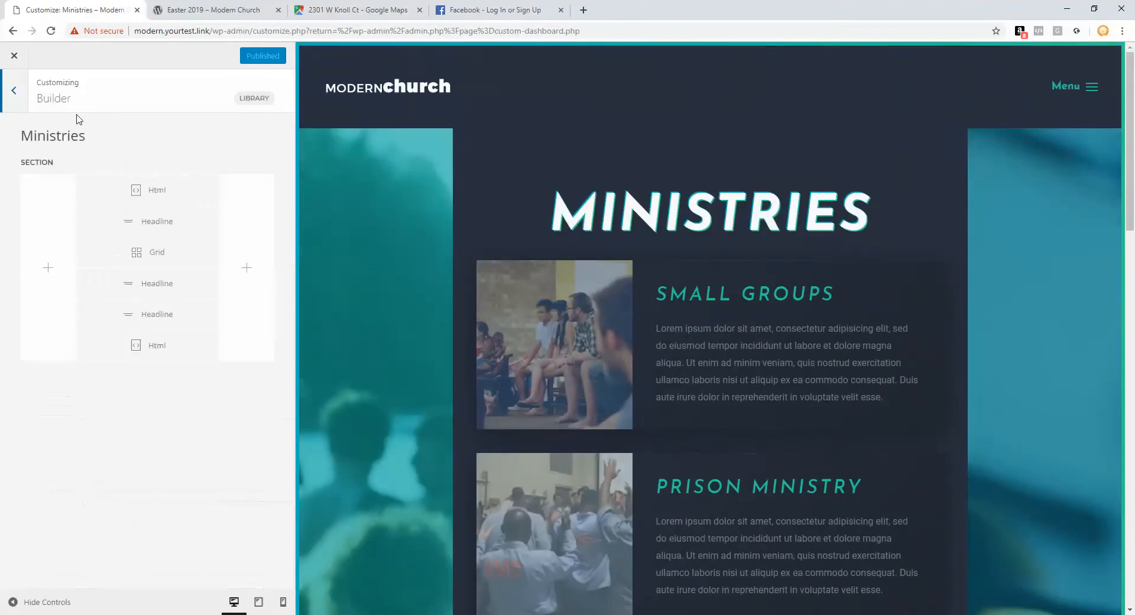
# Step: Navigate to the Contact page and open the first Name Here item of the Our Staff grid
pyautogui.click(1086, 96)
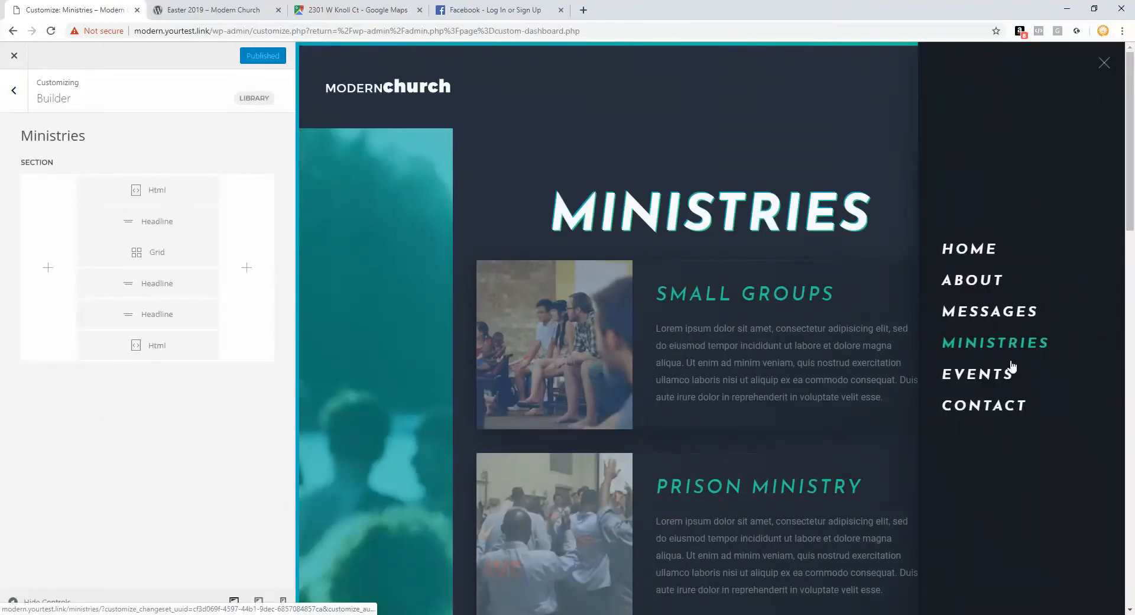
pyautogui.click(991, 404)
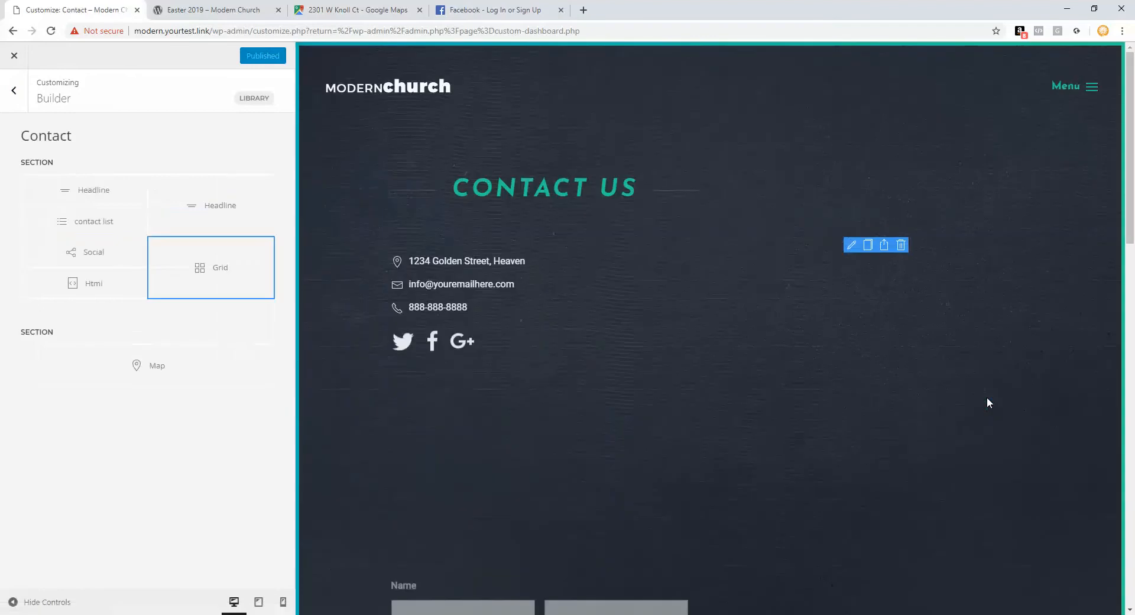
pyautogui.scroll(-2, 506, 283)
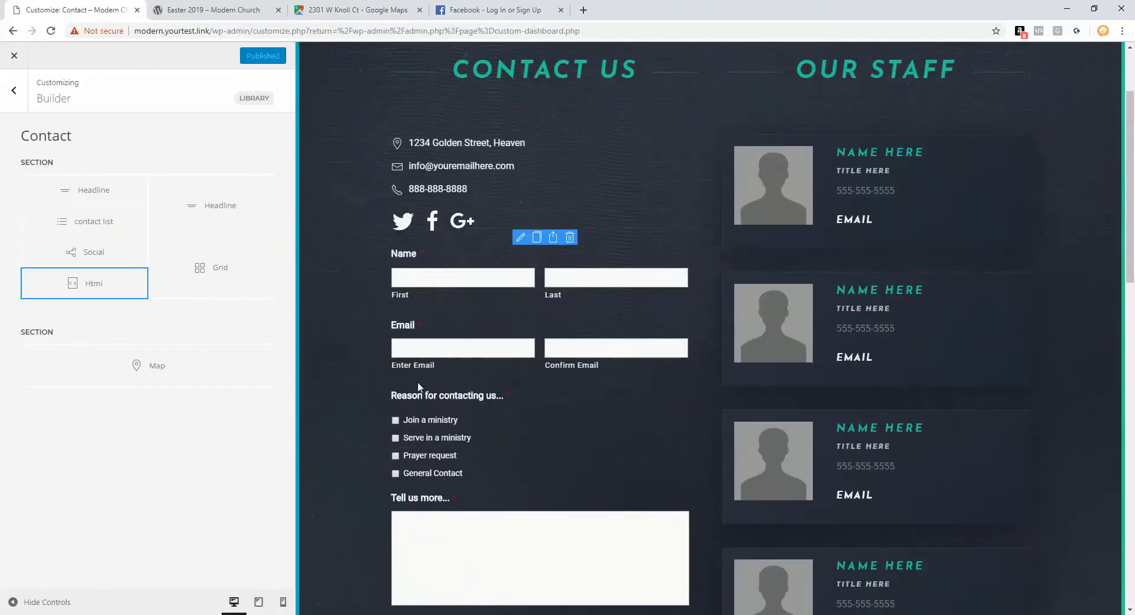
pyautogui.scroll(1, 441, 303)
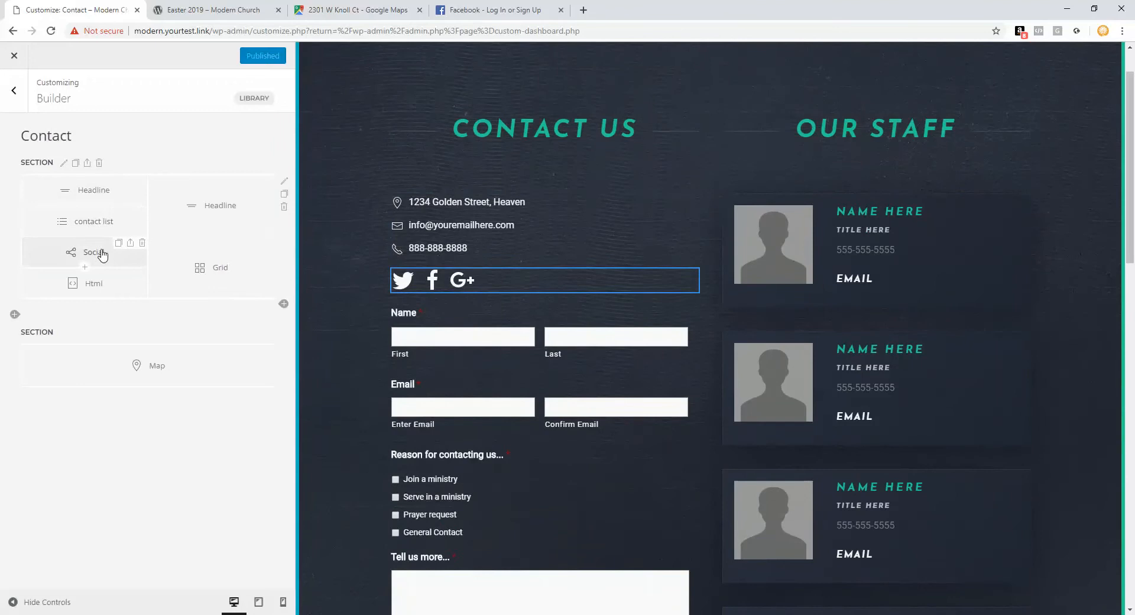
pyautogui.click(209, 271)
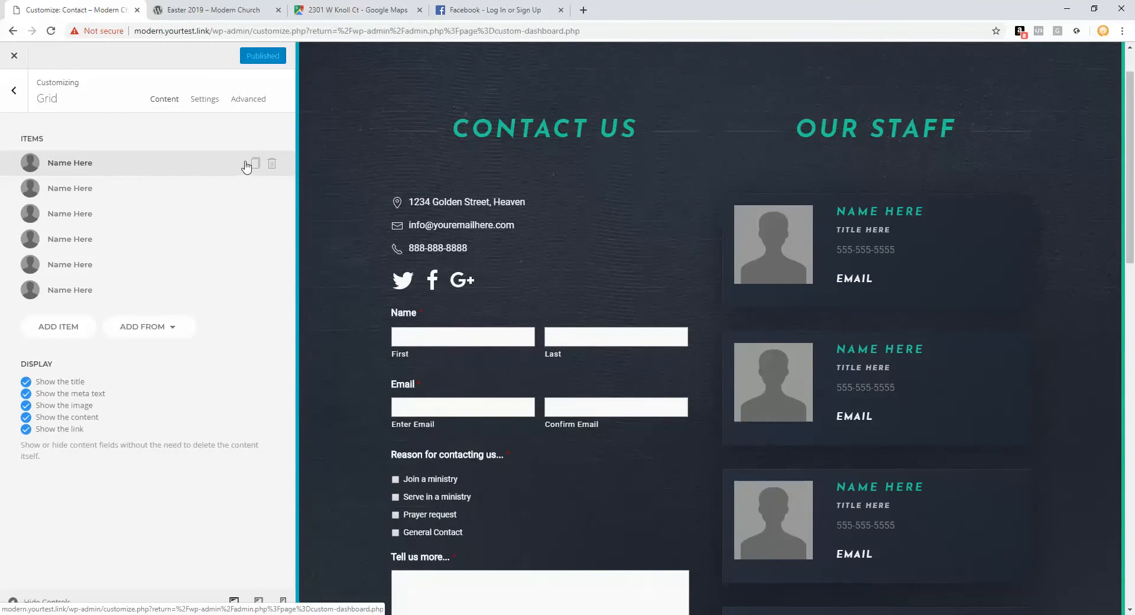
pyautogui.moveTo(772, 226)
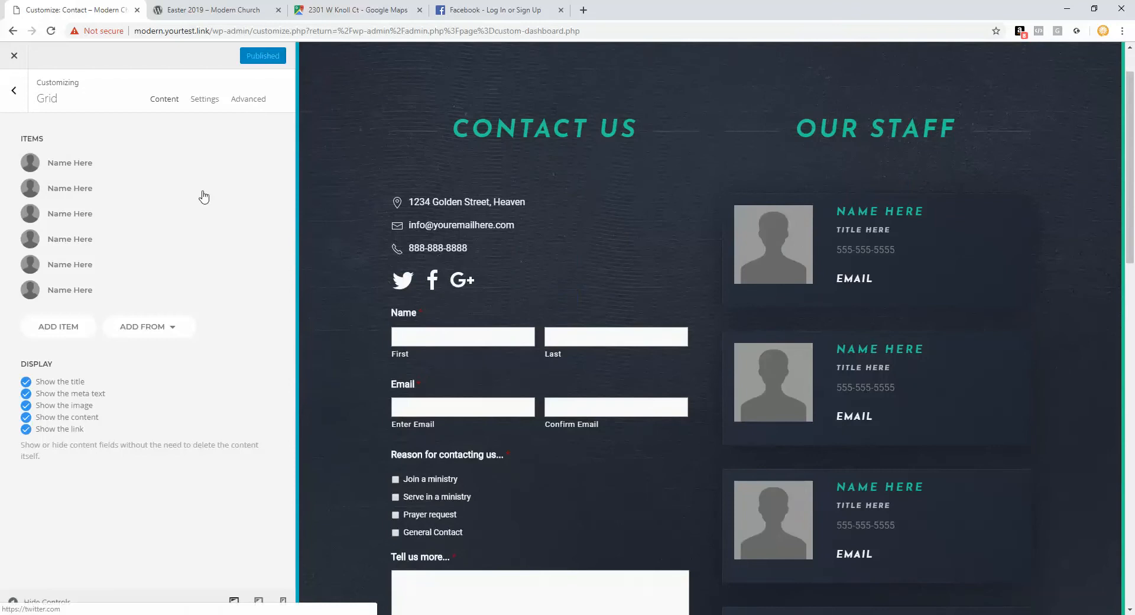
pyautogui.click(84, 168)
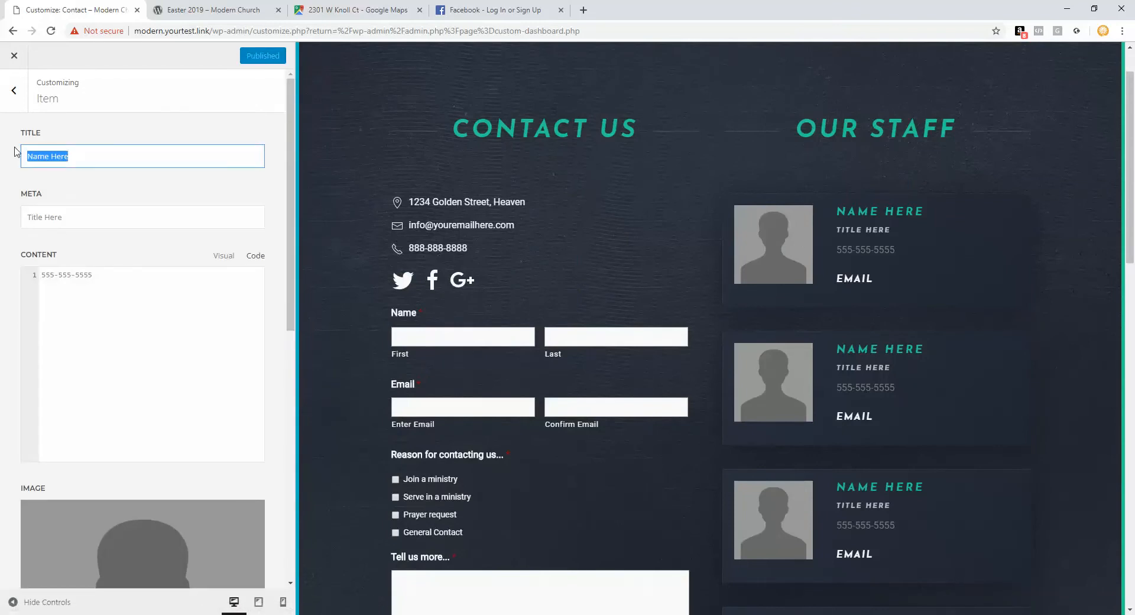
# Step: Inspect the staff member's mailto email link, then return to the grid's item list
pyautogui.press('Tab')
pyautogui.press('Tab')
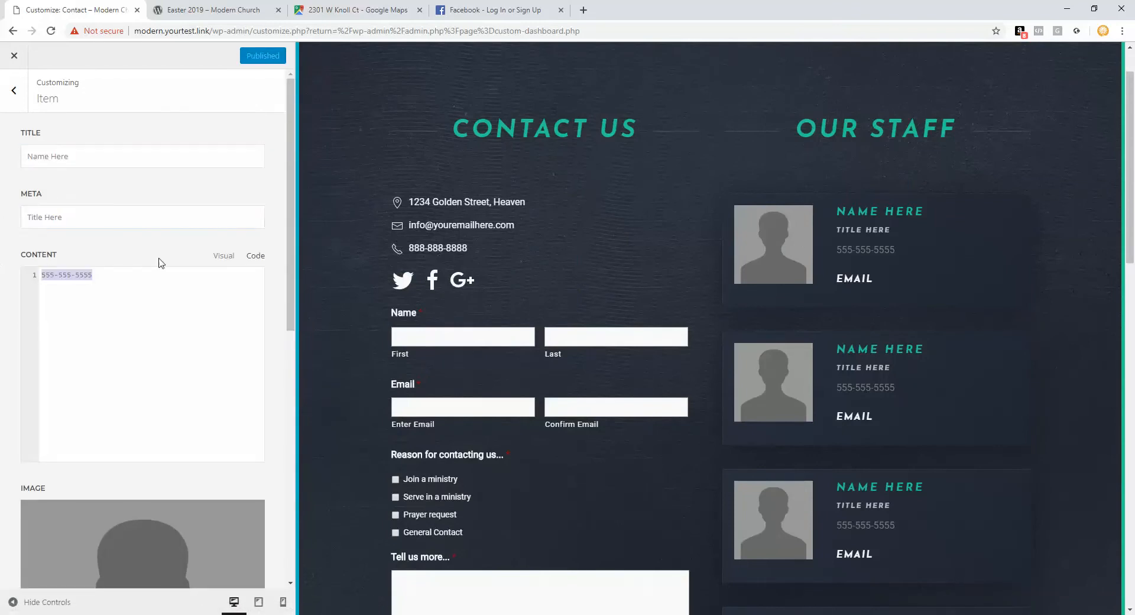
pyautogui.scroll(-5, 160, 261)
pyautogui.scroll(-1, 161, 264)
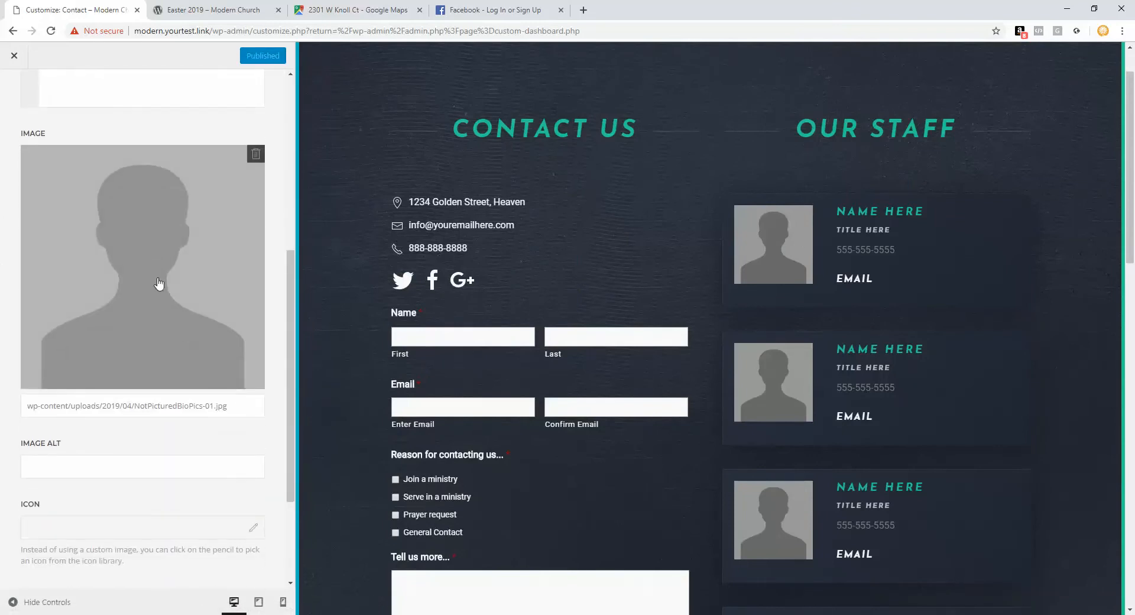
pyautogui.scroll(-3, 158, 283)
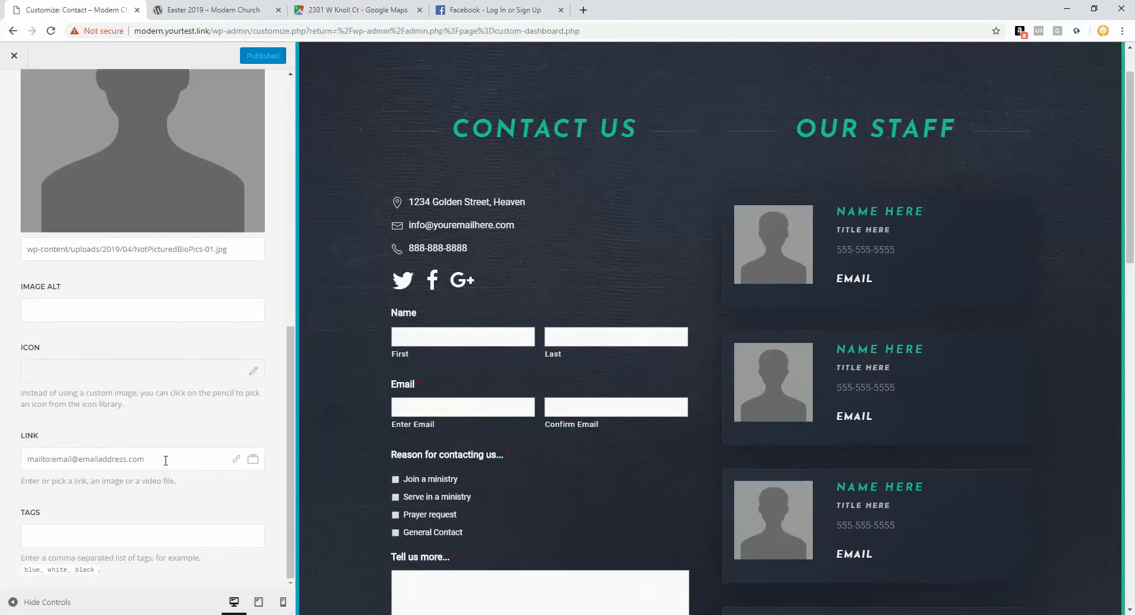
pyautogui.click(145, 460)
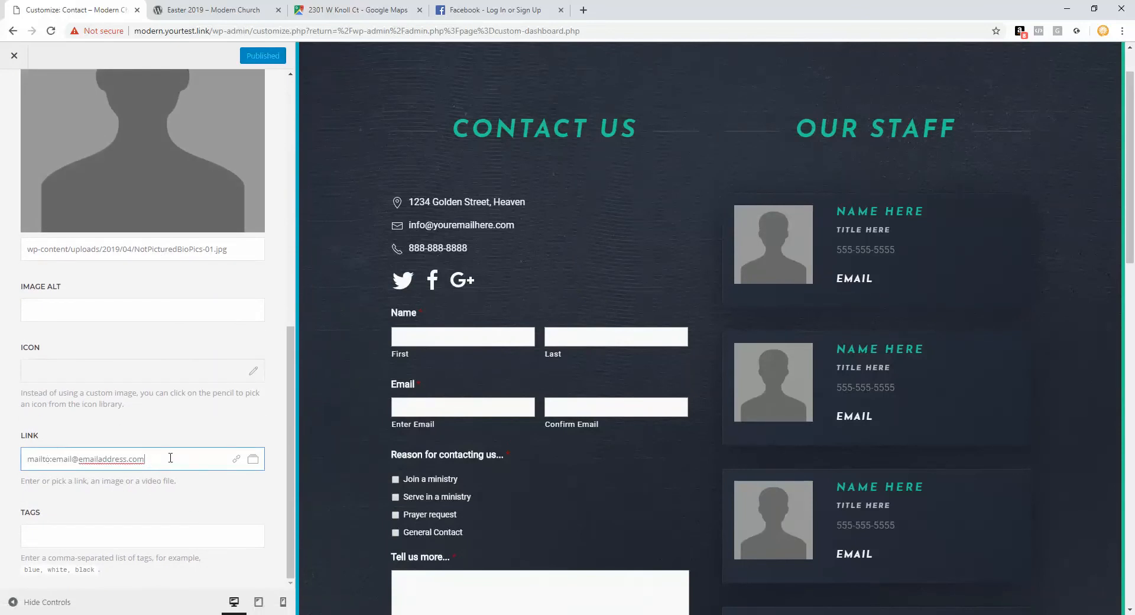
pyautogui.moveTo(170, 458); pyautogui.dragTo(50, 460)
pyautogui.moveTo(145, 460); pyautogui.dragTo(55, 459)
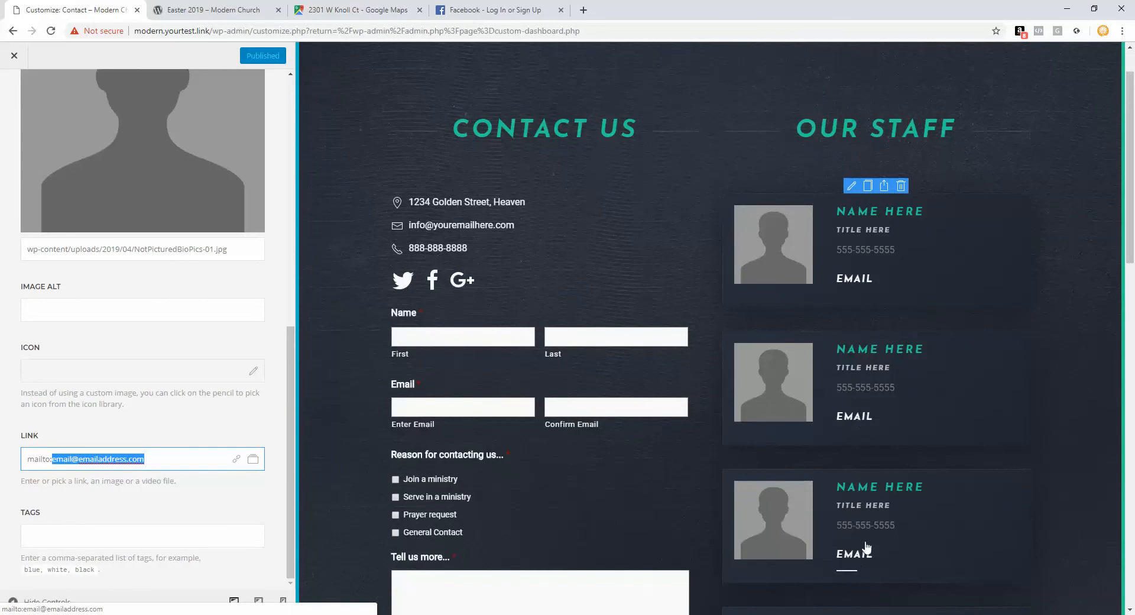
pyautogui.scroll(9, 106, 119)
pyautogui.click(18, 94)
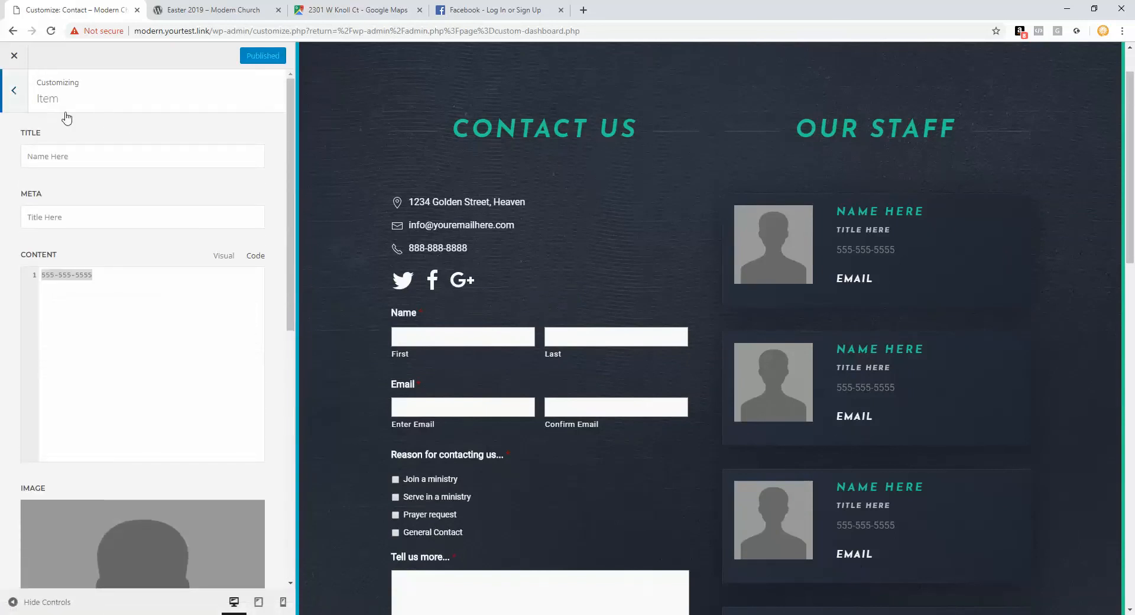
pyautogui.scroll(-6, 471, 253)
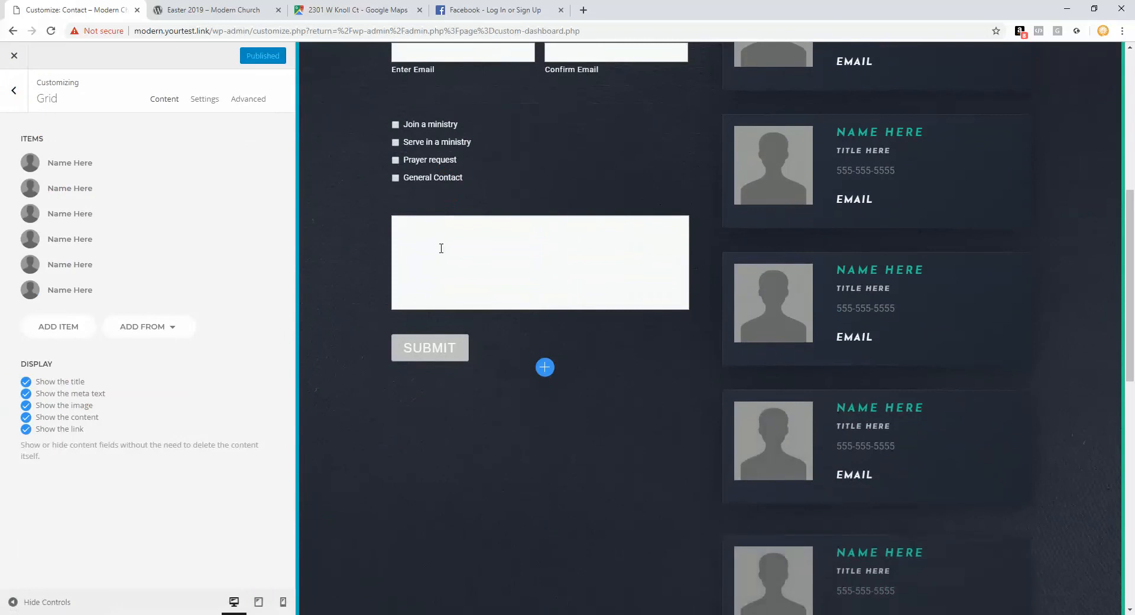